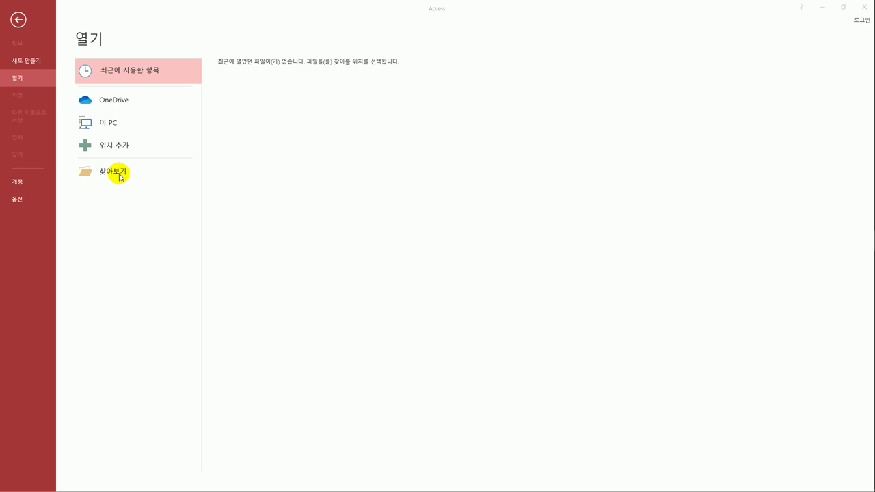
Open the 출제유형1 database from the Section01 folder inside 4.처리기능 and enable its content.
left_click(112, 171)
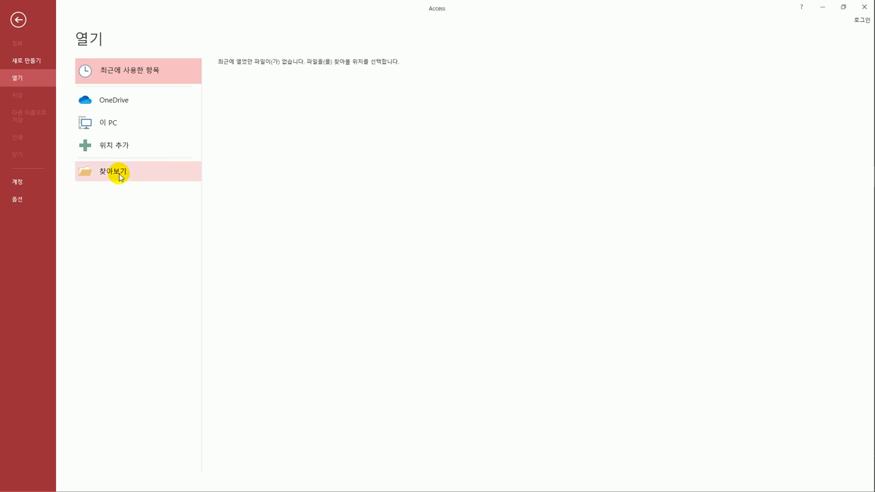
left_click(119, 176)
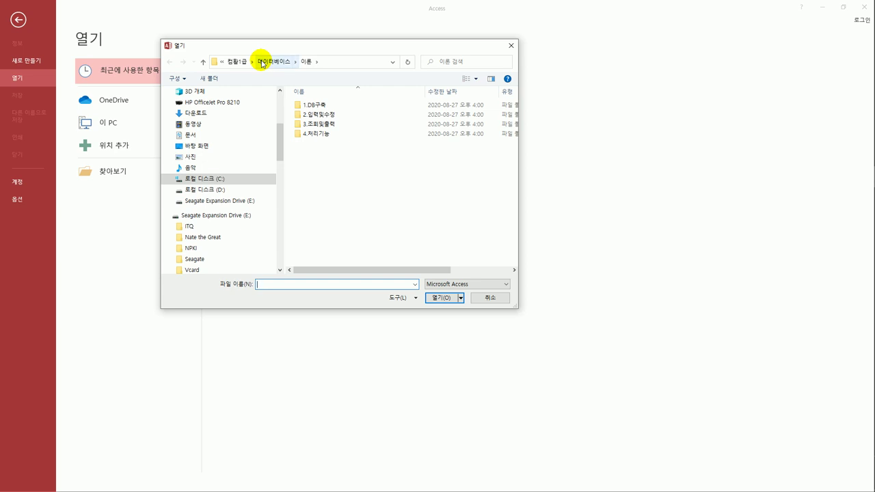
left_click(312, 136)
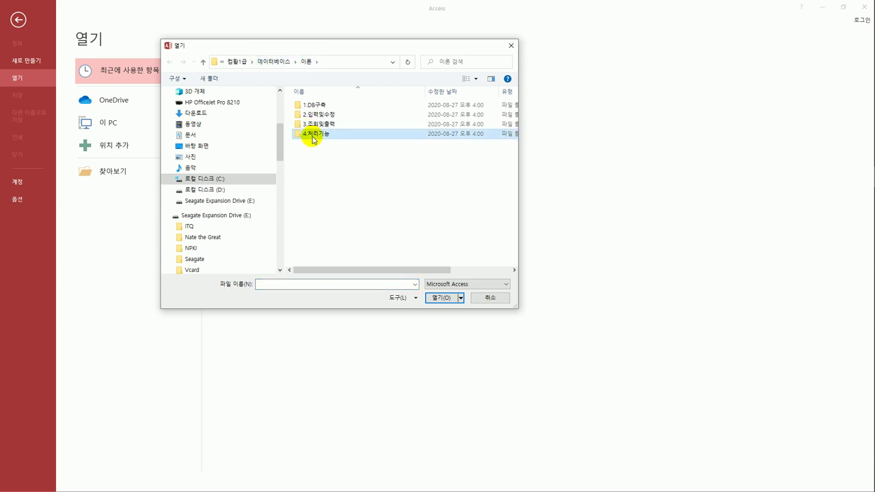
double_click(312, 136)
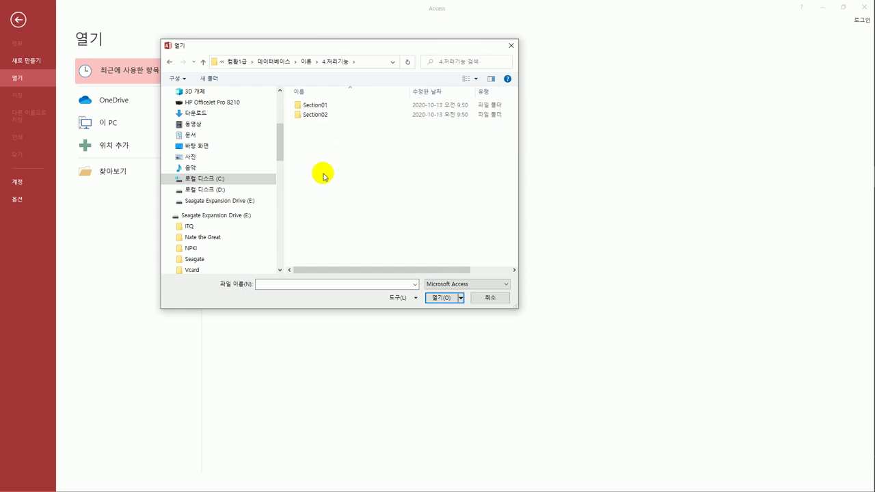
left_click(328, 107)
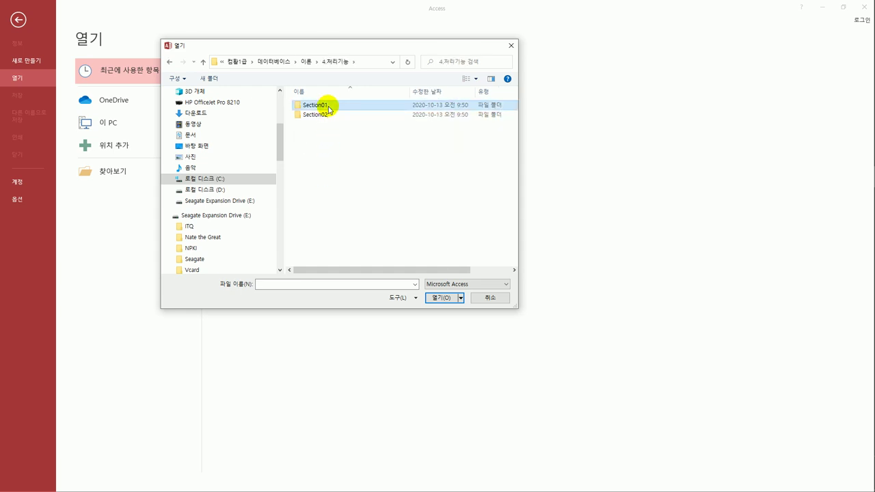
double_click(329, 106)
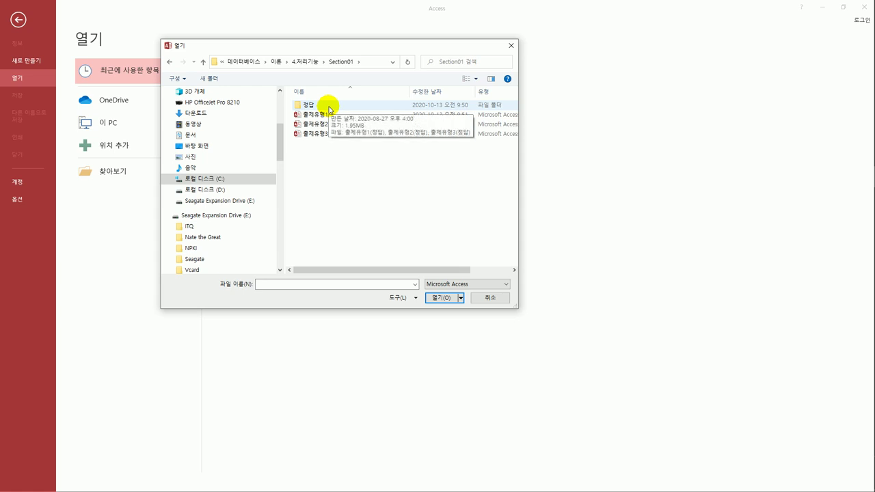
left_click(330, 115)
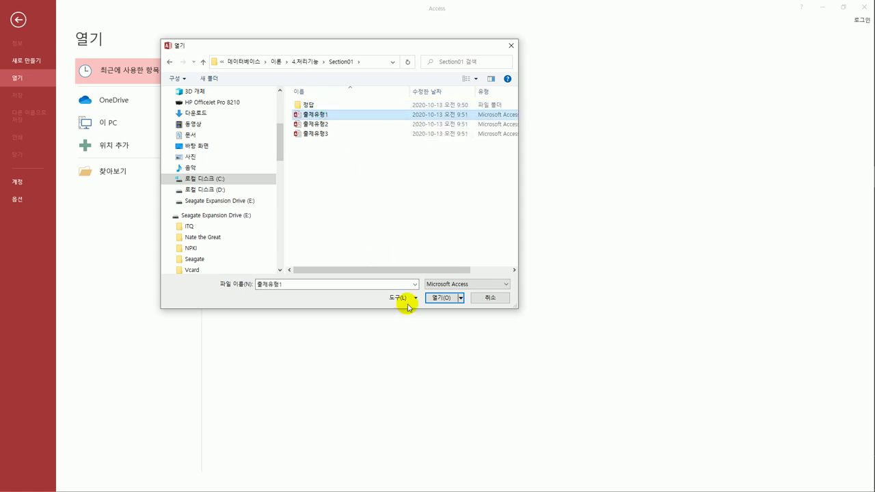
left_click(436, 299)
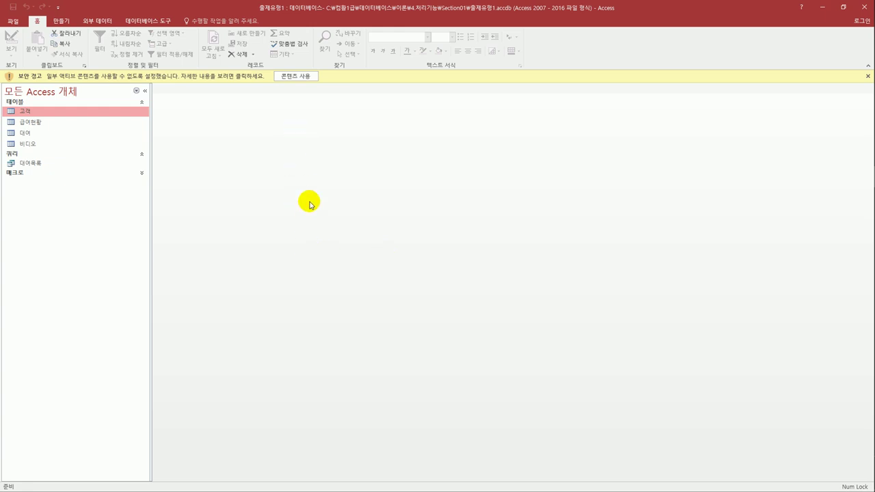
left_click(303, 76)
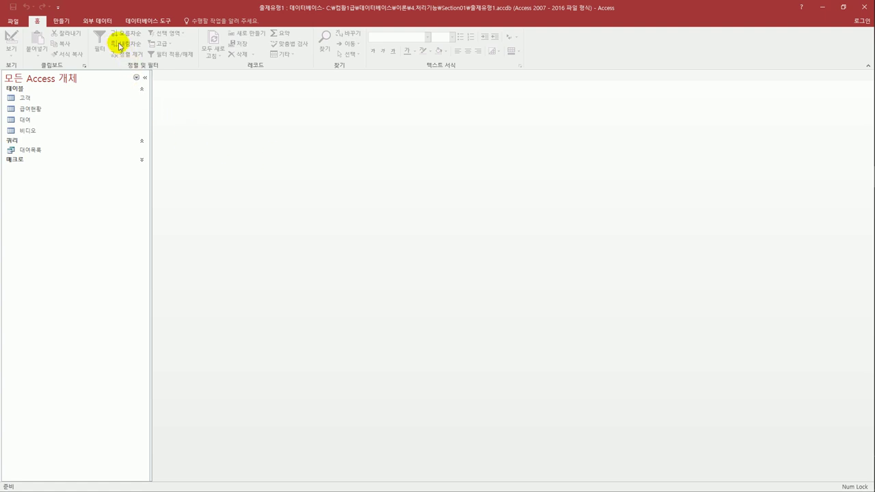
left_click(69, 21)
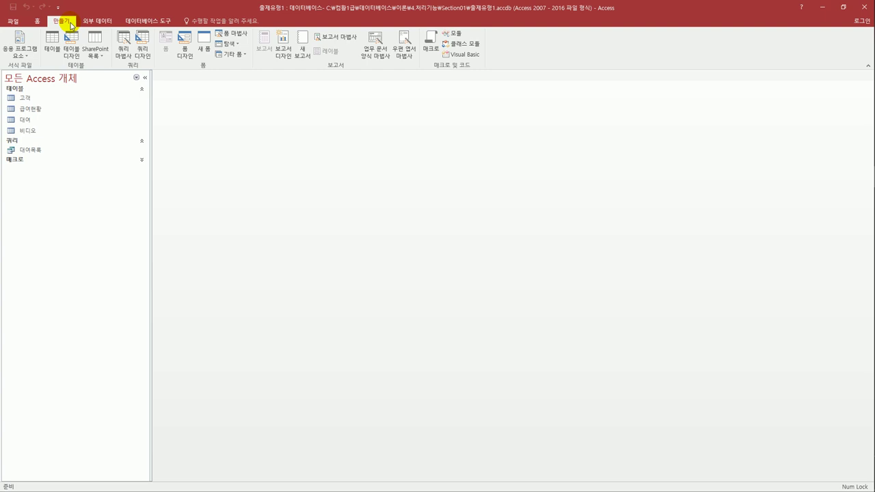
left_click(124, 57)
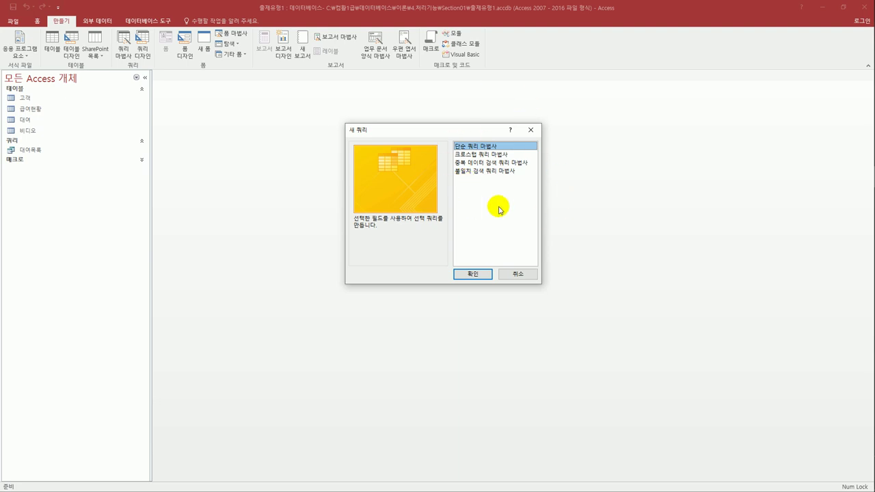
left_click(520, 280)
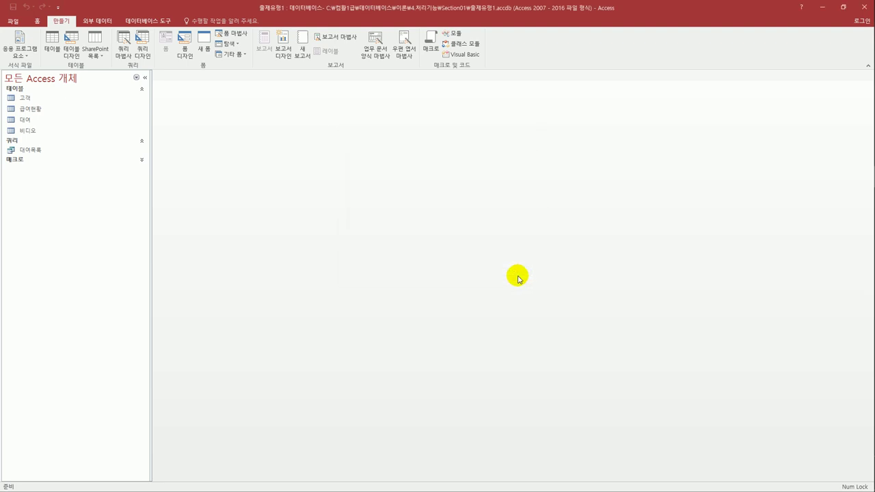
Create a new query in design view with the 고객 and 대여 tables, and enlarge the 대여 field list to show all its fields.
left_click(143, 52)
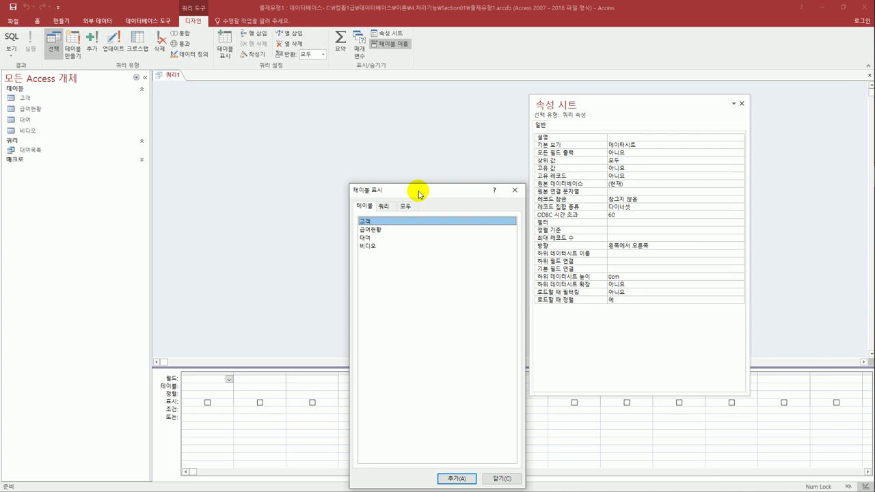
double_click(391, 221)
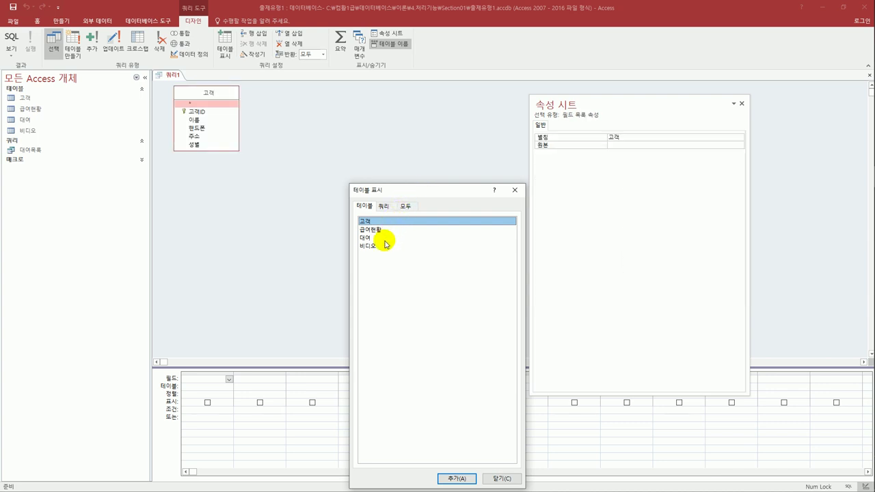
left_click(384, 239)
double_click(384, 240)
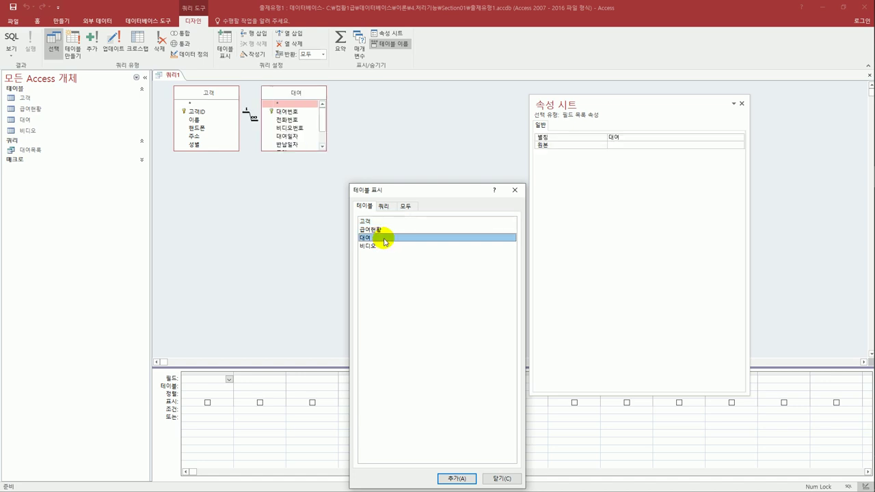
left_click(514, 190)
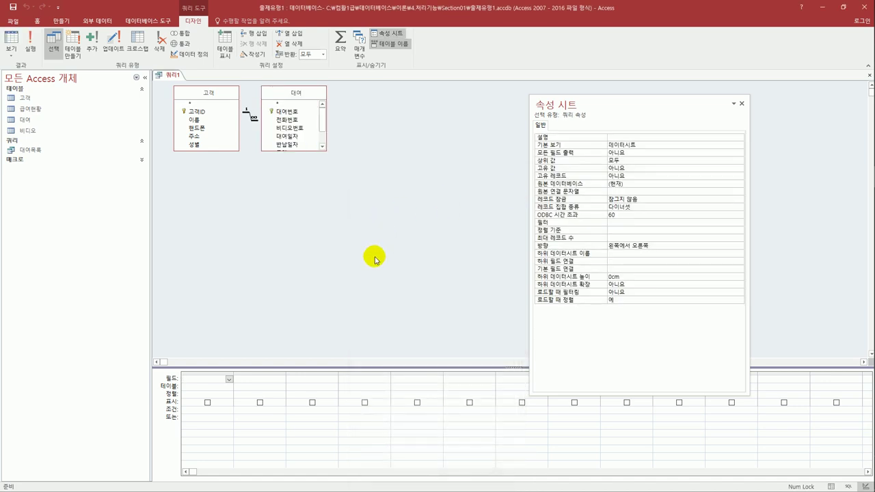
left_click_drag(301, 151, 300, 199)
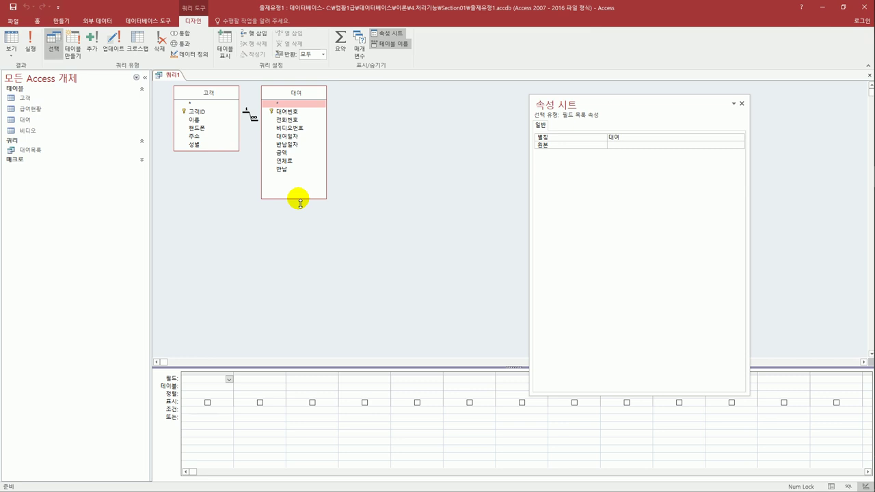
Add the 고객ID and 이름 fields from 고객 and the 전화번호 field from 대여 to the query grid.
left_click(192, 115)
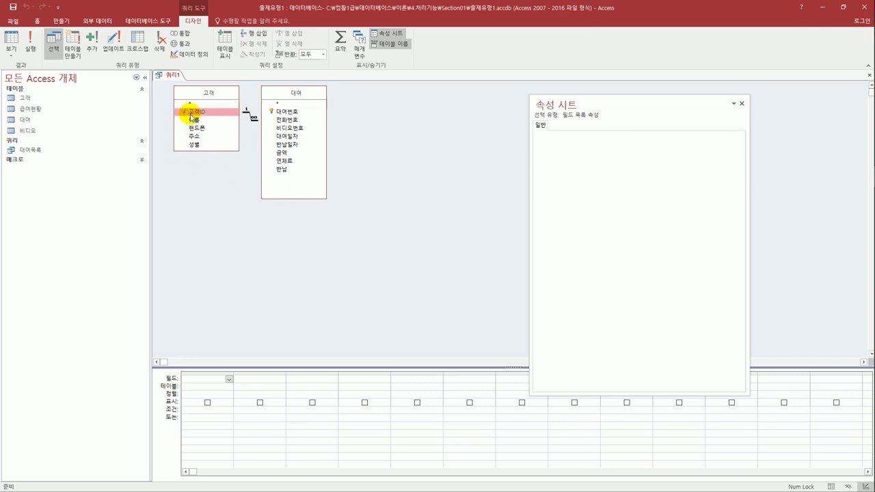
double_click(192, 114)
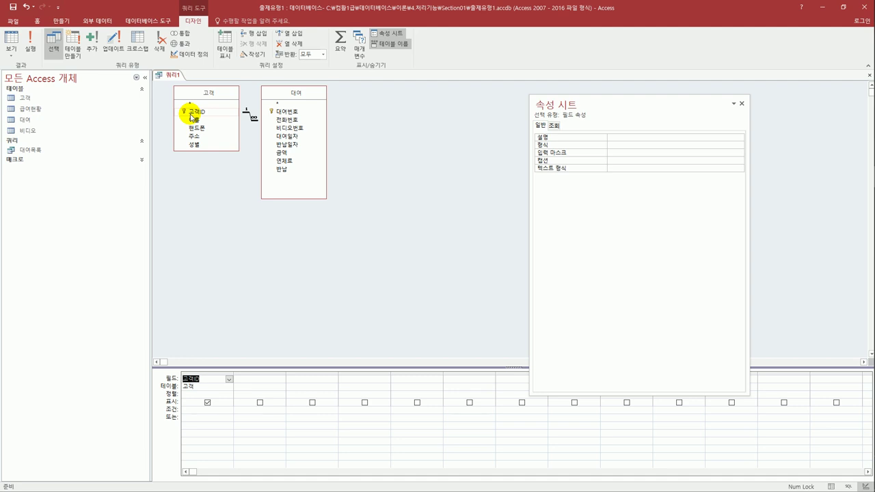
left_click(194, 121)
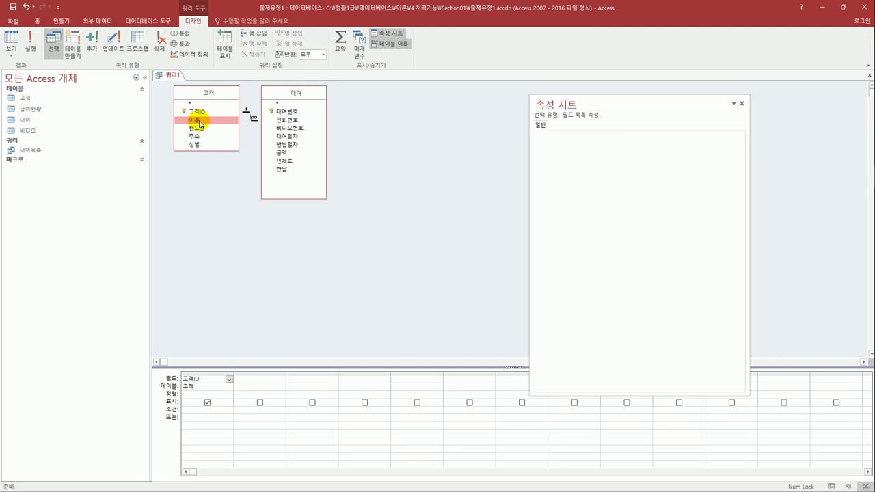
double_click(197, 121)
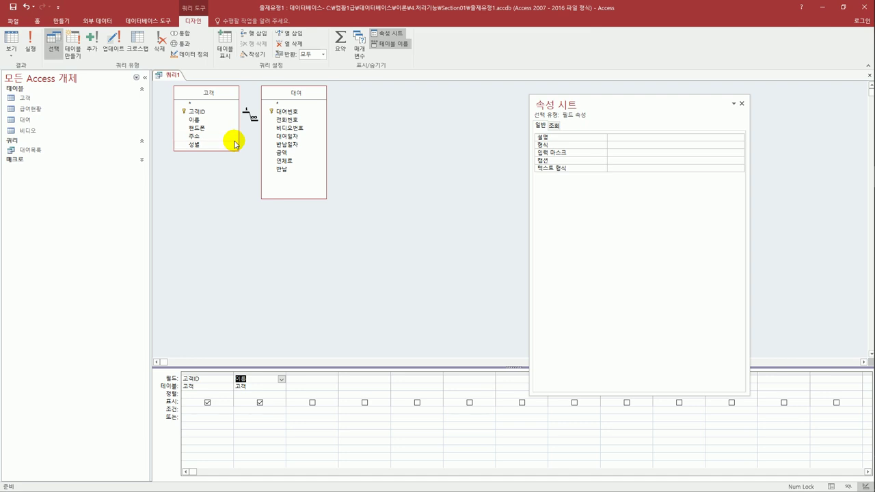
left_click(300, 120)
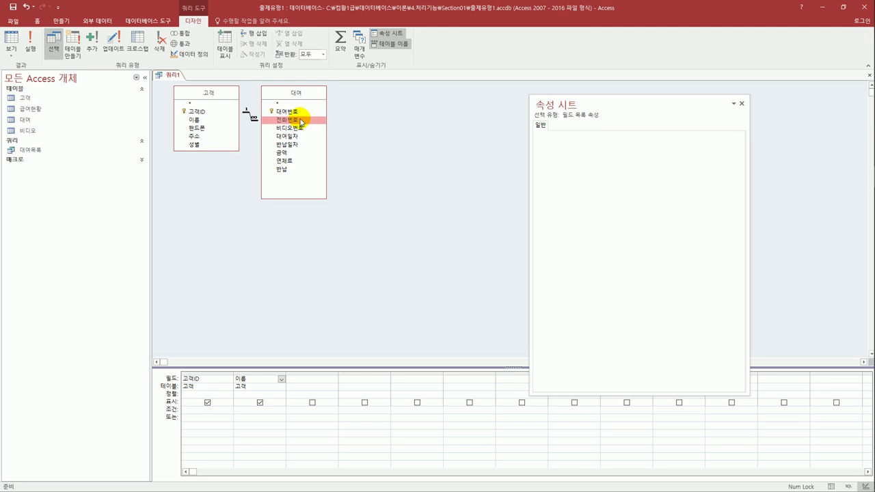
double_click(299, 120)
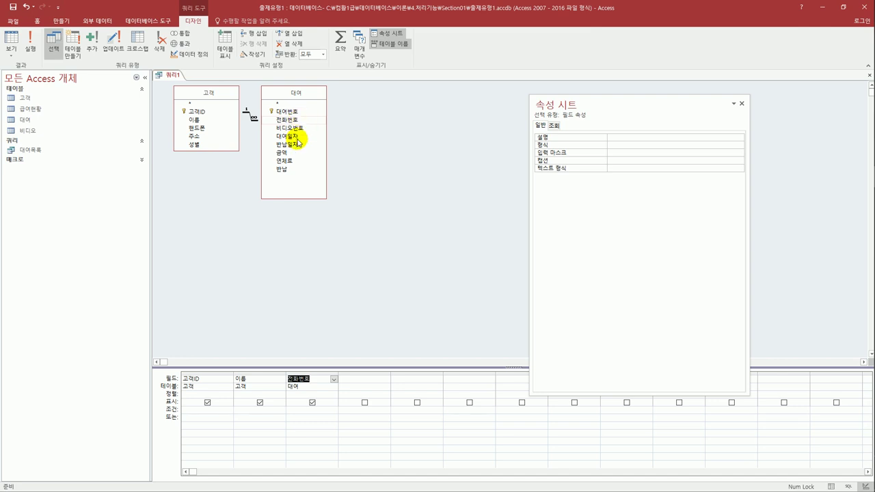
Add a calculated field 대여금액: [금액]+[연체료] in the fourth column of the query grid.
left_click(360, 381)
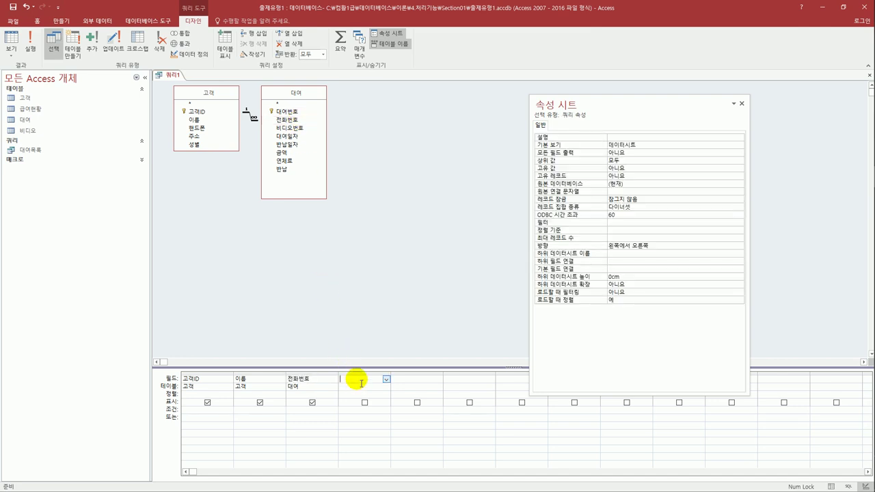
type("대")
key("BackSpace")
type("대여금액")
type(":")
type(" [금액]+")
type("[연체료]")
key("Return")
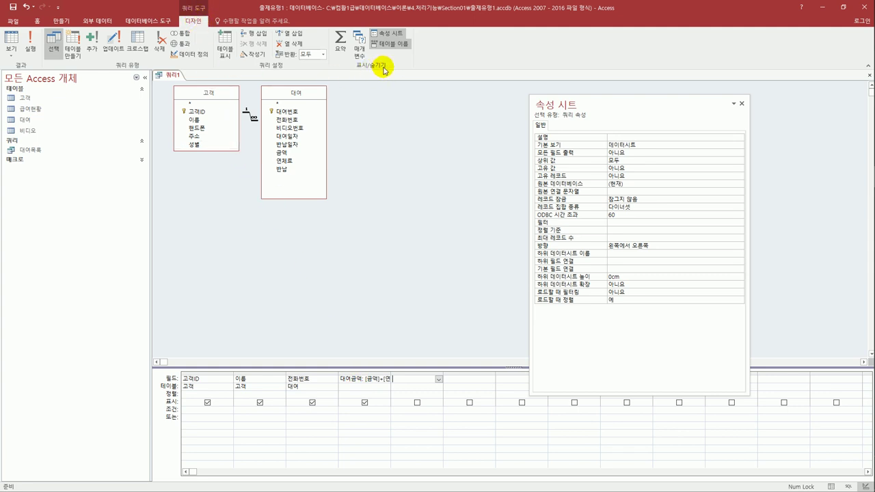
Turn on the summary row and set 전화번호 to 개수 and 대여금액 to 합계.
left_click(339, 48)
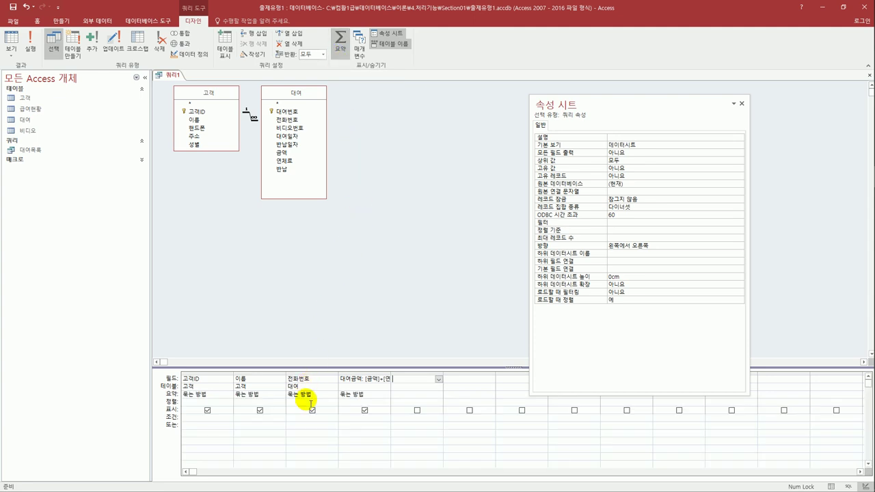
left_click(311, 396)
left_click(333, 394)
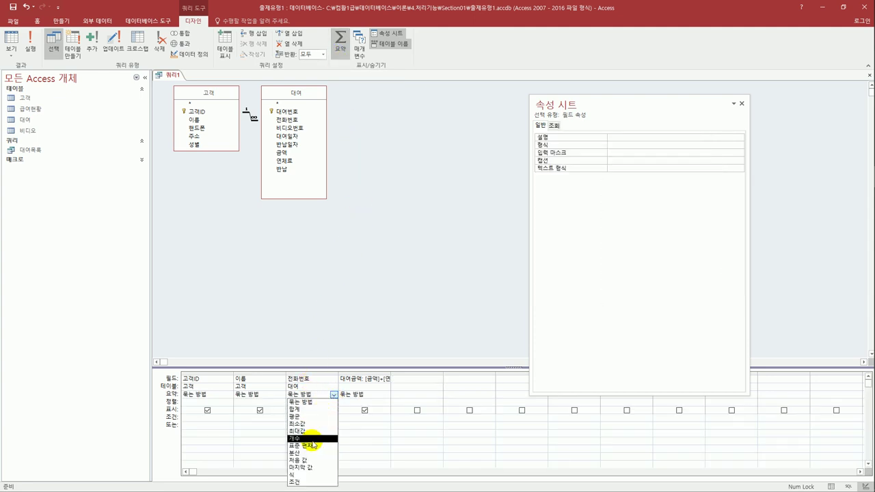
left_click(311, 439)
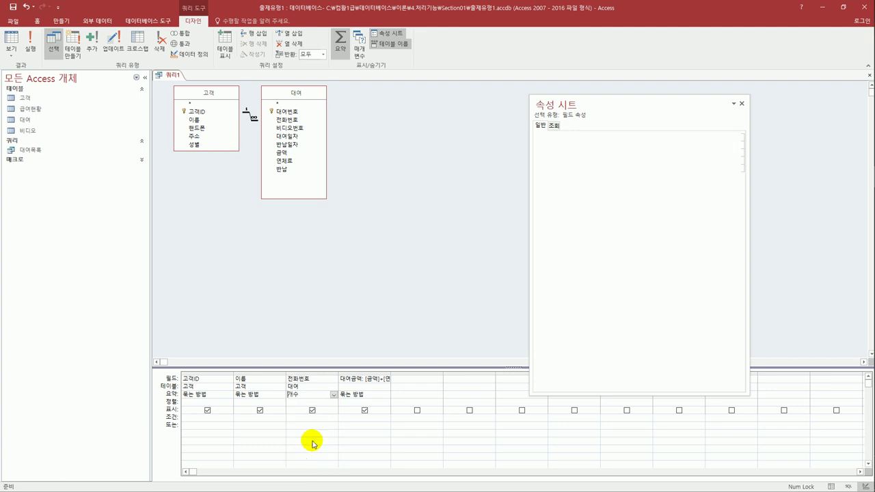
left_click(380, 395)
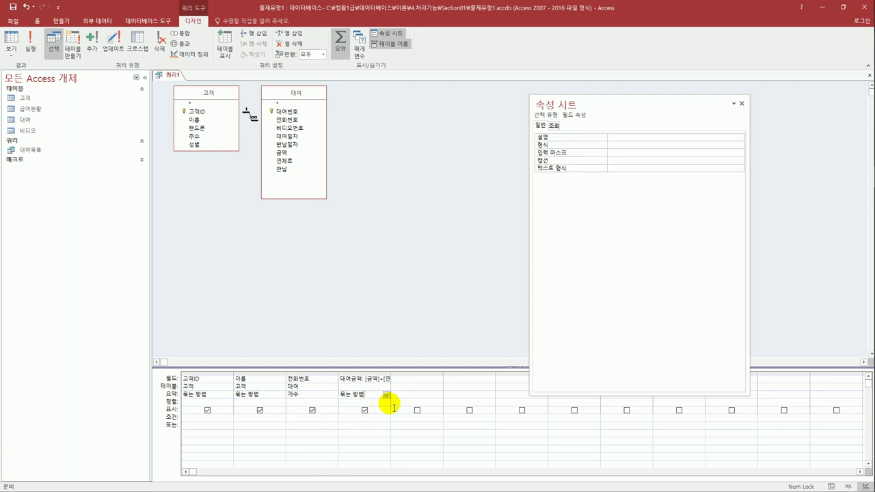
left_click(387, 395)
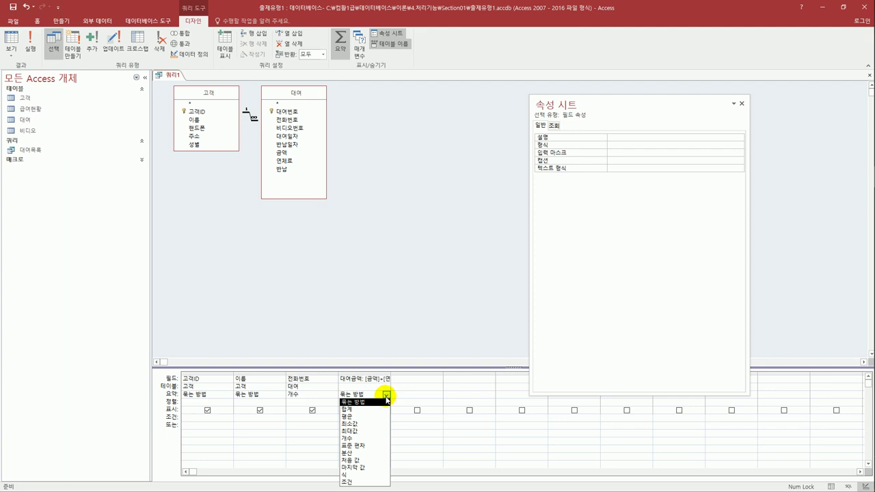
left_click(380, 409)
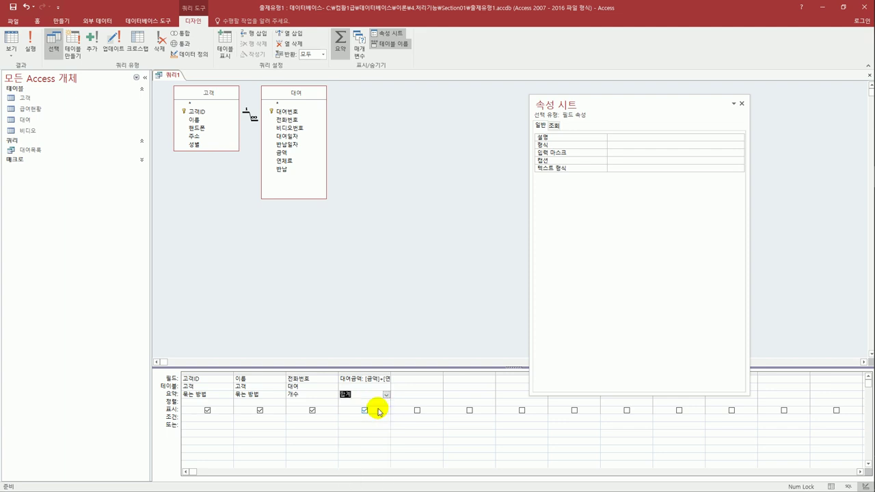
Give the 전화번호 column the alias 대여건수 and show the query in datasheet view.
left_click(290, 380)
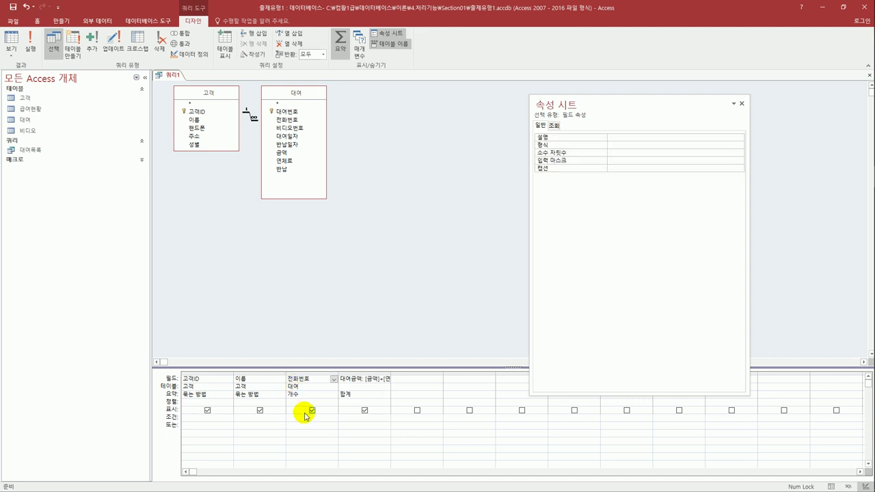
type("대여건수")
type(":")
key("Tab")
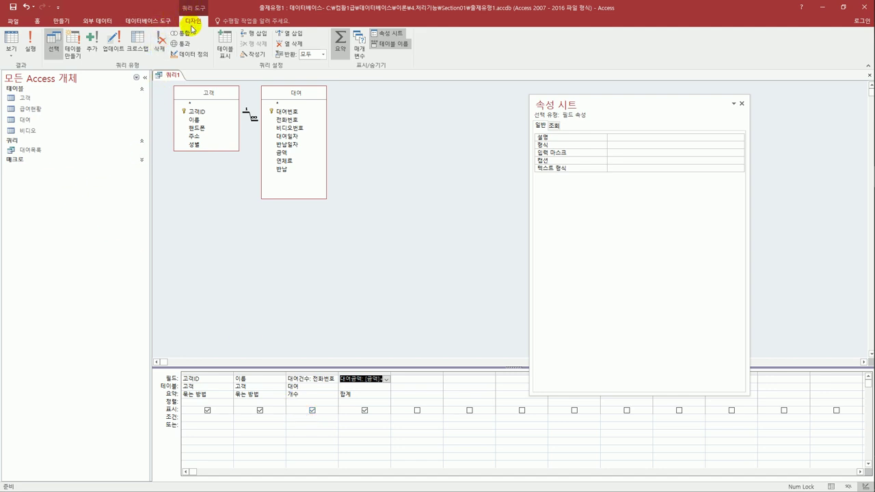
left_click(18, 54)
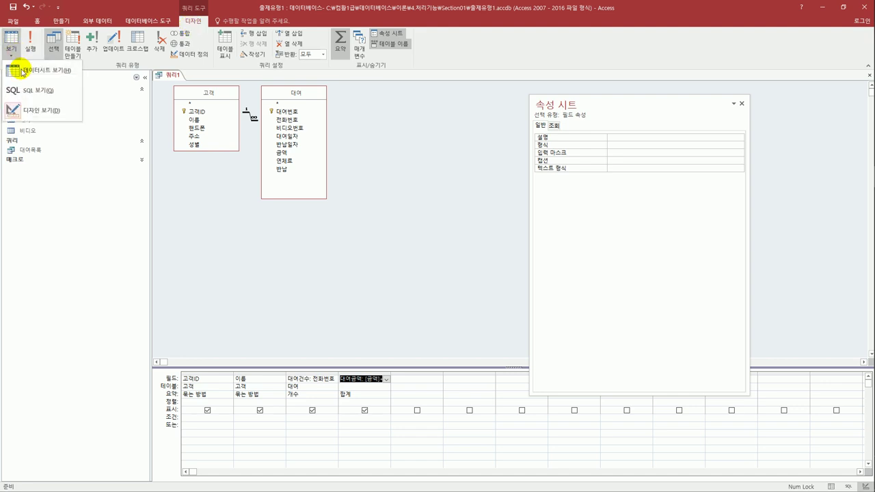
left_click(24, 69)
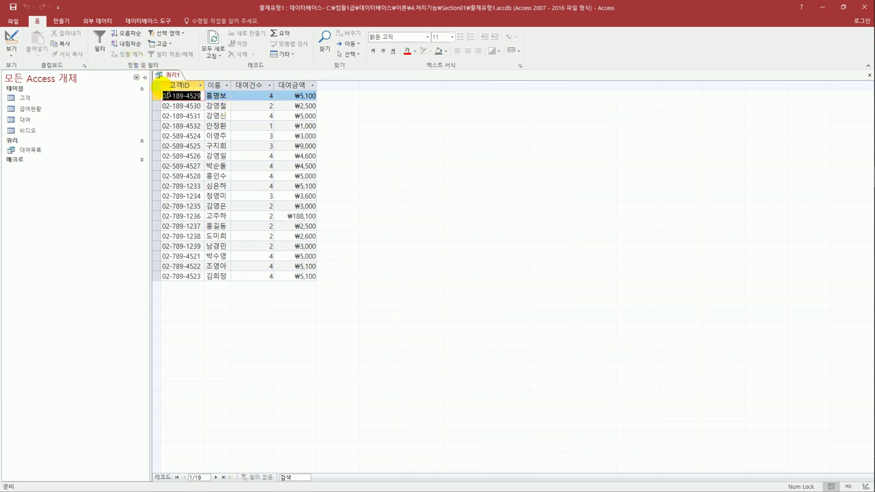
Save the query as 고객별대여내역 and close it.
left_click(13, 7)
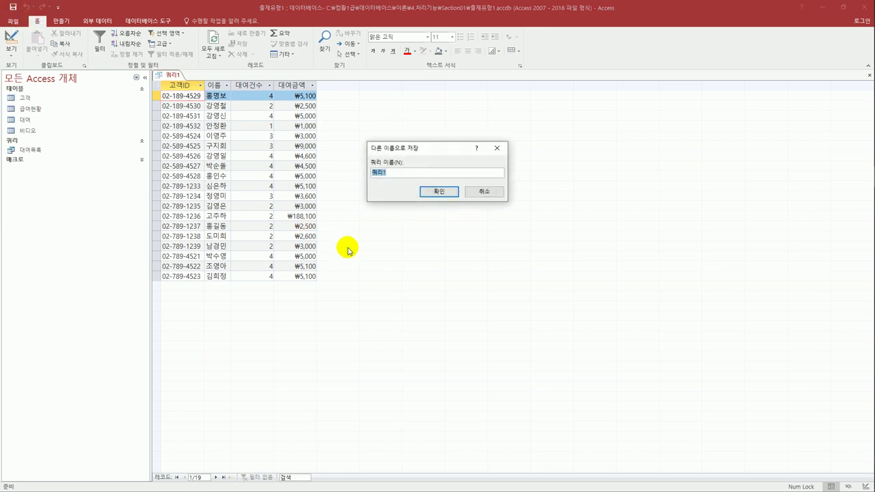
type("고객별대여내역")
left_click(435, 191)
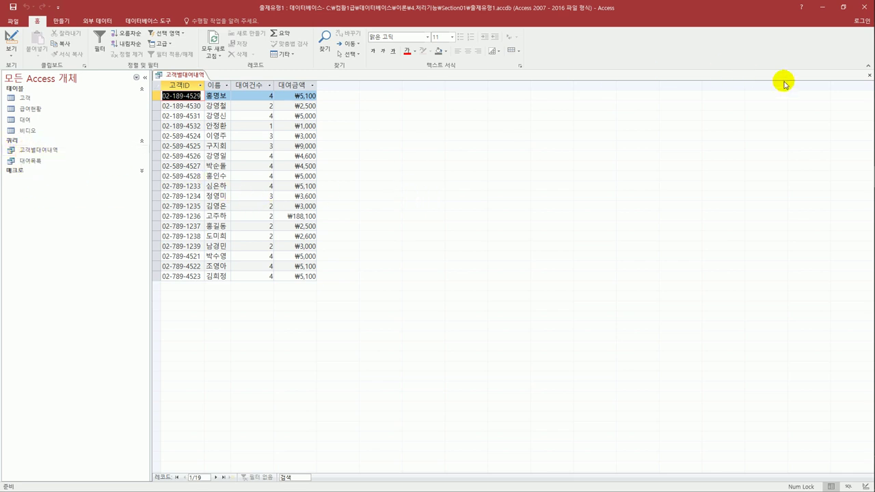
left_click(868, 75)
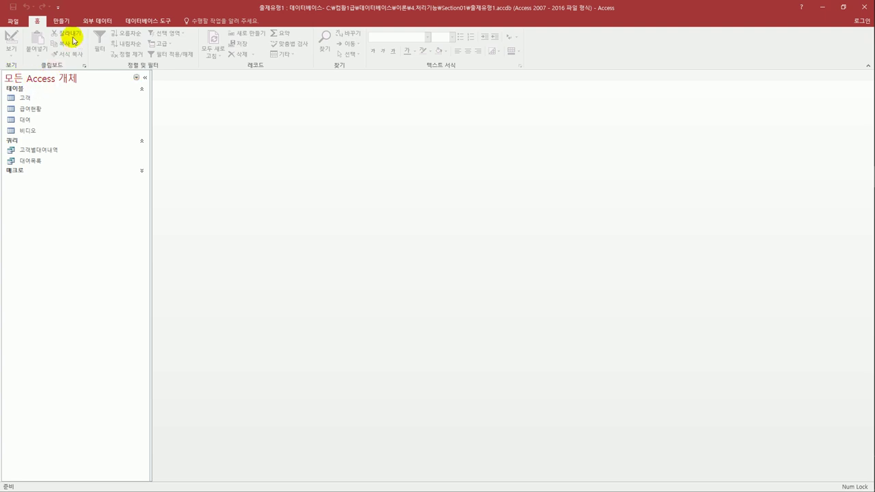
Create a new query in design view with the 비디오 table and enlarge its field list to show all fields.
left_click(66, 18)
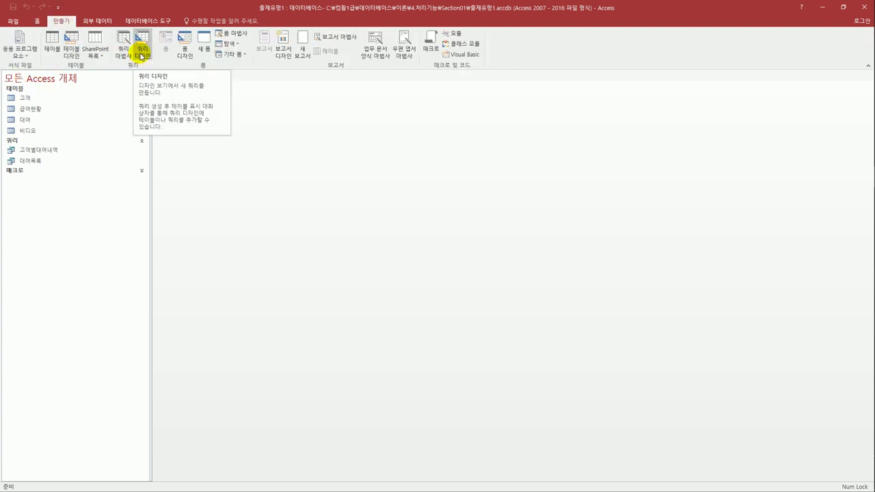
left_click(141, 54)
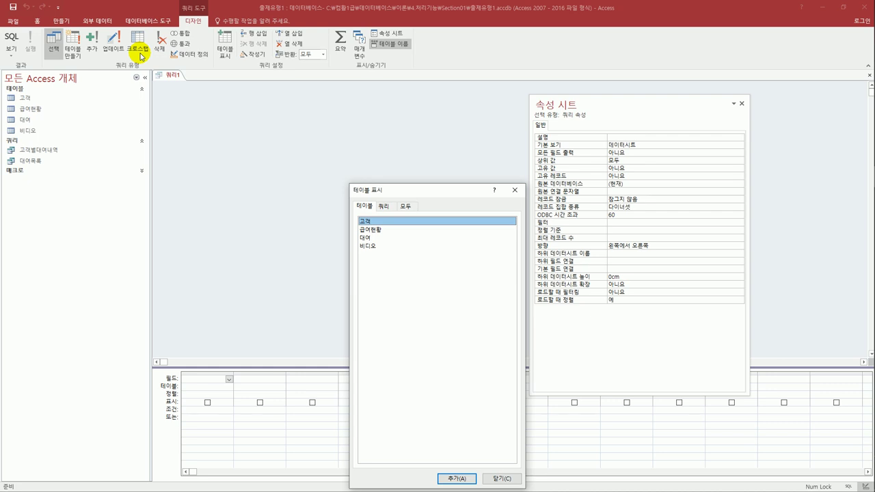
left_click(378, 248)
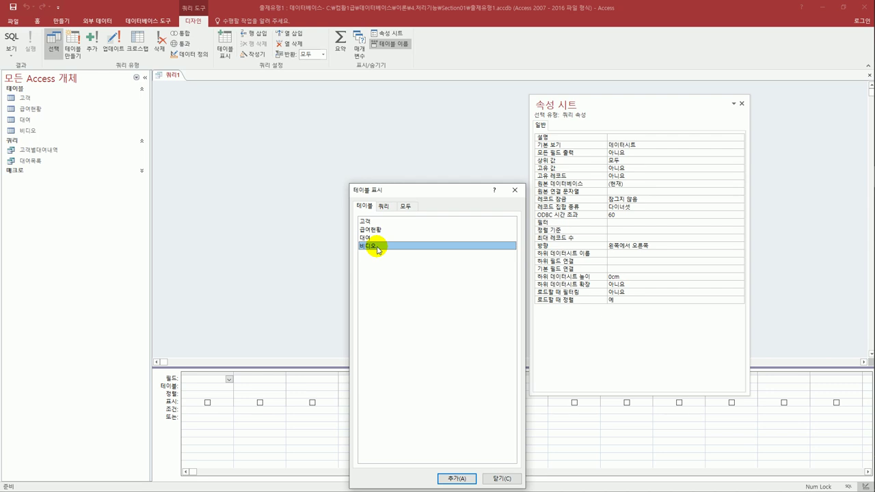
double_click(380, 249)
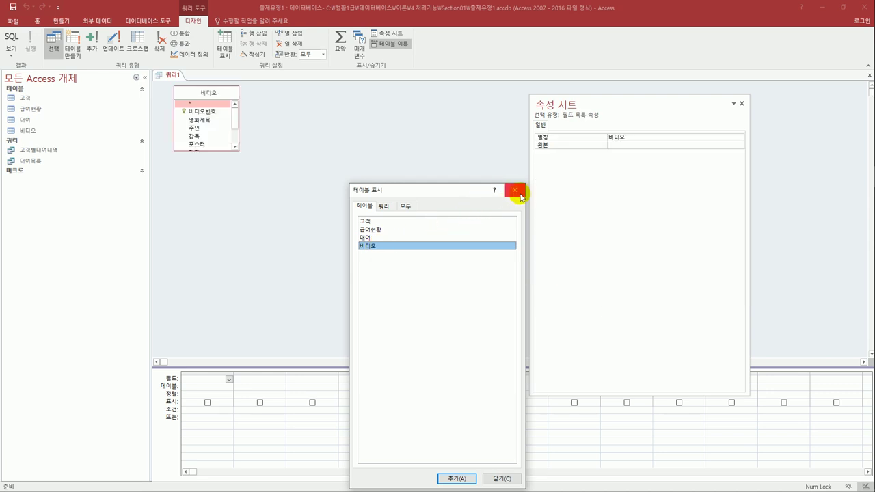
left_click(516, 190)
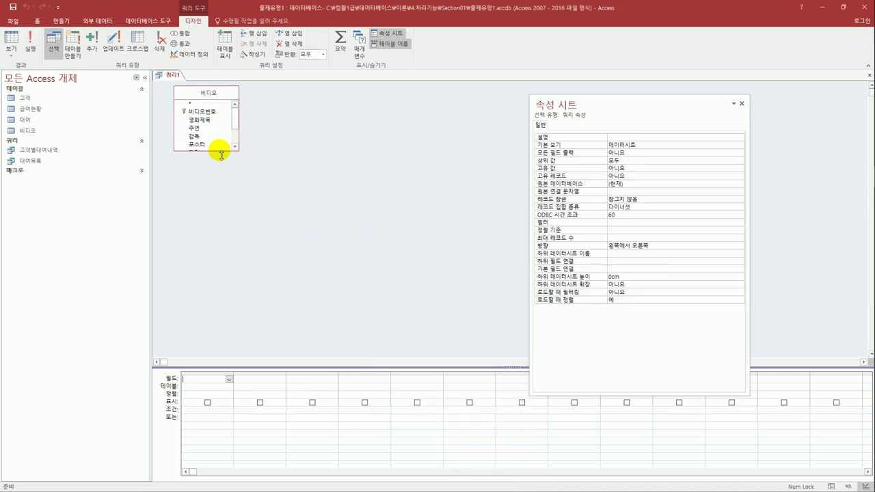
left_click_drag(221, 156, 222, 200)
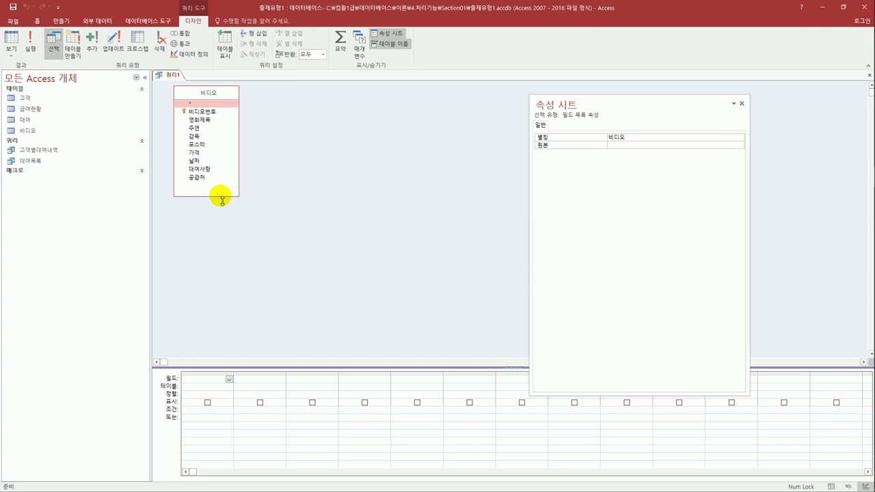
Add the 영화제목, 주연, 감독 and 공급처 fields from 비디오 to the query grid.
double_click(207, 120)
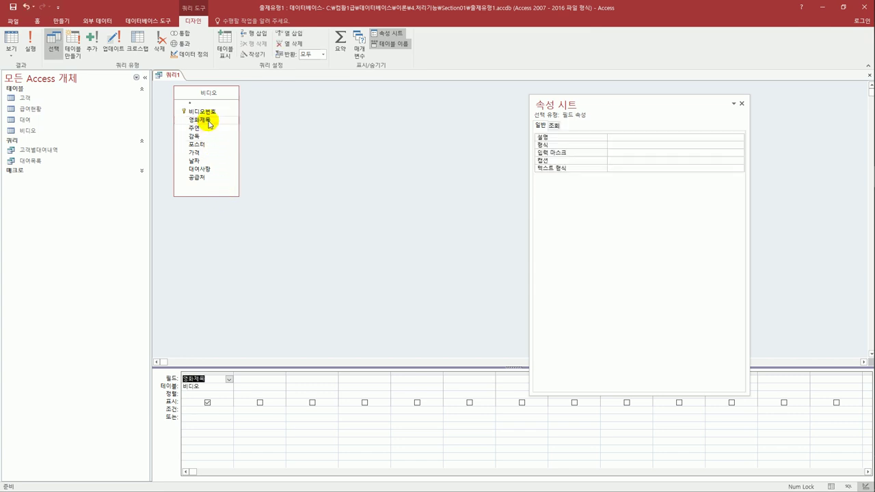
double_click(206, 128)
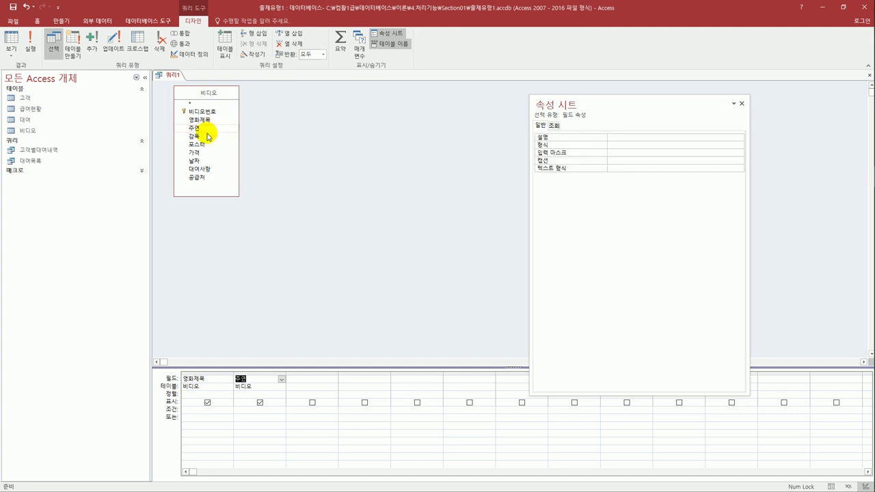
double_click(207, 136)
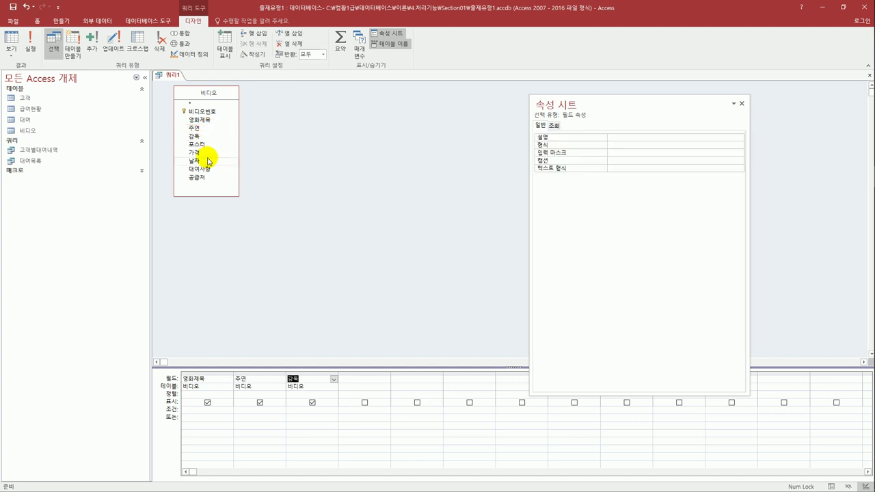
double_click(211, 178)
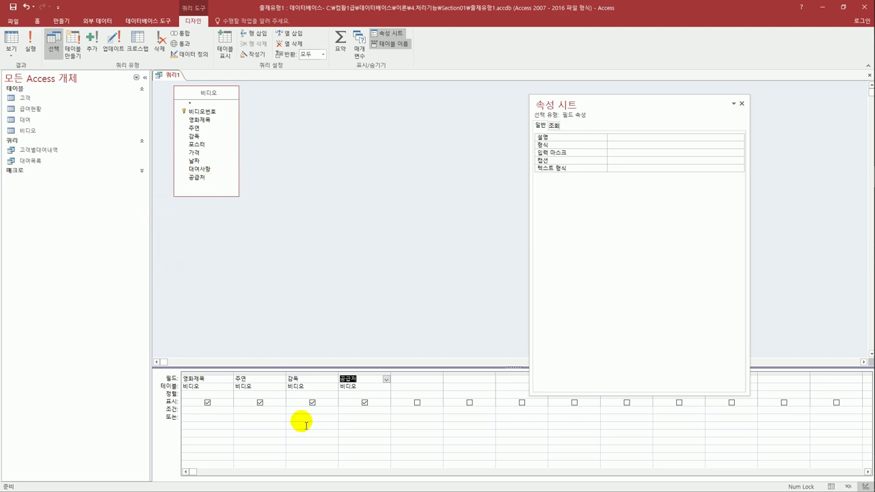
Sort the 공급처 column in ascending order (오름차순).
left_click(363, 393)
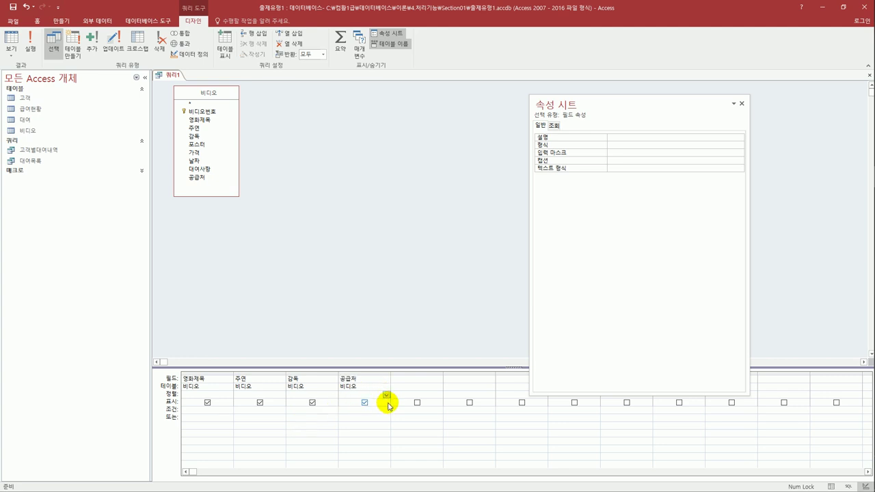
left_click(387, 395)
left_click(384, 402)
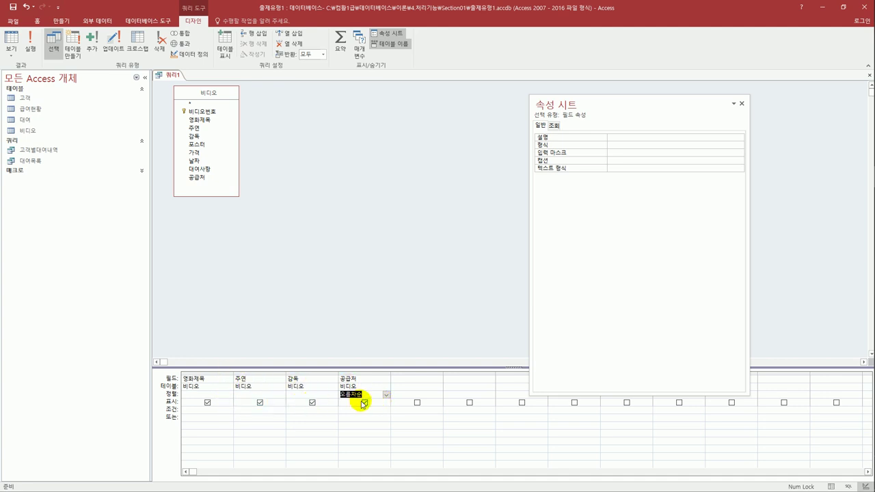
Add the 날짜 field in the fifth column, exclude it from the output and sort it in ascending order (오름차순).
left_click(403, 378)
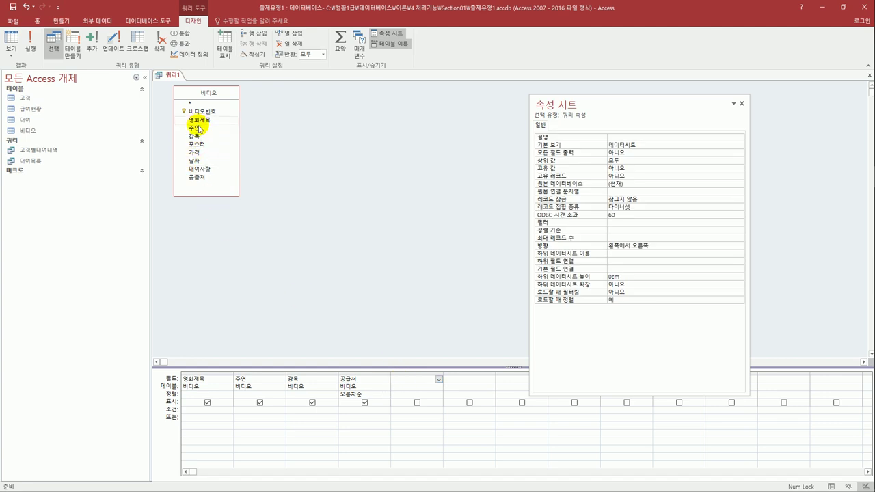
double_click(200, 161)
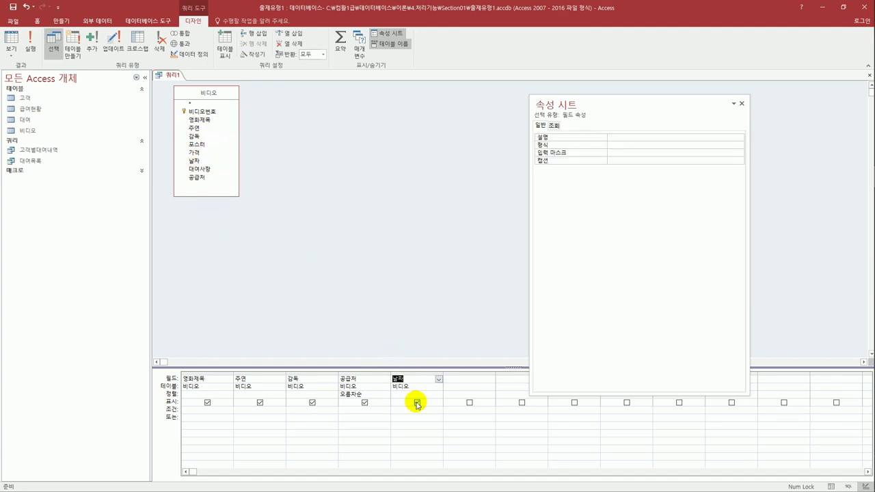
left_click(417, 402)
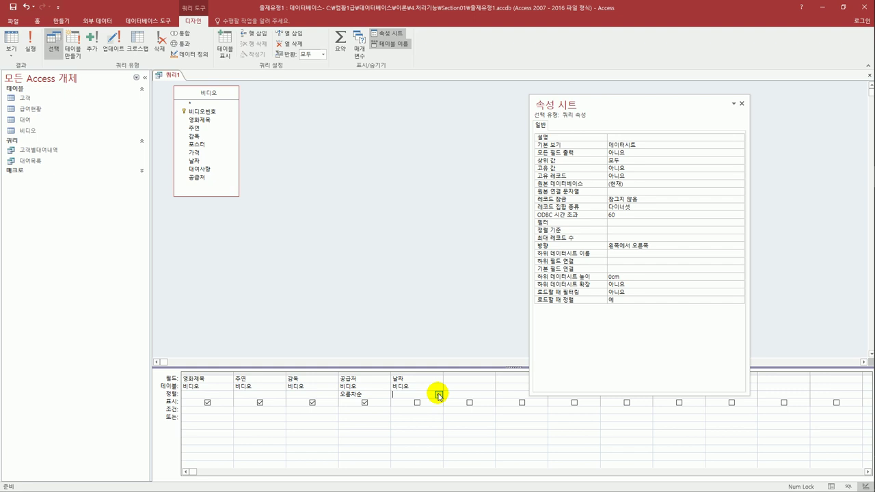
left_click(438, 394)
left_click(430, 402)
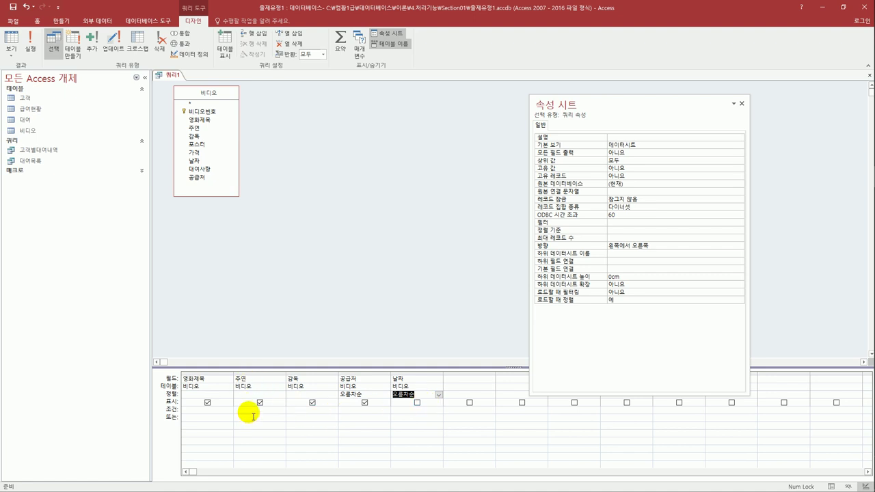
Show the query in datasheet view and fit the 주연 column's width to its contents.
left_click(251, 413)
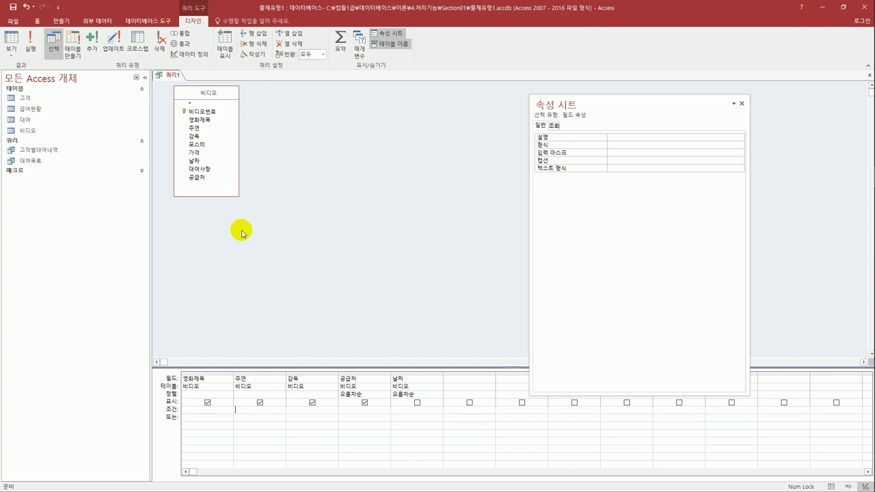
left_click(11, 43)
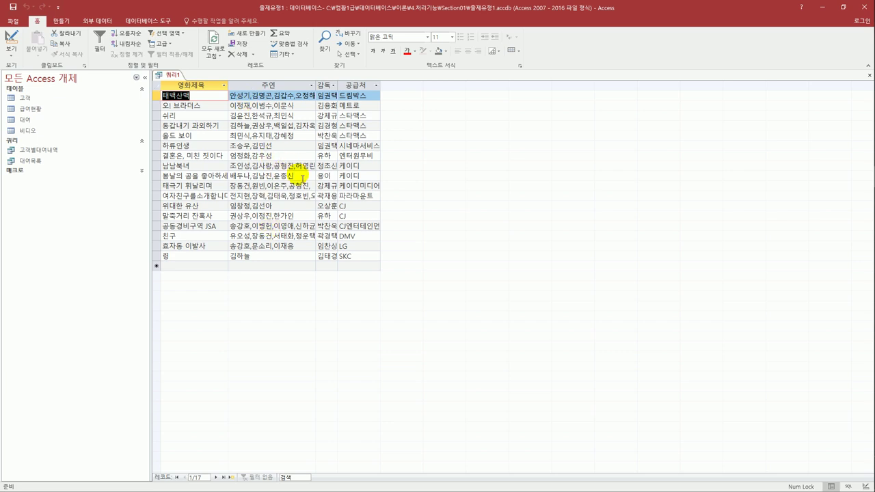
double_click(315, 85)
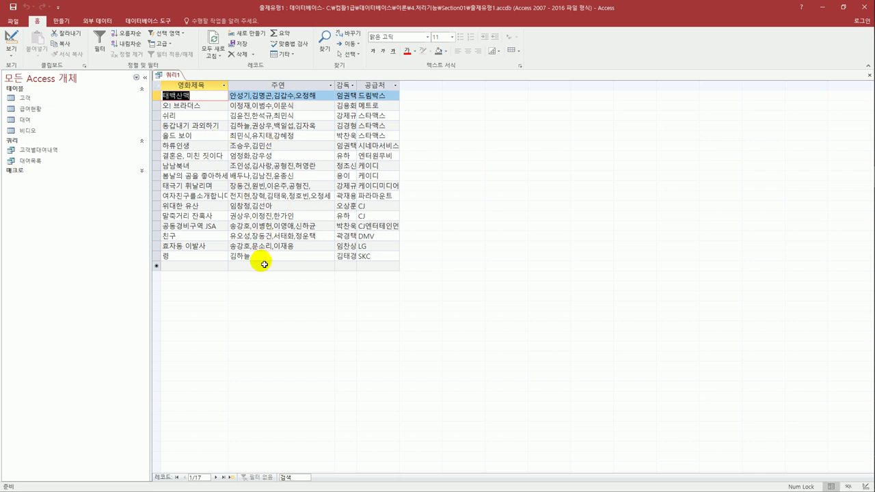
Back in design view, set the 주연 criterion to [주연배우 이름을 입력하세요] and widen the column to show it fully.
left_click(7, 53)
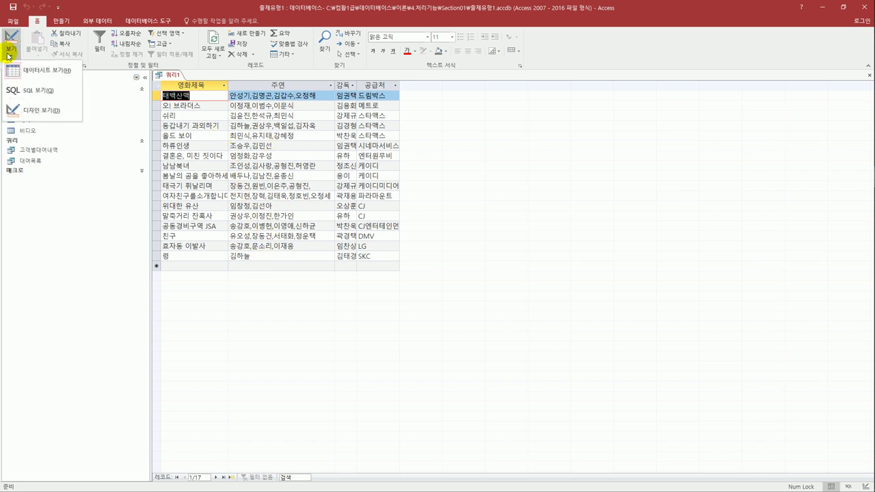
left_click(21, 110)
left_click(263, 410)
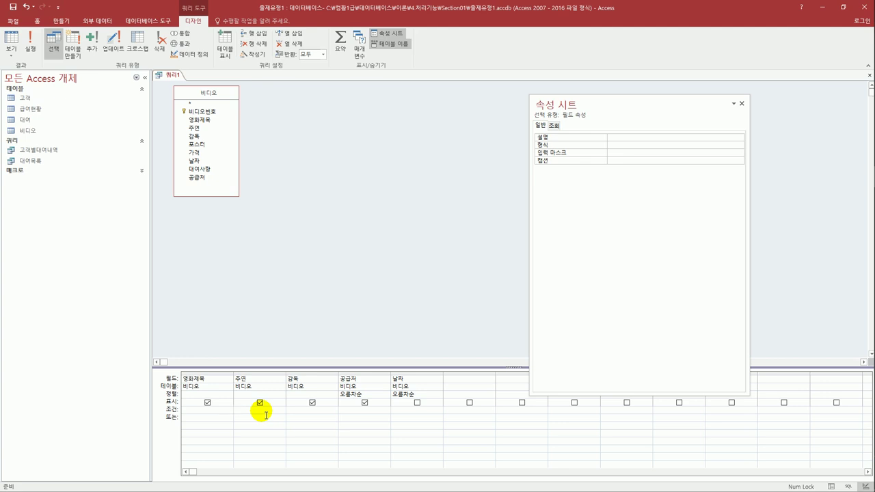
type("[ㅈ")
type("주연배")
type("우 이름을 입")
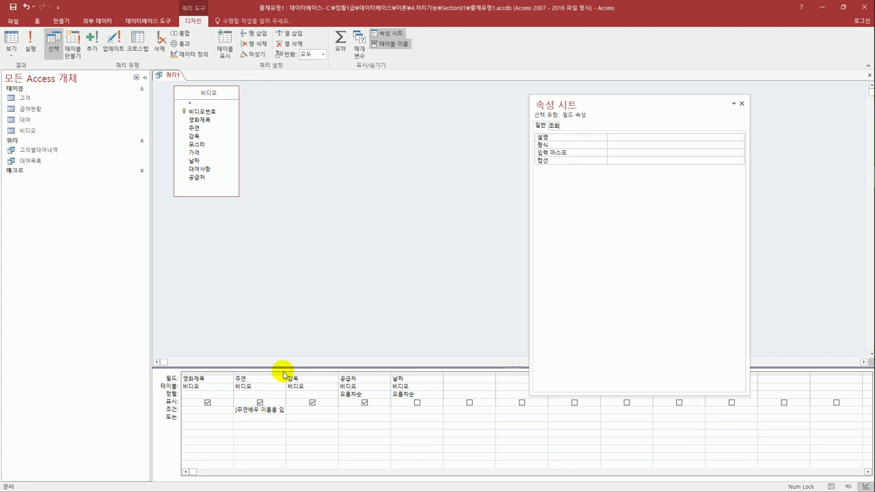
left_click_drag(288, 377, 369, 377)
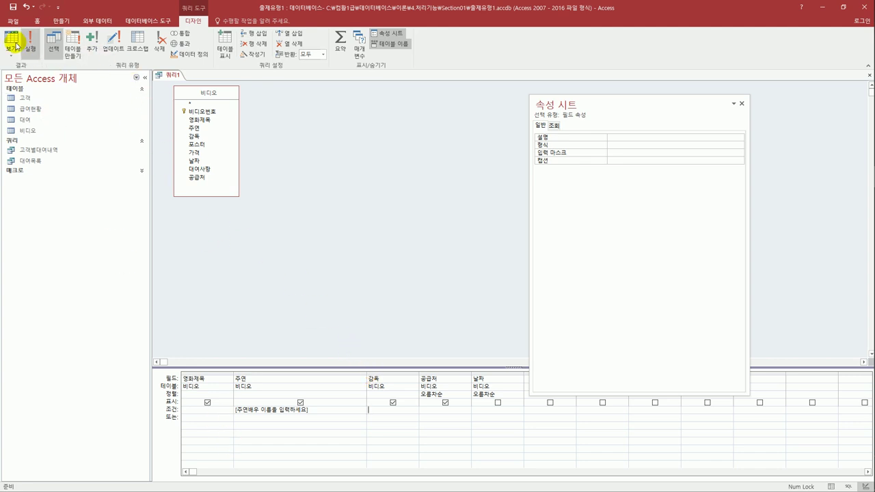
Test the parameter query in datasheet view with 장동건 as the lead actor's name.
left_click(13, 42)
type("장ㄷ")
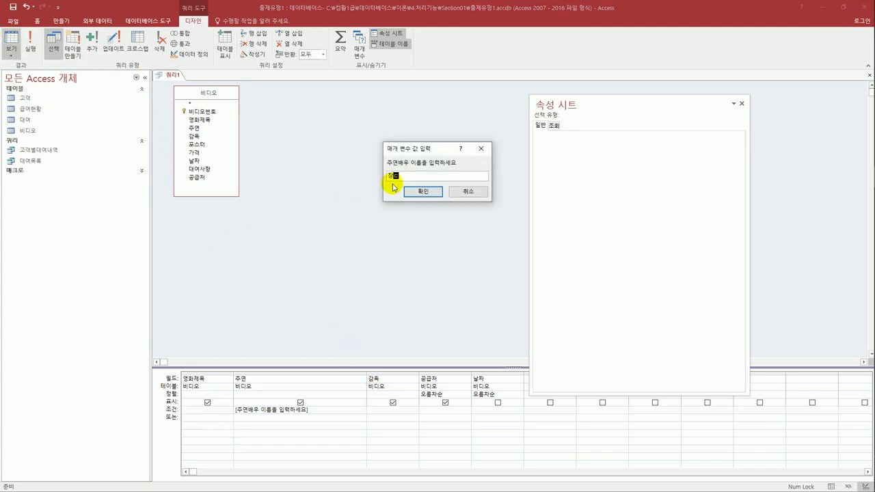
type("동거ㄴ")
left_click(419, 194)
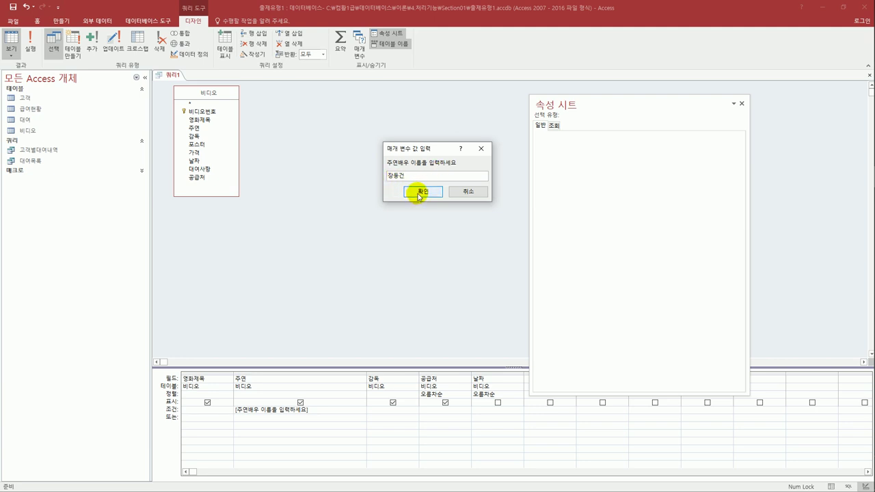
left_click(419, 194)
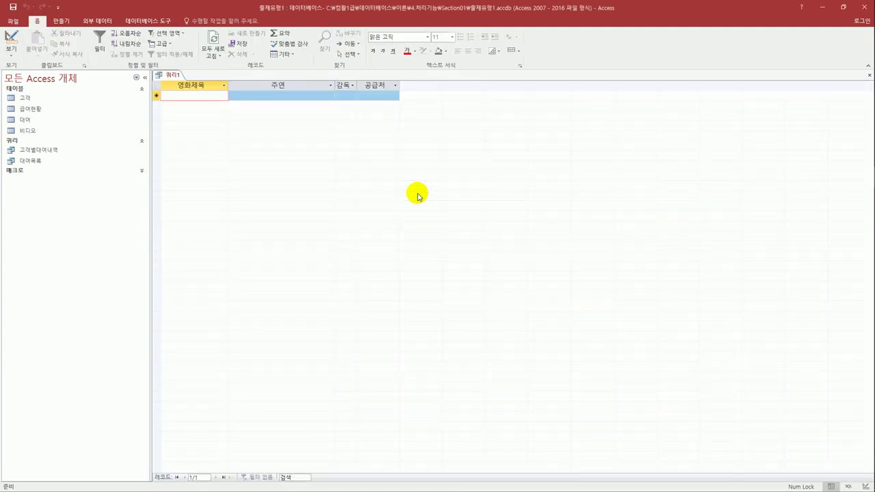
Back in design view, change the 주연 criterion to Like "*" & [주연배우 이름을 입력하세요] & "*".
left_click(3, 58)
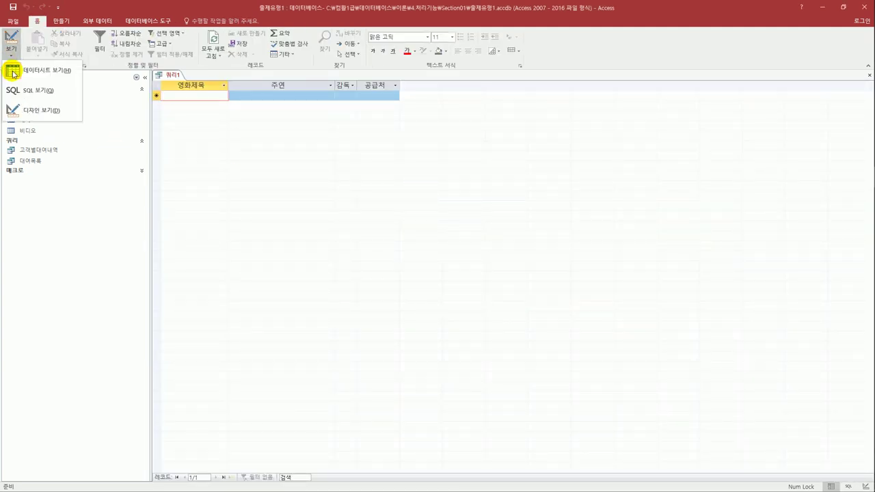
left_click(23, 109)
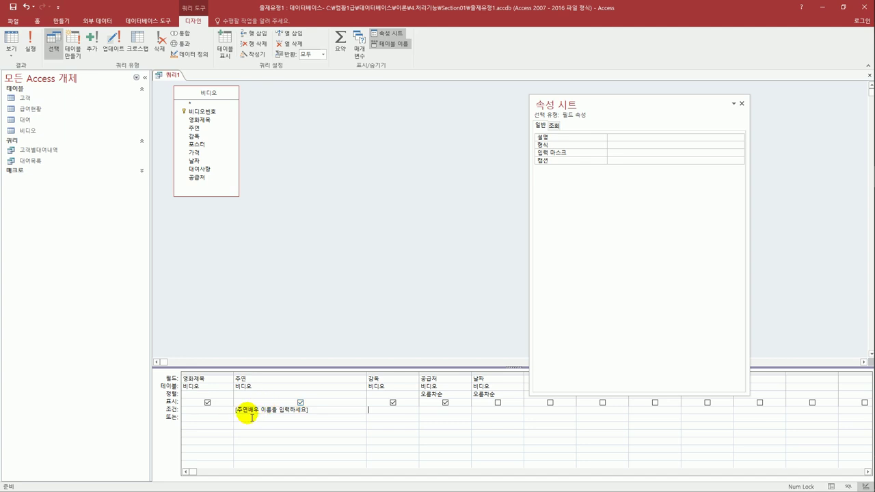
left_click(236, 410)
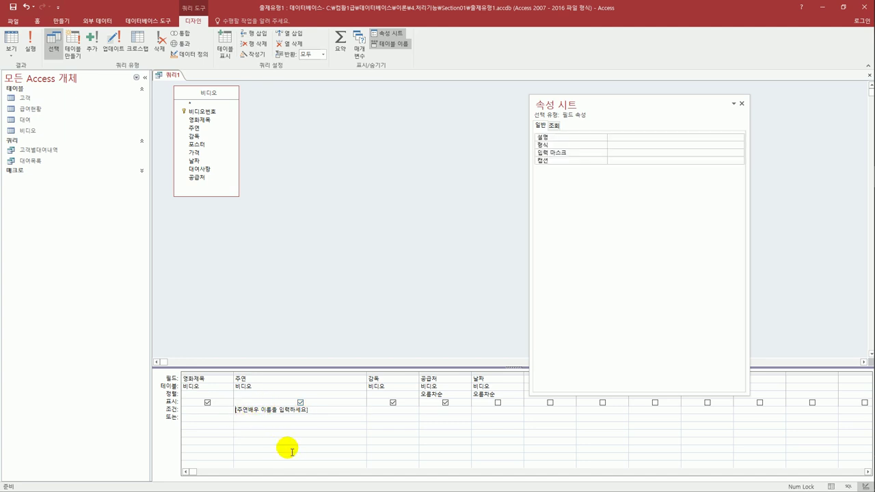
type("like ")
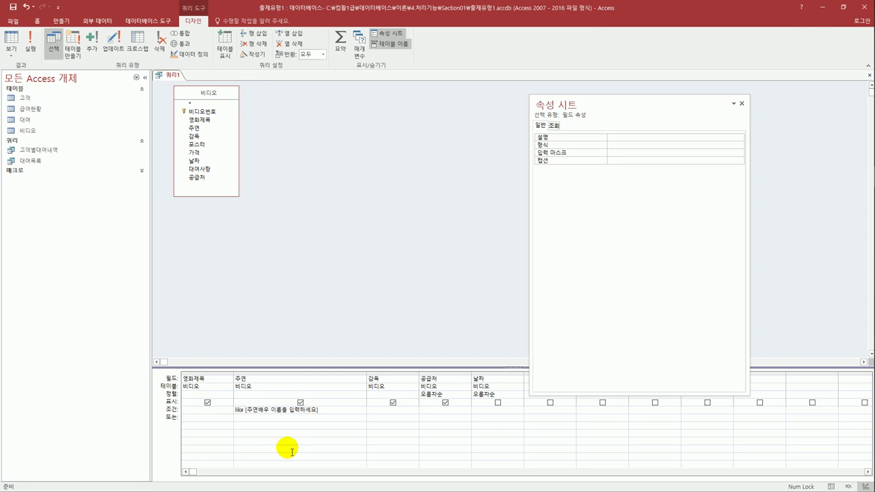
type("* ")
type(" *")
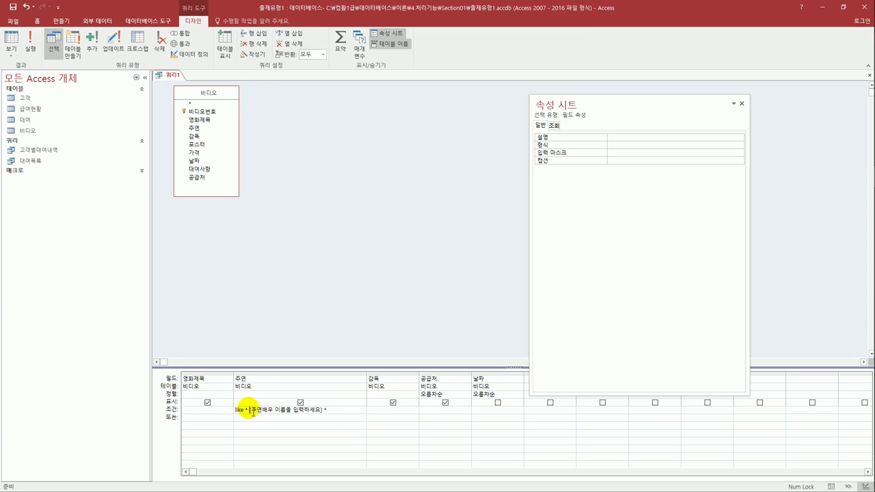
type("& ")
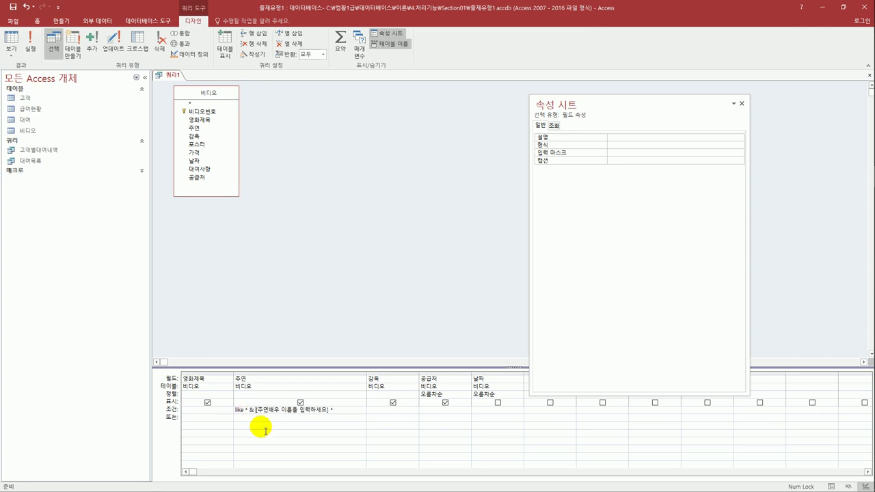
type("& \"")
double_click(248, 411)
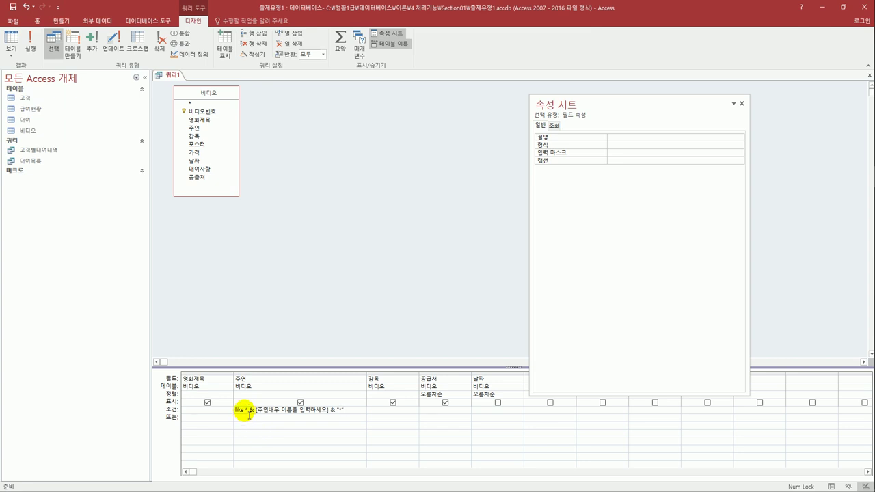
left_click(249, 411)
type("\"*\"")
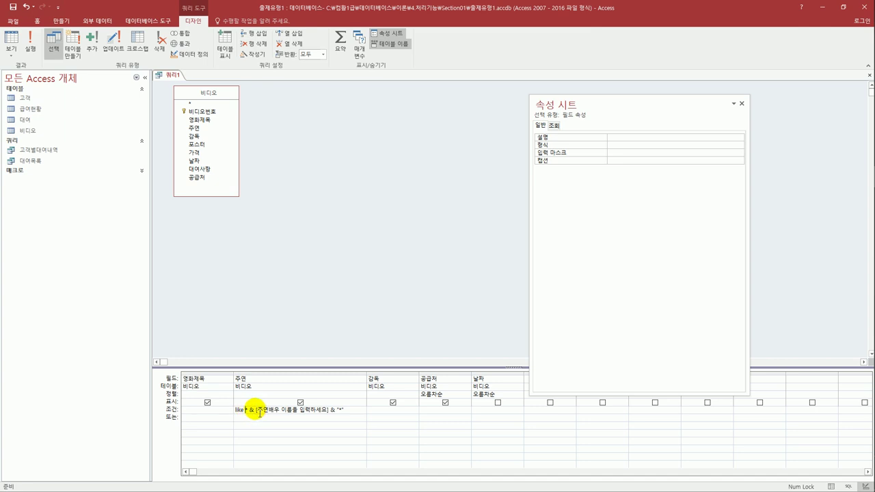
left_click(256, 425)
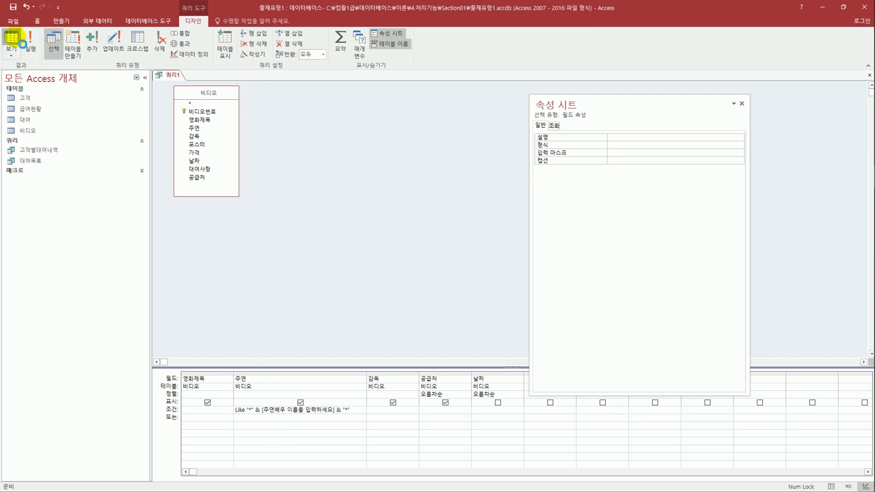
Run the parameter query with 장동건 as the lead actor and check the 주연 values of the returned films.
left_click(12, 39)
type("dl")
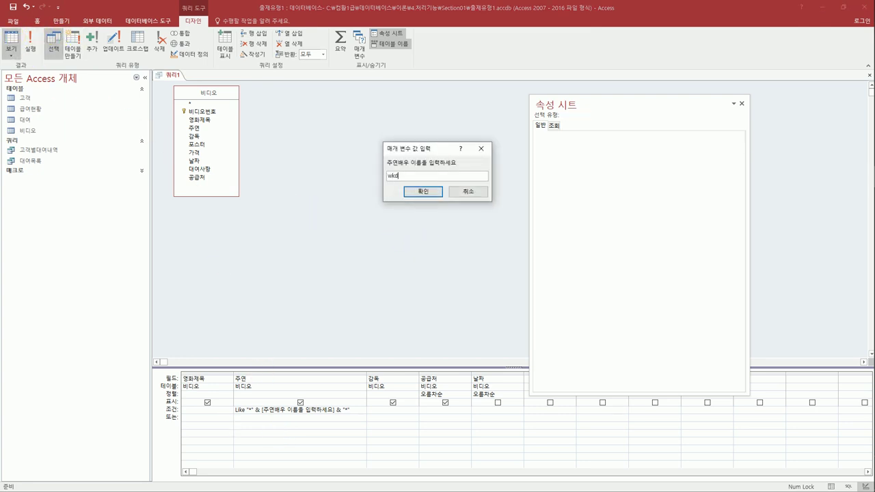
key("BackSpace")
key("BackSpace")
type("장동건")
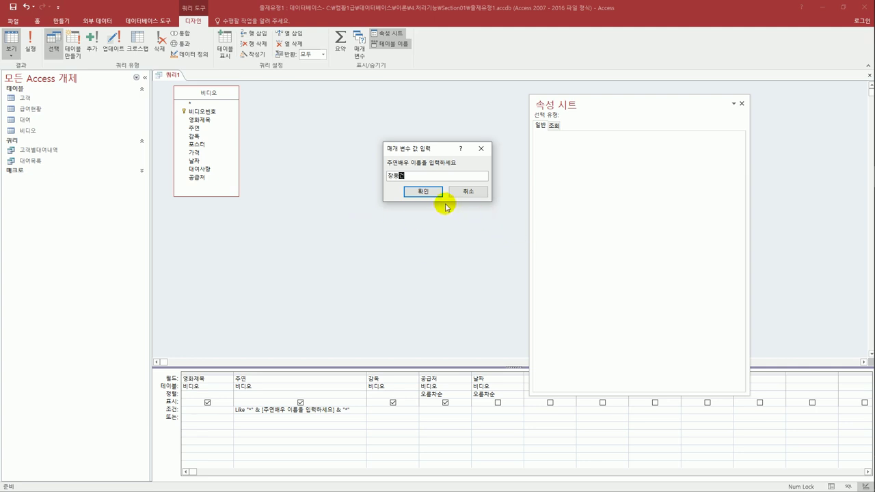
left_click(428, 192)
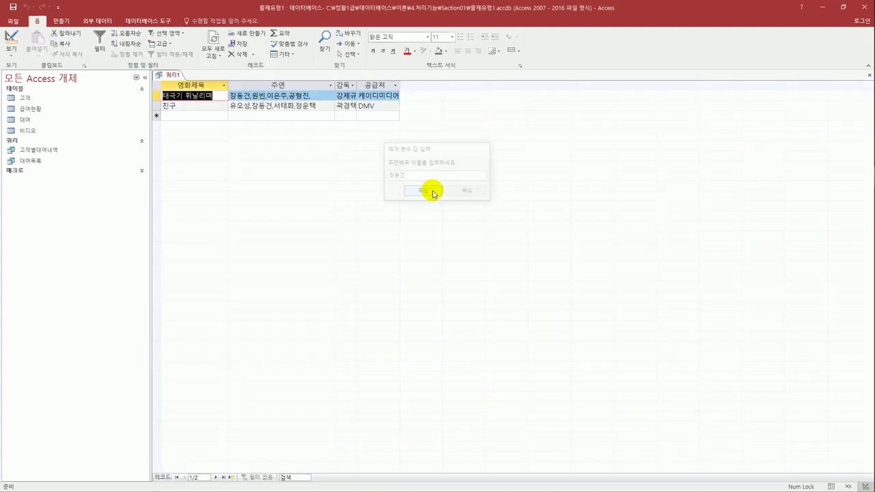
left_click(260, 96)
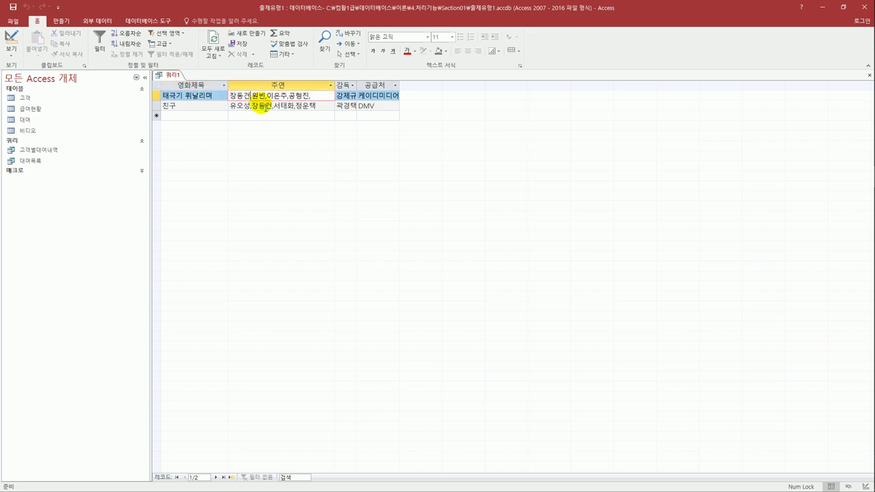
left_click(261, 105)
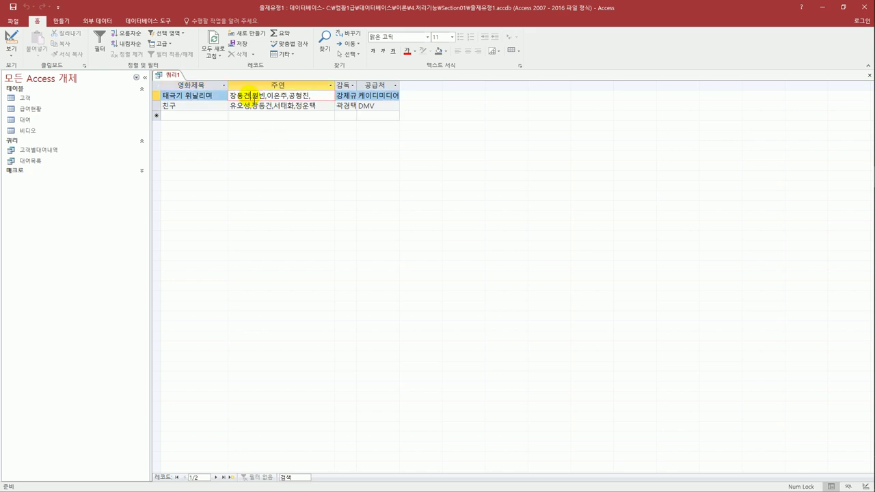
Return to design view, save the query as 배우별영화조회 and close it.
left_click(9, 60)
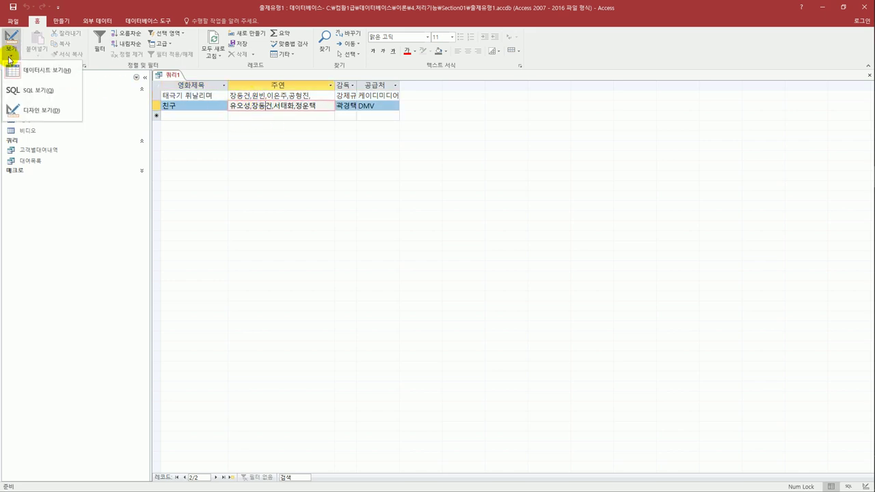
left_click(17, 111)
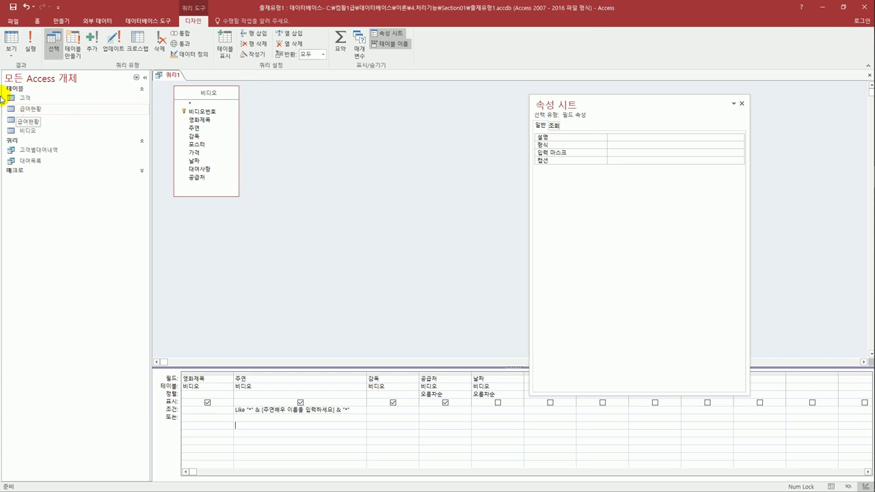
left_click(13, 7)
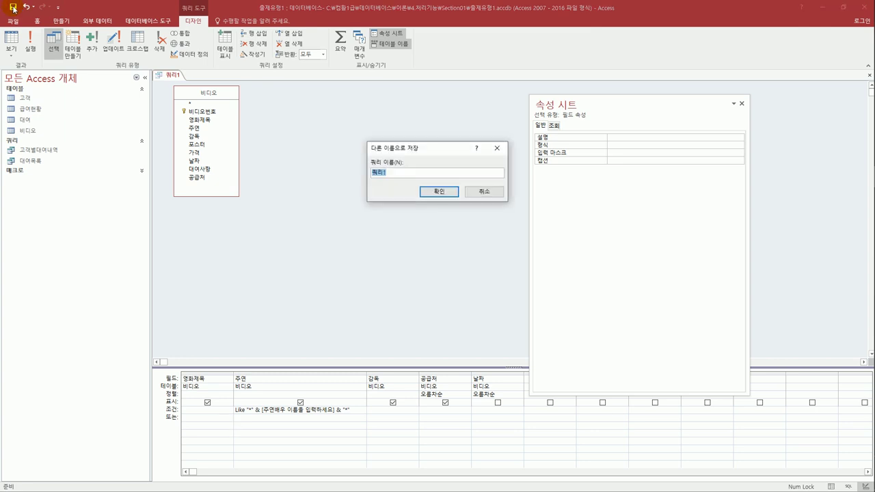
type("ㅈ")
type("배우별")
type("영화")
type("조회")
left_click(439, 191)
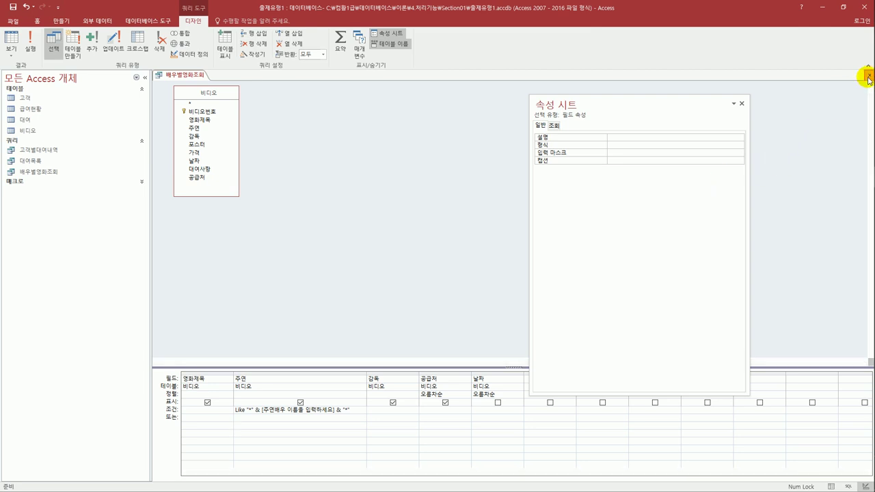
left_click(868, 76)
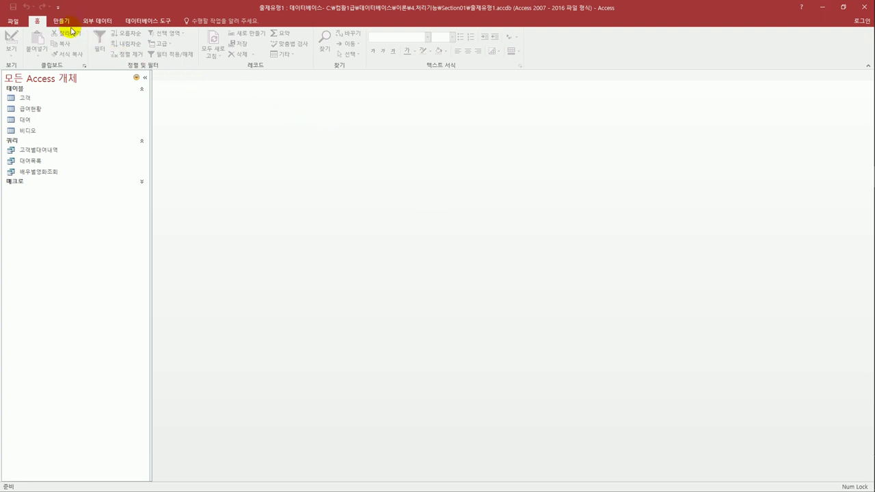
Create a new query in design view based on the 고객 table.
left_click(65, 25)
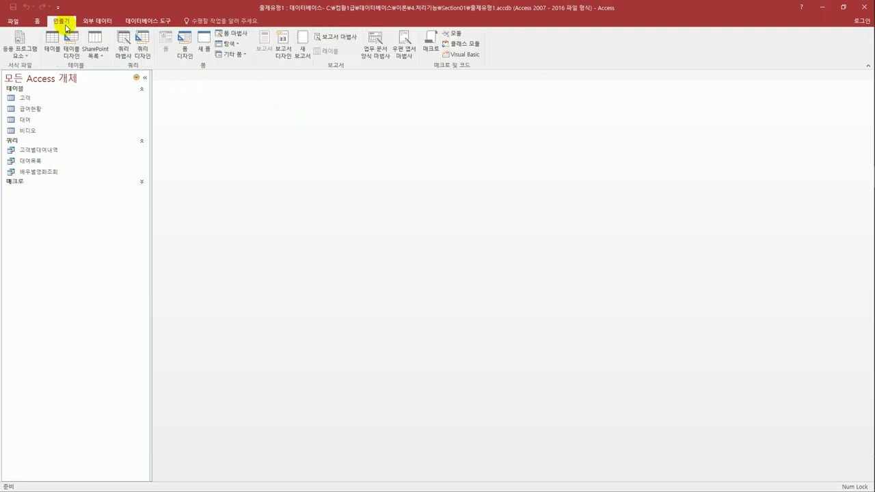
left_click(140, 53)
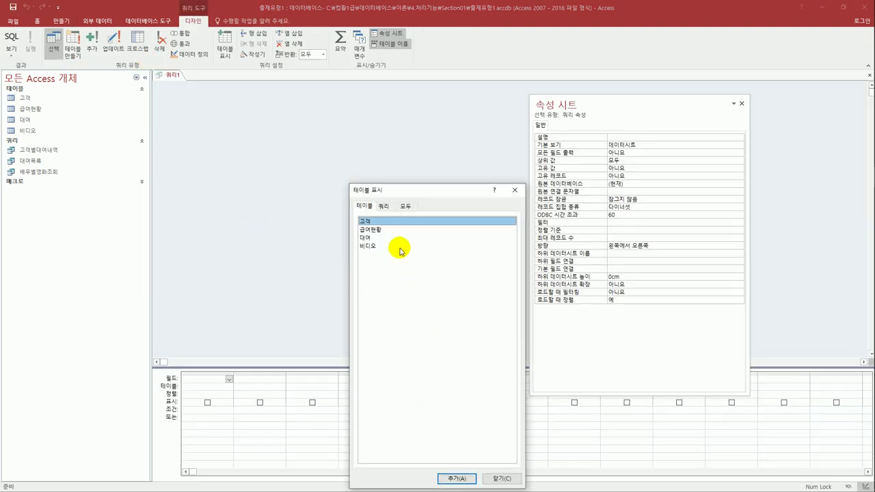
double_click(386, 222)
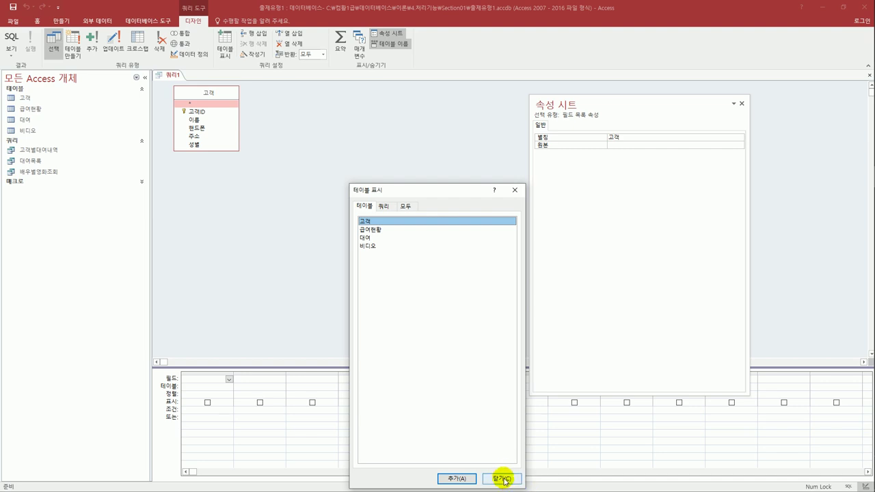
left_click(503, 479)
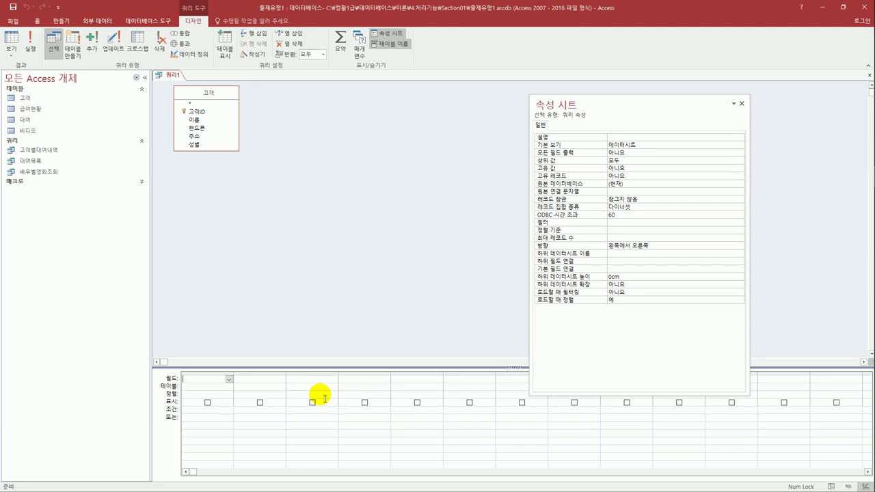
Add the 고객ID, 이름, 핸드폰 and 성별 fields from the 고객 table to the query grid.
left_click(214, 115)
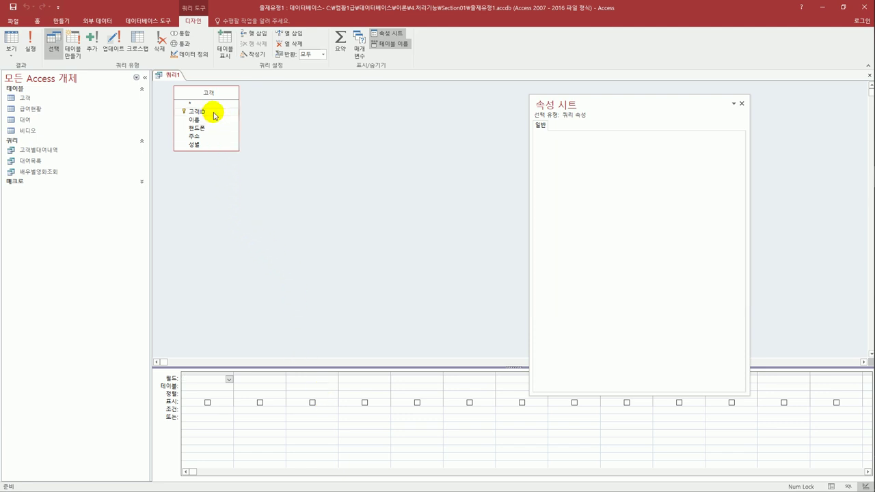
double_click(215, 112)
double_click(209, 120)
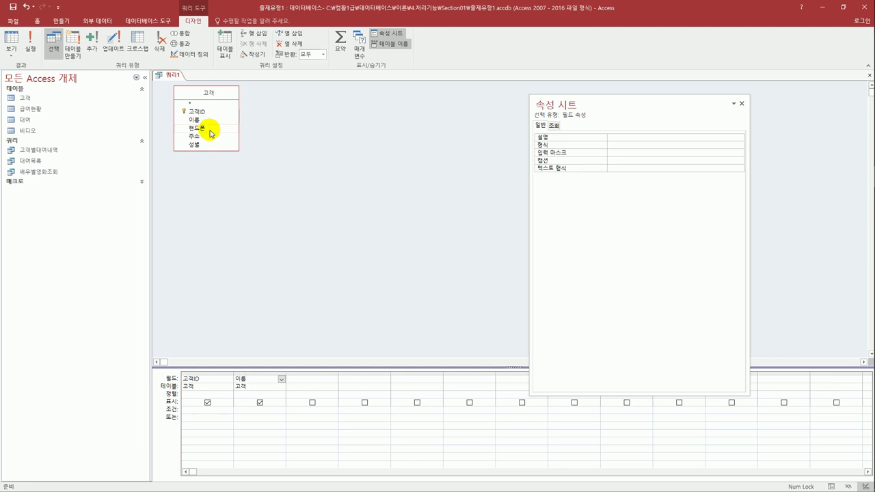
double_click(210, 131)
double_click(209, 146)
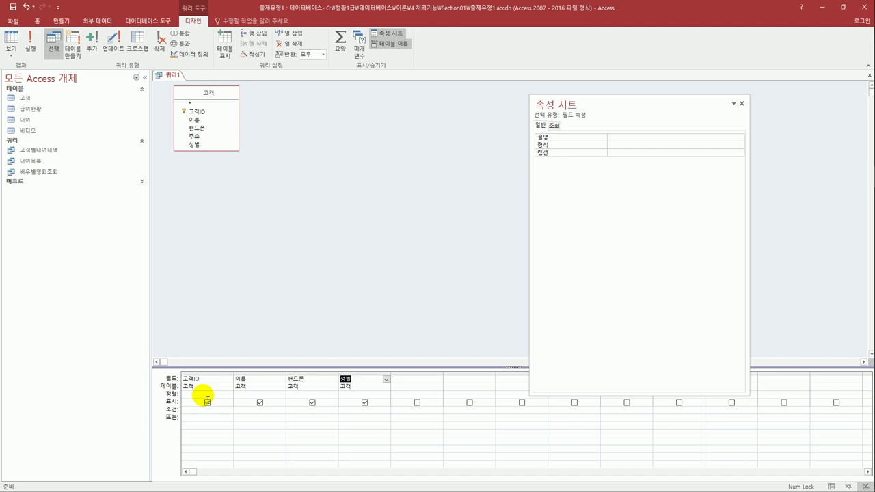
Set the 고객ID criterion to Not In (select 전화번호 from 대여) and widen the column to show it fully.
left_click(207, 413)
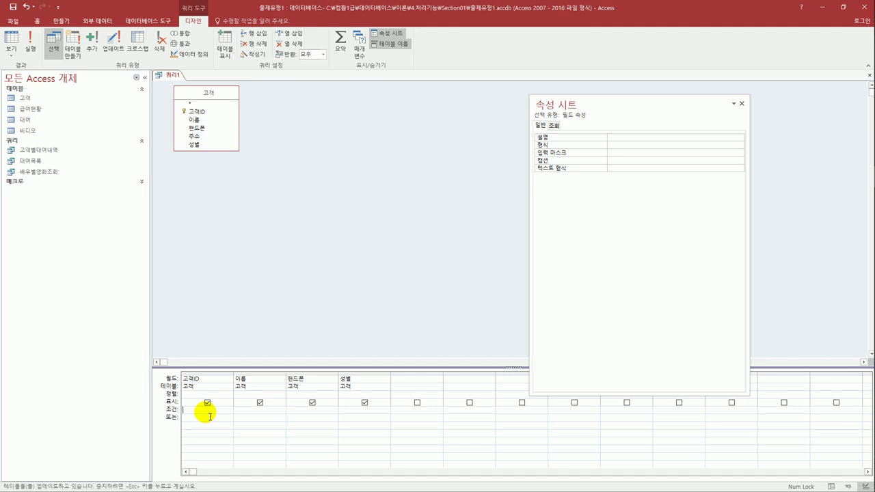
type("not in ")
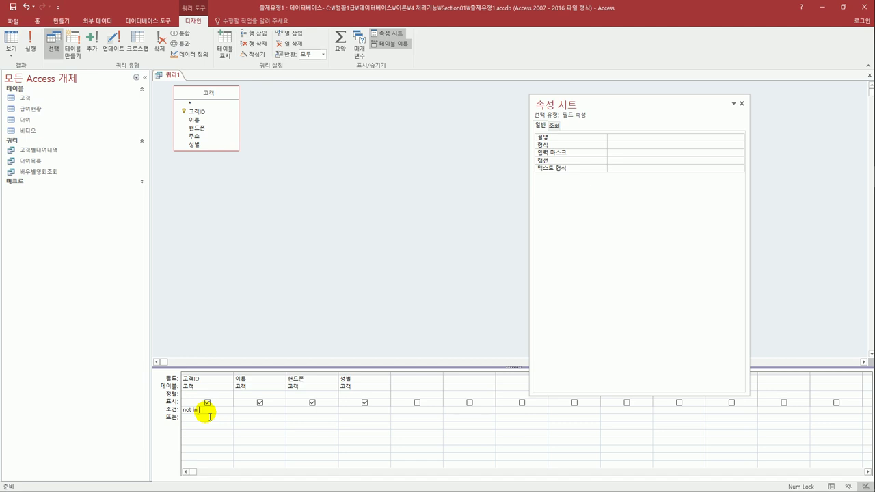
type("(sel")
type("ect")
type(" 전화번호 ")
type("from 대여")
key("Return")
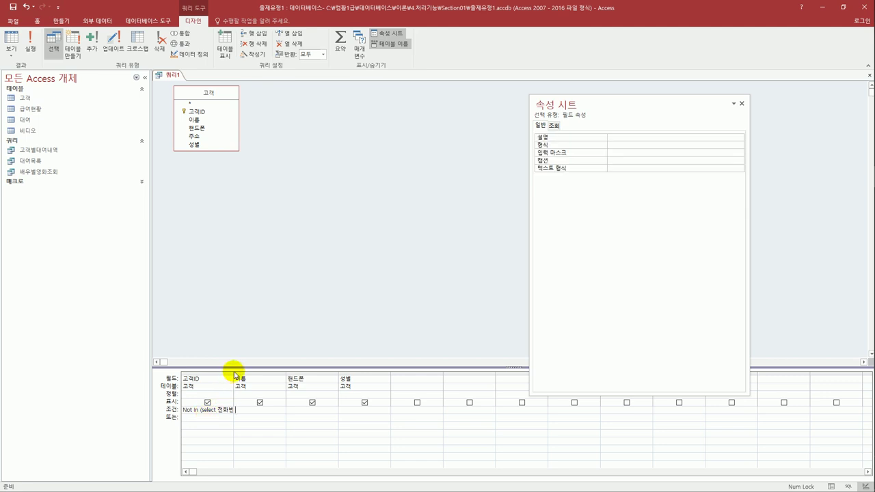
left_click_drag(233, 375, 322, 377)
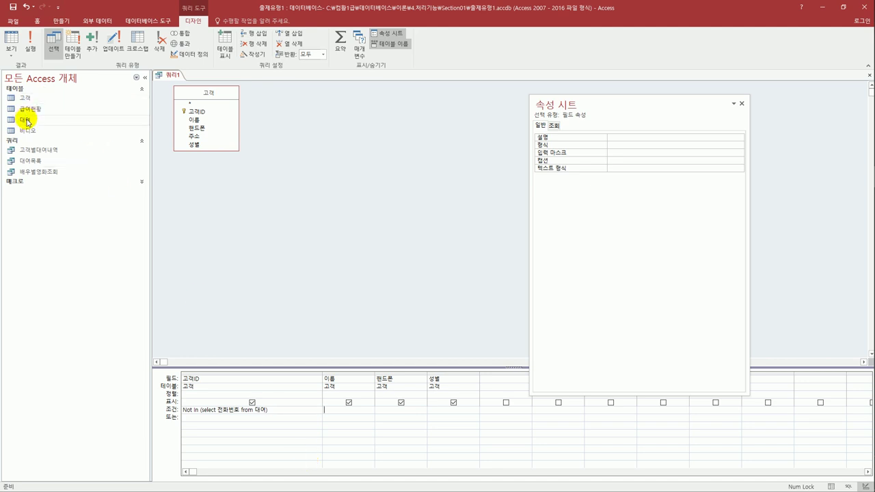
Open the 대여 table to examine its 전화번호 field, and close the table again.
left_click(32, 122)
double_click(32, 125)
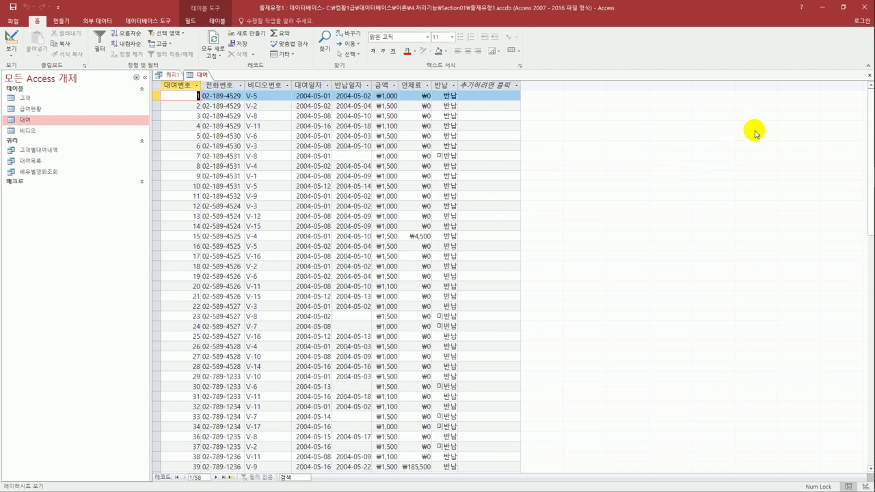
left_click(869, 76)
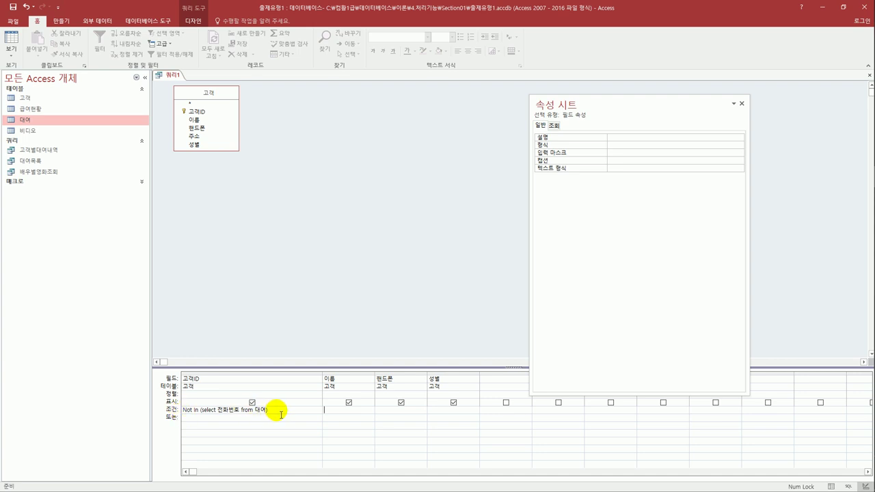
Review the 고객ID subquery criterion and show the query's results in datasheet view.
left_click_drag(276, 410, 174, 412)
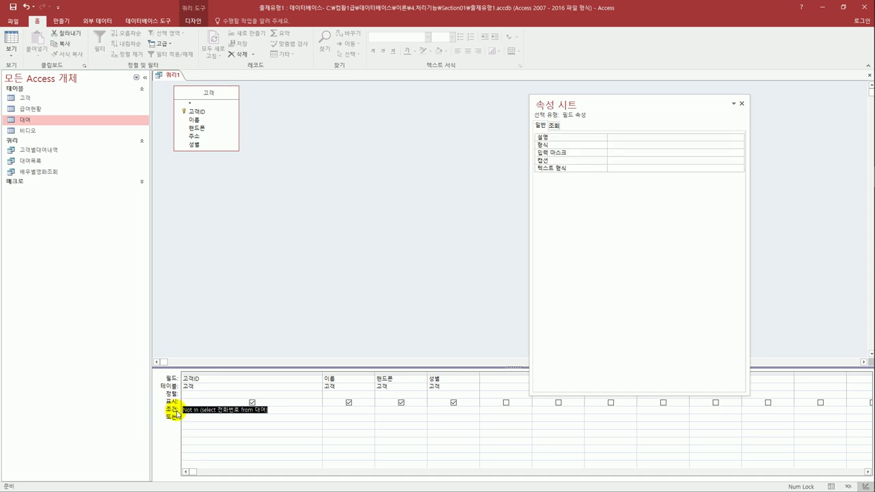
left_click(205, 418)
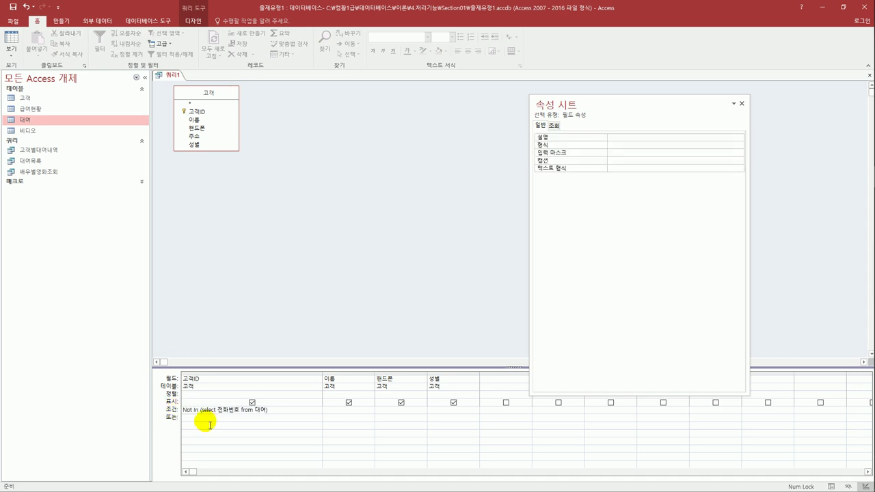
left_click(11, 38)
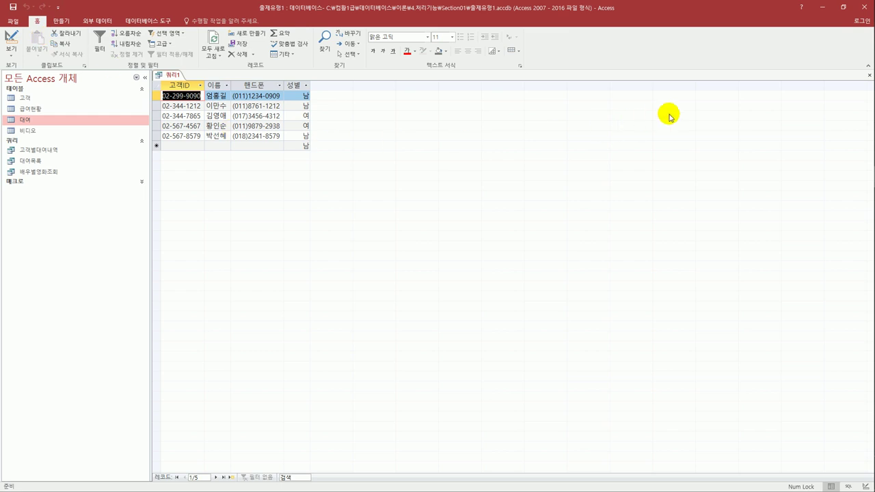
Close the customer query and save it under the name 대여실적이없는고객조회.
left_click(870, 75)
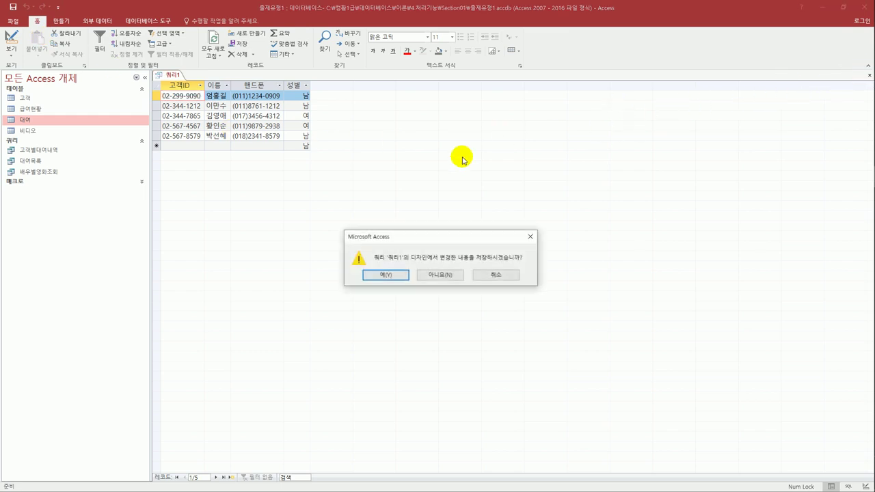
left_click(386, 275)
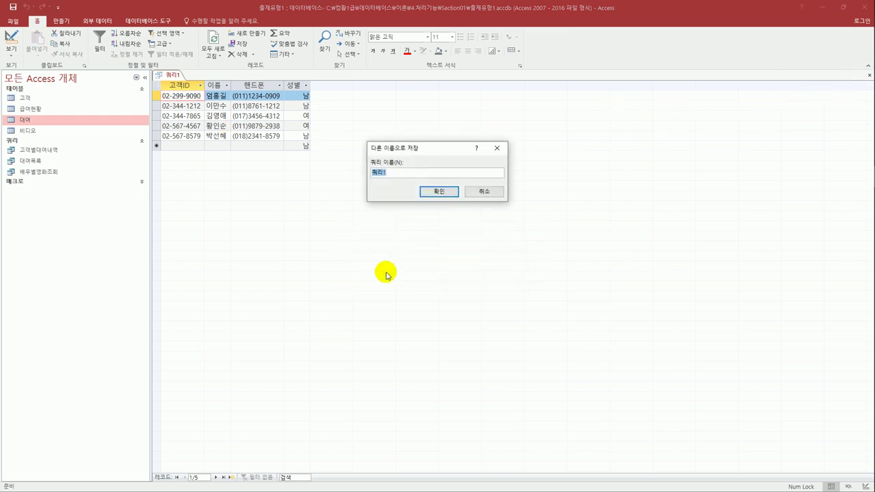
type("ㄷ")
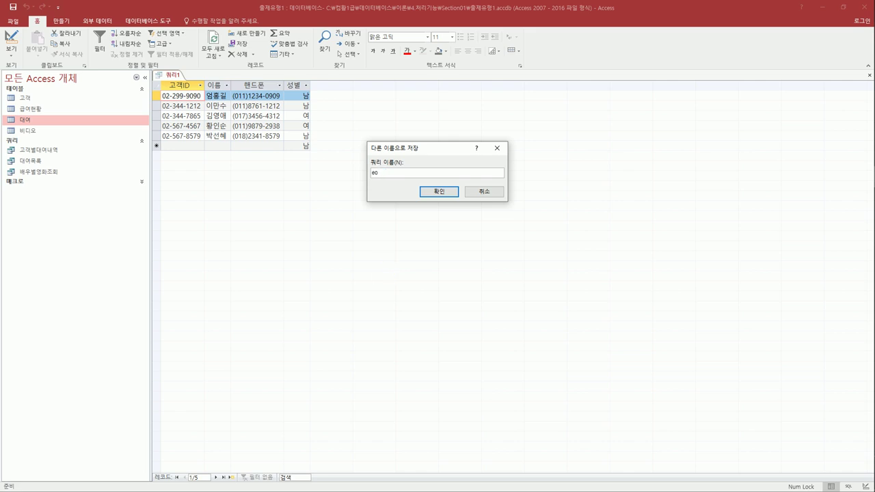
type("ㅐ여실적ㅈ")
type("ㅣ없는고객조회")
left_click(438, 191)
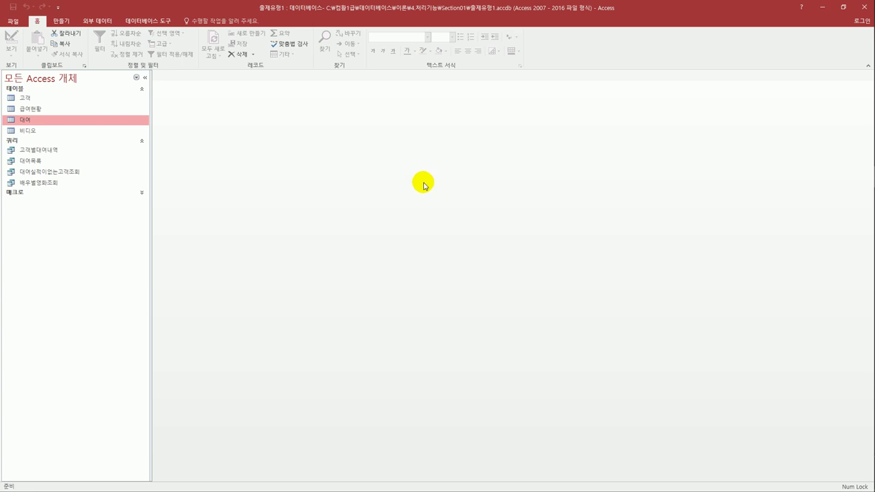
Start a crosstab query with the Query Wizard, based on the 대여목록 query.
left_click(62, 21)
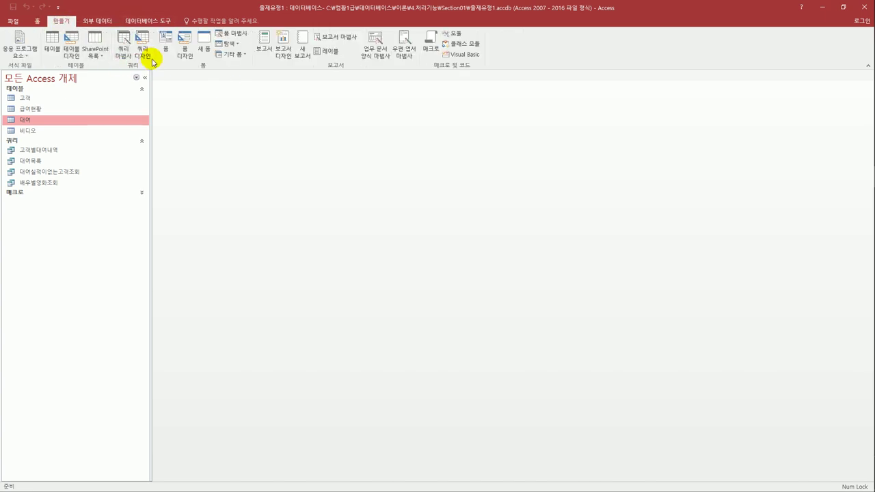
left_click(123, 54)
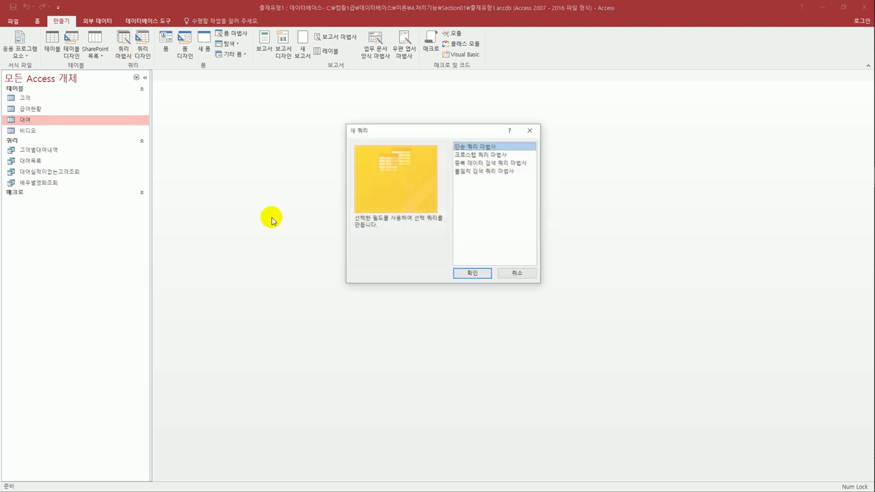
left_click(487, 154)
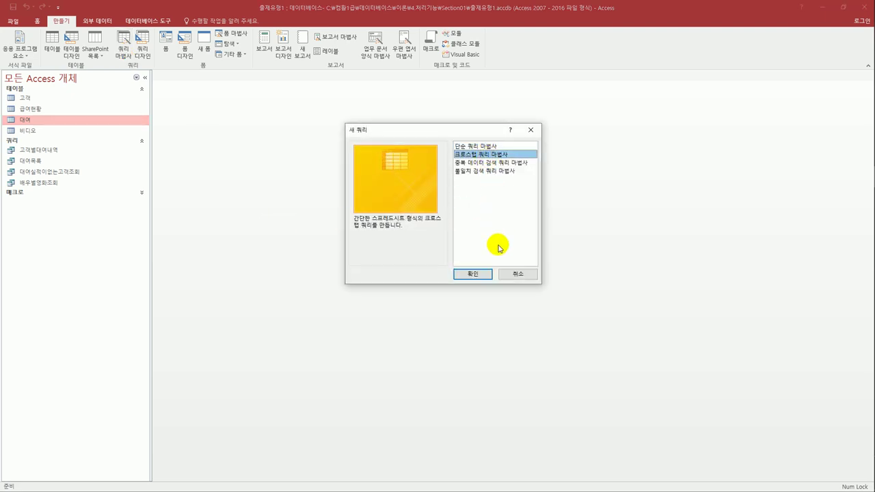
left_click(472, 276)
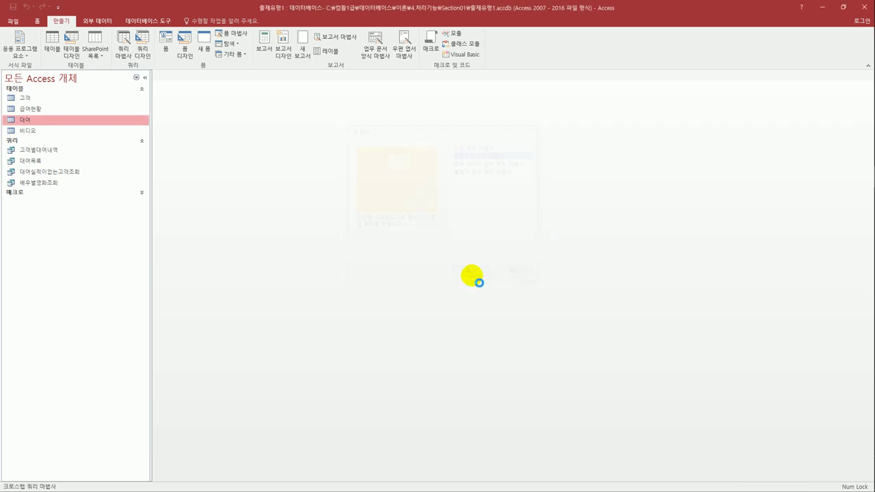
left_click_drag(357, 103, 319, 132)
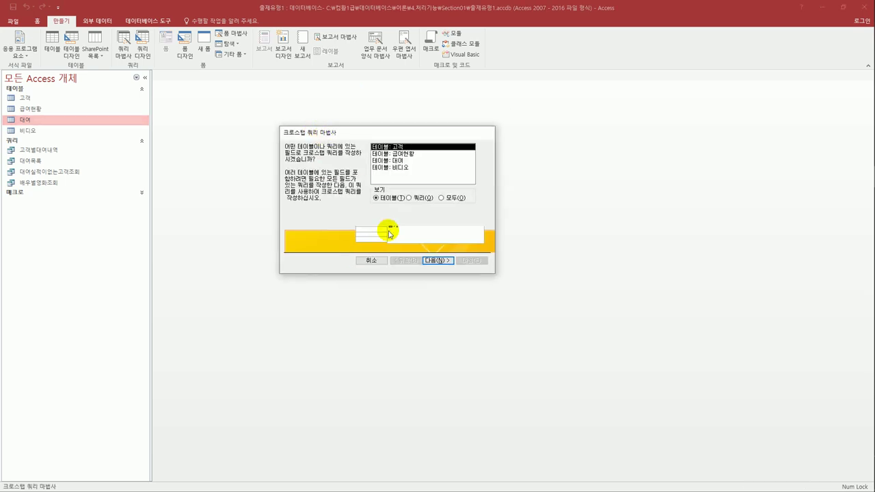
left_click(407, 197)
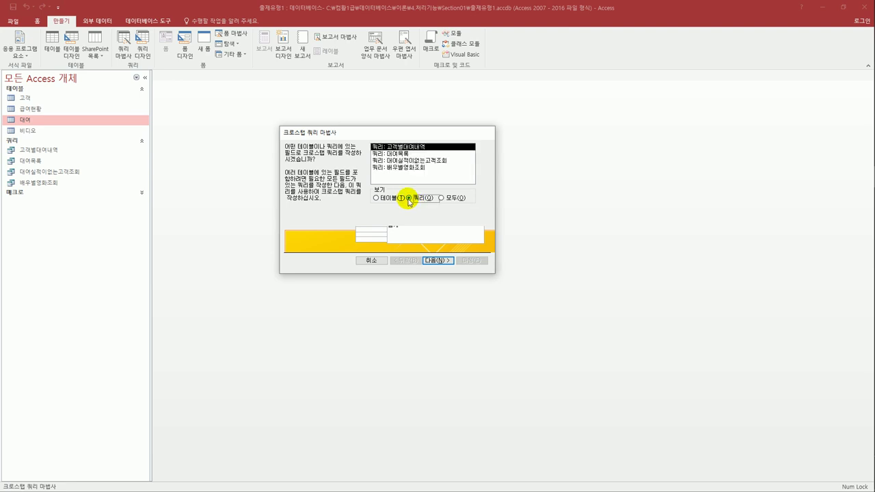
left_click(400, 154)
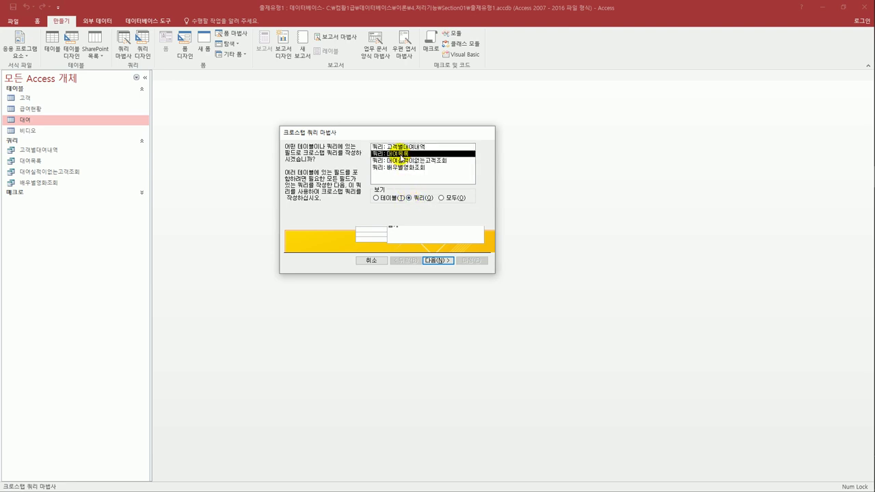
left_click(438, 260)
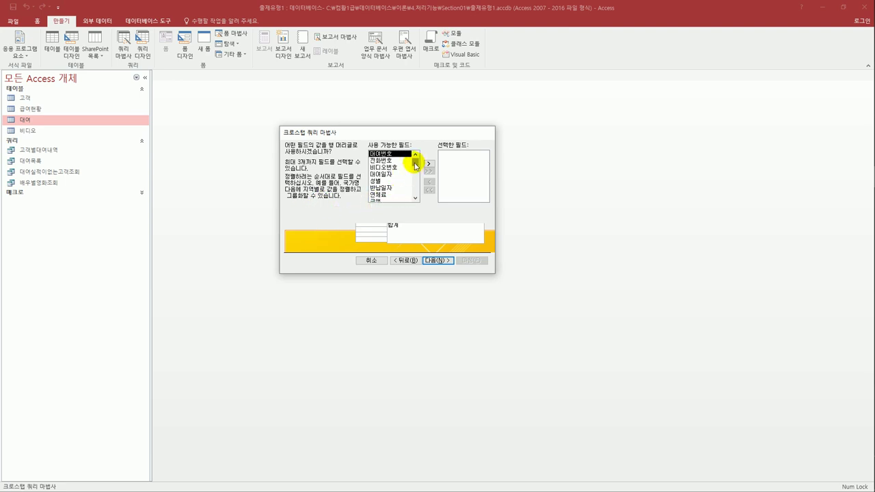
Use the 영화제목 field as the crosstab's row heading.
left_click_drag(416, 162, 415, 195)
left_click(377, 200)
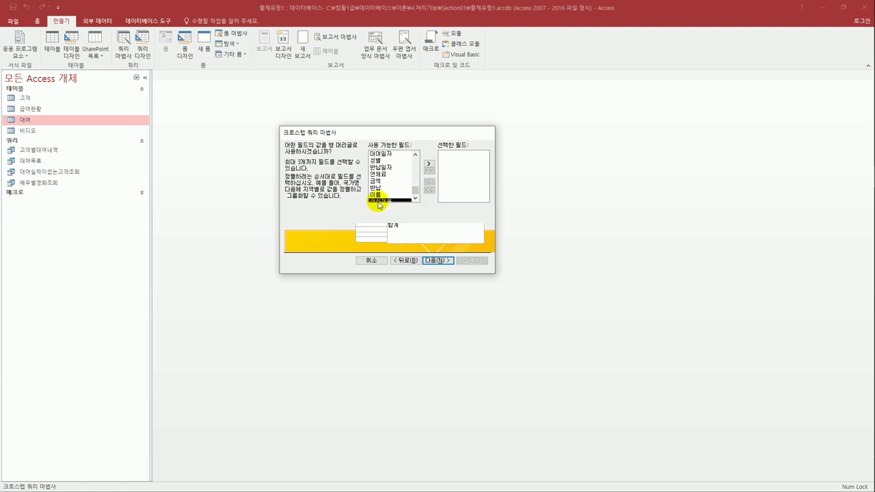
double_click(378, 200)
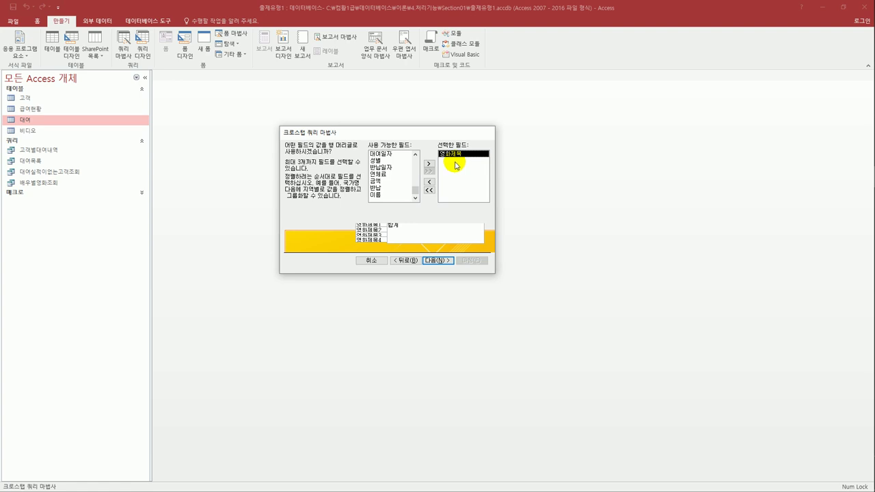
left_click(439, 263)
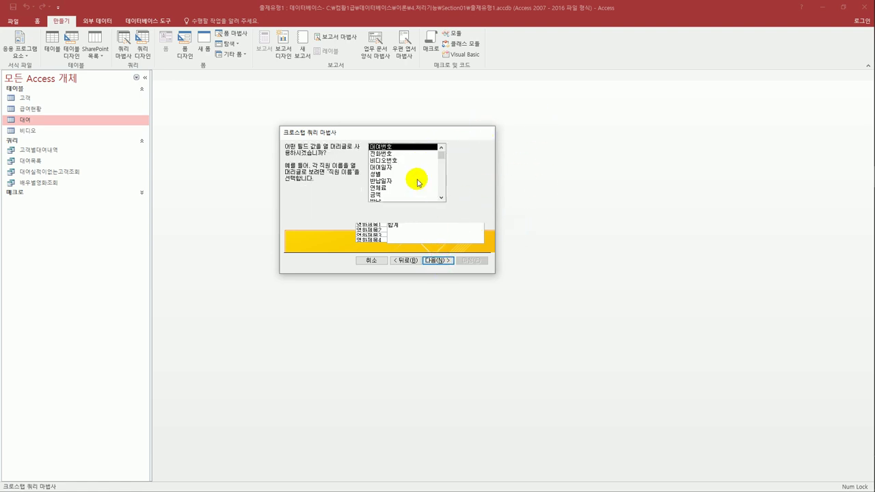
Use 성별 as the crosstab's column heading and calculate the count (개수) of 대여번호 as its value.
left_click(406, 175)
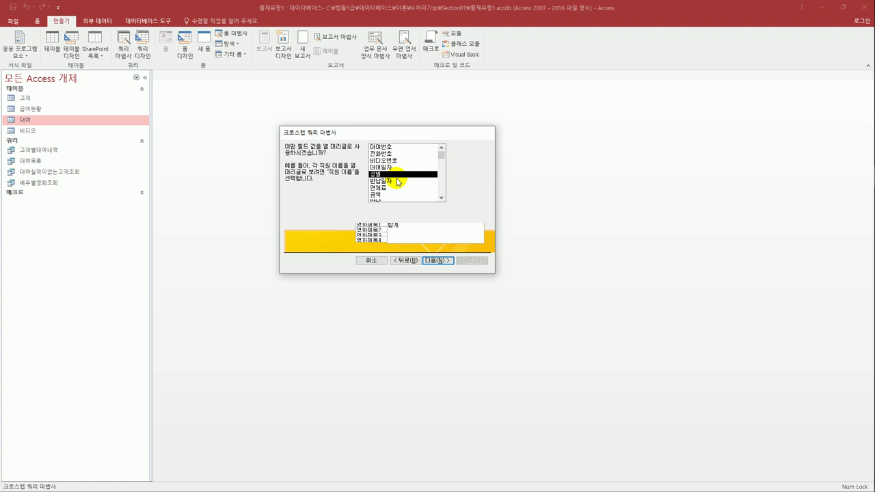
left_click(443, 262)
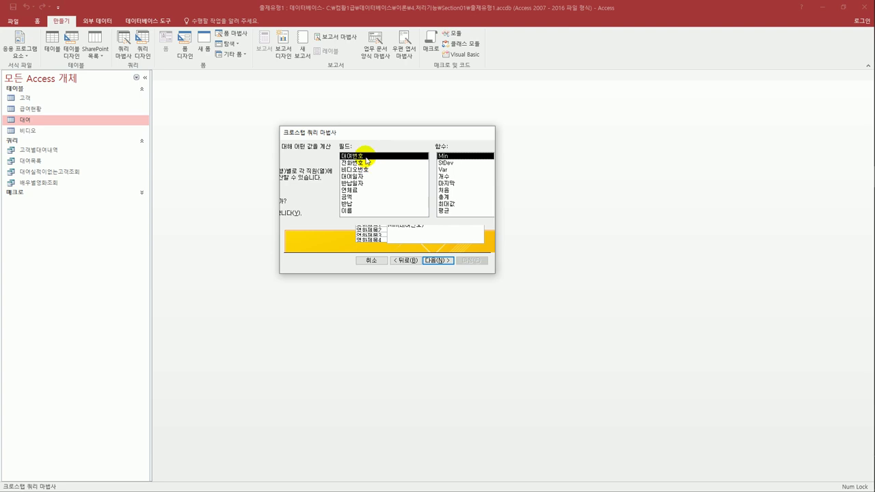
left_click(444, 176)
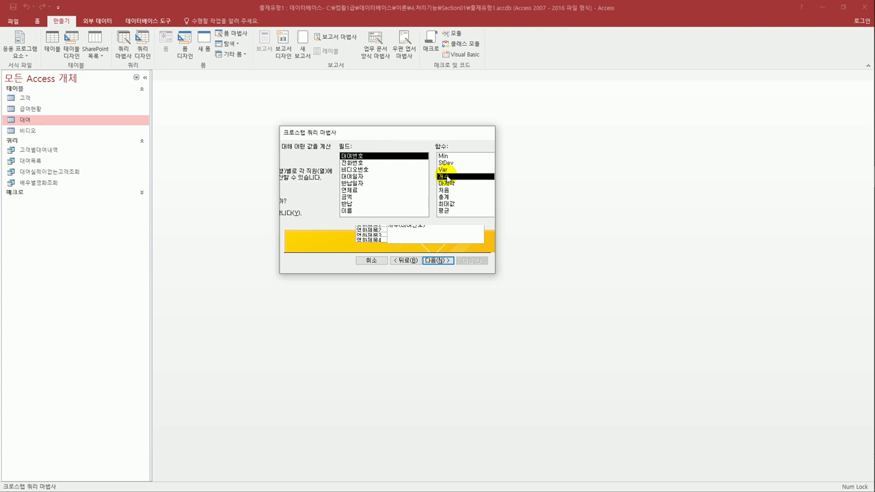
left_click(438, 261)
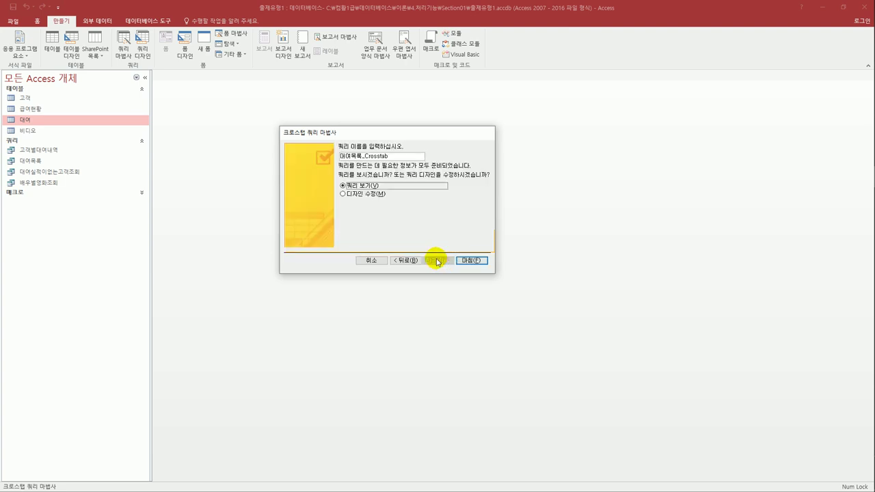
Name the crosstab query 성별대여수 and finish the wizard with the option to modify the design.
left_click_drag(396, 161, 321, 159)
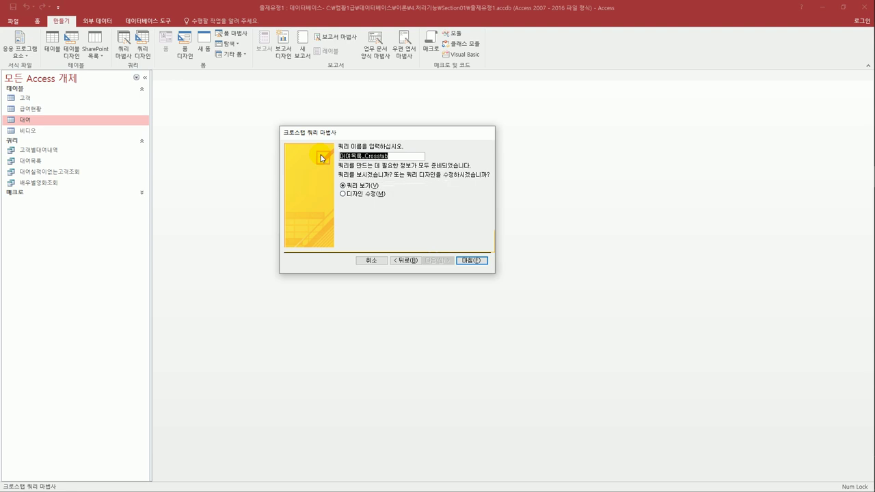
type("성별대여수")
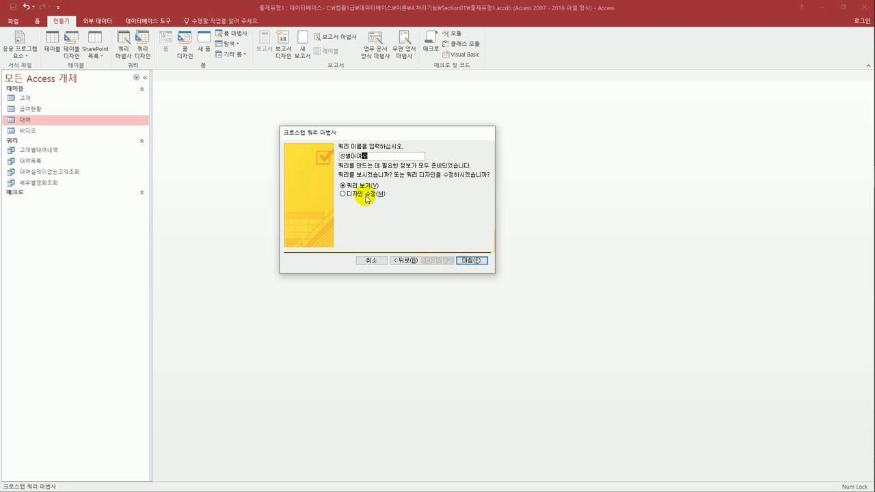
left_click(343, 193)
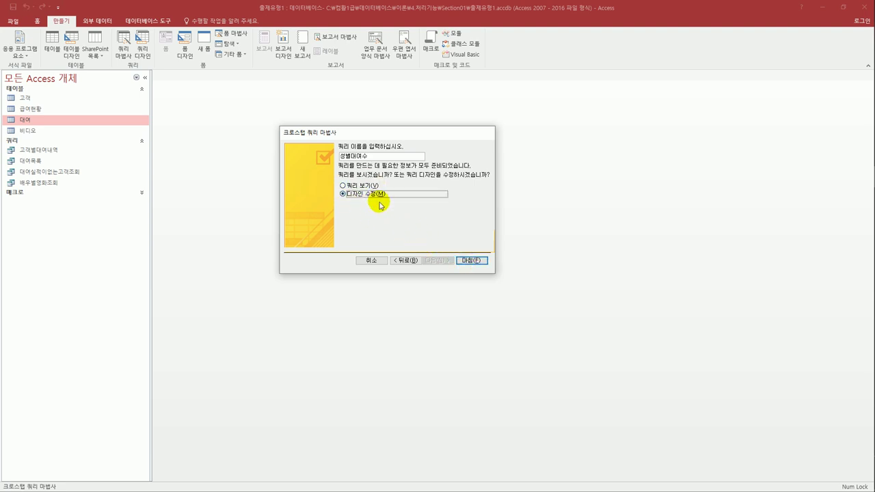
left_click(471, 260)
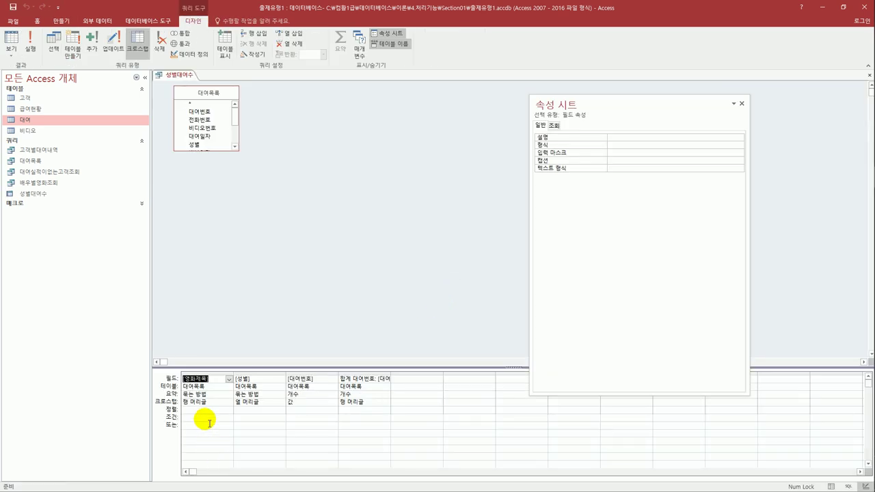
Show the crosstab query's results in datasheet view and fit the 합계 대여번호 column to its heading.
left_click(208, 405)
left_click(260, 405)
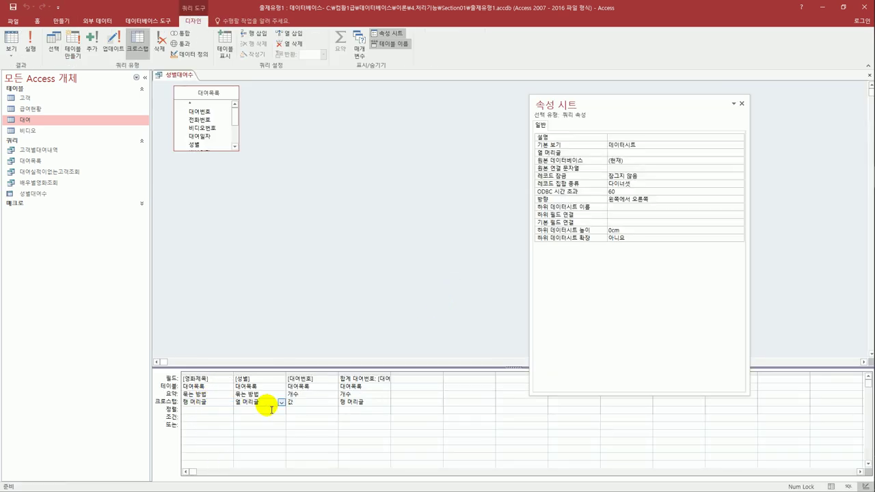
left_click(299, 402)
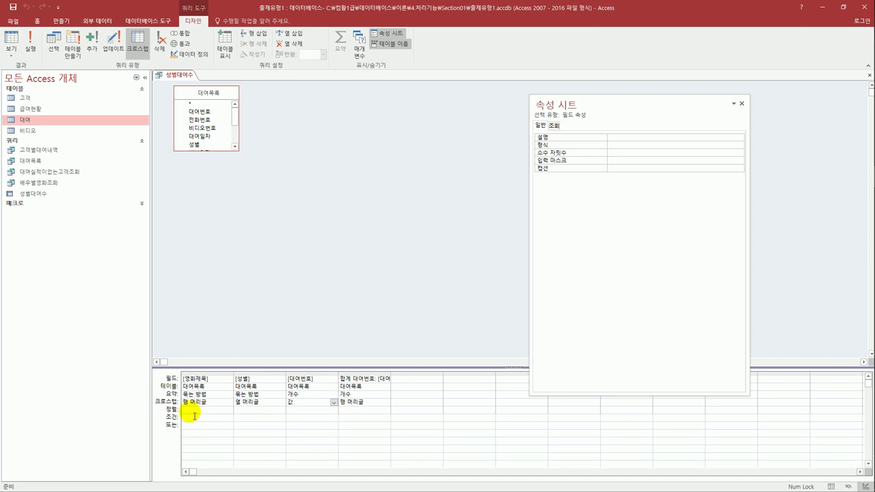
left_click(10, 39)
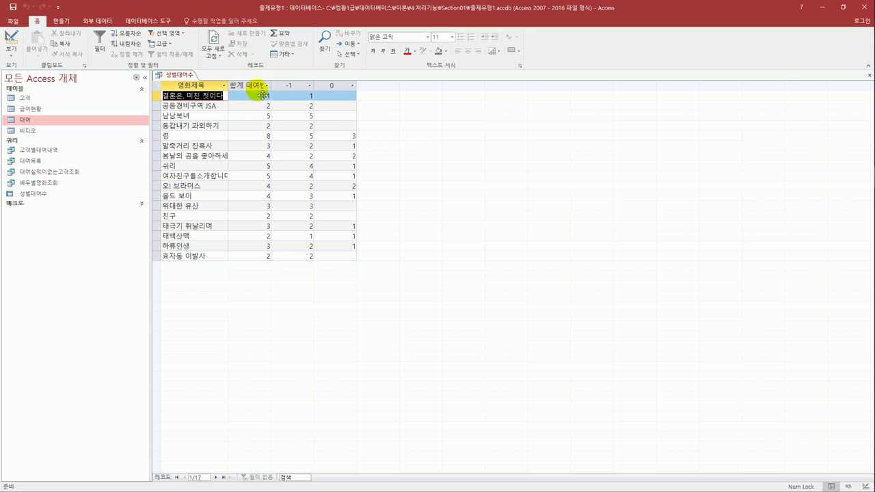
double_click(274, 87)
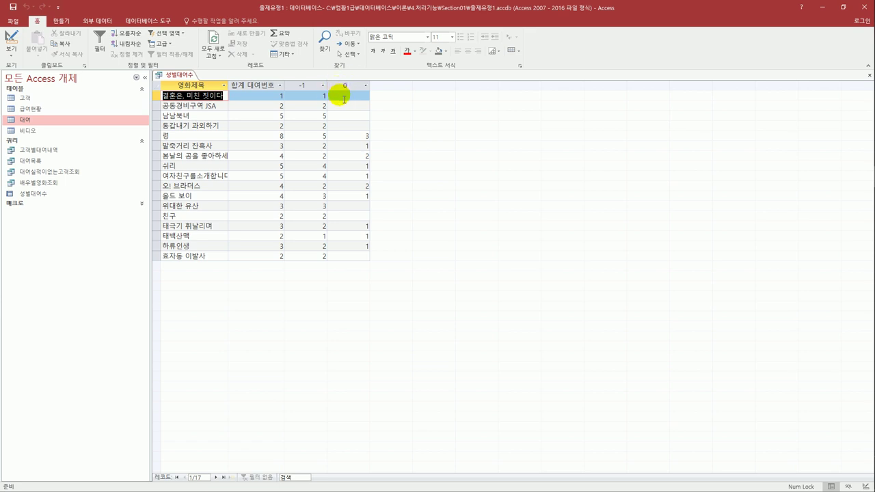
Return to the crosstab query's design and rename the total row-heading field as 전체 대여수.
left_click(10, 47)
left_click(30, 111)
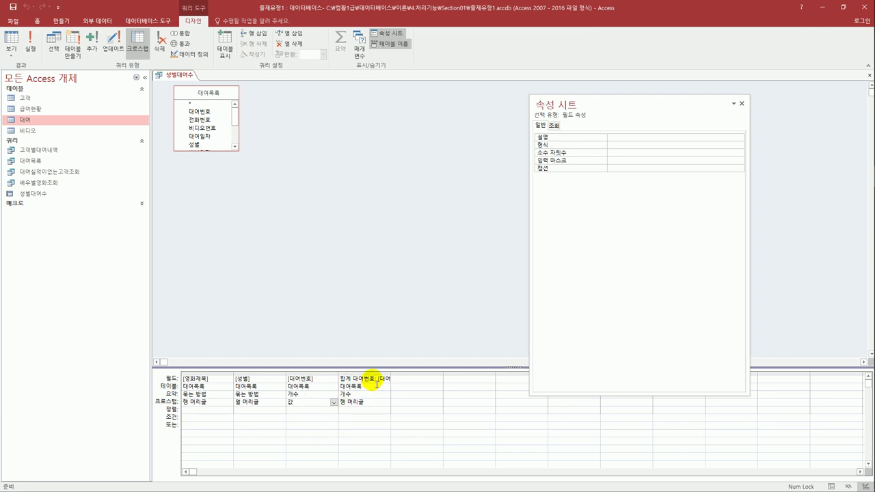
left_click_drag(376, 382, 339, 378)
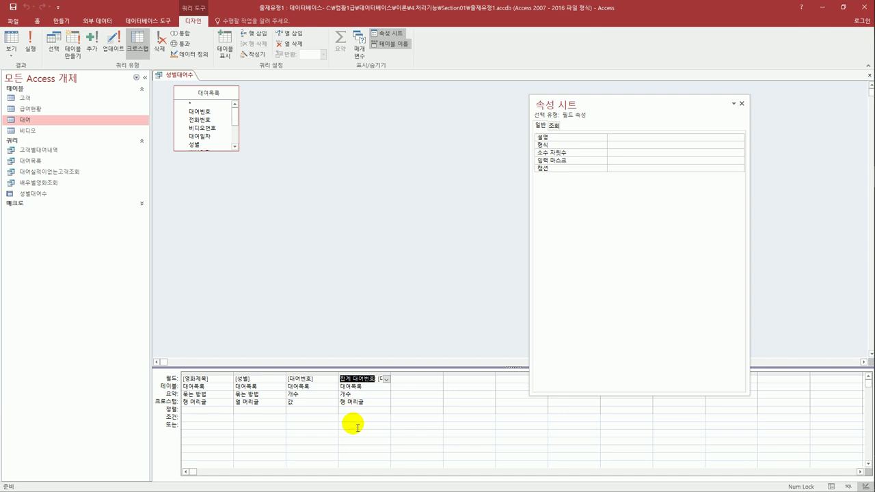
type("전체 대여수:")
key("Down")
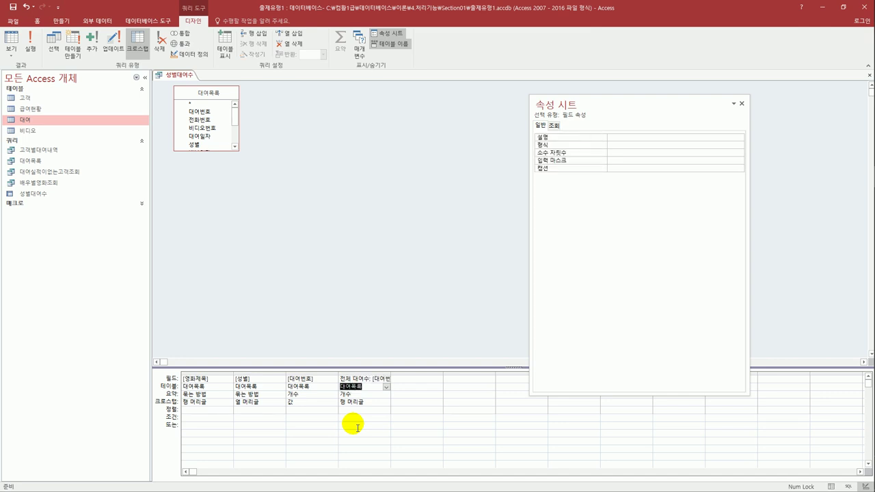
Replace the 성별 column-heading field with the expression iif([성별]=-1,"남","여").
left_click(236, 380)
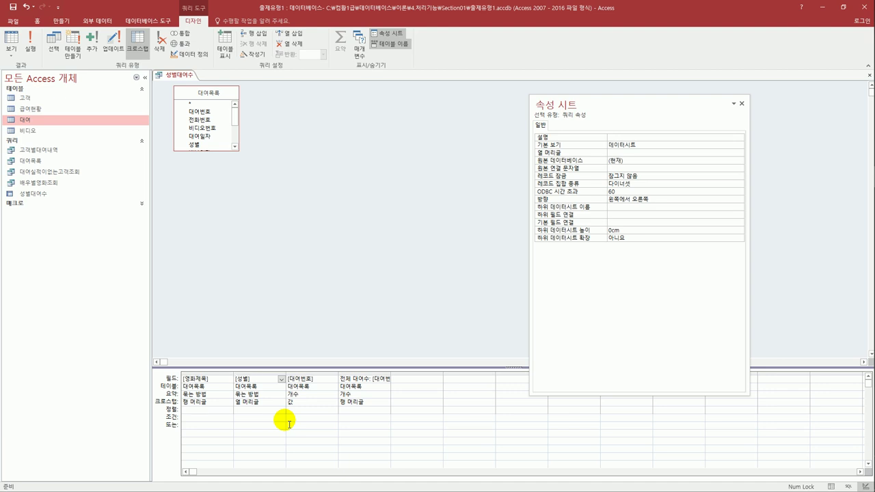
type("iif(")
type("=")
type("-1")
type(",")
type("\"남")
type("\",\"여\"")
type(")")
key("Tab")
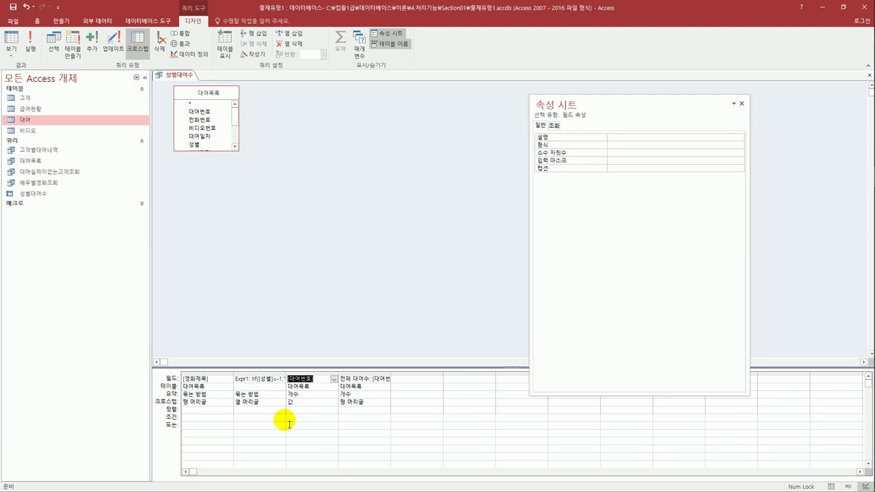
Show the 성별대여수 crosstab results in datasheet view and save the query.
left_click(11, 41)
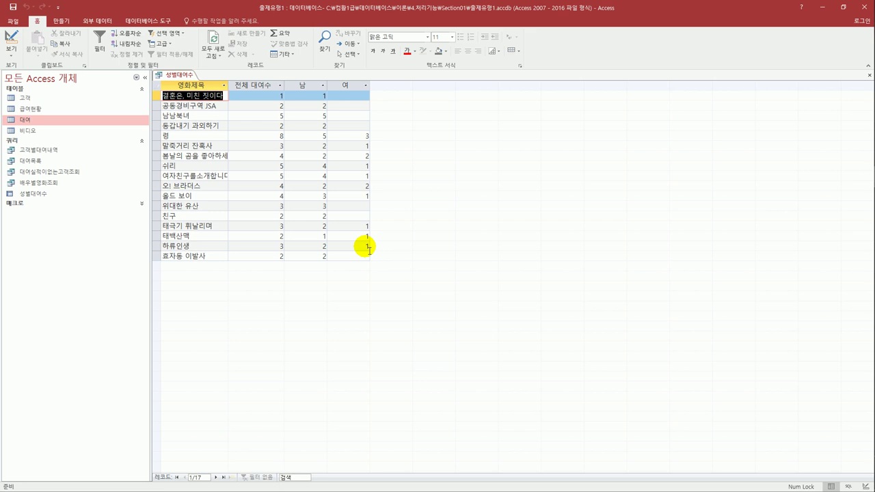
left_click(12, 9)
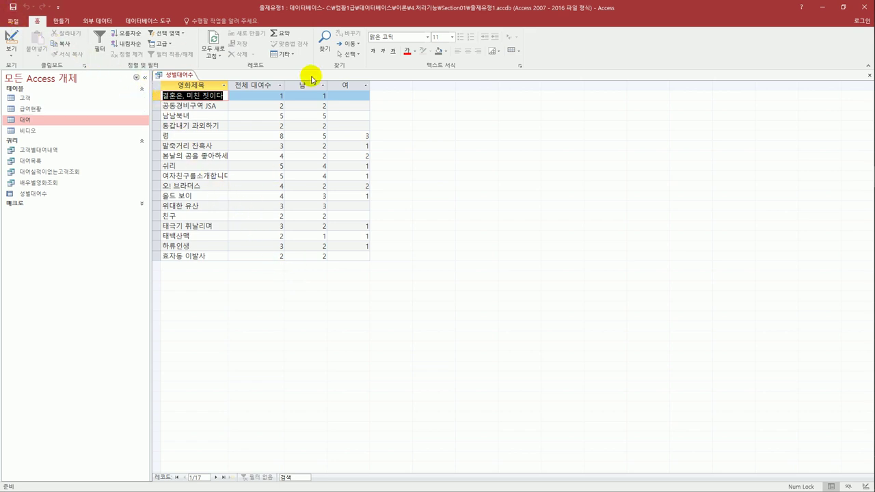
mouse_move(870, 75)
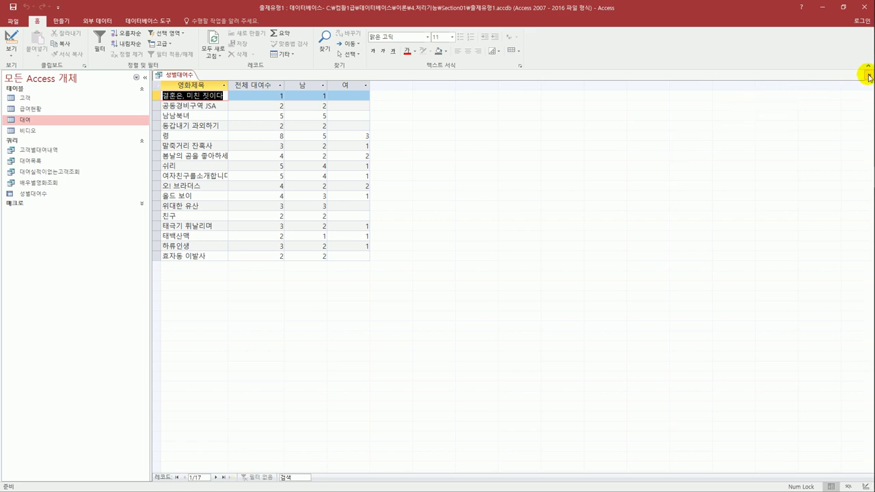
Close the 성별대여수 query, reopen it in design view and widen its column-heading expression column to show the full expression.
left_click(869, 75)
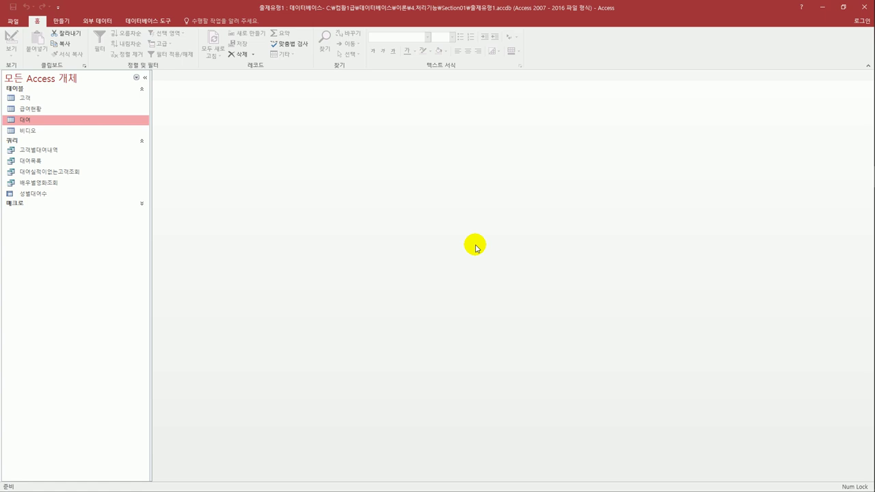
left_click(43, 192)
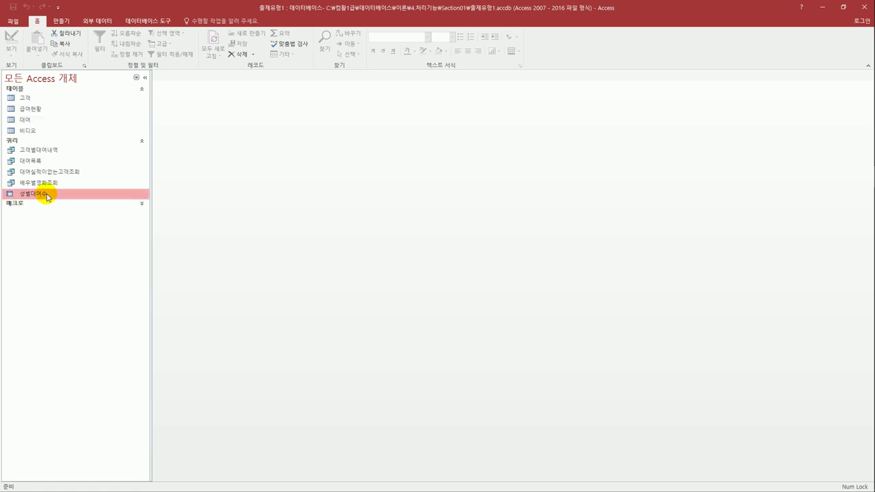
right_click(47, 197)
left_click(76, 209)
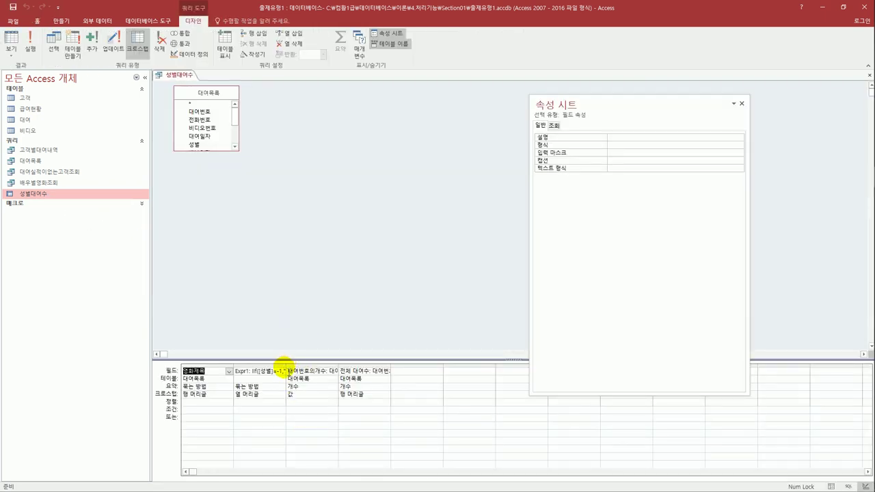
left_click(306, 370)
left_click_drag(305, 370, 380, 367)
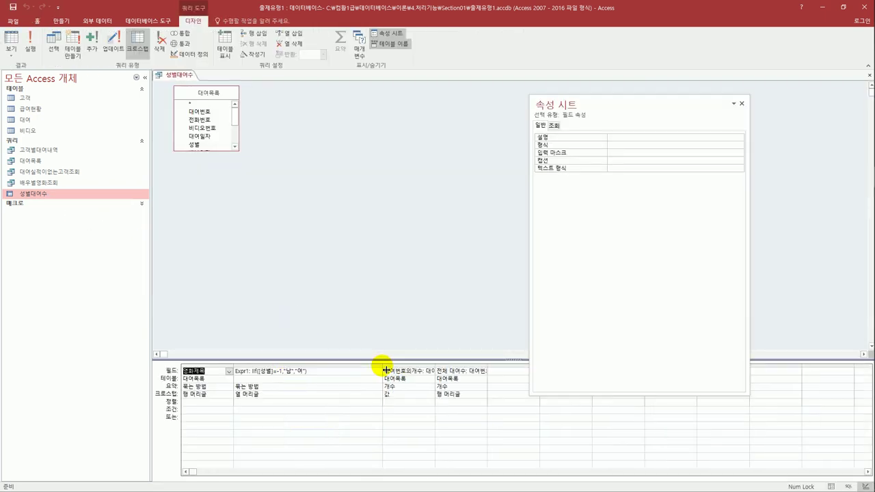
Shorten the column-heading expression to IIf([성별],"남","여") by removing its comparison with -1.
double_click(278, 372)
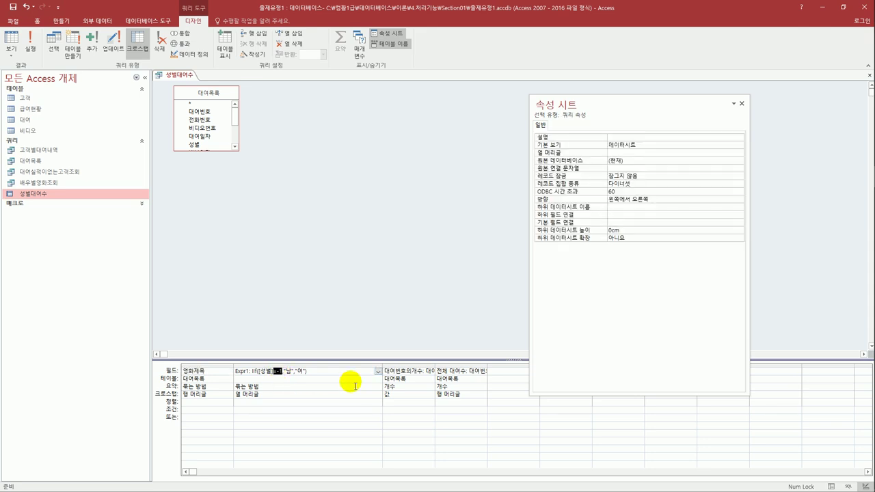
key("Delete")
left_click(277, 371)
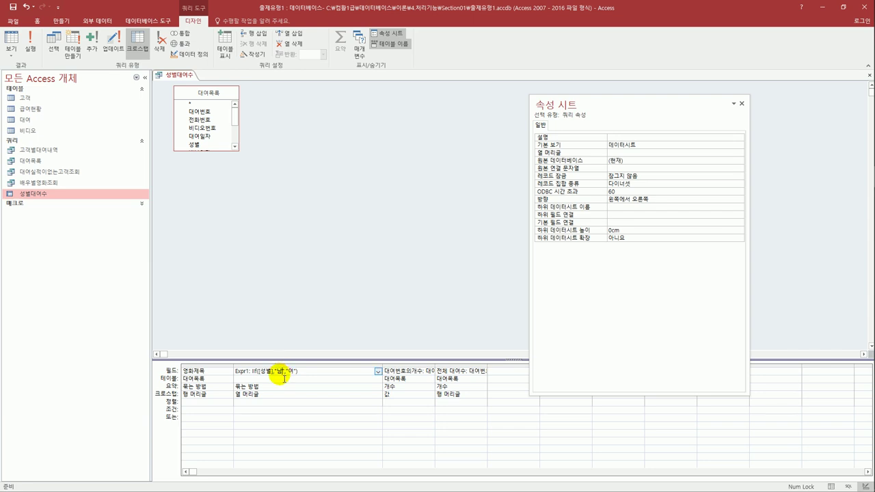
left_click(287, 371)
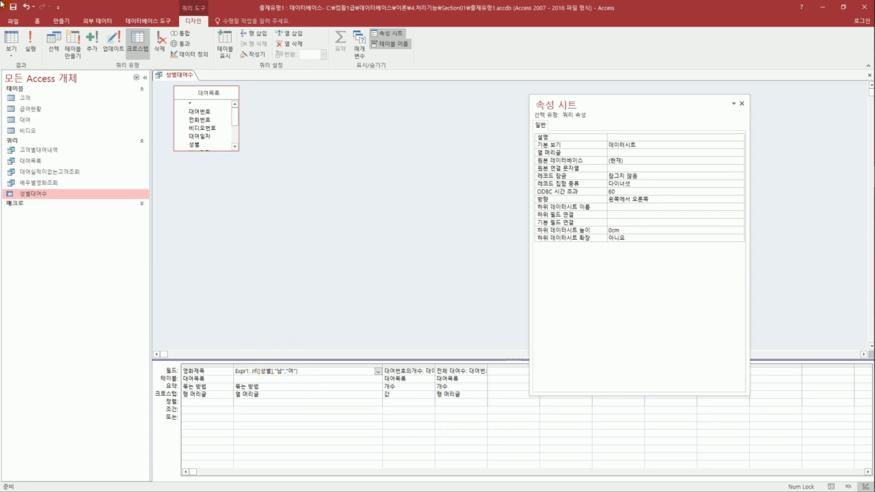
Show the 성별대여수 results in datasheet view, and close the query saving its design changes.
left_click(11, 40)
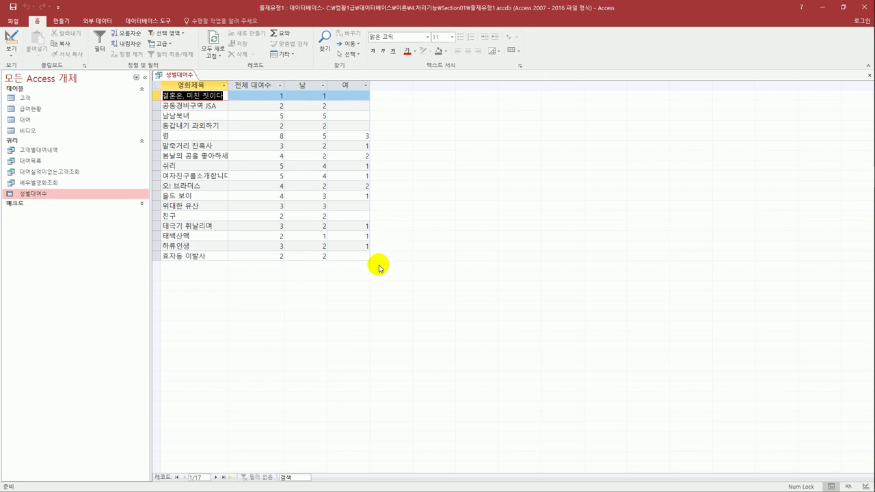
left_click(868, 75)
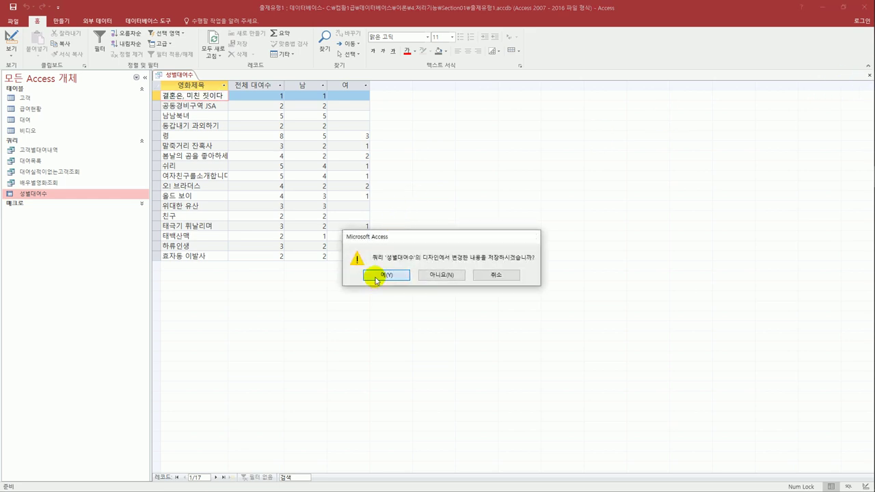
left_click(375, 277)
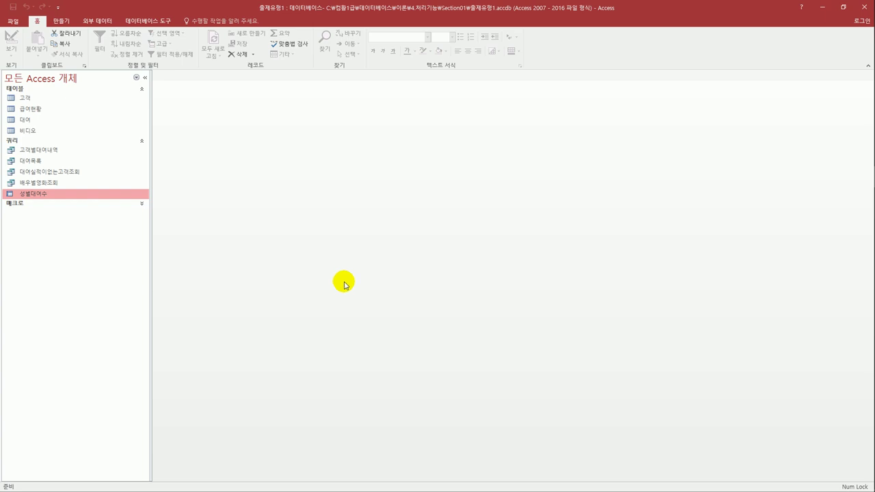
Create a new query in design view based on the 대여 table and enlarge its field list to show all fields.
left_click(61, 21)
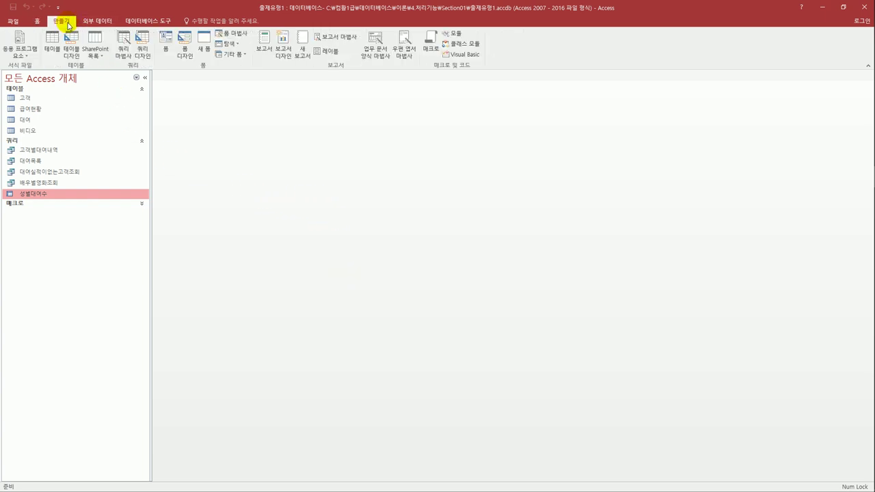
left_click(142, 49)
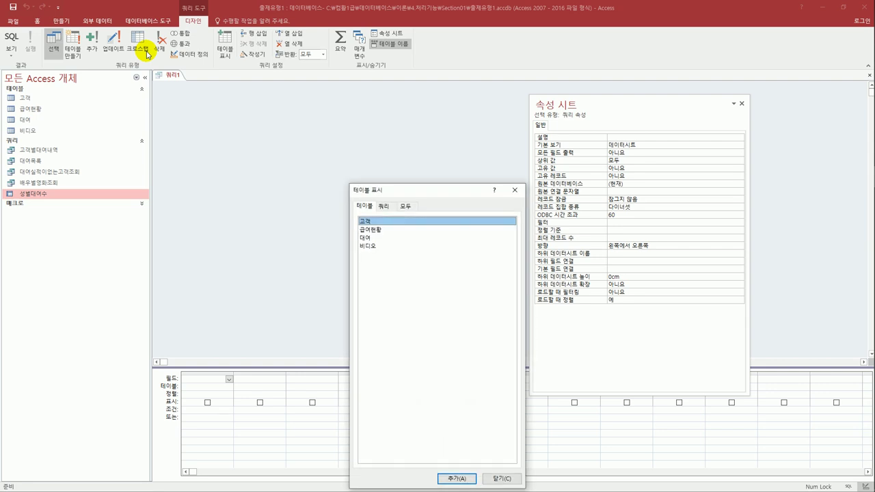
left_click(381, 239)
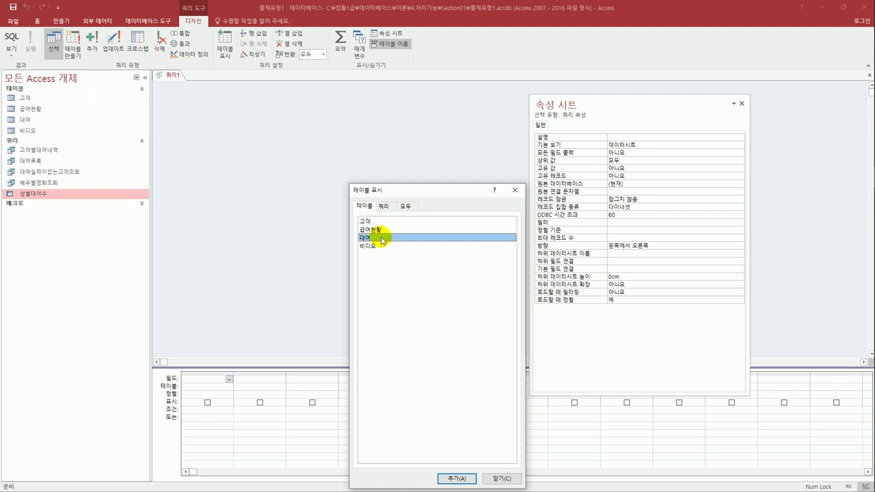
double_click(381, 238)
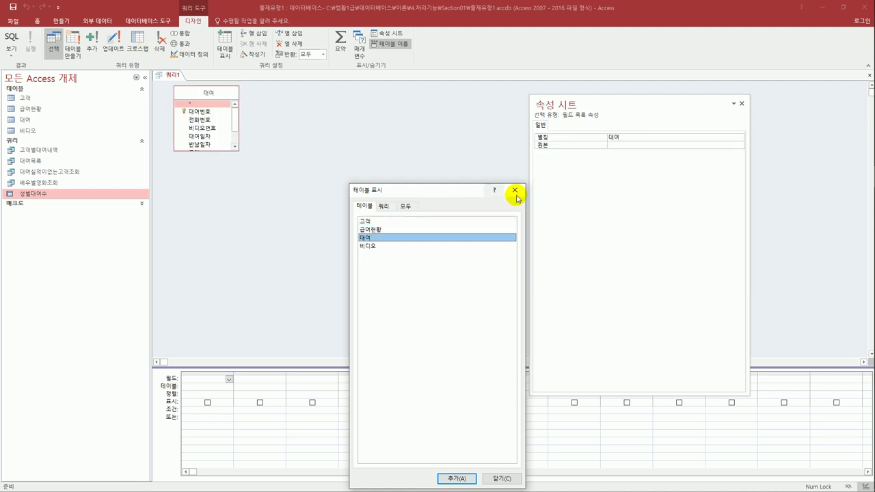
left_click(515, 190)
left_click_drag(203, 150, 211, 184)
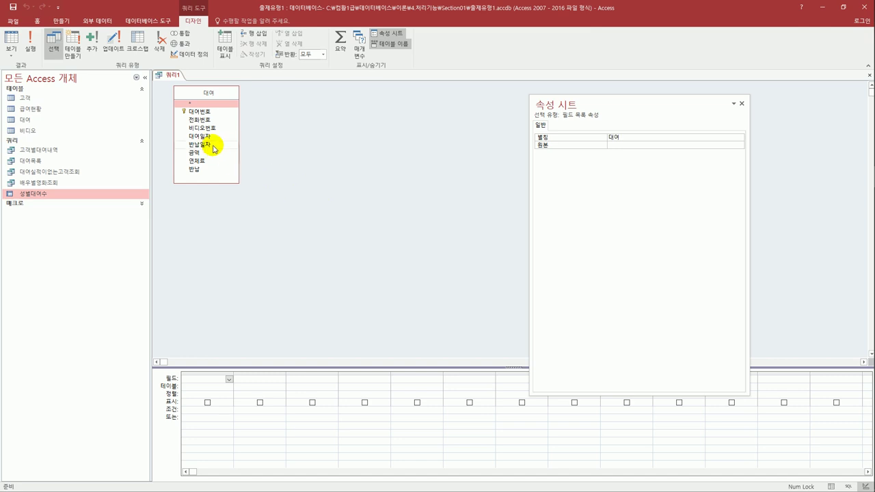
Add the 반납일자, 연체료 and 반납 fields of the 대여 table to the query grid.
double_click(214, 148)
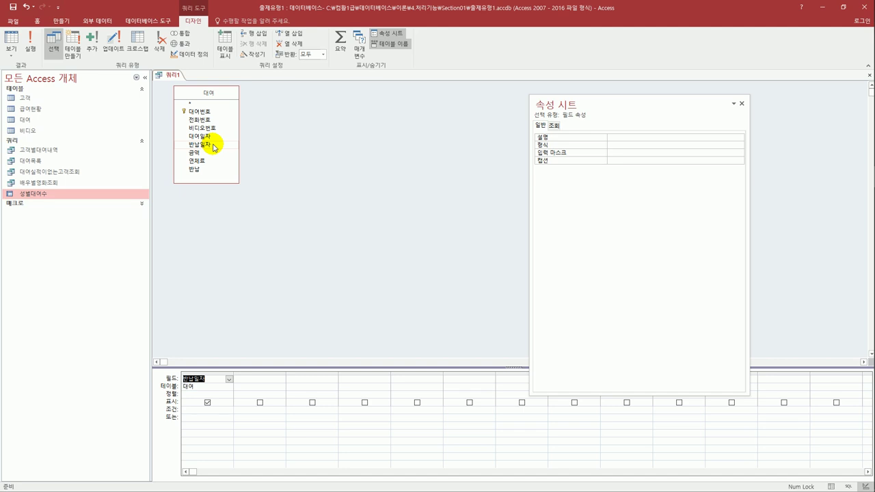
left_click(209, 162)
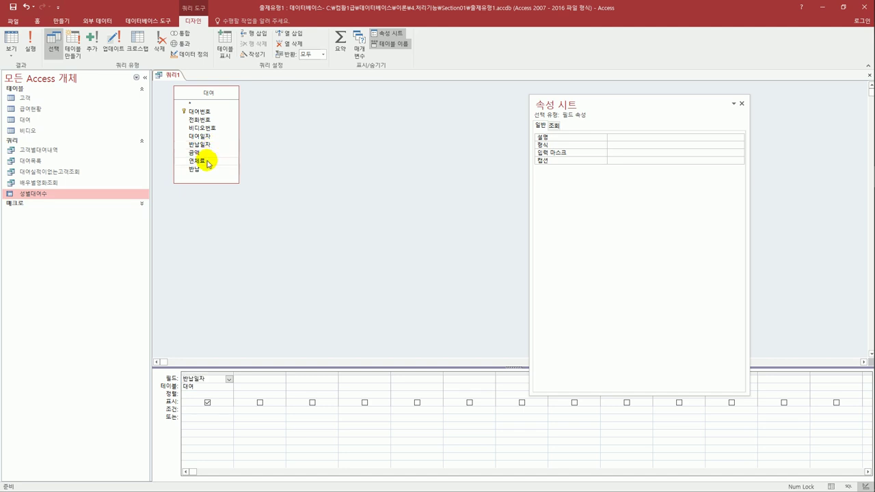
double_click(208, 162)
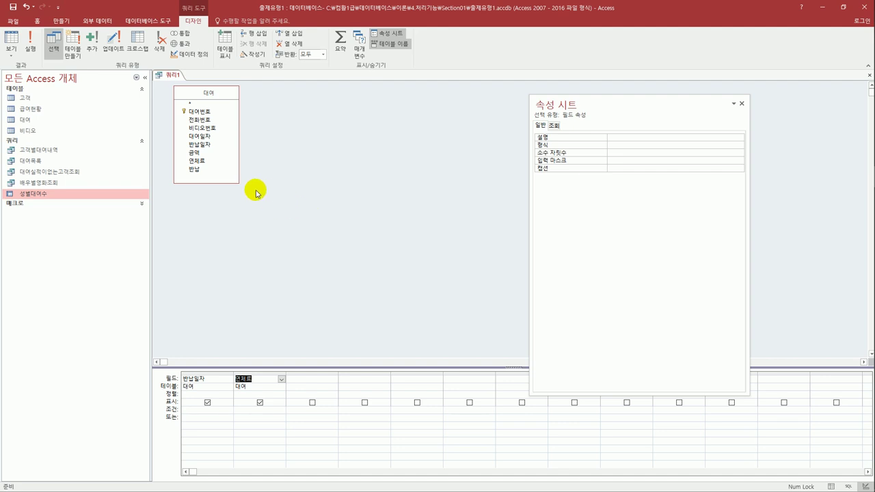
left_click(200, 170)
double_click(199, 170)
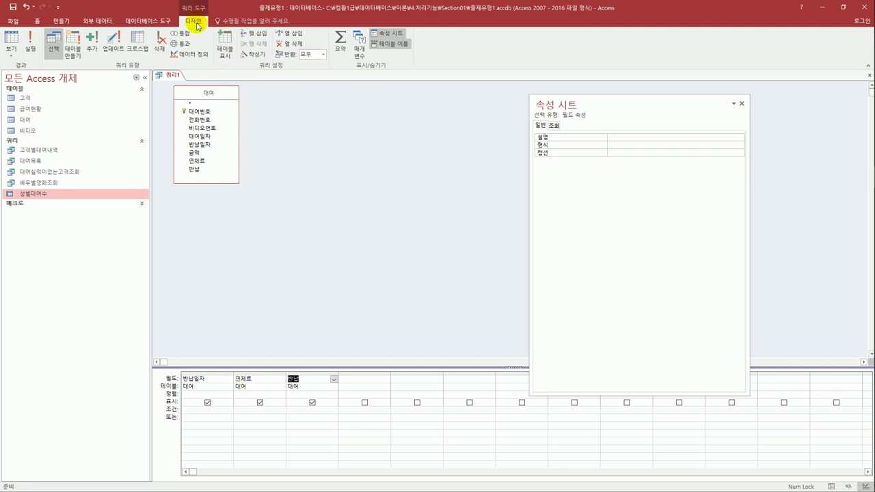
Change the query into an update query and set the 반납일자 criterion to Is Null.
left_click(120, 50)
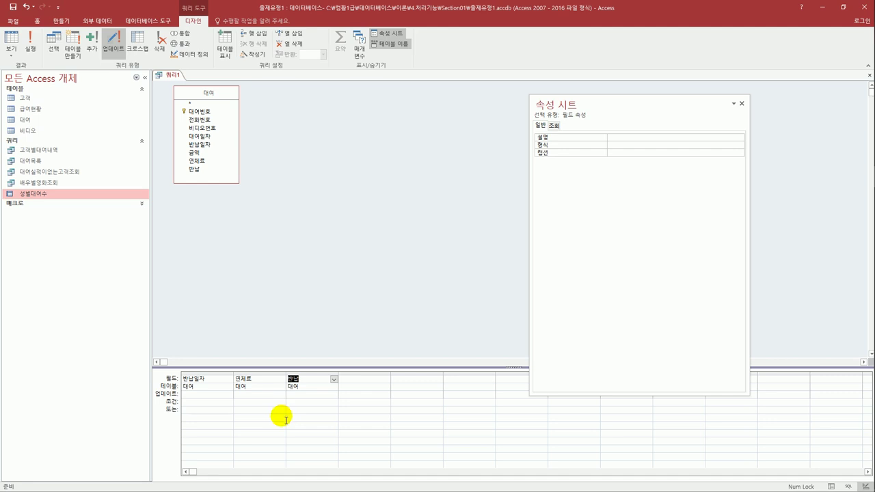
left_click(197, 405)
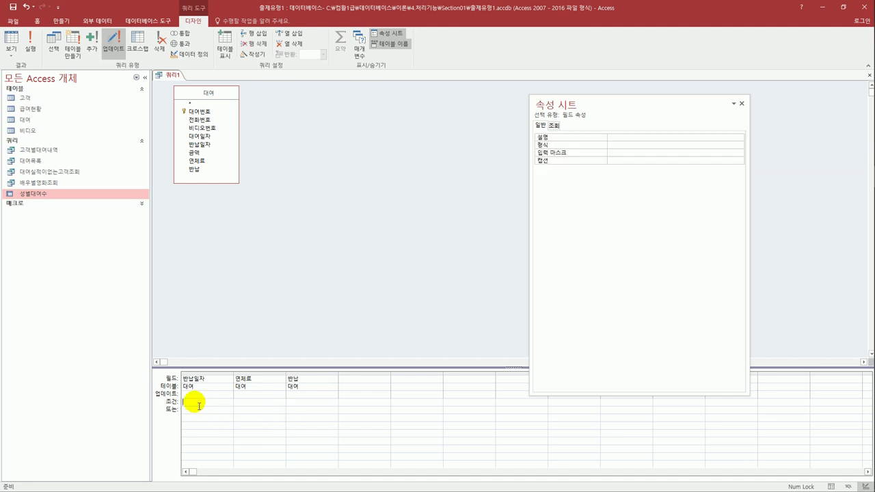
type("비")
type(" null")
key("Tab")
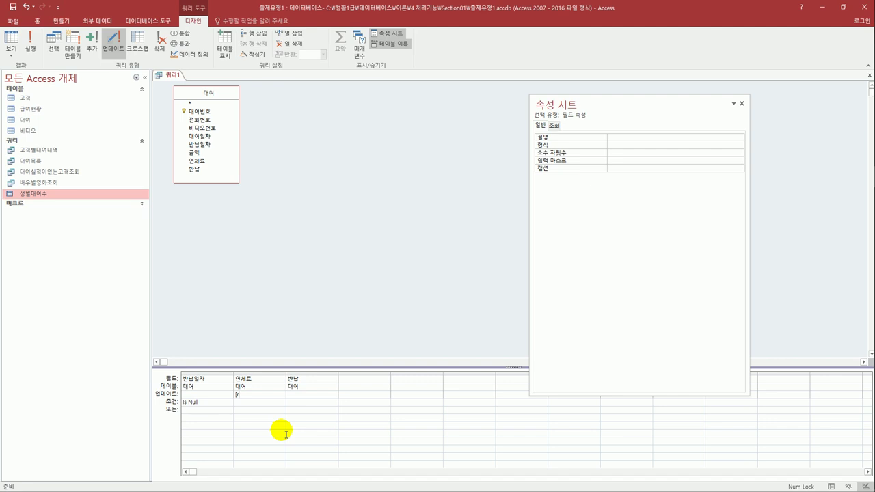
Set the update values to [금액]*0.5 for 연체료 and 0 for 반납.
type("ㄱ")
type("금액]")
type("*0")
type(".5")
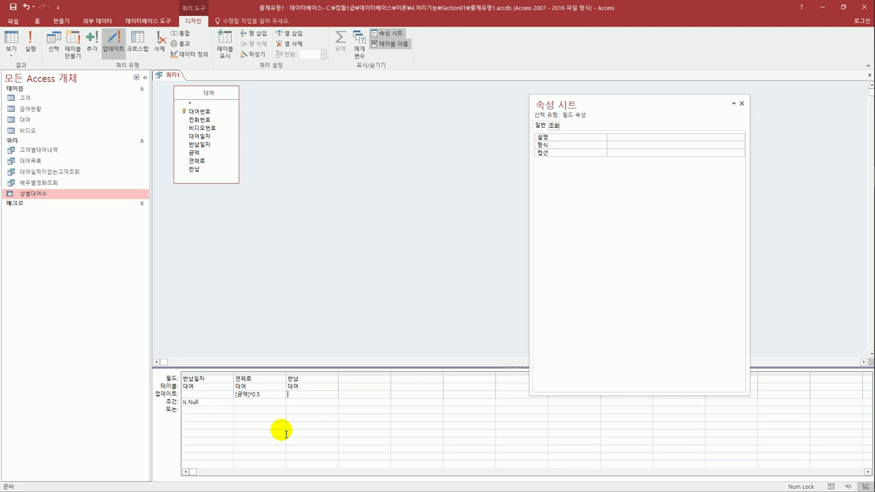
type("0")
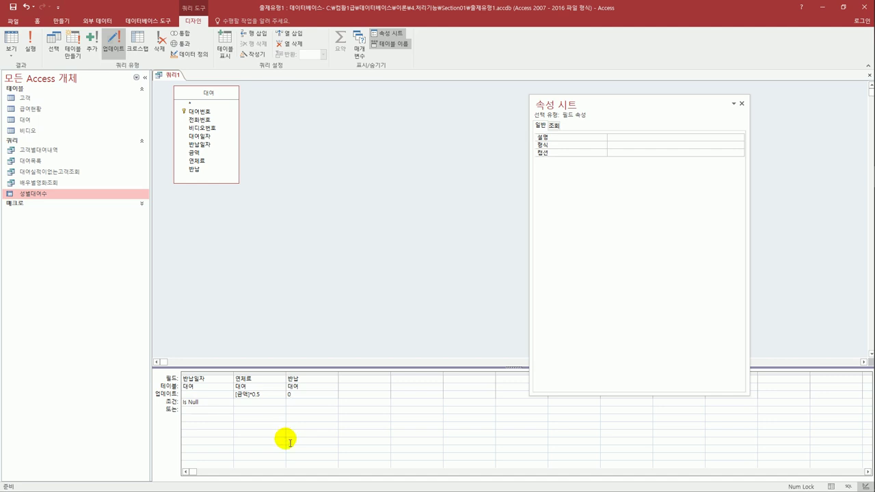
left_click(290, 443)
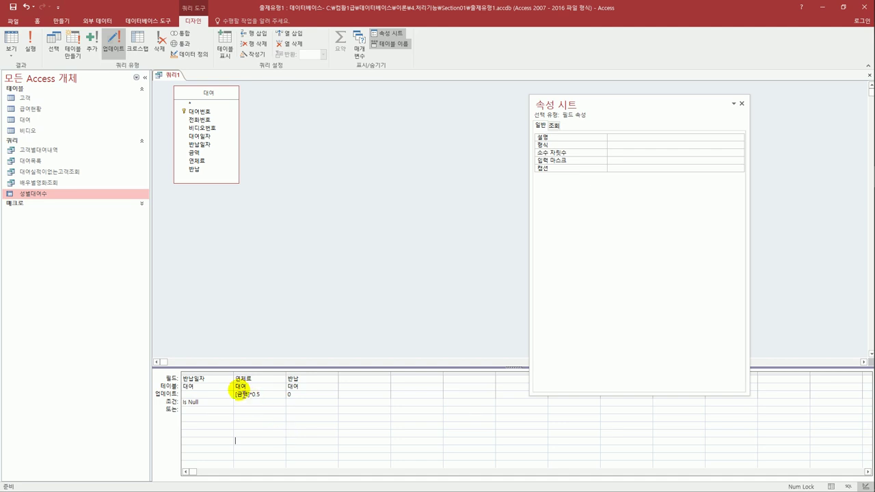
Run the update query on the 대여 records, and save it as 연체료업데이트 before closing it.
left_click(30, 46)
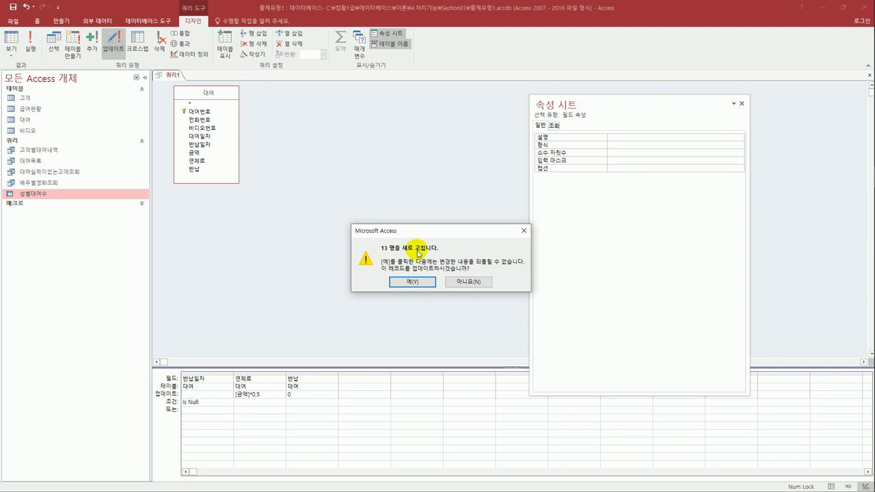
left_click(413, 282)
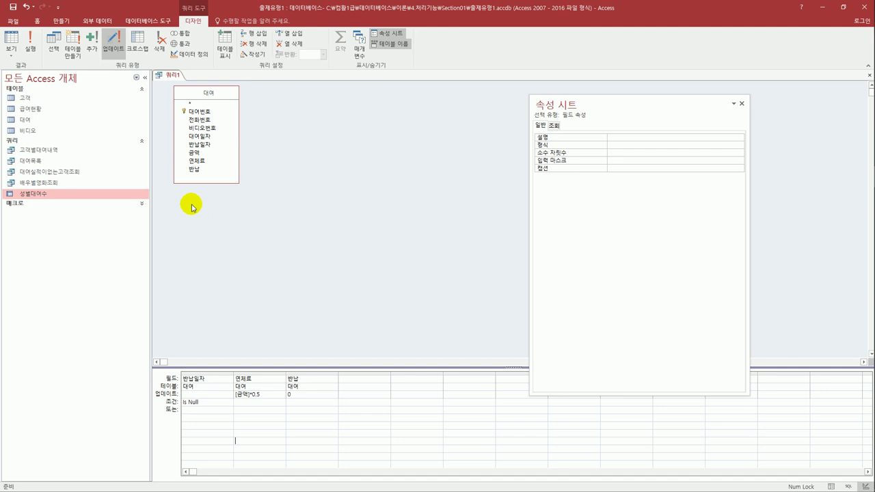
left_click(12, 6)
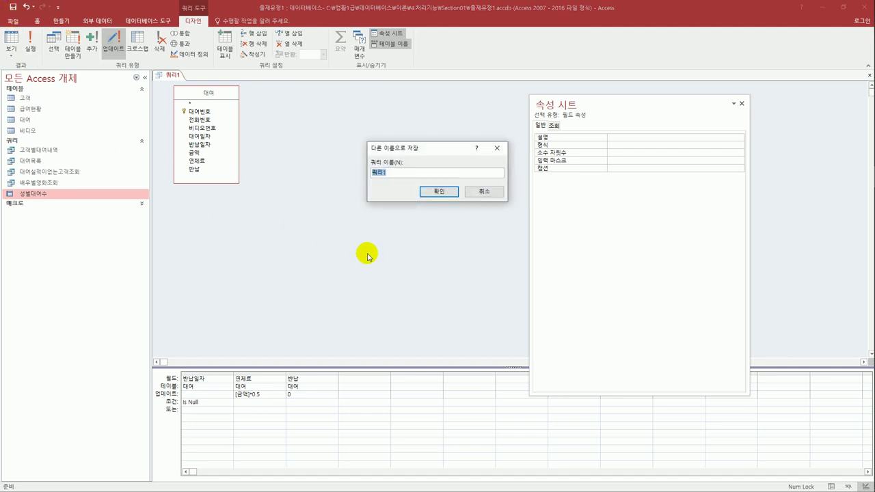
type("연체료업데이트")
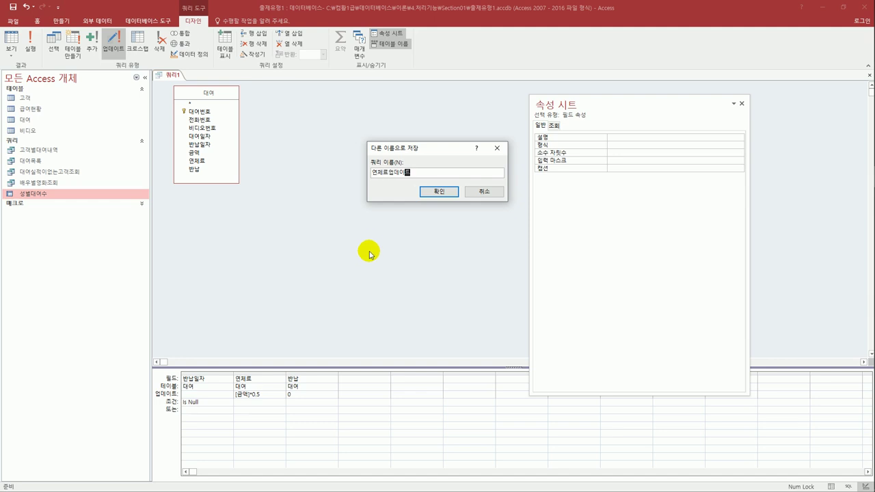
left_click(433, 194)
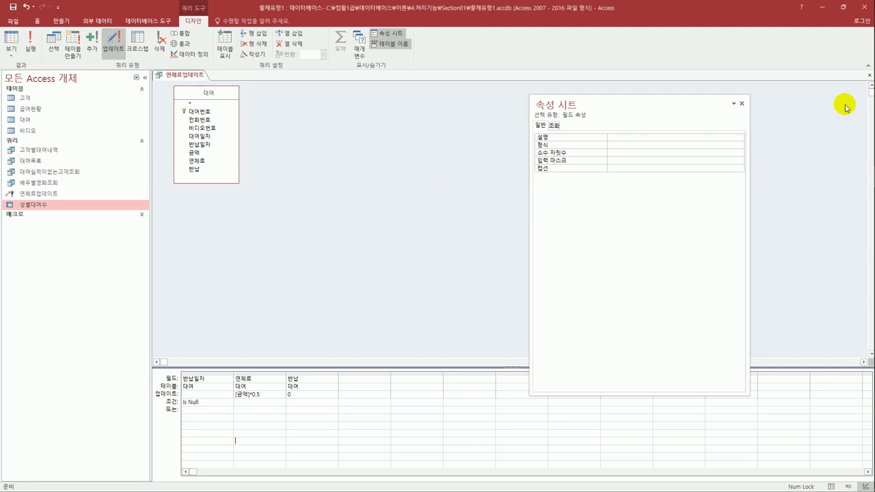
left_click(869, 74)
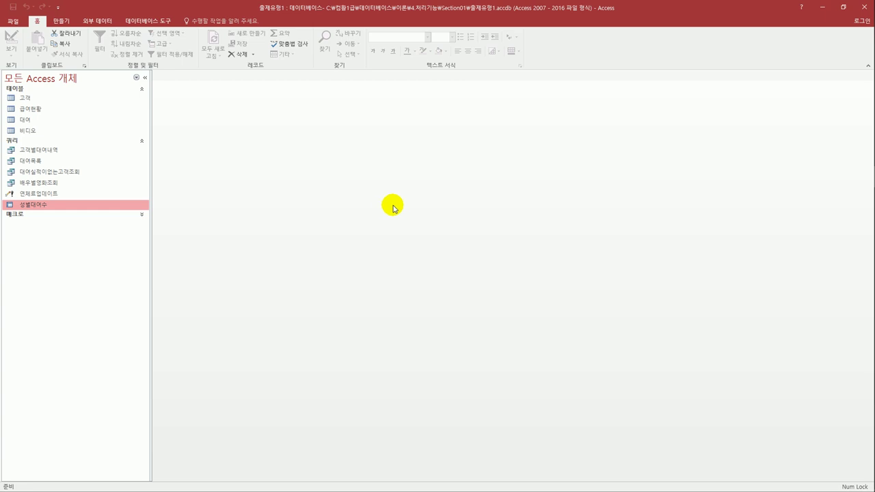
Create a new query in design view based on the 급여현황 table.
left_click(68, 24)
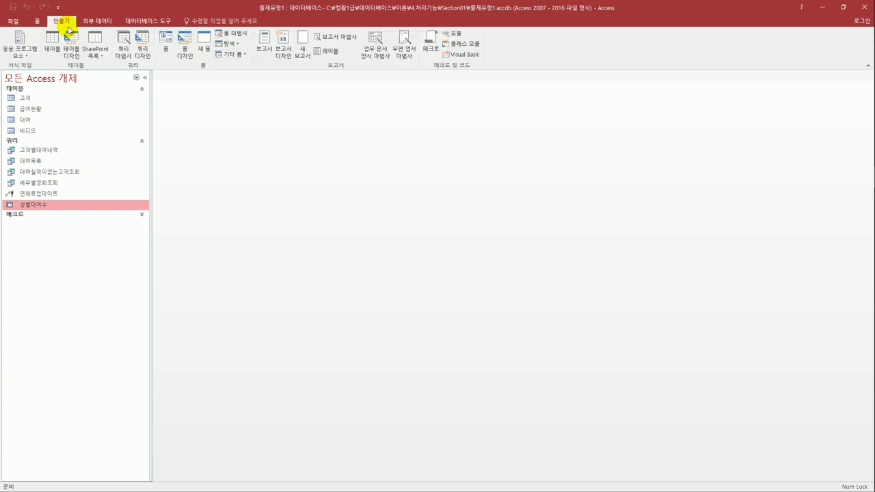
left_click(142, 52)
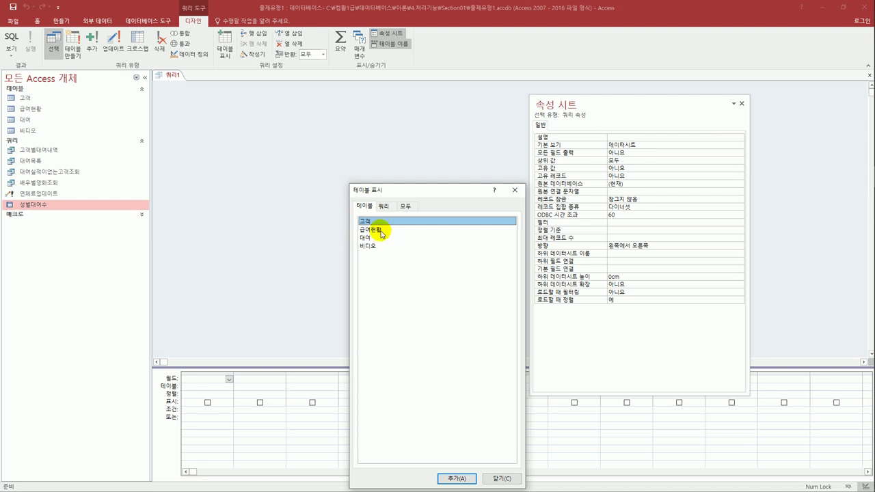
double_click(380, 231)
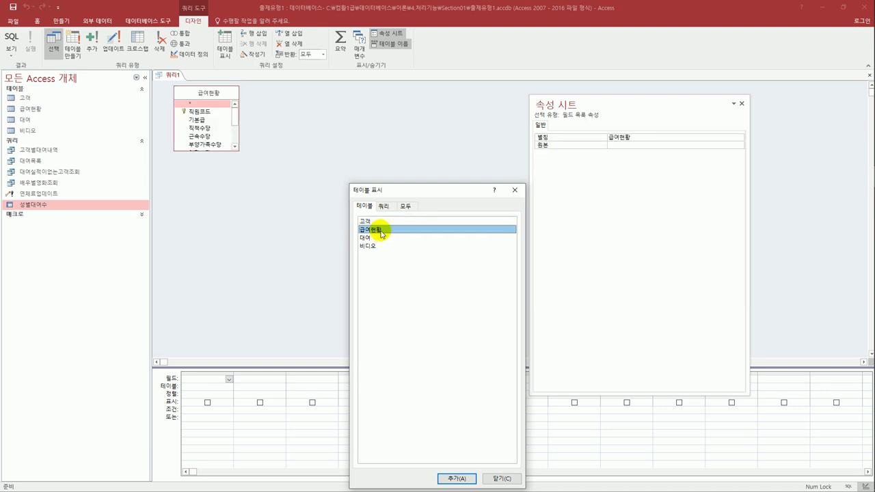
left_click(515, 191)
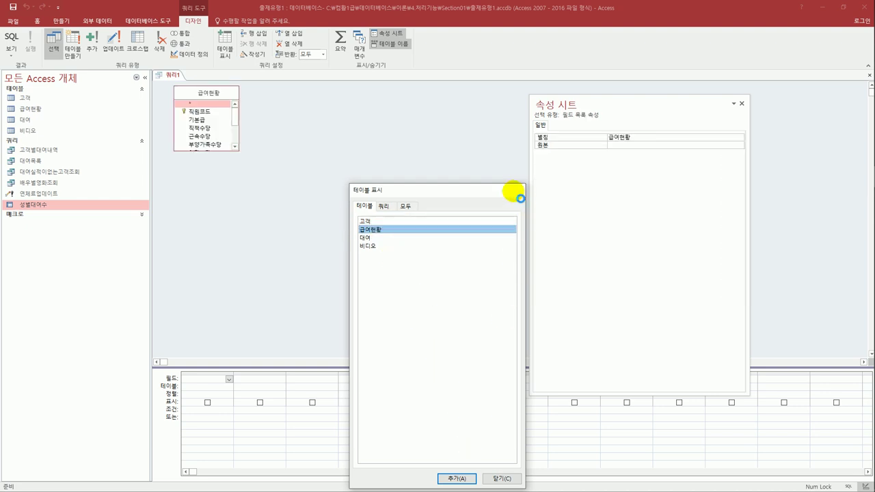
Add the 직원코드, 부양가족수당, 소득세 and 수령액 fields of 급여현황 to the query and preview its records.
left_click_drag(219, 151, 215, 218)
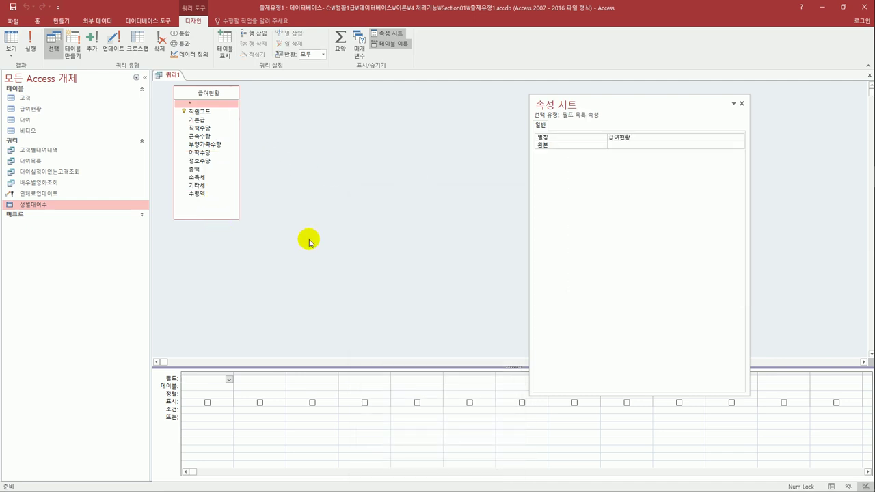
left_click_drag(217, 113, 218, 114)
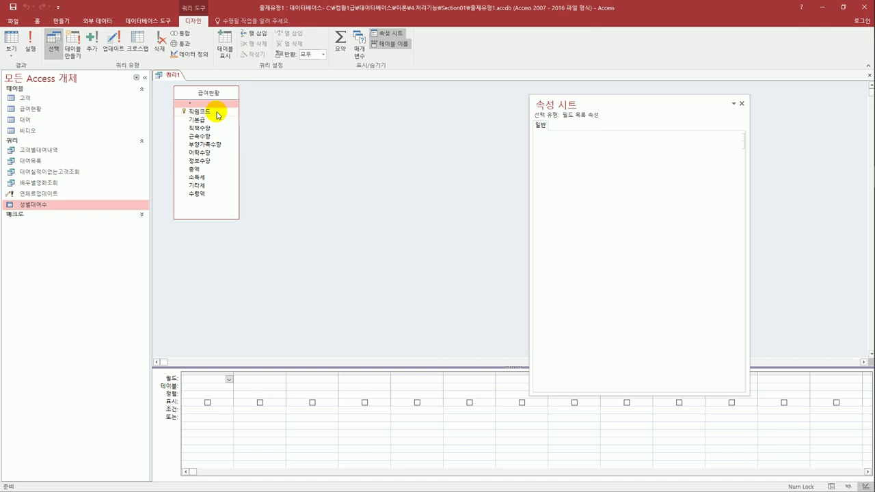
double_click(218, 115)
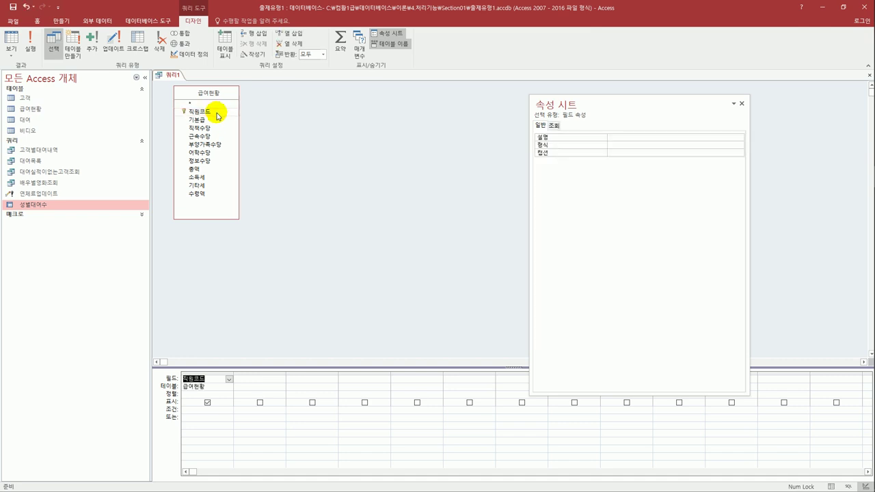
left_click(213, 144)
double_click(214, 144)
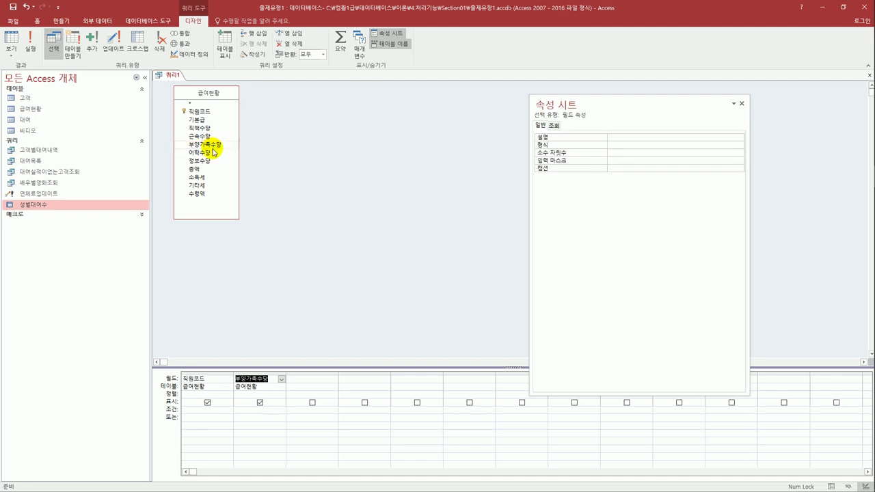
left_click(207, 177)
double_click(208, 178)
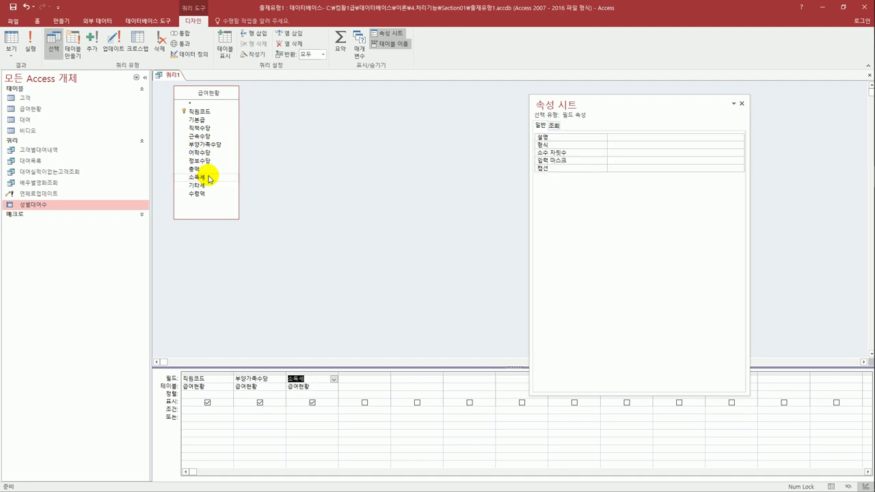
left_click(199, 194)
double_click(203, 196)
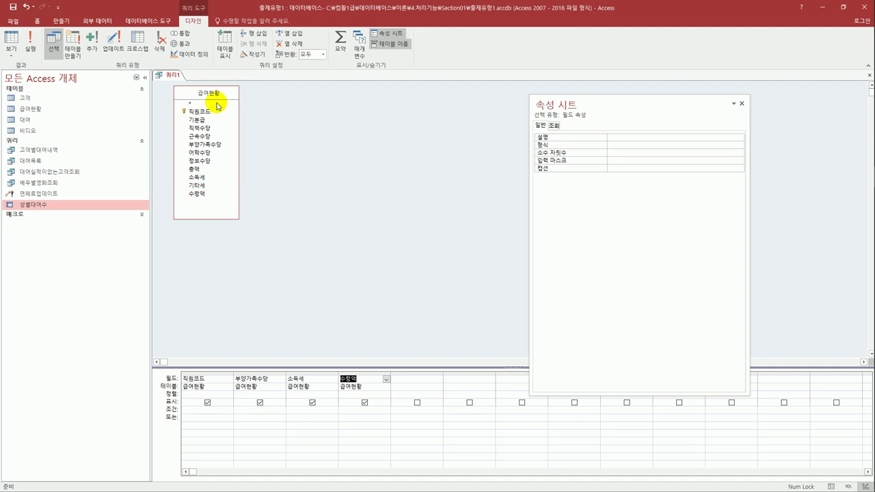
left_click(11, 38)
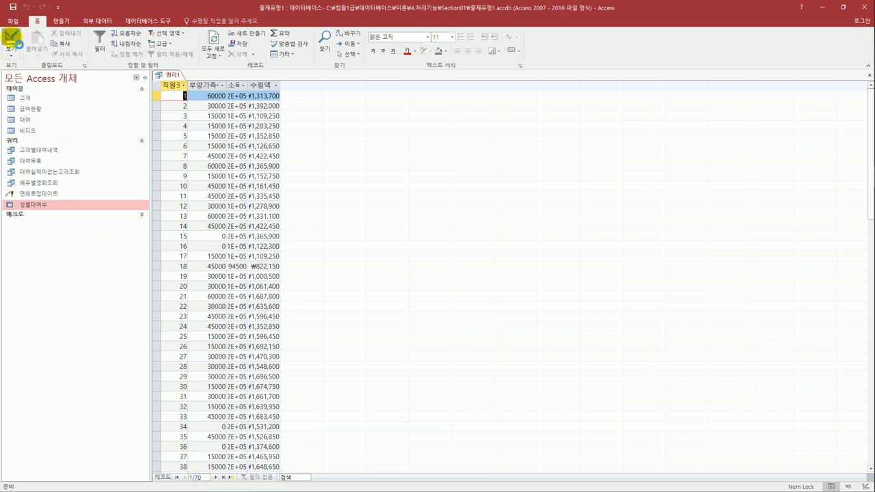
left_click(13, 39)
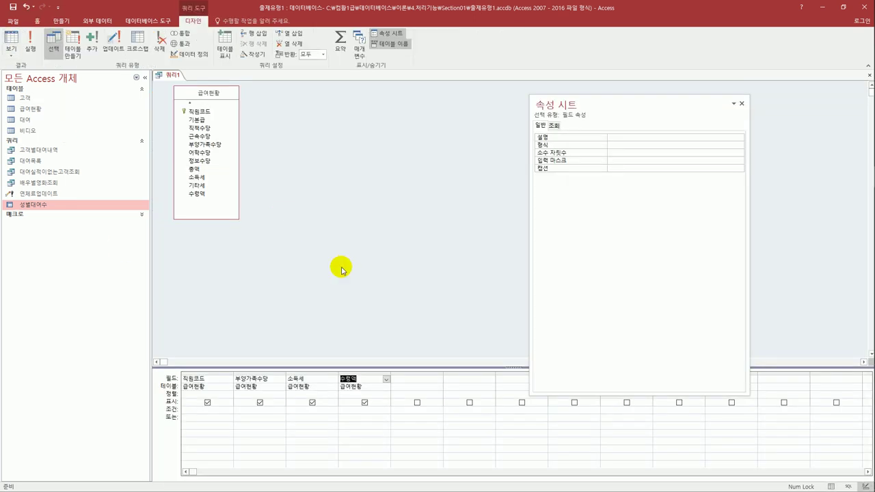
Set the query's 상위 값 property to 10.
left_click(325, 200)
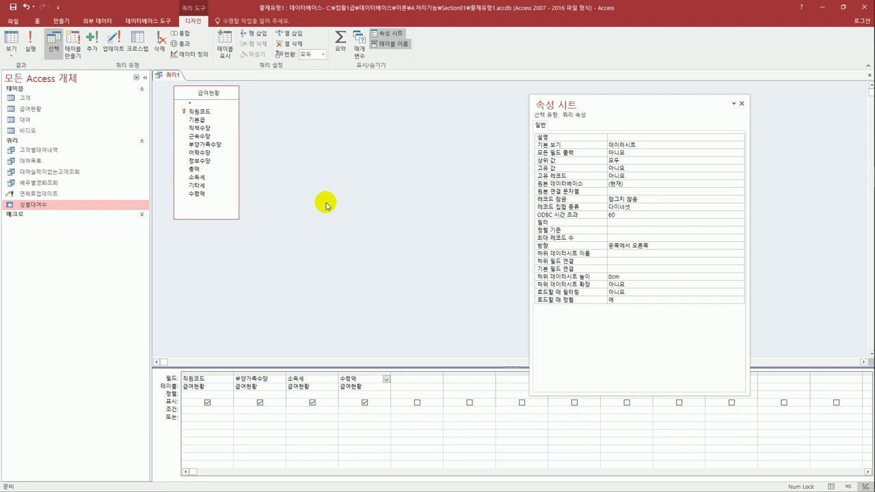
left_click_drag(575, 104, 511, 103)
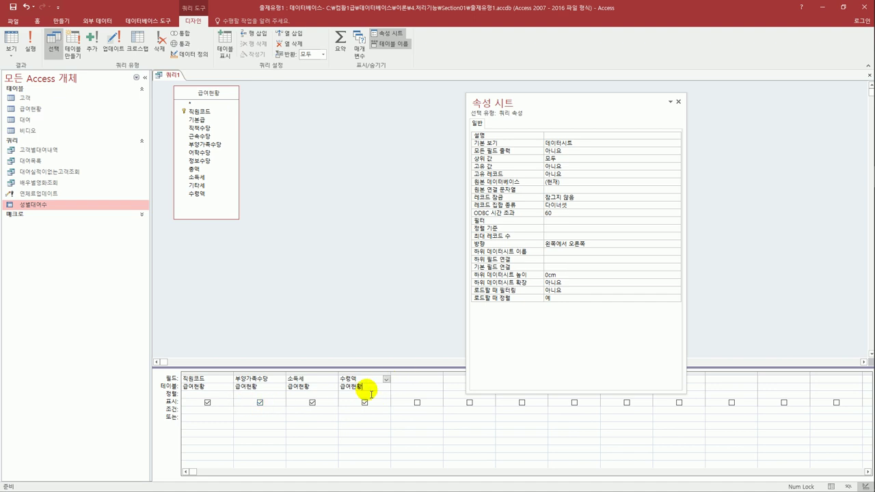
left_click(367, 387)
left_click(365, 348)
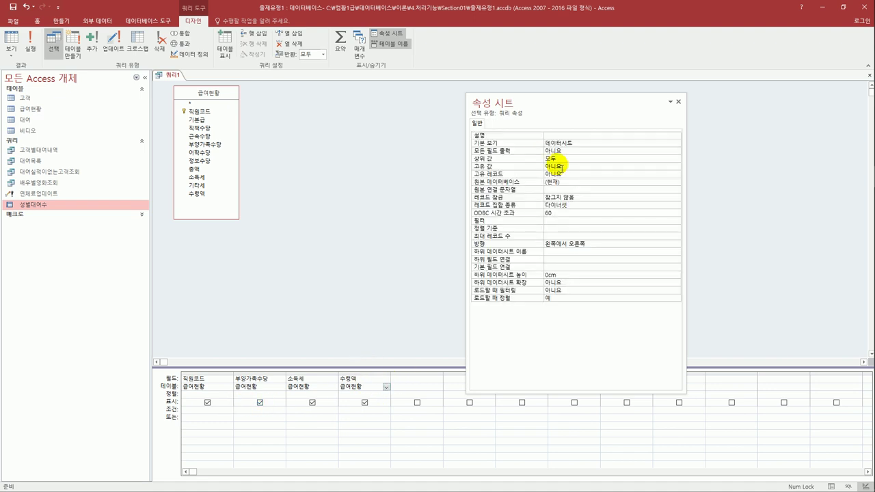
left_click(563, 160)
left_click(521, 160)
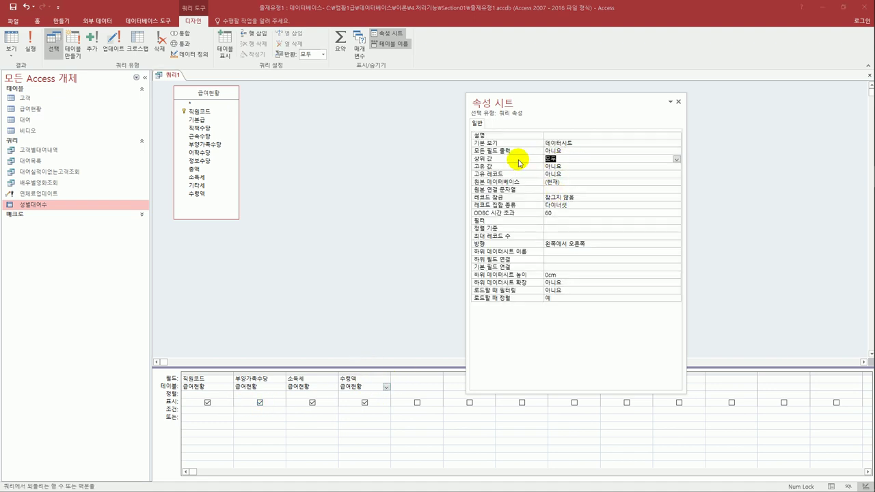
type("10")
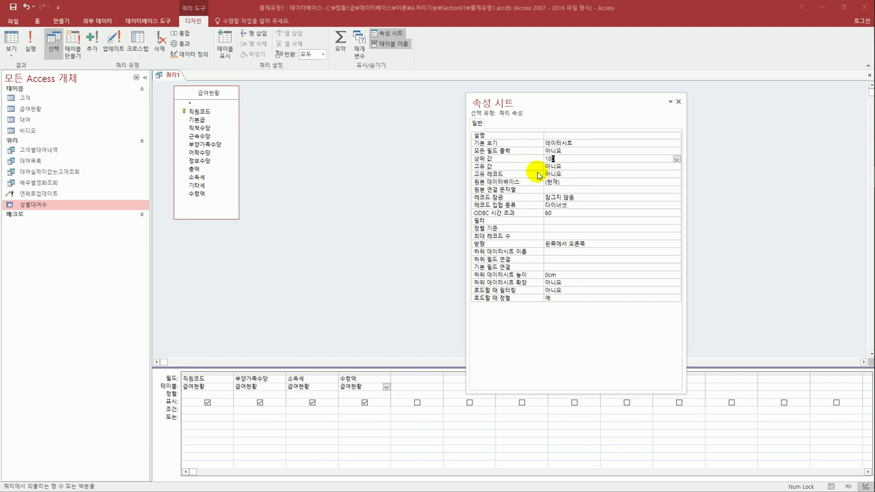
key("Delete")
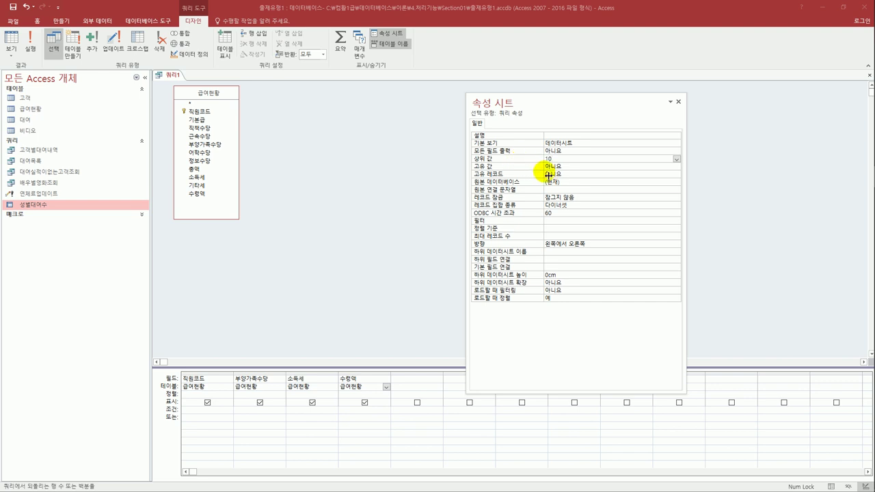
View the query's datasheet, fit the 수령액, 소득세 and 직원코드 column widths to their contents, and return to design view.
left_click(3, 41)
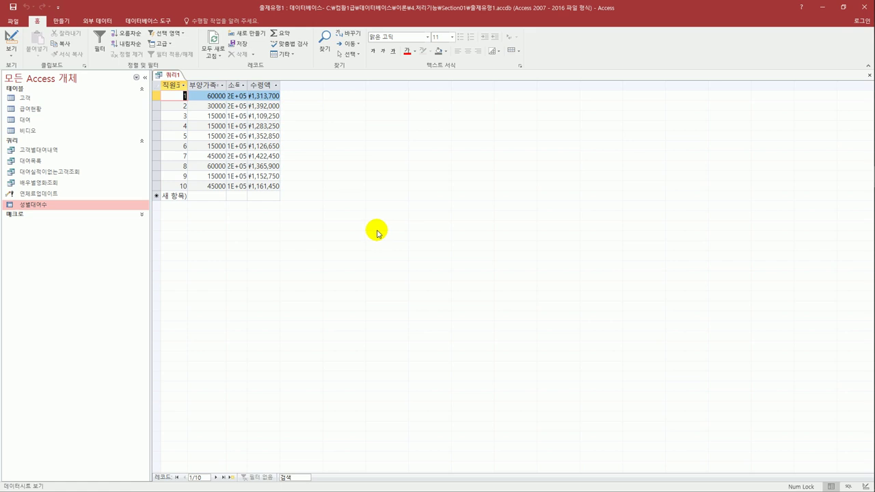
double_click(279, 85)
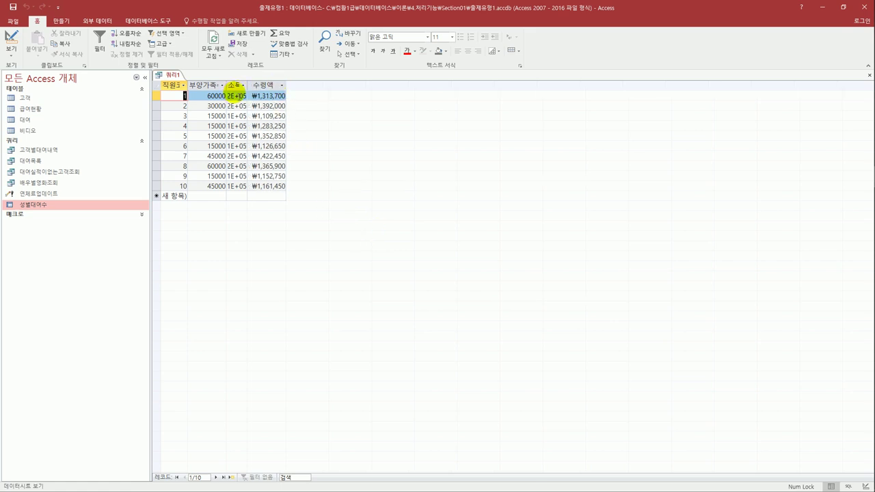
double_click(247, 84)
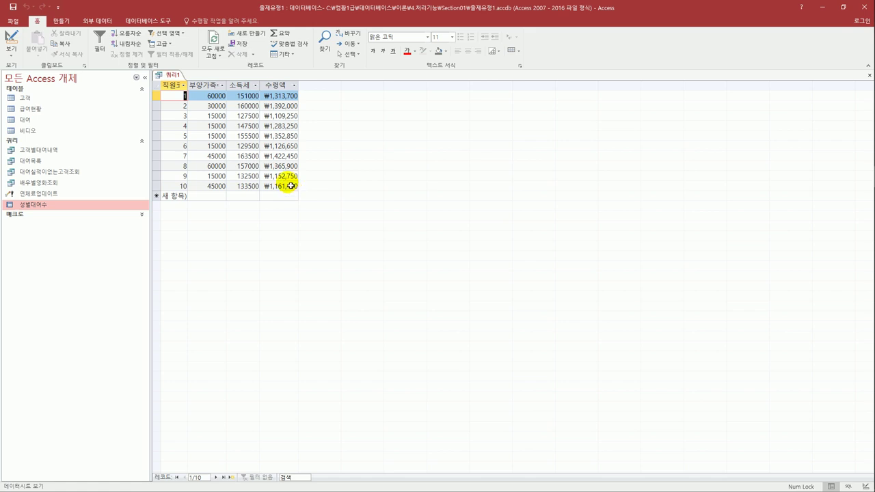
double_click(188, 84)
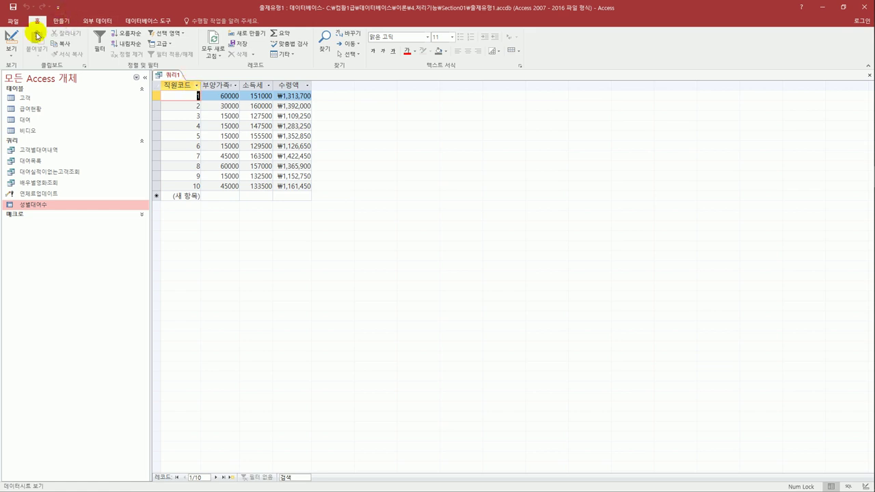
left_click(11, 39)
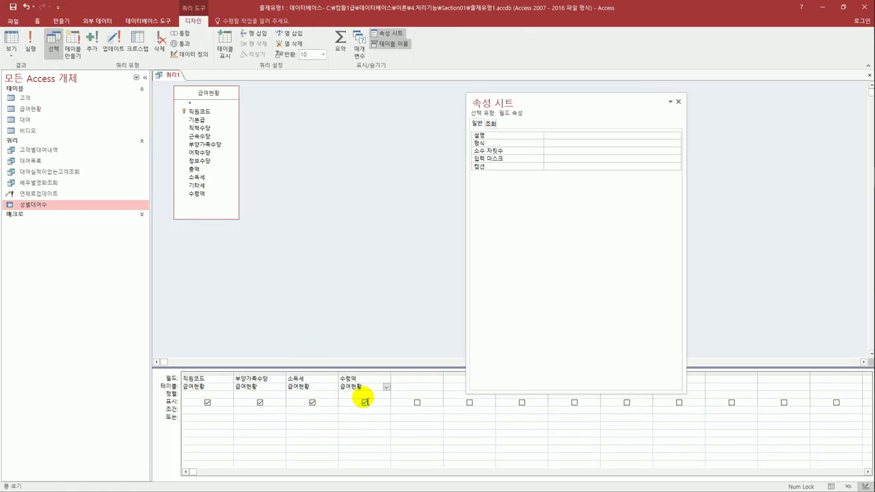
left_click(352, 380)
left_click(409, 213)
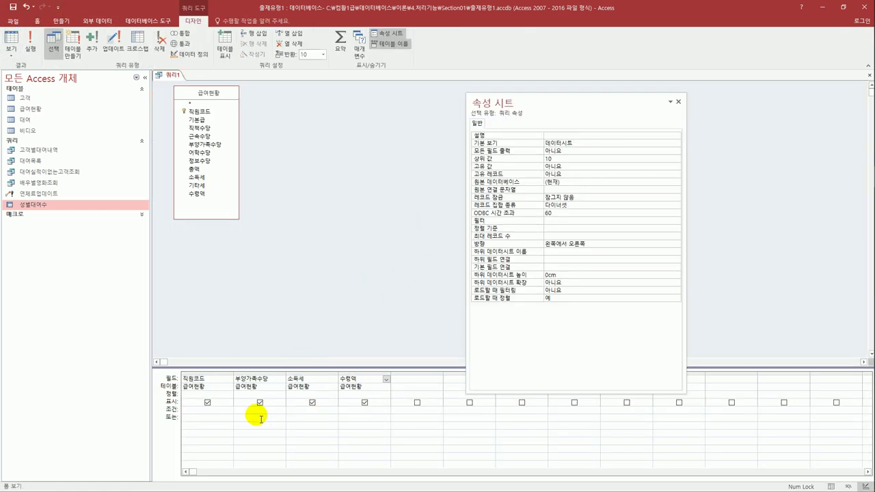
left_click(346, 403)
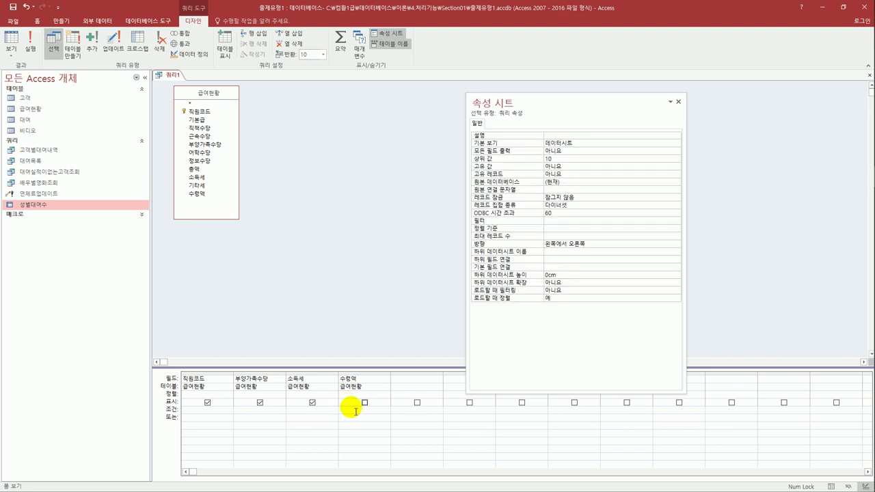
left_click(364, 402)
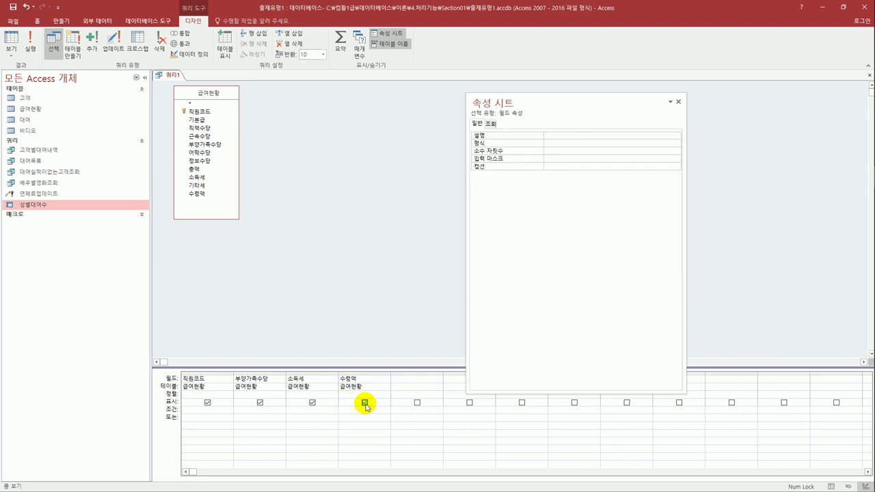
left_click(377, 323)
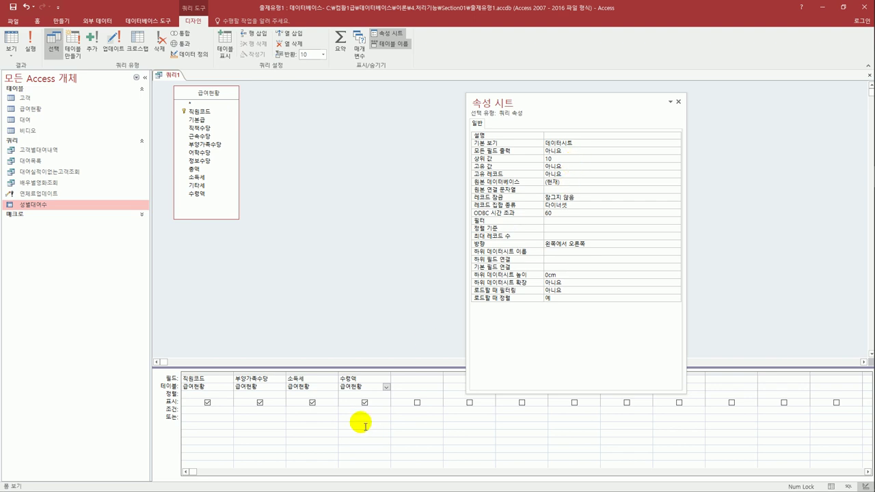
Sort the 수령액 field in descending order (내림차순), check the resulting records and return to design view.
left_click(364, 395)
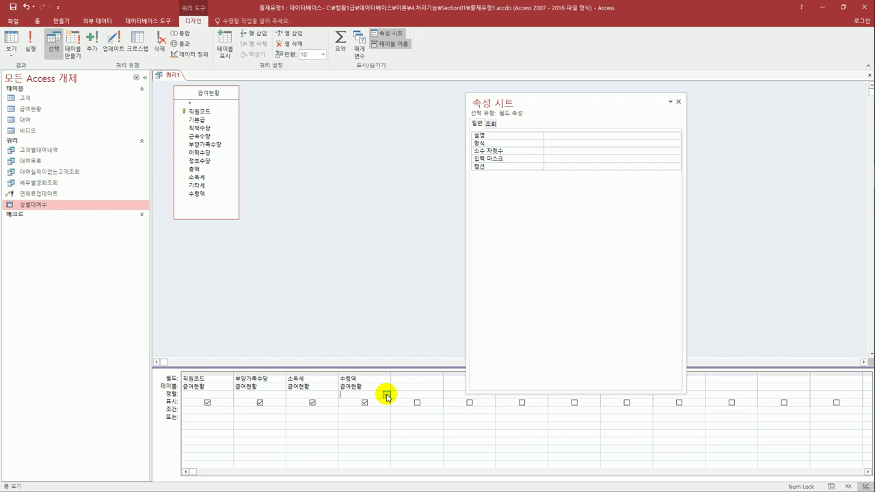
left_click(386, 395)
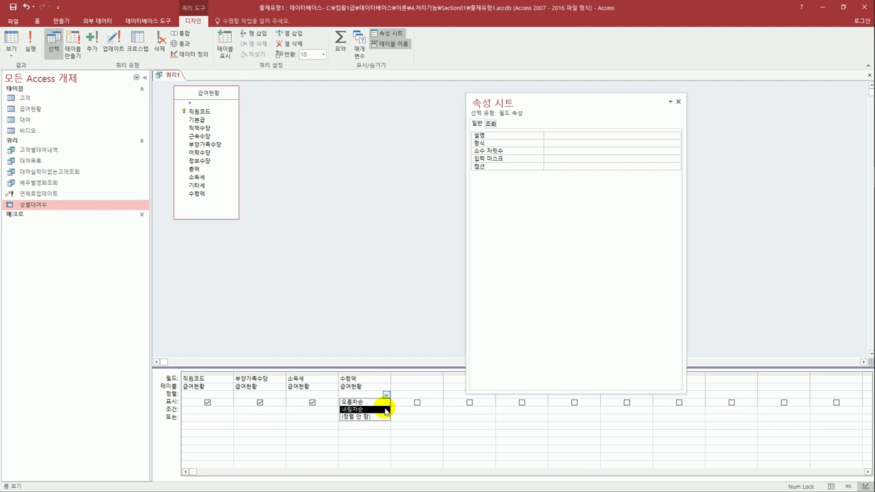
left_click(384, 408)
left_click(10, 39)
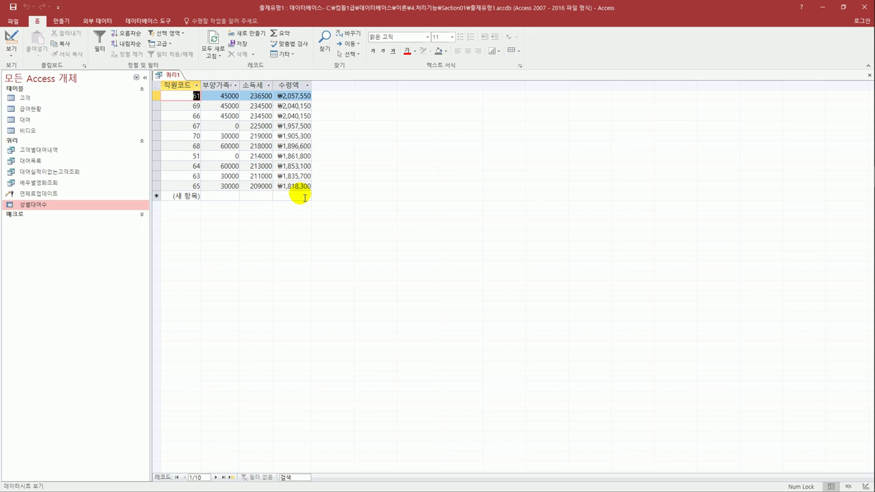
left_click(11, 38)
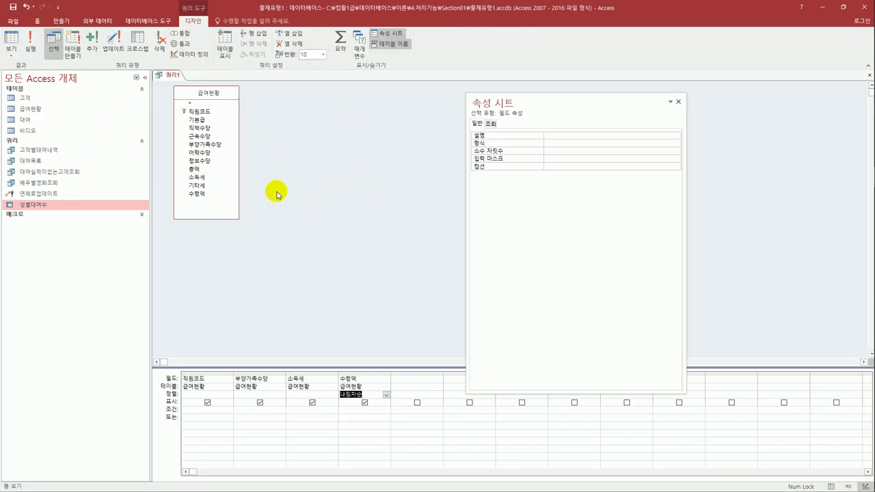
Close and reopen the query's property sheet to review its 상위 값 setting.
left_click(288, 144)
left_click(283, 123)
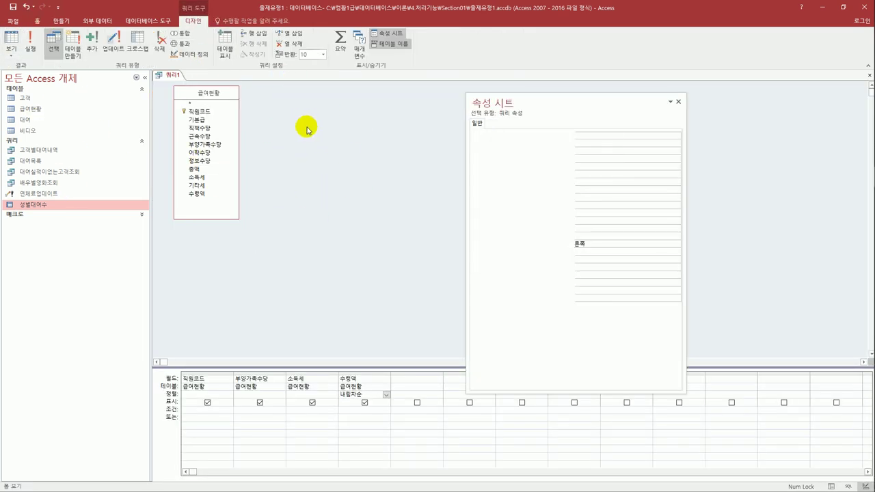
right_click(307, 129)
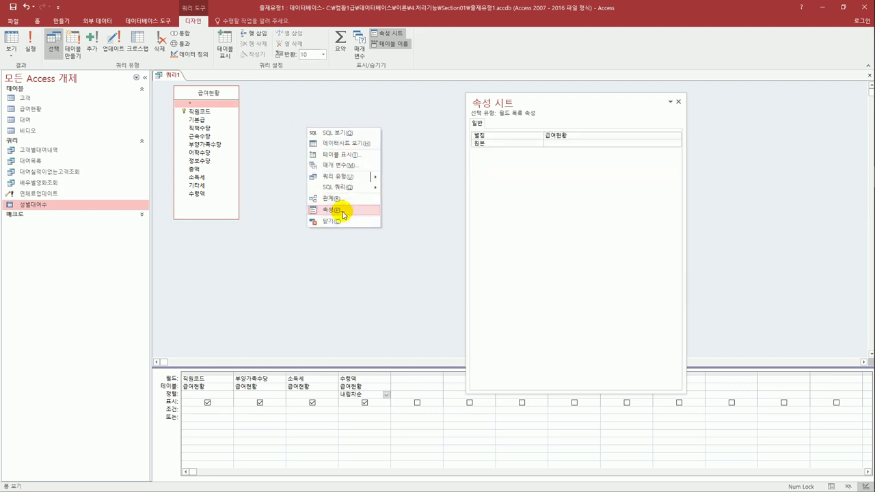
left_click(343, 215)
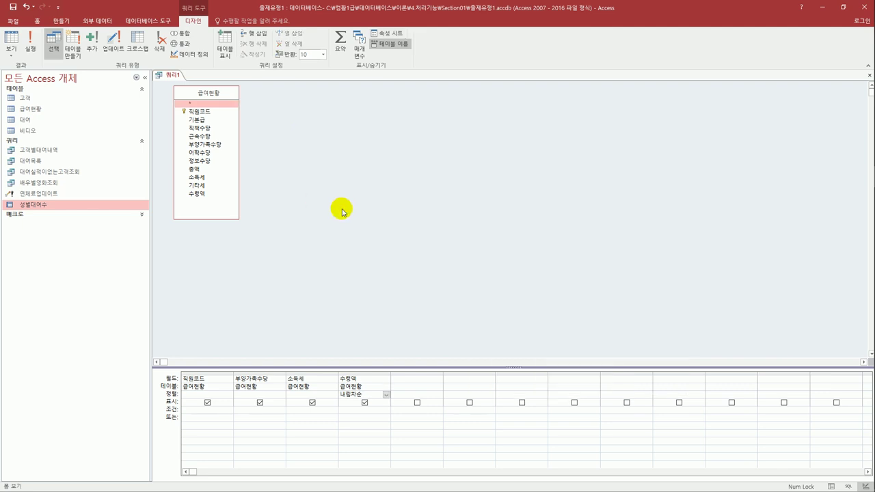
right_click(327, 170)
left_click(386, 250)
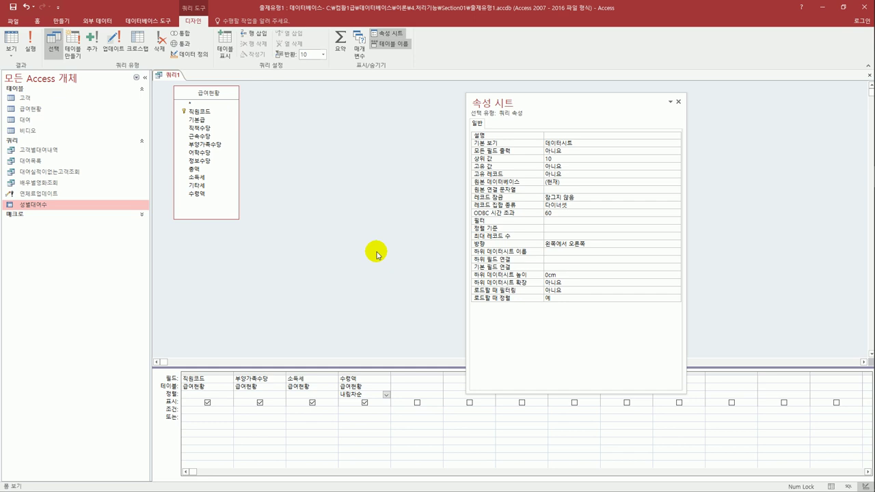
left_click(550, 159)
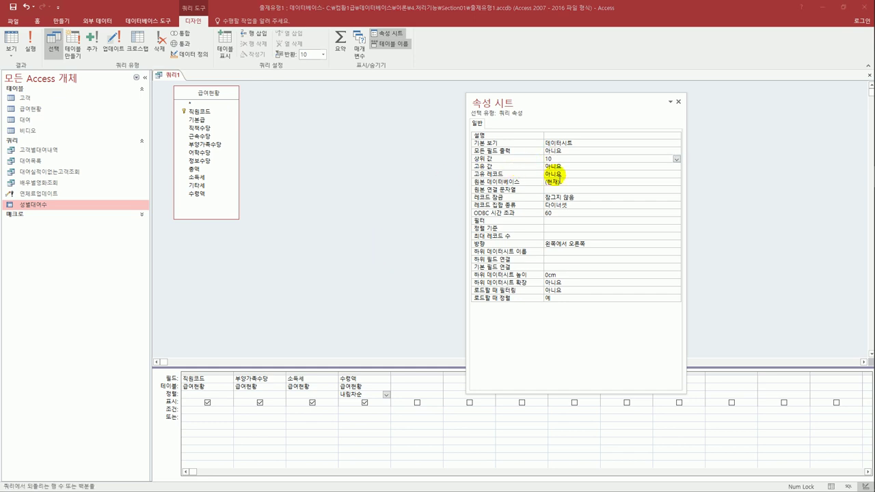
left_click(357, 414)
Save the query as 상위수령자 and close it.
left_click(12, 7)
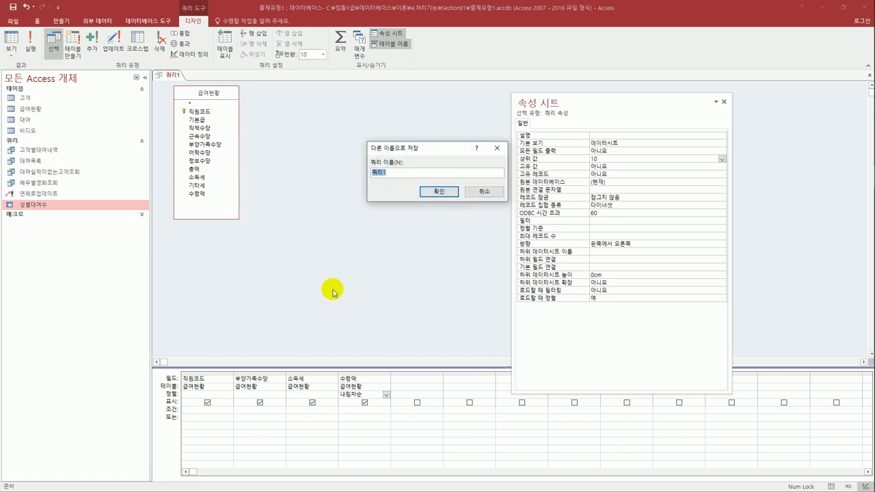
type("상위수령자")
key("Return")
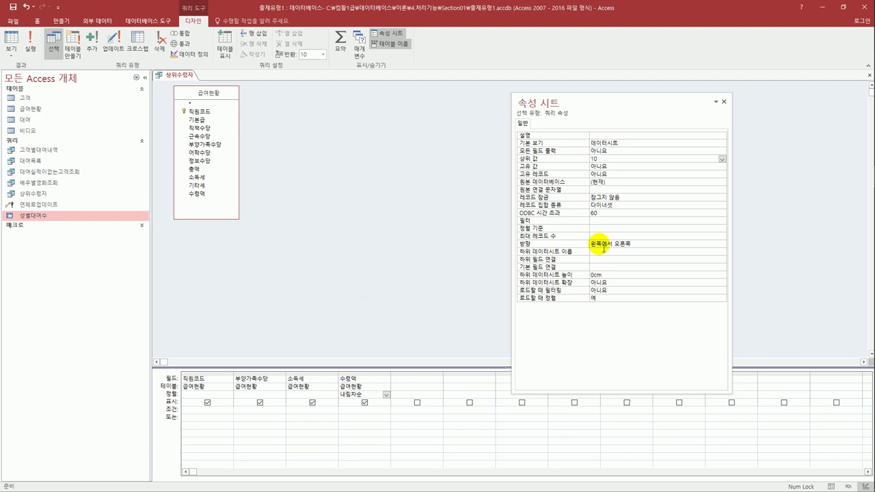
left_click(868, 74)
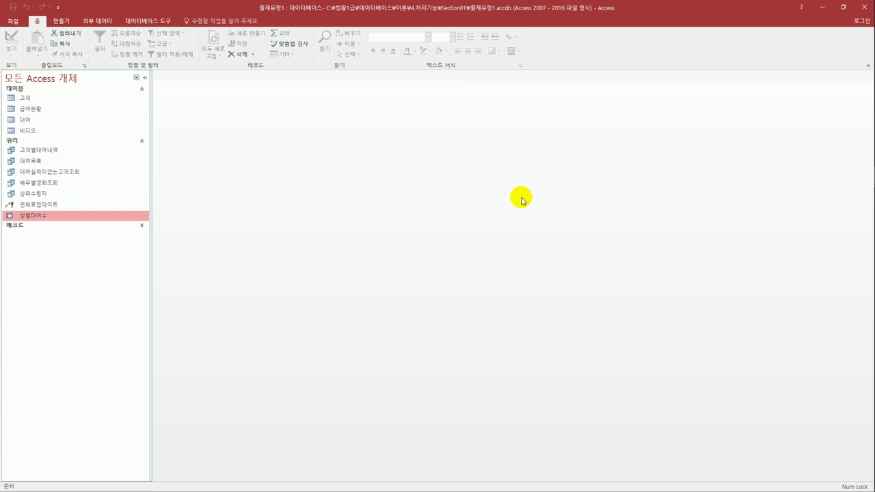
Create a new query in design view based on the 고객 table.
left_click(66, 24)
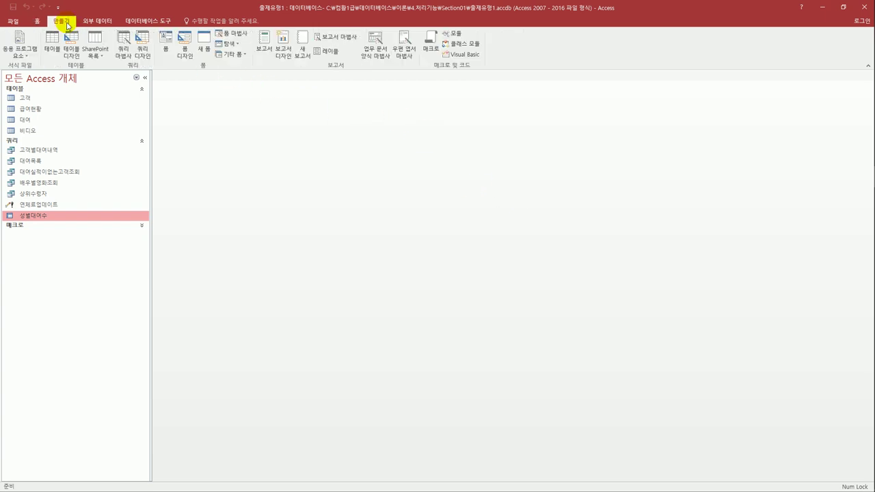
left_click(143, 49)
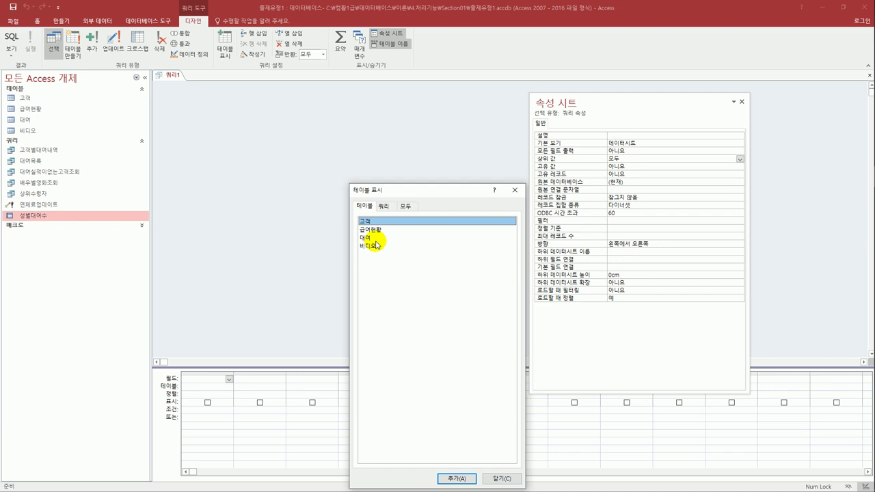
double_click(380, 219)
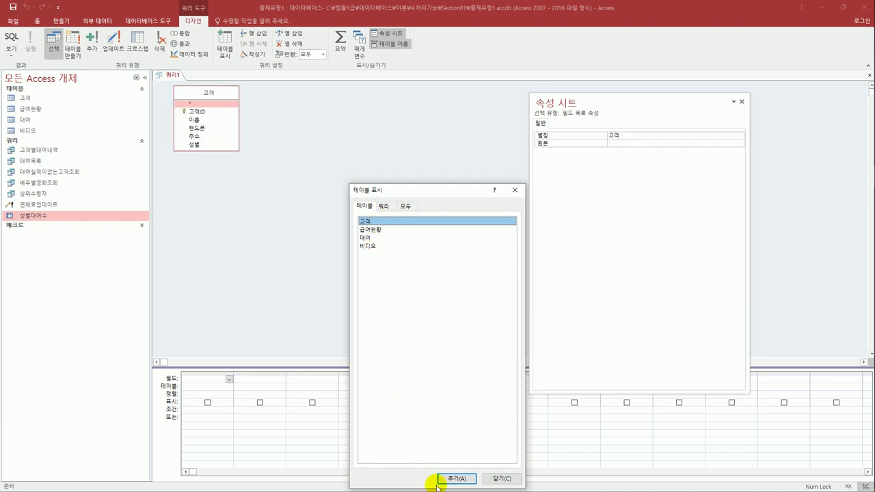
left_click(499, 478)
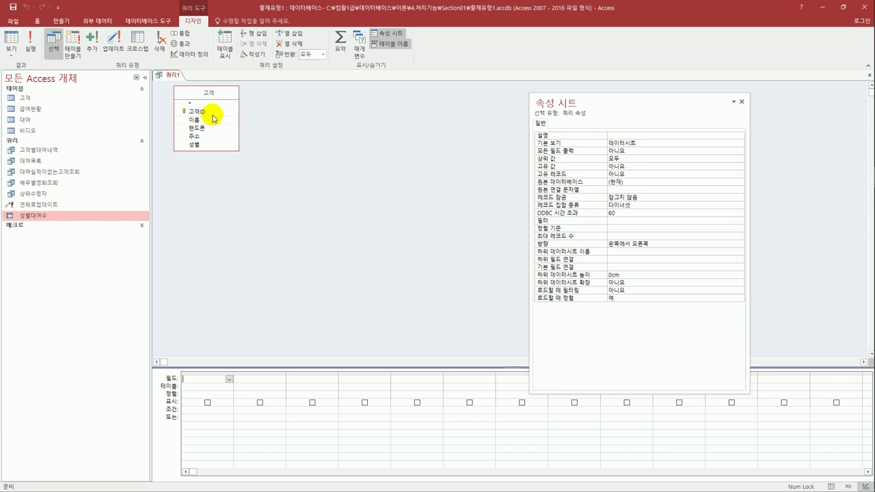
Add the 고객ID, 이름, 핸드폰 and 성별 fields from the 고객 table to the query grid.
left_click(214, 118)
double_click(213, 114)
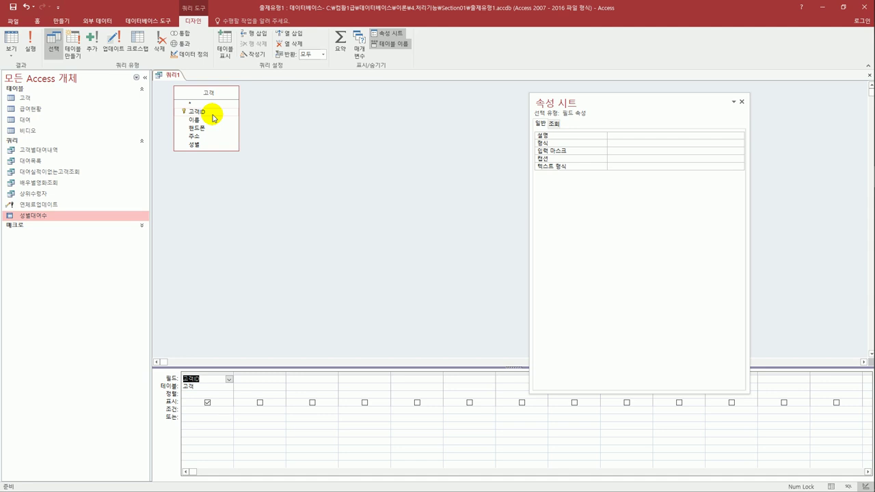
double_click(212, 121)
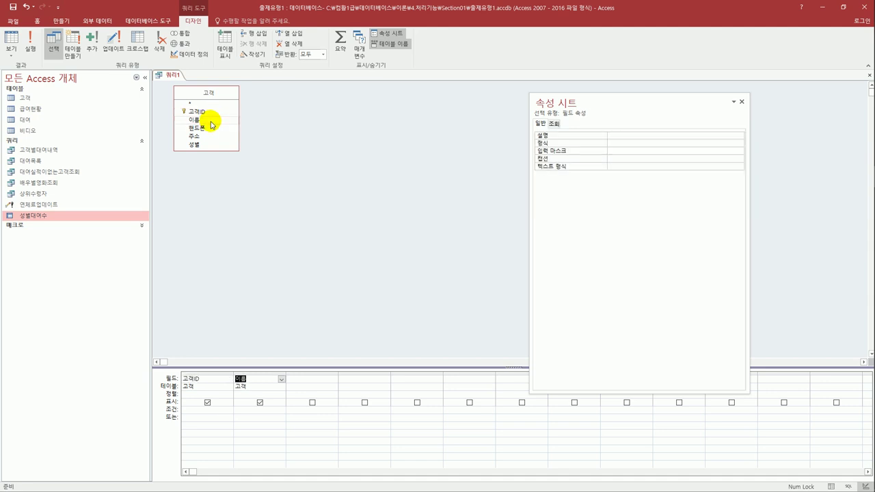
double_click(212, 128)
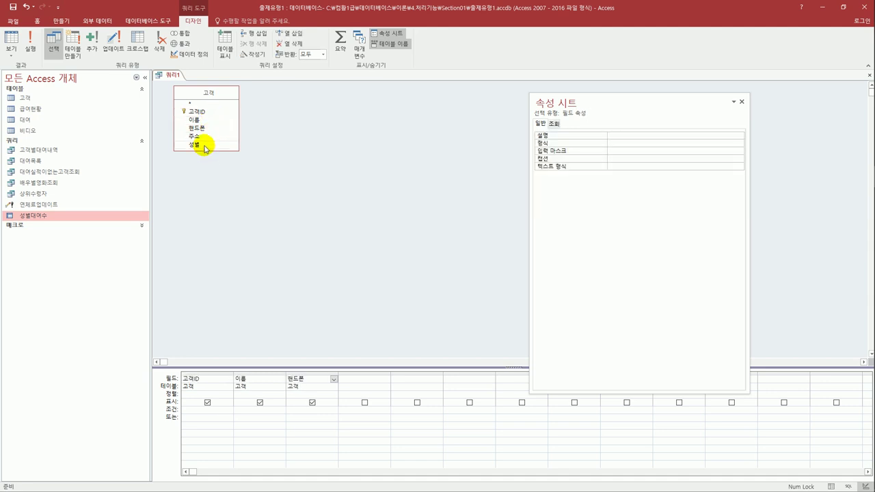
double_click(203, 145)
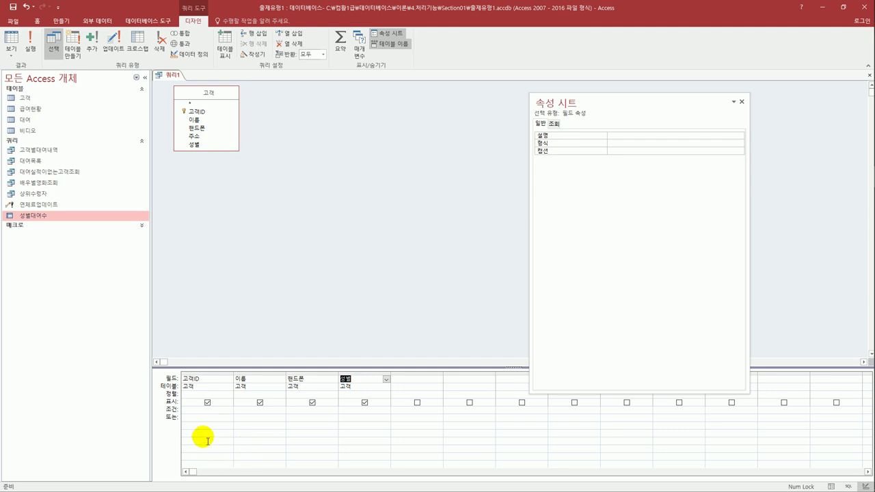
Enter the criterion Not In (select 전화번호 from 대여) for 고객ID and widen its column to fit the expression.
left_click(194, 415)
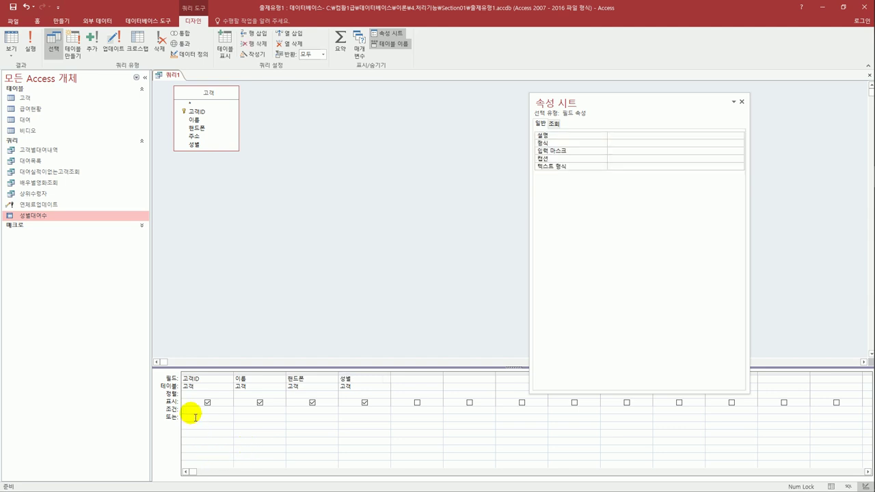
type("not in (")
type("select")
type(" 전화번호 ")
type("from 대여")
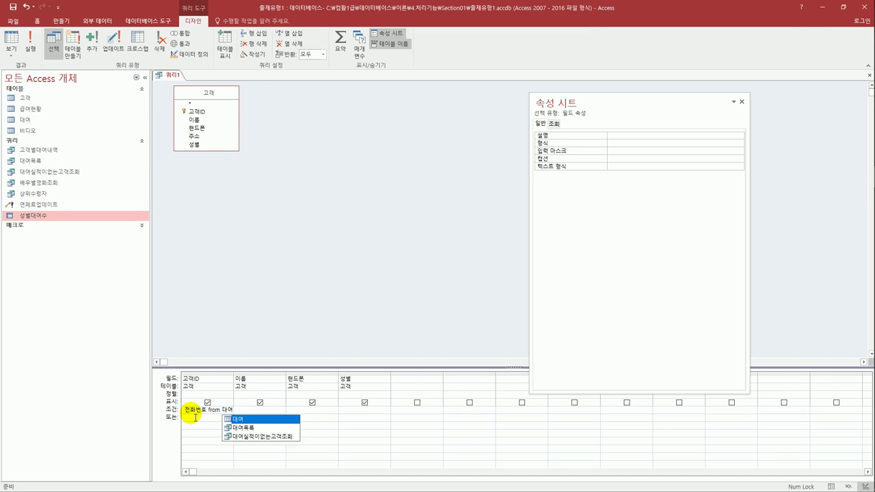
key("Return")
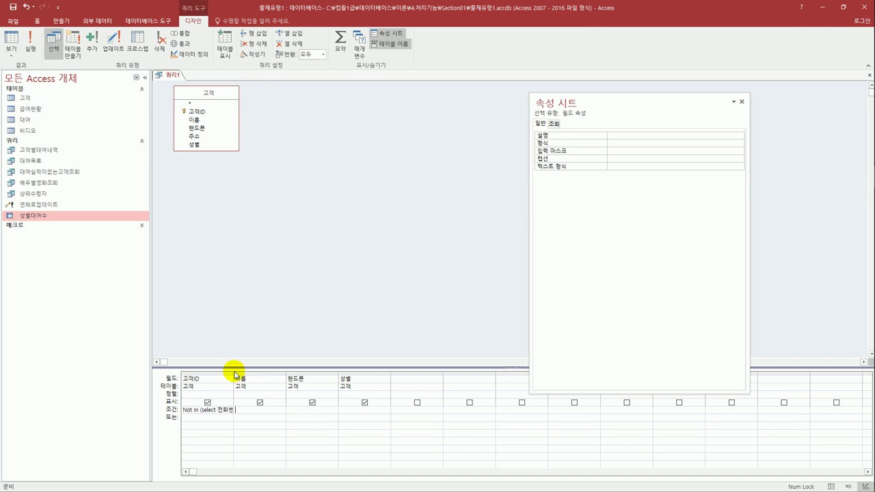
left_click_drag(236, 379, 295, 377)
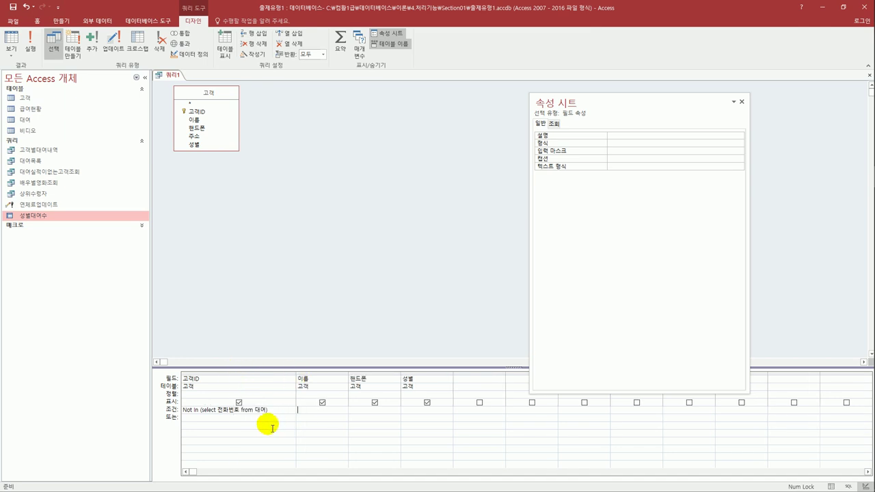
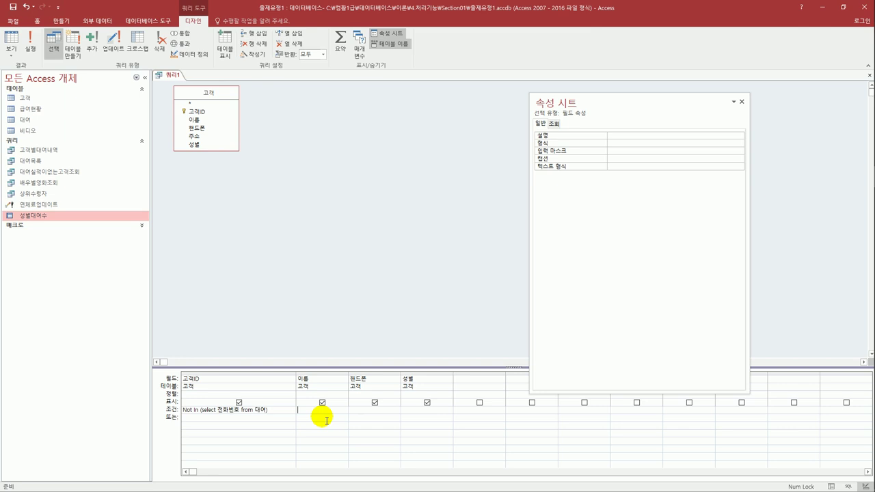
Set the 이름 field's criterion to match names containing 홍, as Like "*홍*".
left_click(259, 417)
left_click(307, 413)
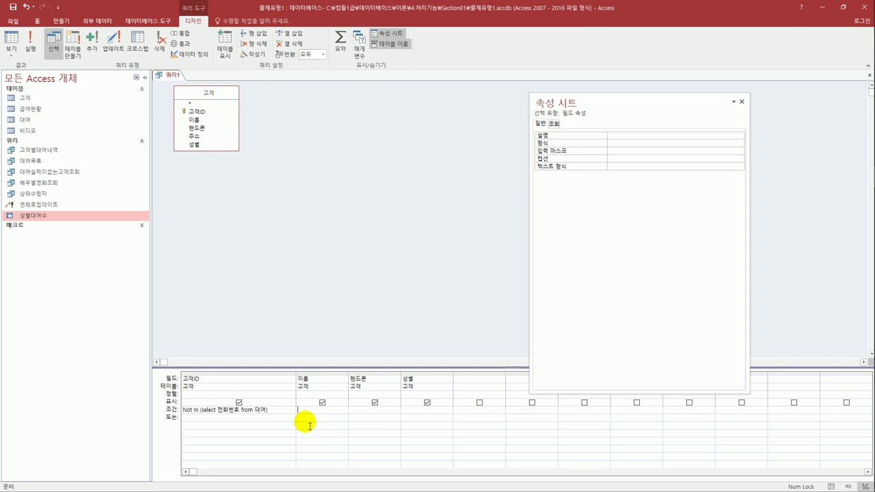
type("\"*")
type("홍*")
left_click(307, 430)
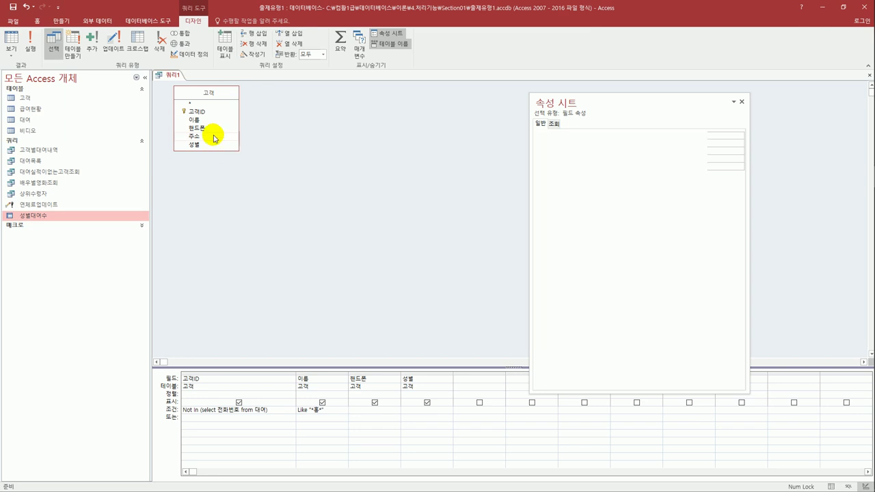
Add the 주소 field with the criterion Is Null and exclude it from the query output.
left_click_drag(215, 135, 471, 406)
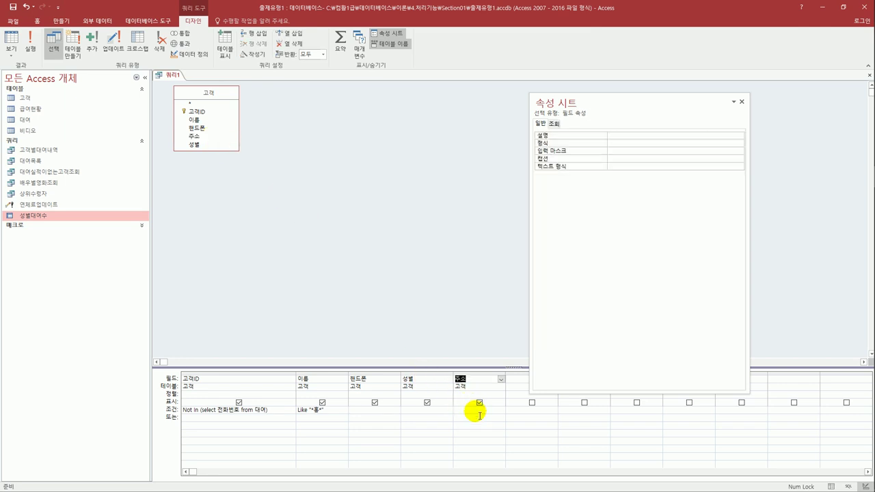
left_click(479, 411)
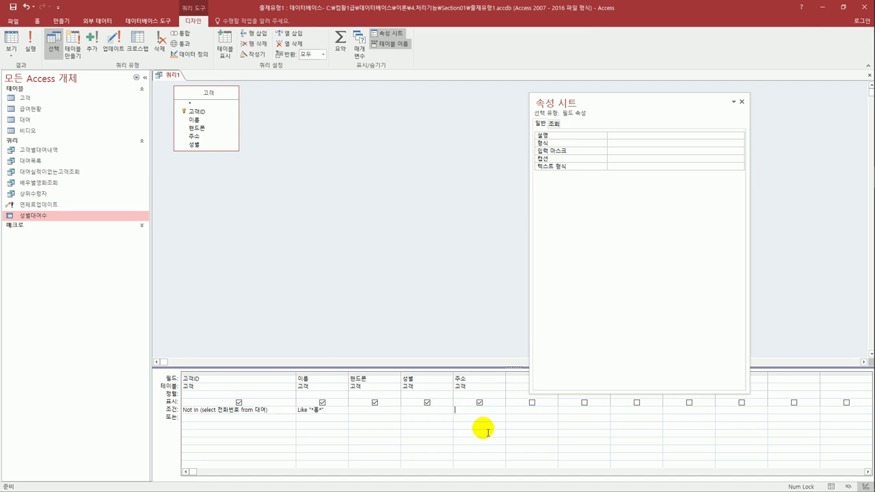
type("is null")
key("Return")
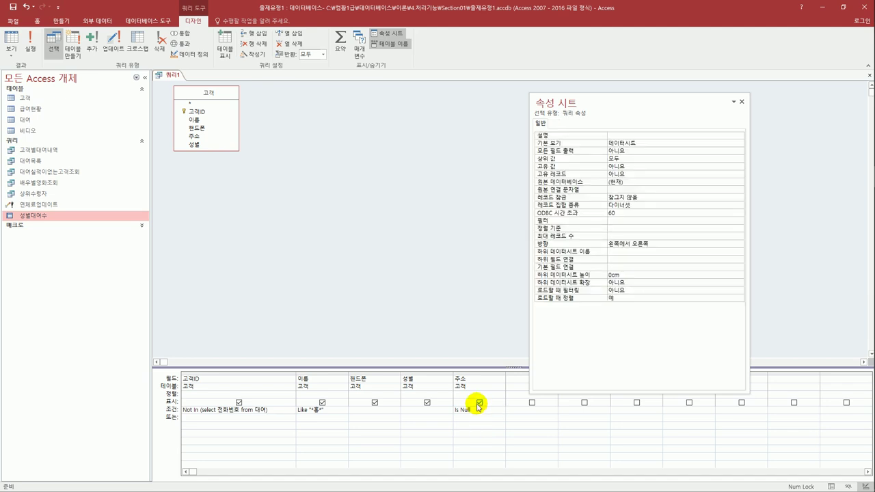
left_click(479, 403)
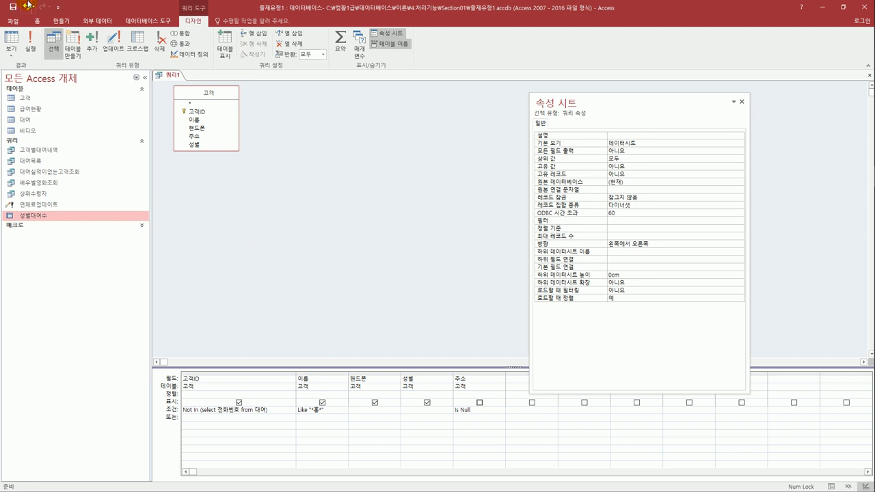
View the query's datasheet, save the query as 유령고객 and close it.
left_click(11, 41)
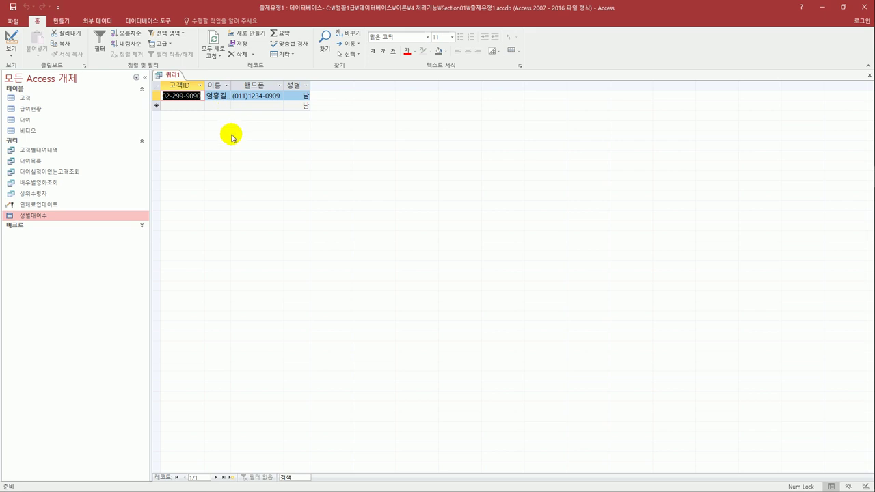
left_click(13, 8)
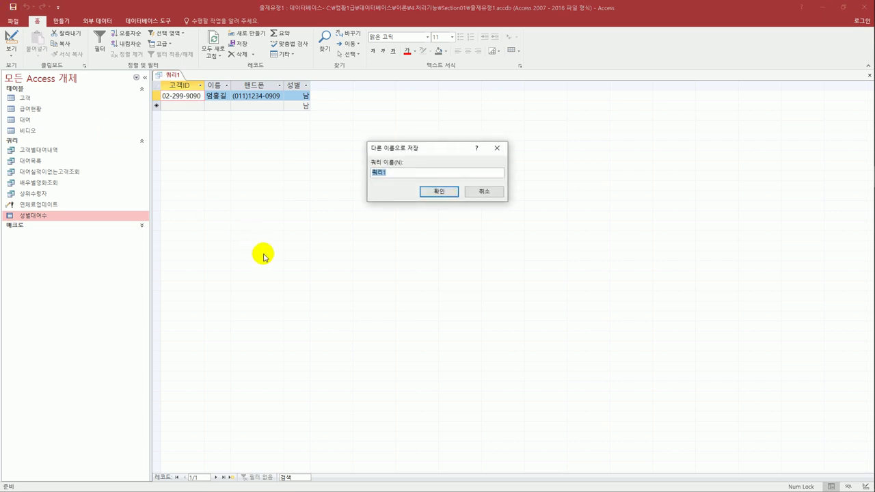
type("db")
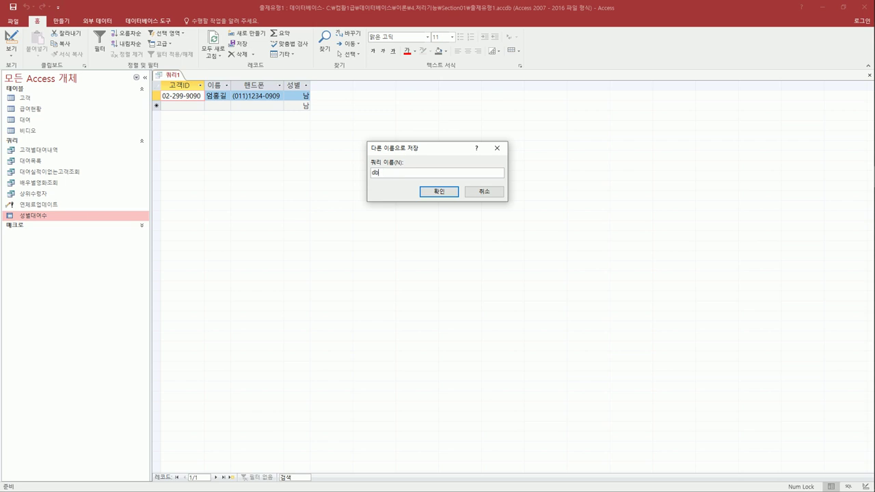
type("유형고객")
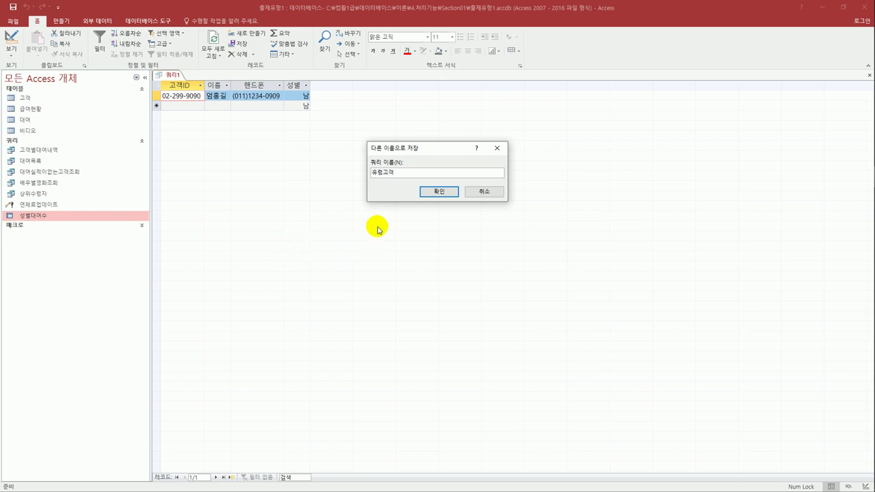
left_click(437, 192)
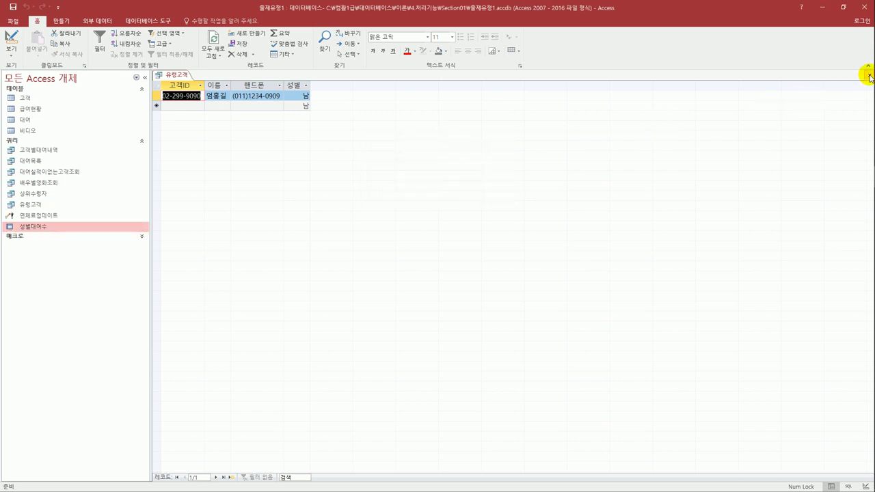
left_click(869, 75)
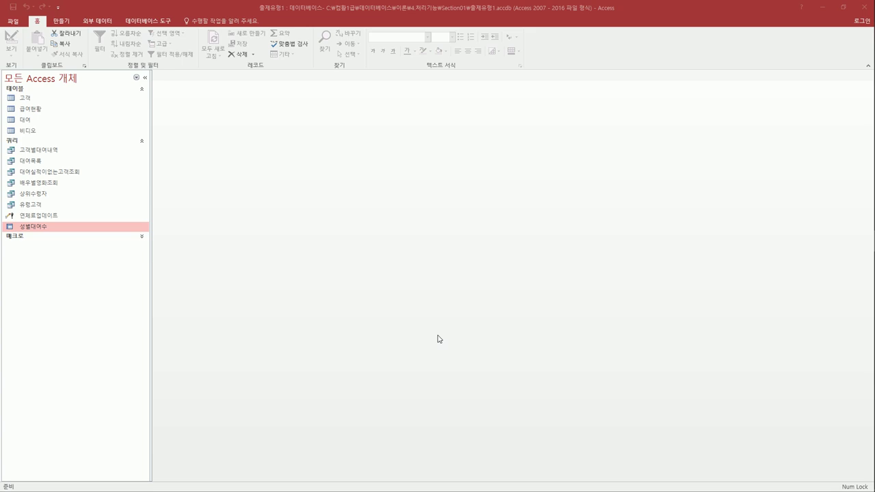
Open the 출제유형2 database from the Section01 folder.
left_click(13, 24)
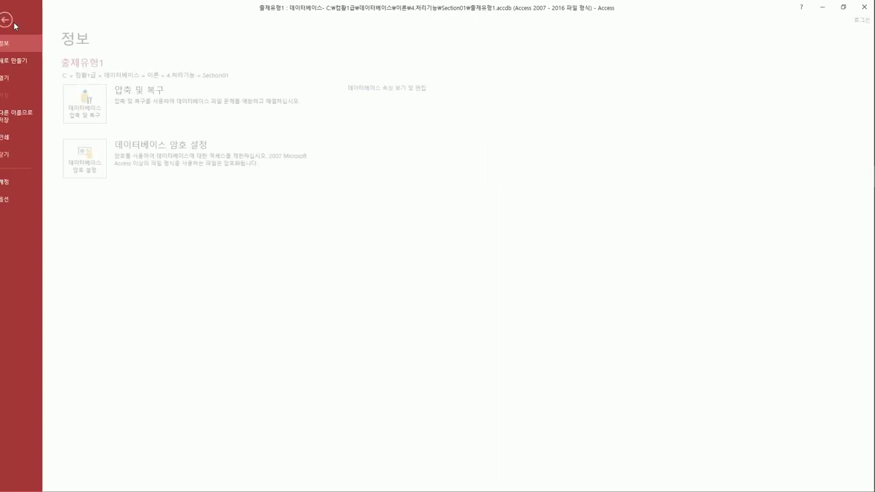
left_click(23, 80)
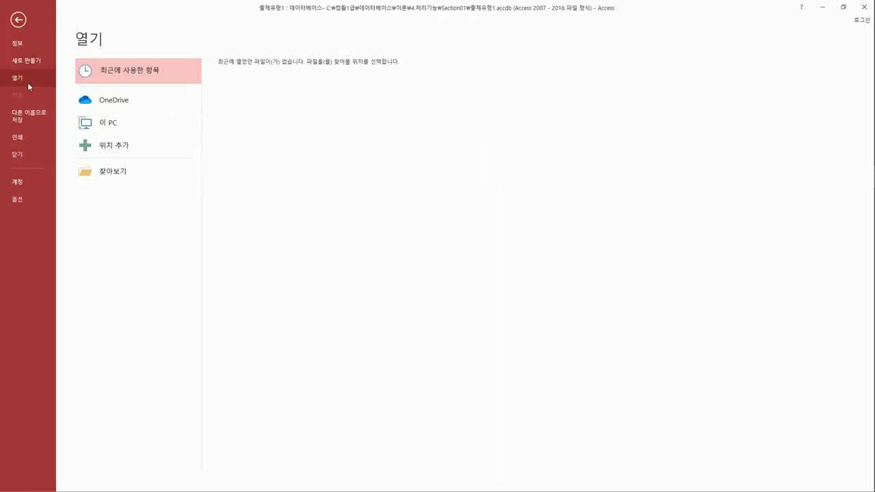
left_click(107, 179)
left_click(538, 129)
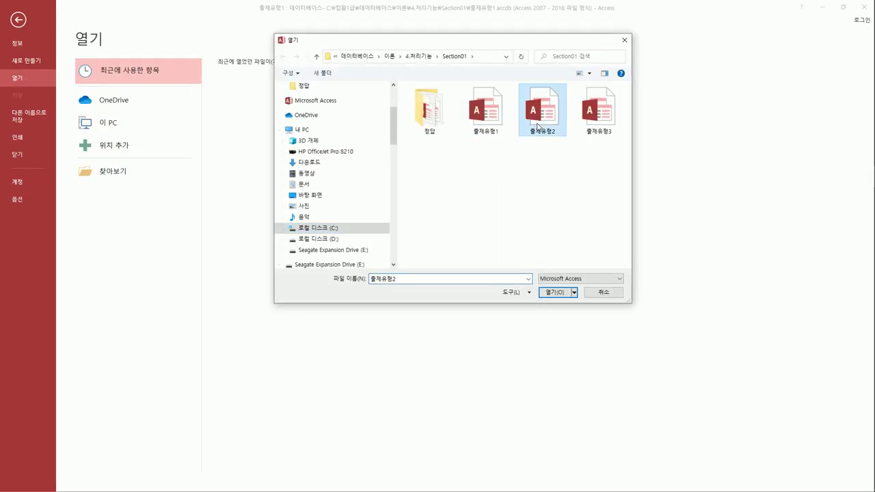
left_click(554, 292)
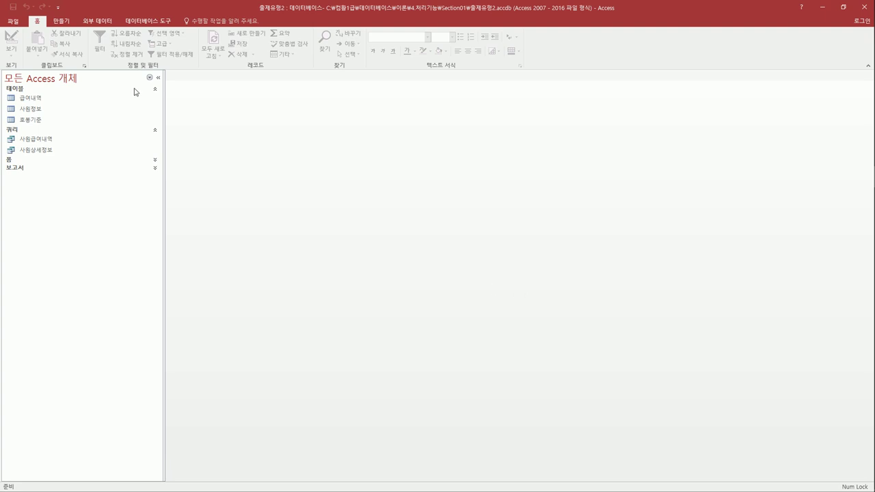
Create a new query in design view based on the 사원상세정보 query and enlarge its field list to show all fields.
left_click(65, 24)
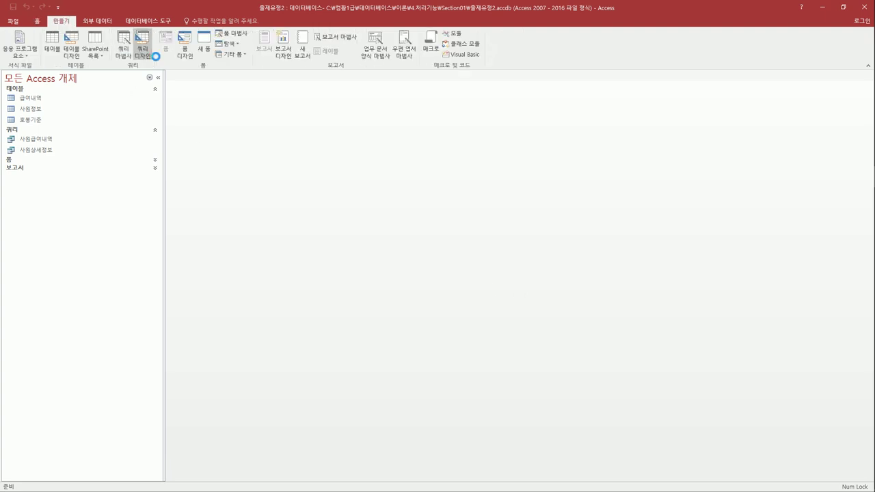
left_click(148, 51)
left_click(383, 207)
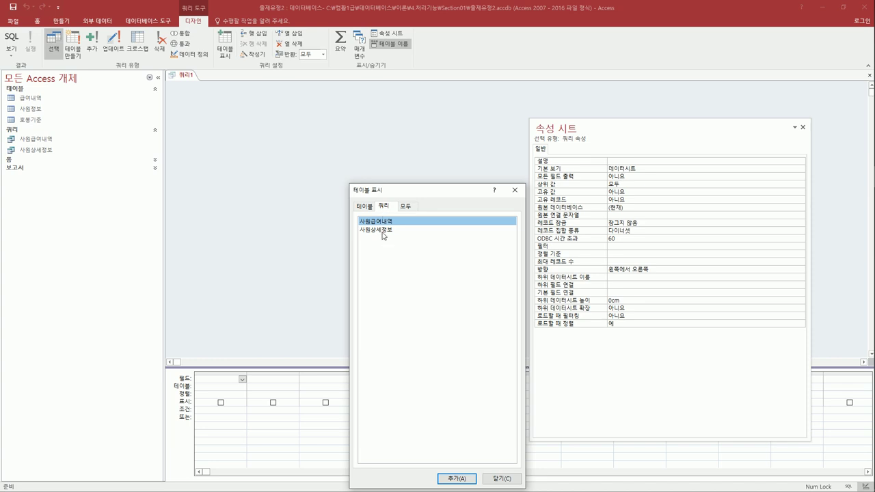
left_click(383, 230)
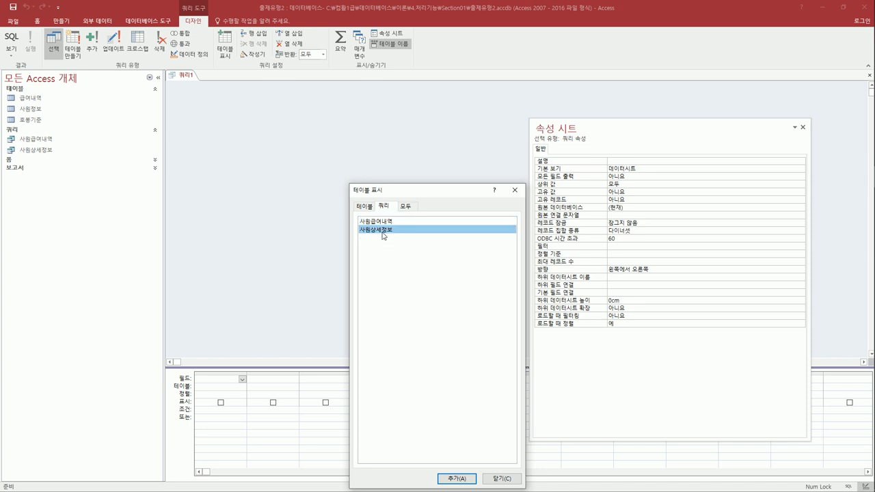
double_click(382, 235)
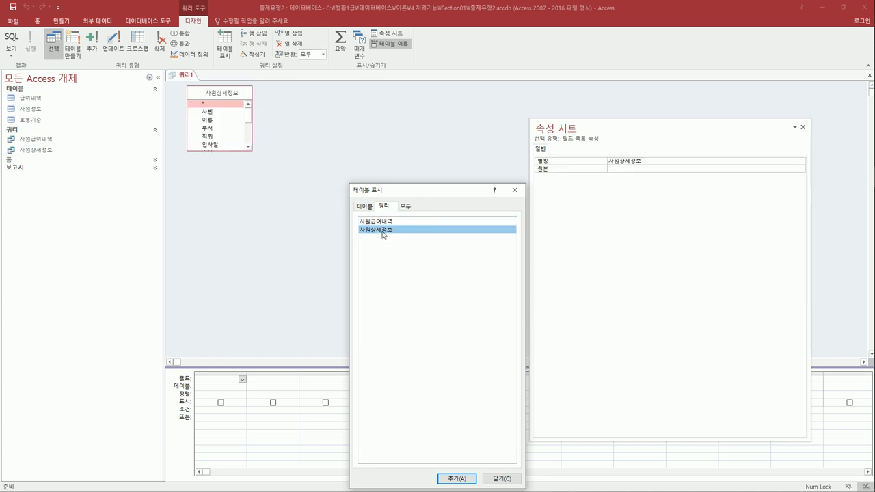
left_click(515, 190)
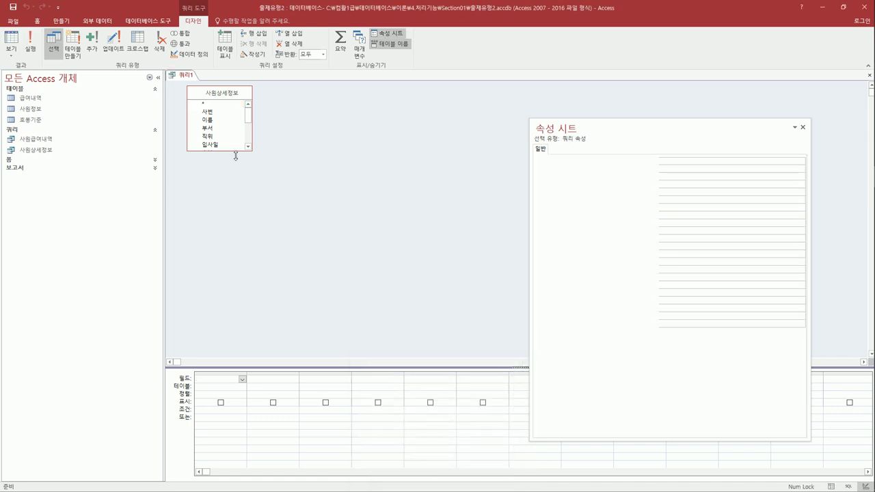
left_click_drag(235, 156, 236, 222)
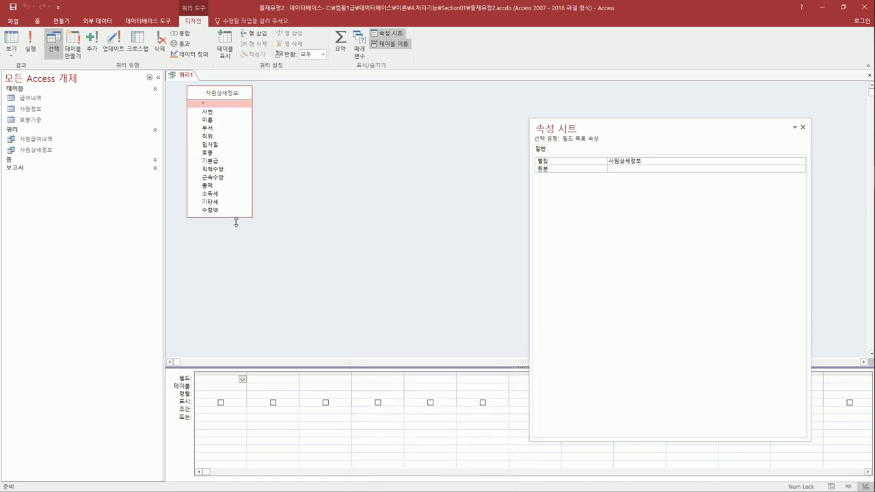
Add the 부서, 직위 and 기본급 fields to the query design grid.
double_click(210, 130)
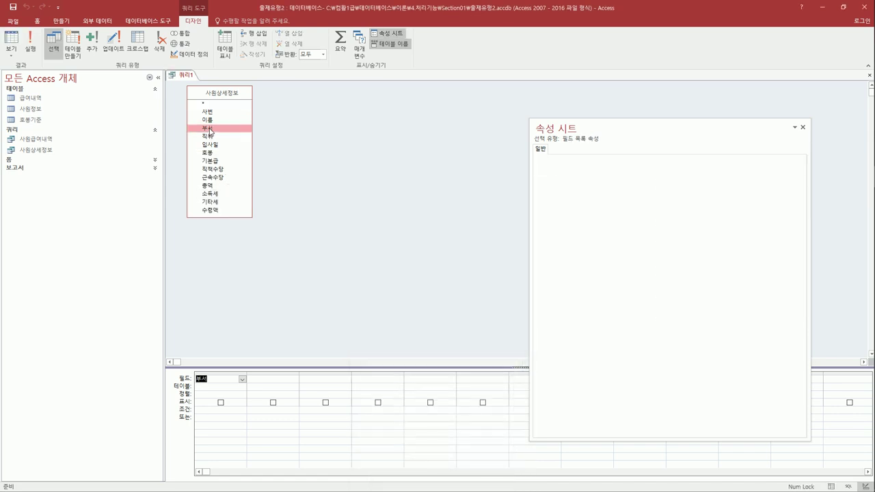
left_click(211, 138)
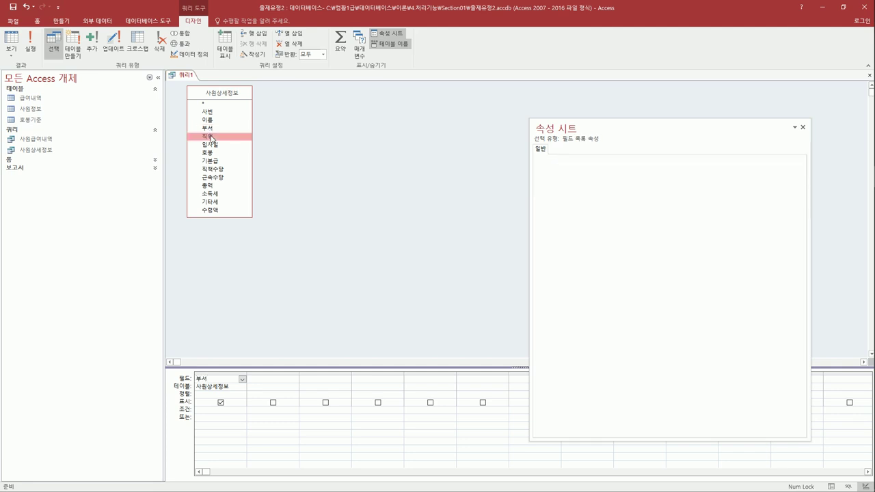
double_click(211, 138)
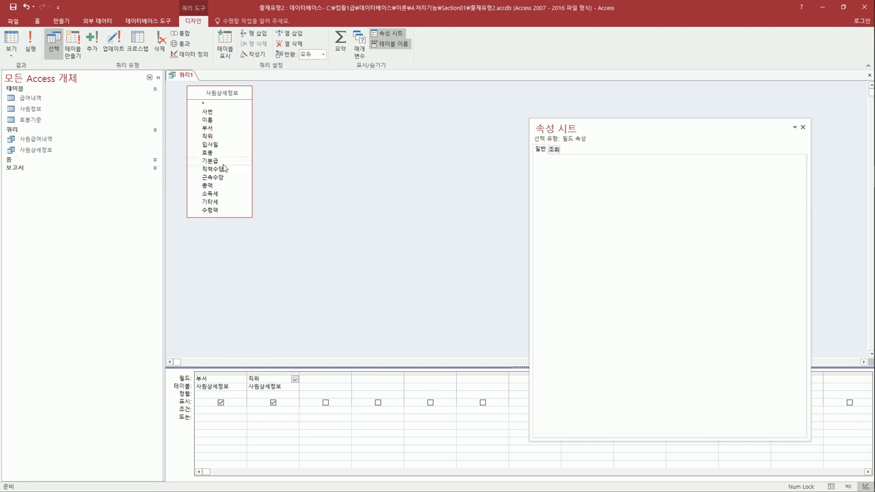
double_click(223, 163)
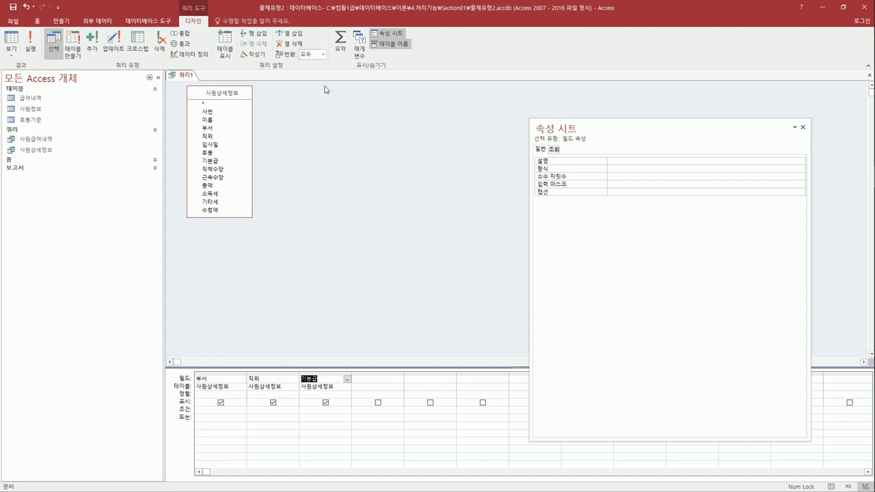
Turn the query into a summary query and set the 기본급 field's aggregate to 평균.
left_click(341, 48)
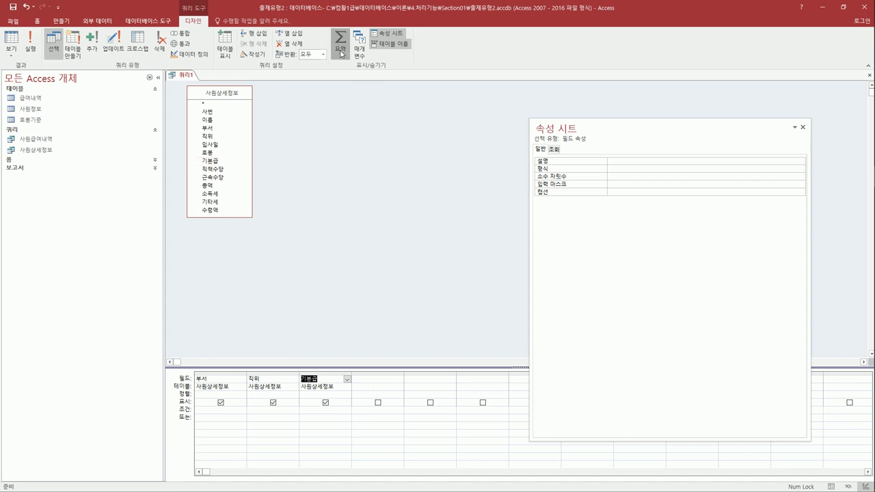
left_click(337, 395)
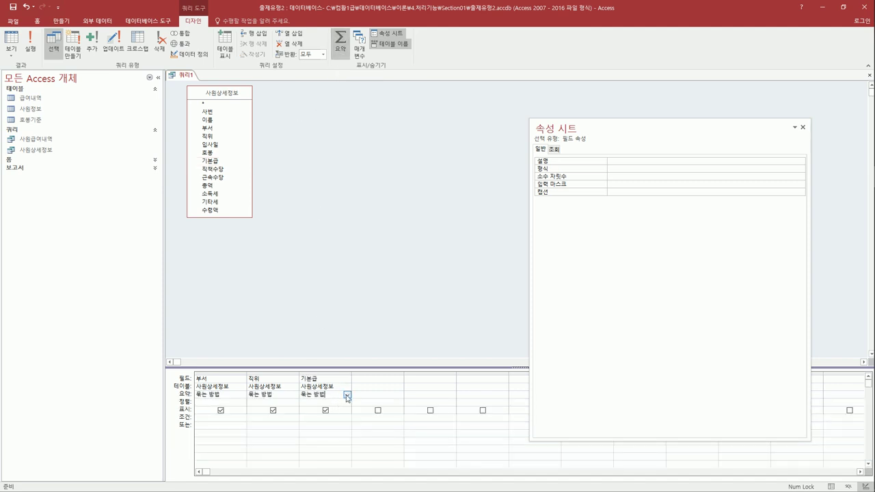
left_click(347, 395)
left_click(337, 419)
Add a calculated field after 기본급 with the expression [직책수당]+[근속수당].
left_click(364, 382)
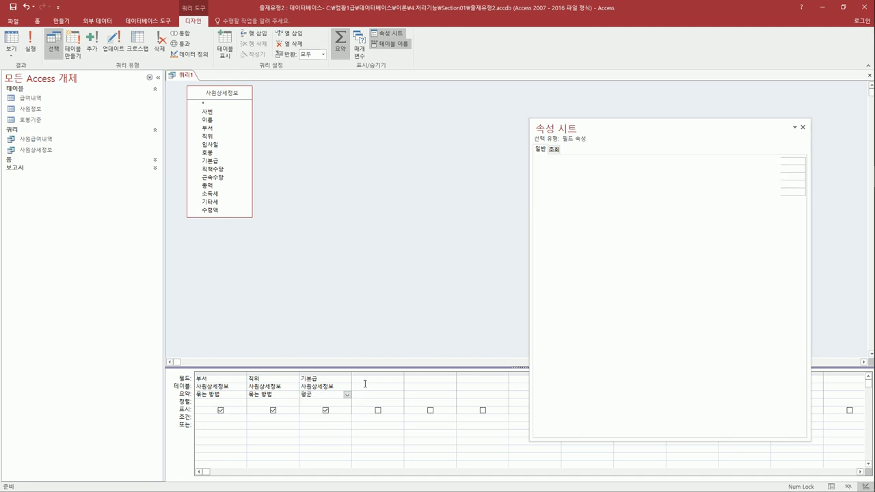
type("[직책수당]")
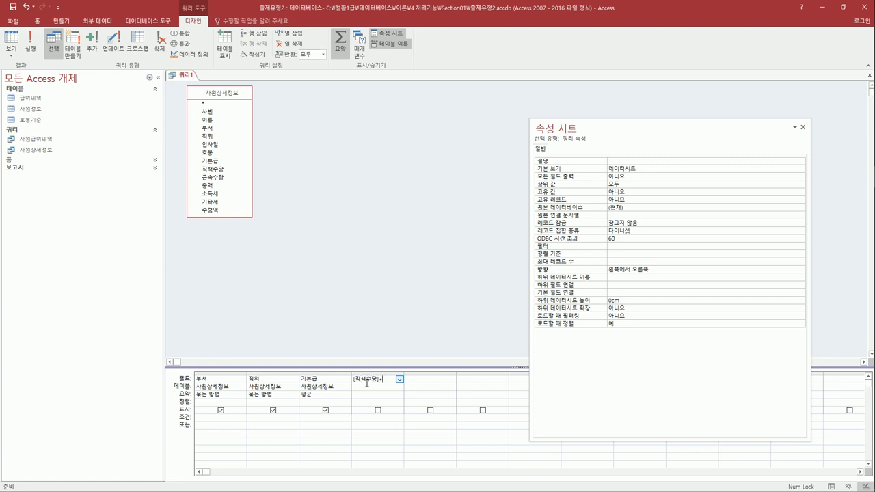
type("+[근속수당")
key("Tab")
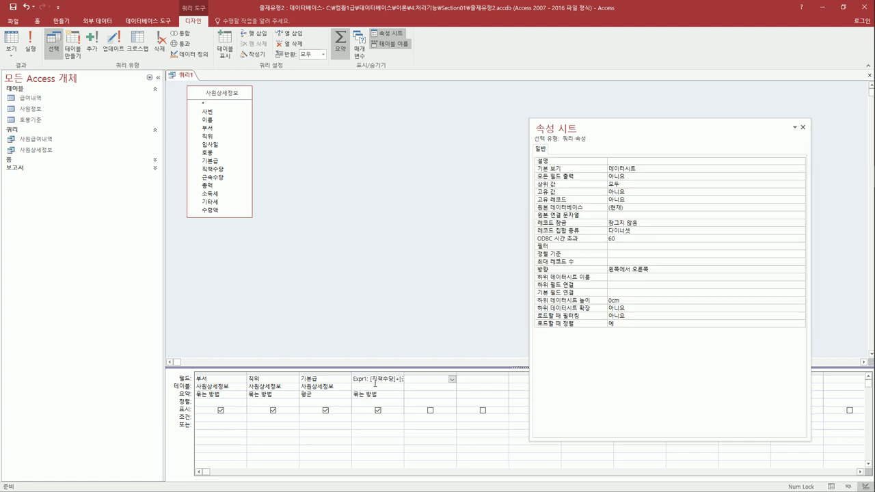
Set the summary function of the allowance-sum expression column to 평균 and display the query results.
left_click(381, 395)
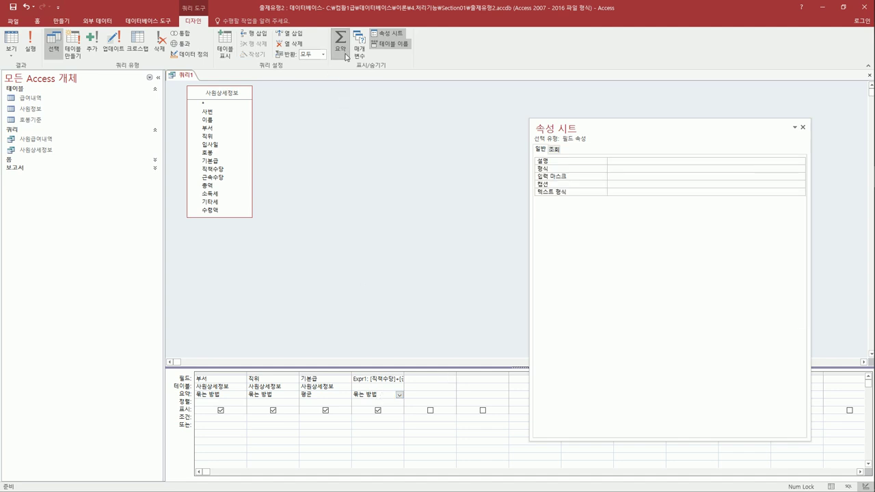
left_click(399, 394)
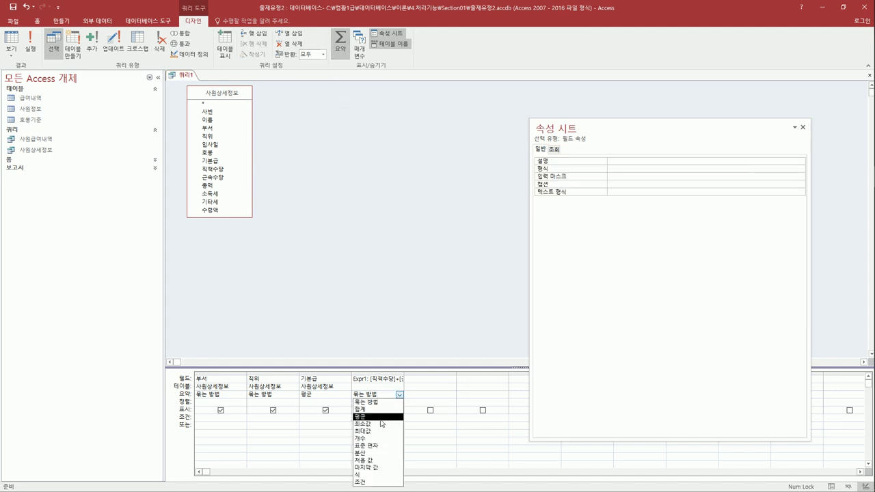
left_click(381, 418)
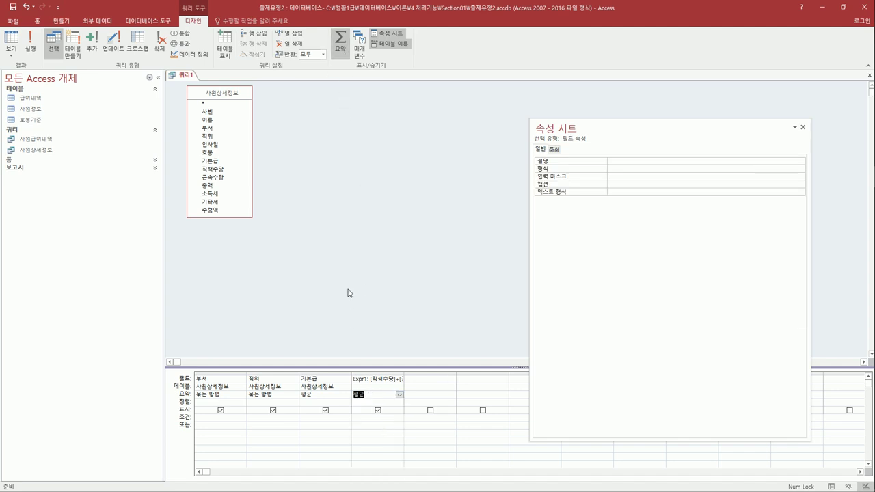
left_click(272, 450)
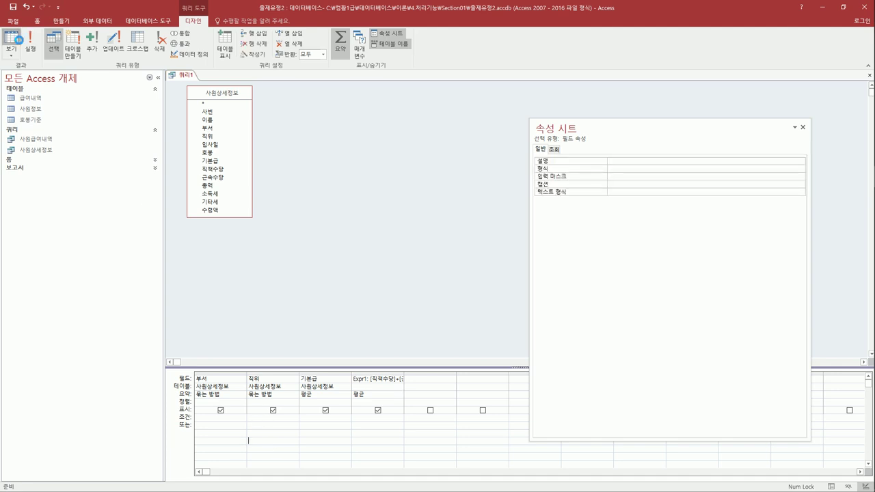
left_click(12, 39)
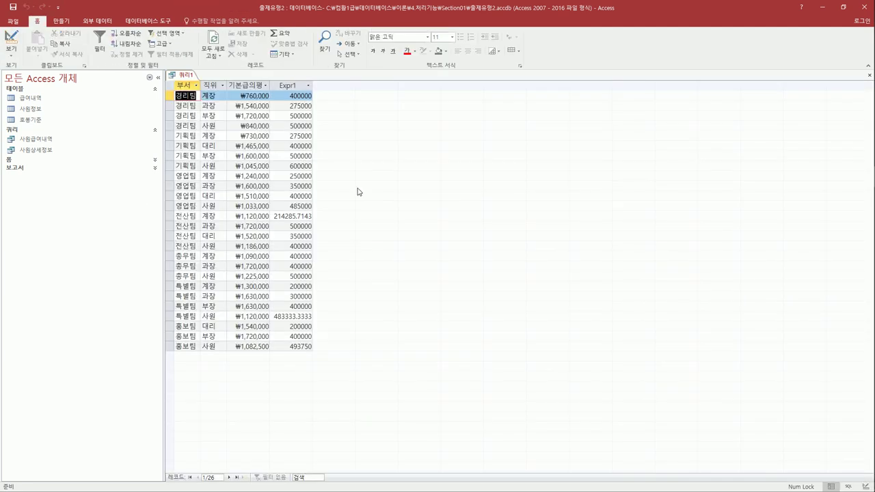
Format the Expr1 column as 통화, and fit the 기본급 average column's width in the query results.
left_click(11, 53)
left_click(29, 108)
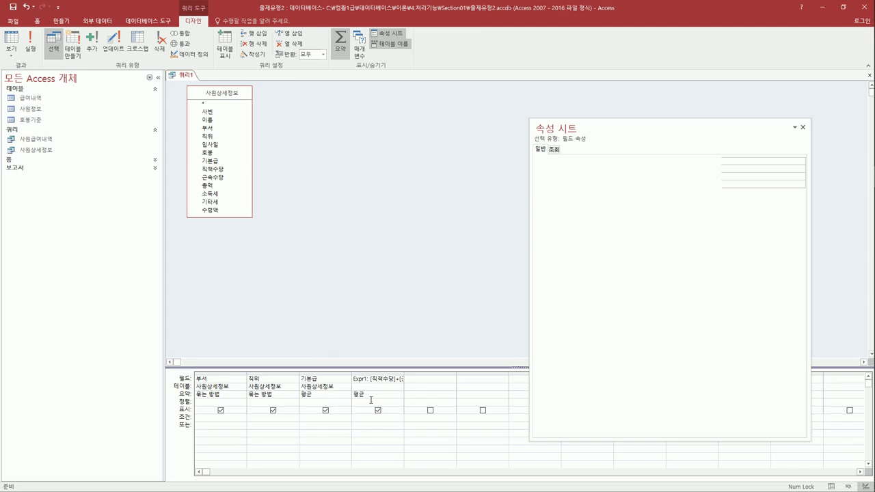
left_click(635, 169)
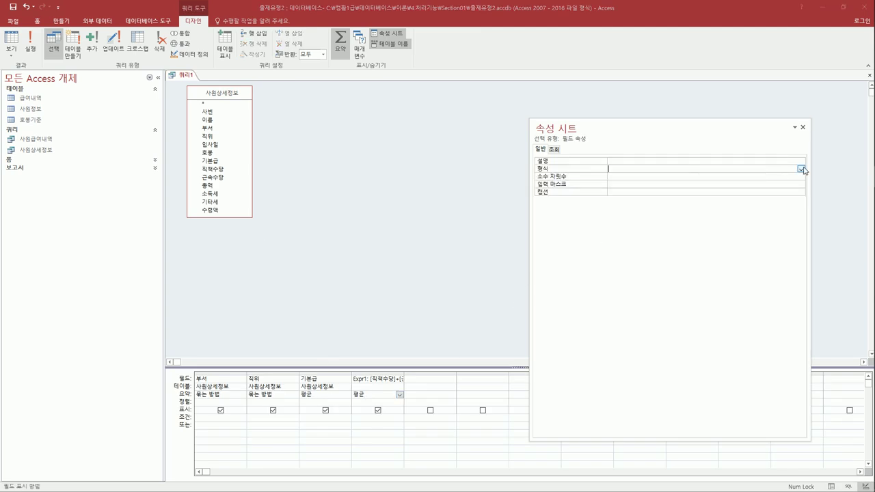
left_click(800, 169)
left_click(755, 184)
left_click(11, 41)
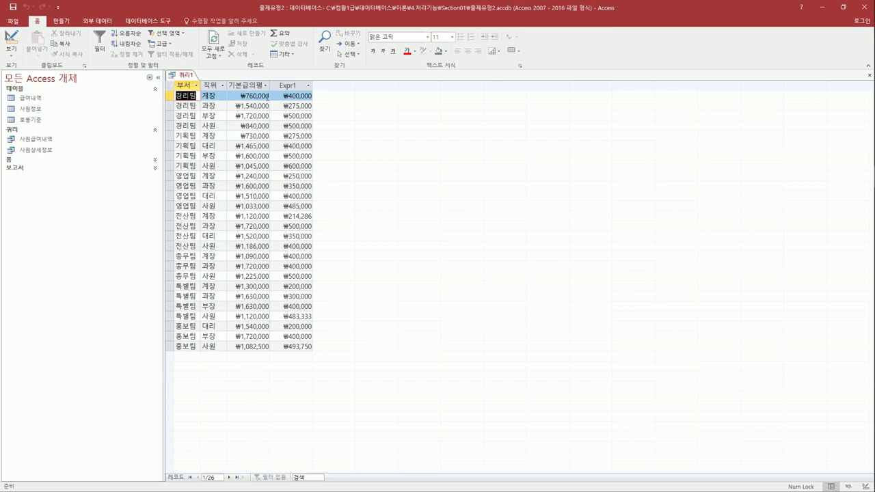
double_click(270, 88)
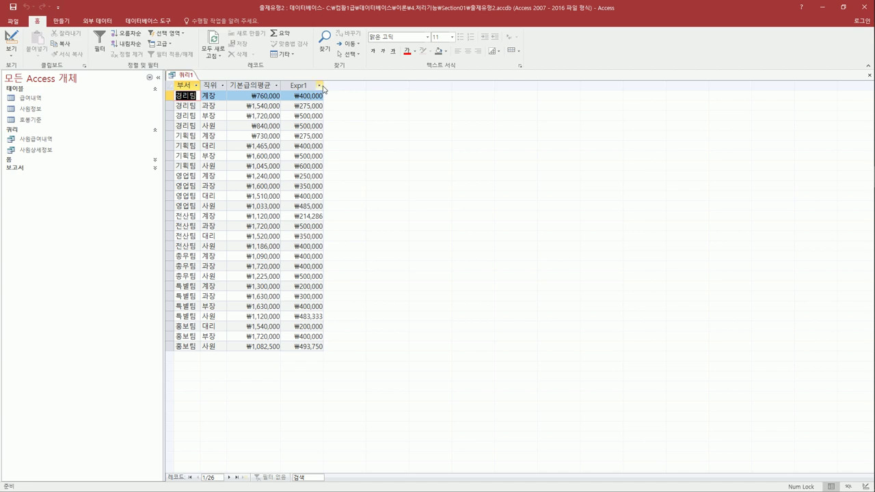
Give the averaged 기본급 field the column name 기본급 평균 in the query design.
left_click(11, 39)
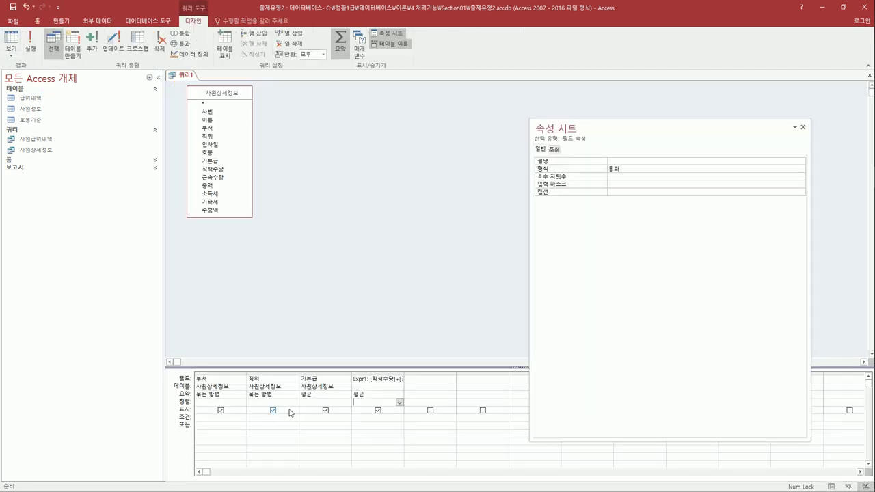
left_click(308, 380)
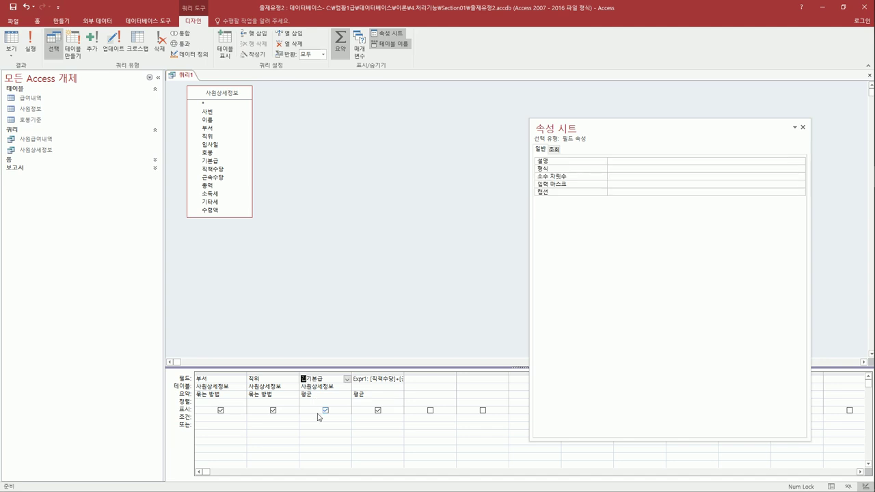
type("기본급 평균:기본")
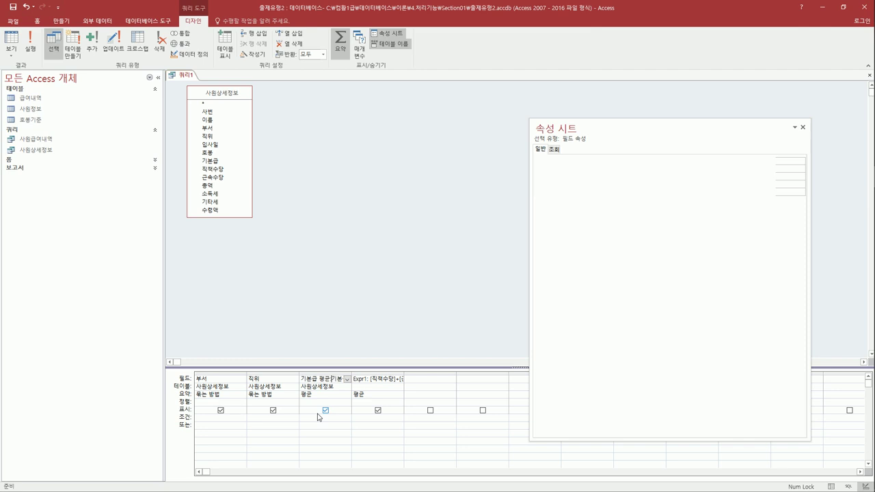
key("Tab")
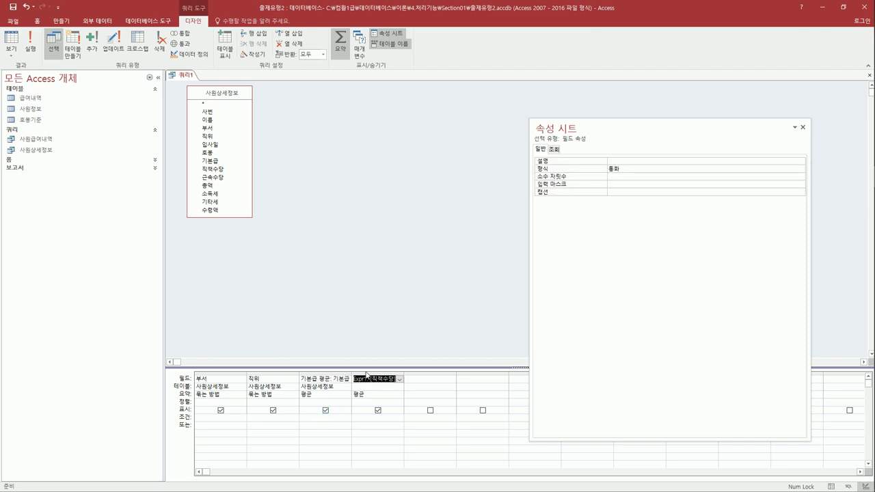
Replace the Expr1 name of the allowance-sum expression with 수당합 평균.
left_click(369, 379)
left_click_drag(364, 379, 353, 380)
type("수당")
key("Delete")
type("합계")
key("Return")
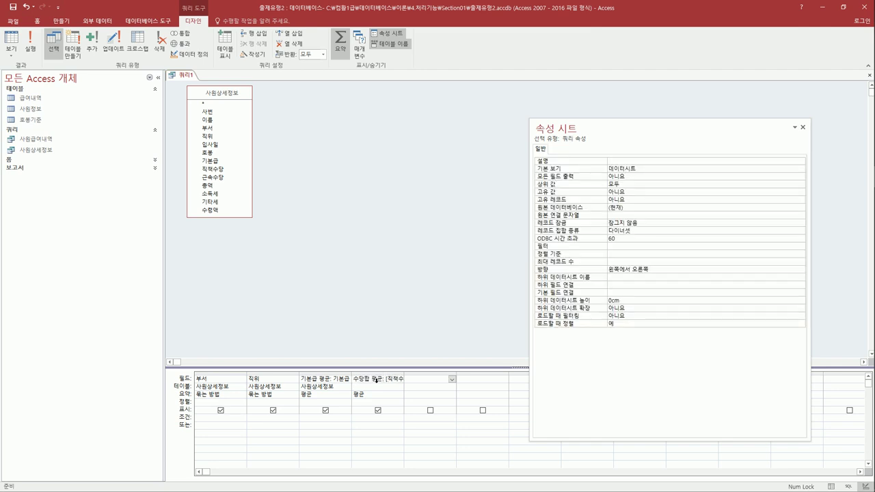
Restrict the 부서 field with the criterion In ("전산팀","특별팀","홍보팀") and display the query results.
left_click(228, 425)
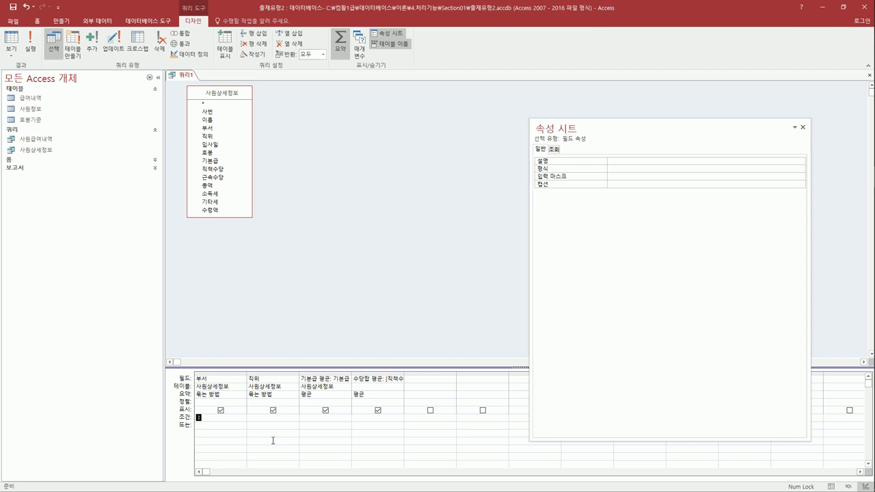
type("in (")
type("전산팀,")
type(" 특")
type("팀, ")
type("영업팀)")
key("Return")
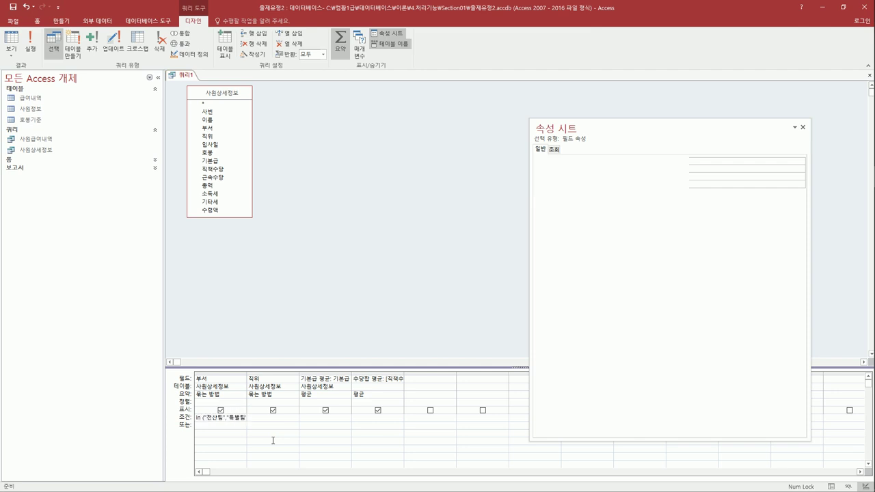
double_click(247, 374)
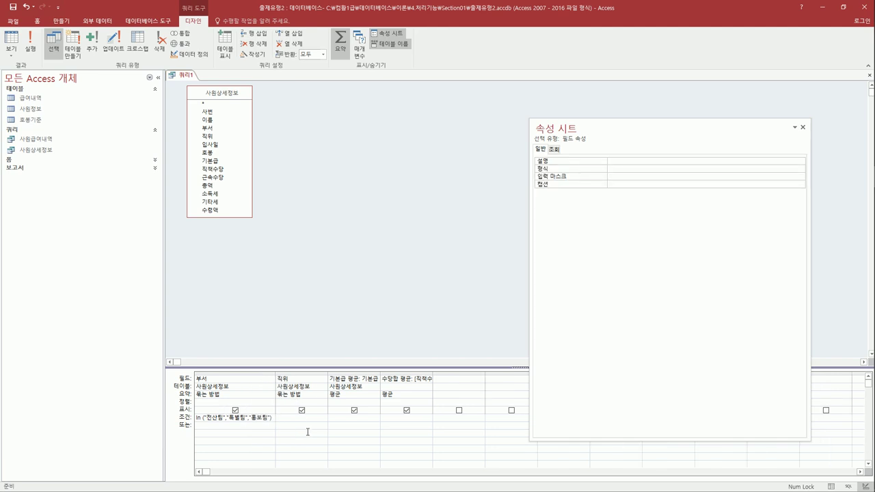
left_click(12, 40)
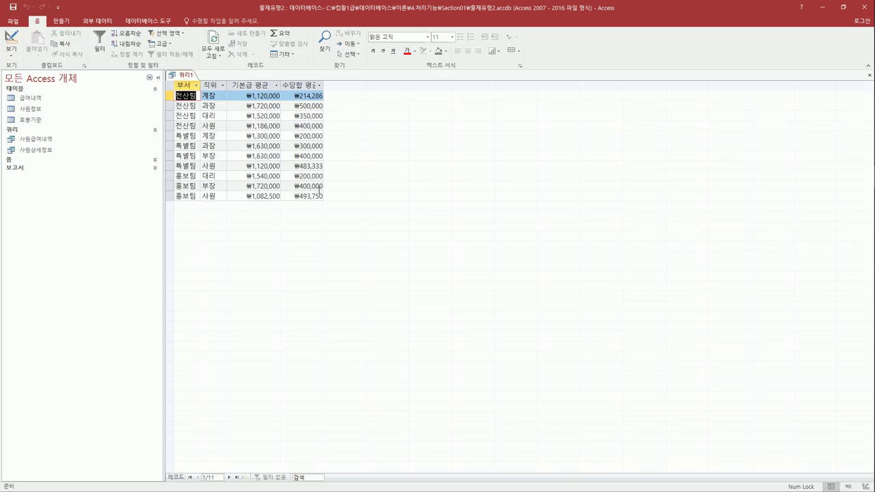
Save the query as 직위지급평균 with the 수당합 평균 column fitted to its heading, and close it.
double_click(323, 85)
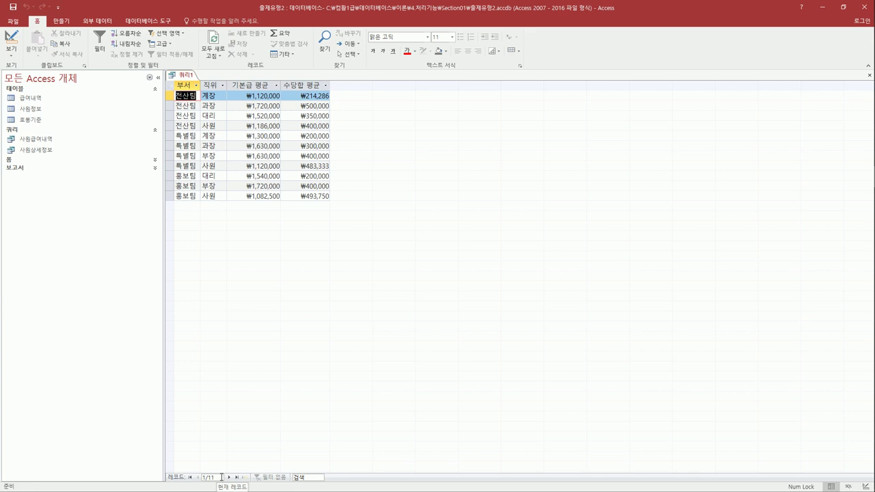
left_click(12, 7)
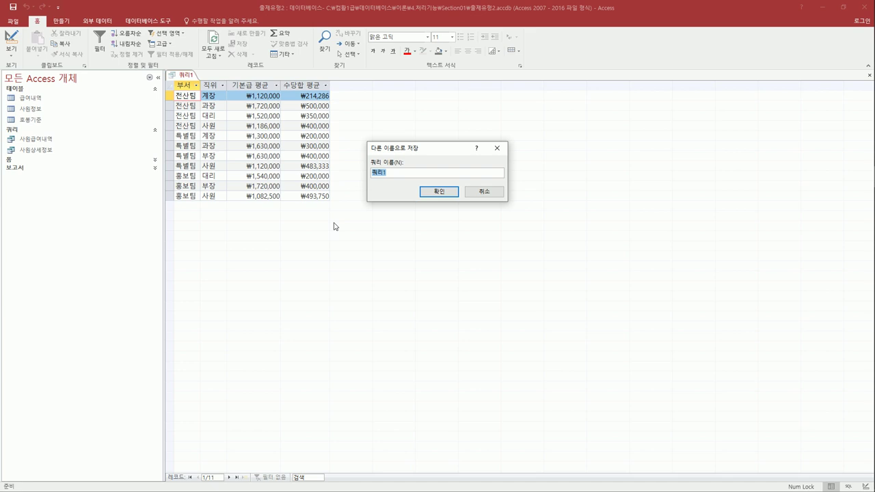
type("직ㅇ")
type("지급평균")
left_click(438, 192)
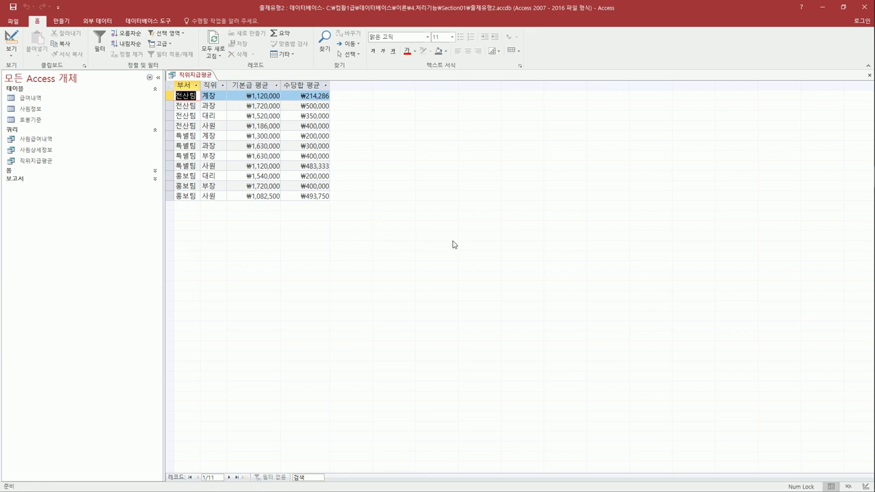
left_click(869, 74)
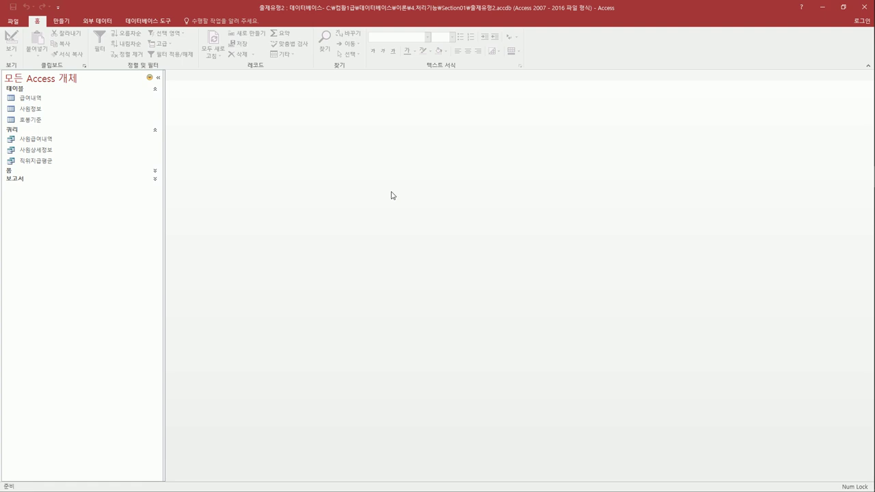
Create a new query design based on the 사원상세정보 query and enlarge its field list to show every field.
left_click(61, 22)
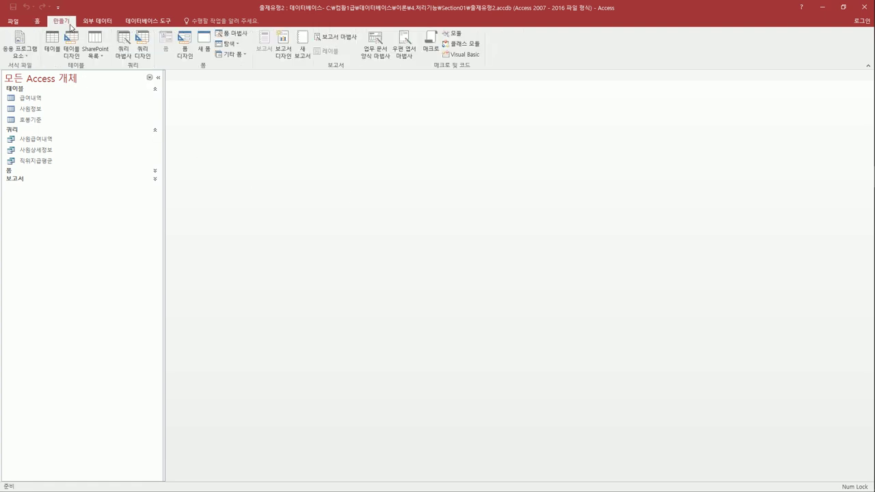
left_click(141, 49)
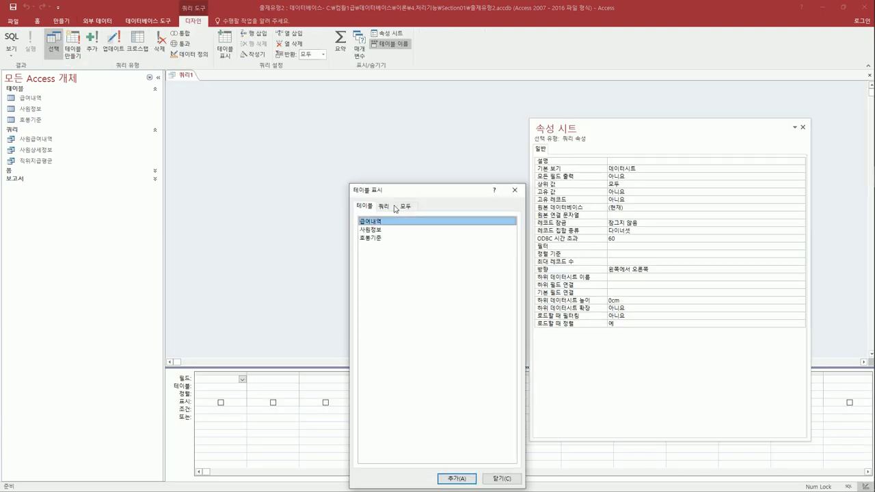
left_click(392, 206)
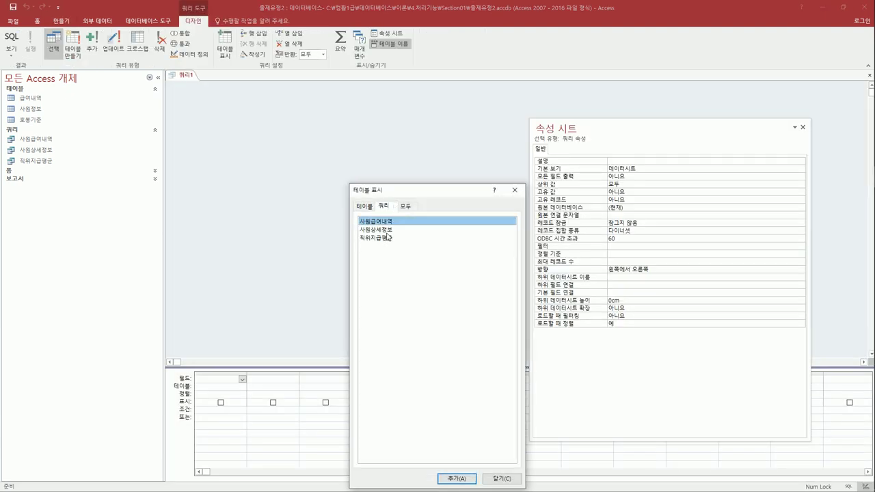
left_click(387, 231)
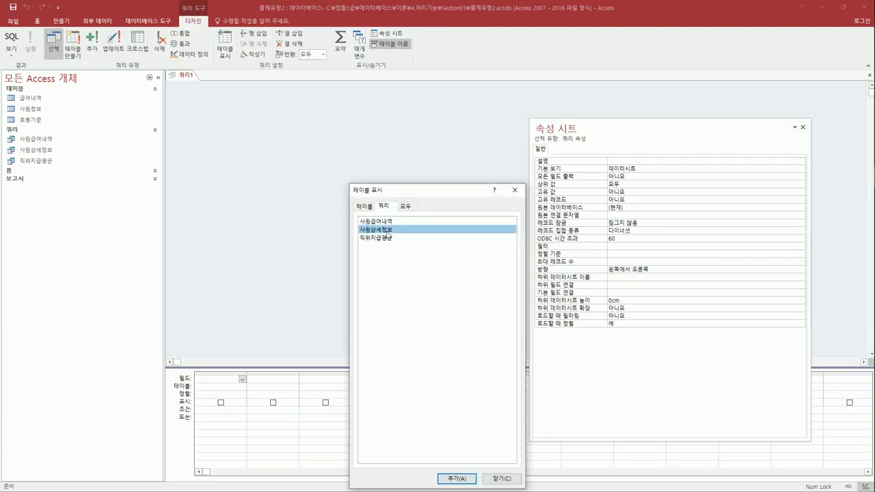
double_click(387, 231)
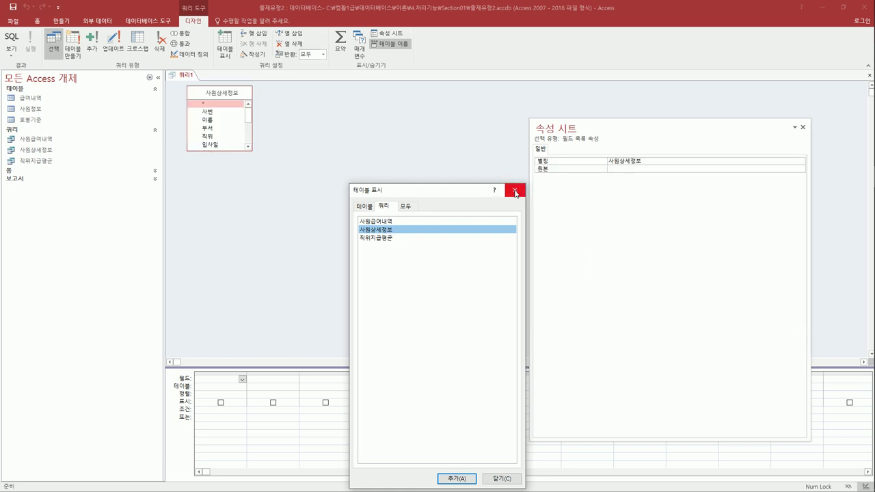
left_click(515, 193)
left_click_drag(240, 152, 239, 225)
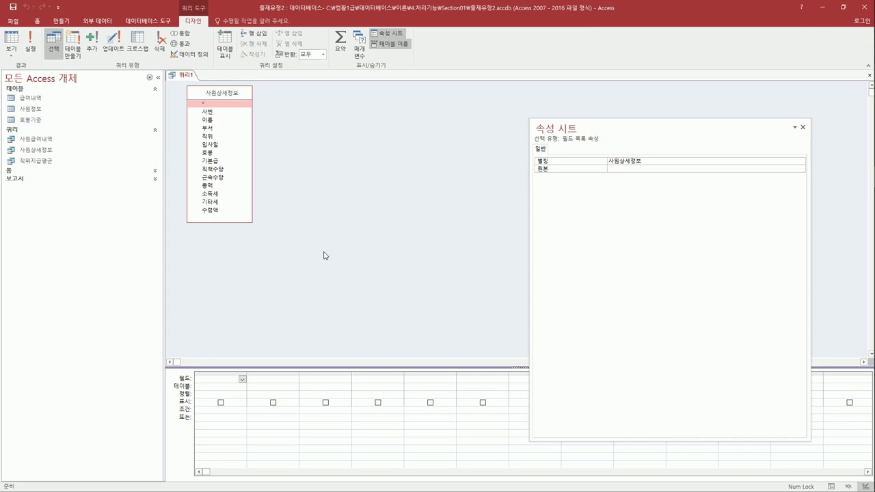
Add the 직위, 부서 and 사번 fields to the new query in that order.
left_click(218, 137)
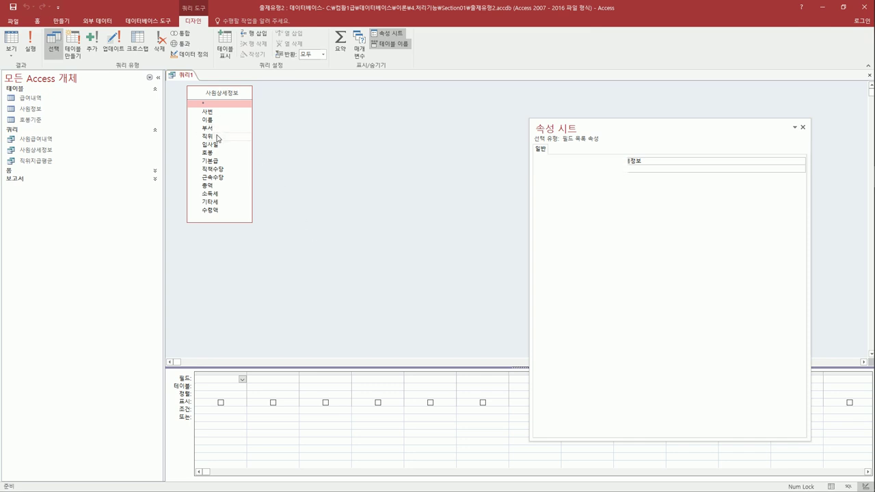
double_click(217, 137)
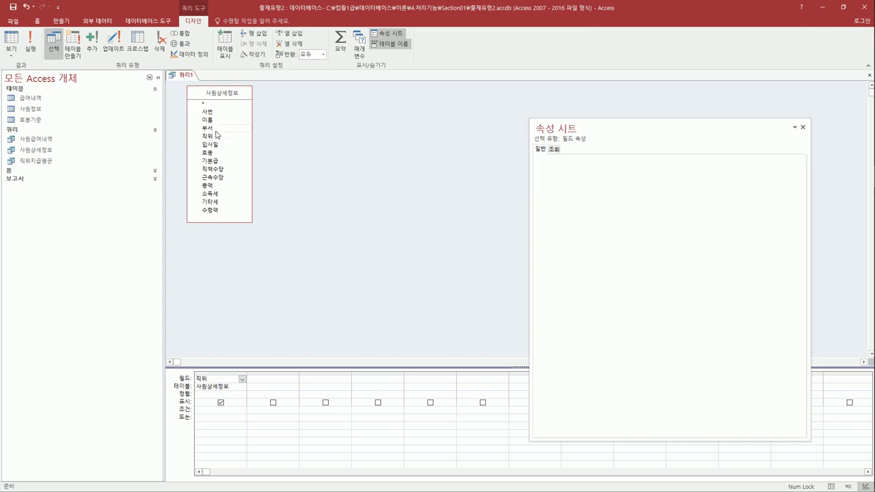
double_click(214, 129)
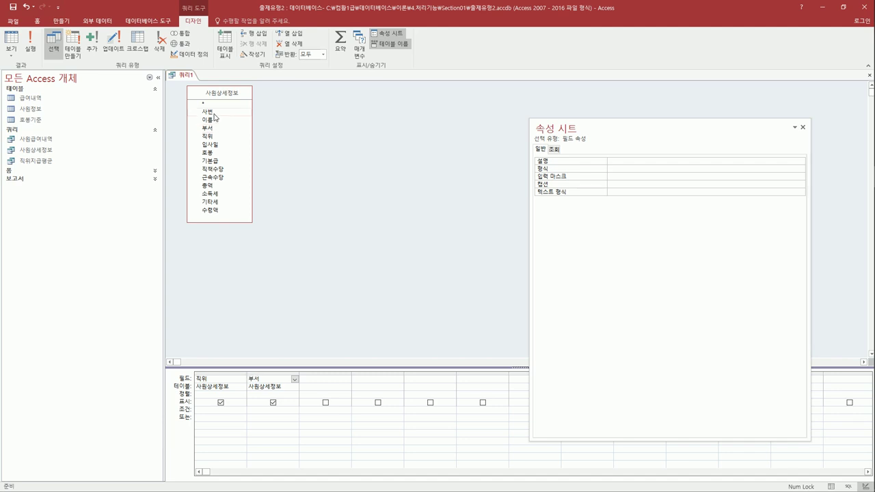
double_click(208, 112)
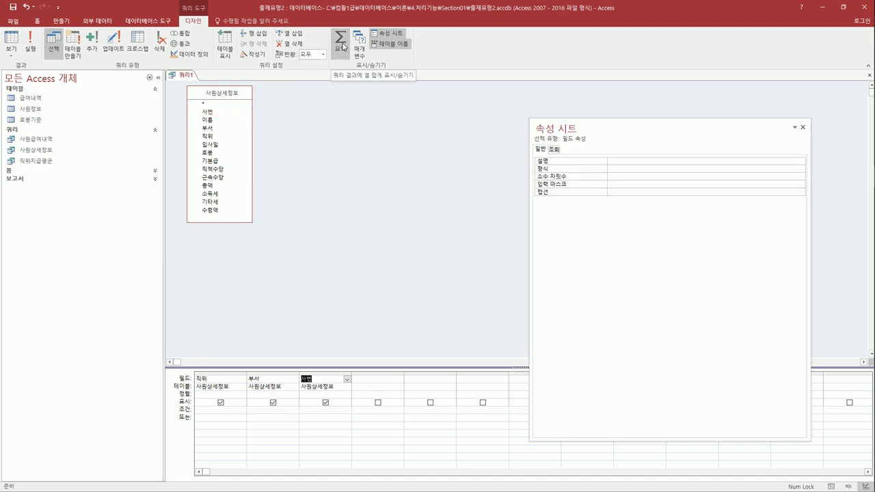
Turn on the summary row and set the 사번 field's function to 개수.
left_click(340, 43)
left_click(341, 395)
left_click(347, 395)
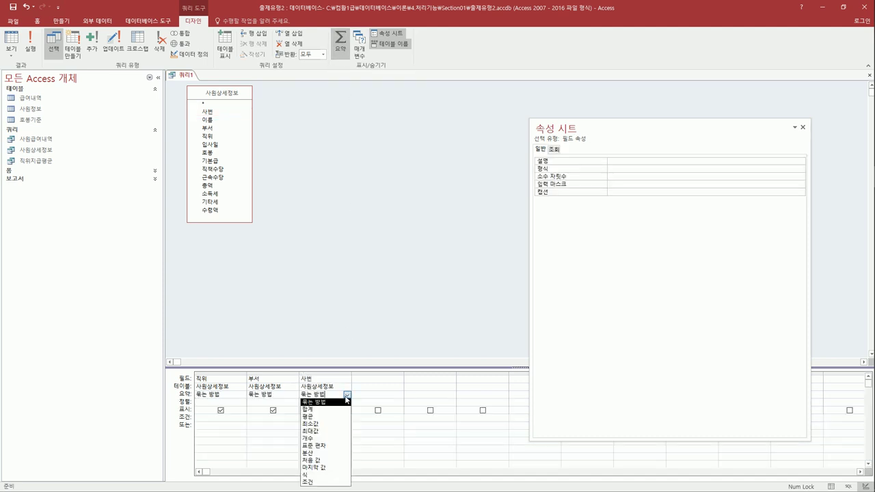
left_click(332, 438)
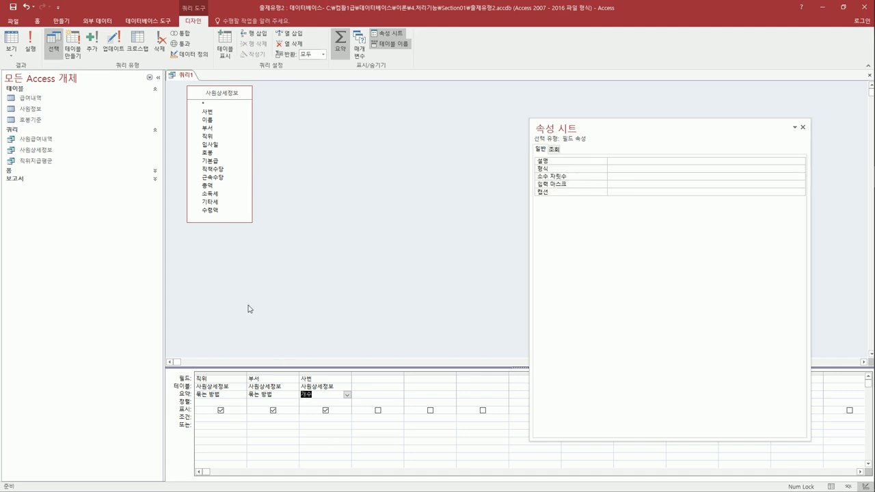
Add the 수령액 field to the query and set its summary function to 평균.
double_click(220, 212)
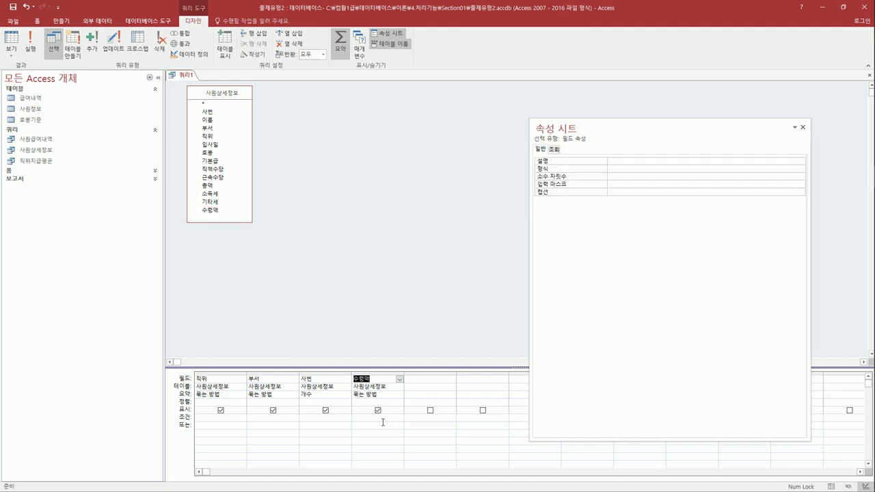
left_click(397, 398)
left_click(399, 394)
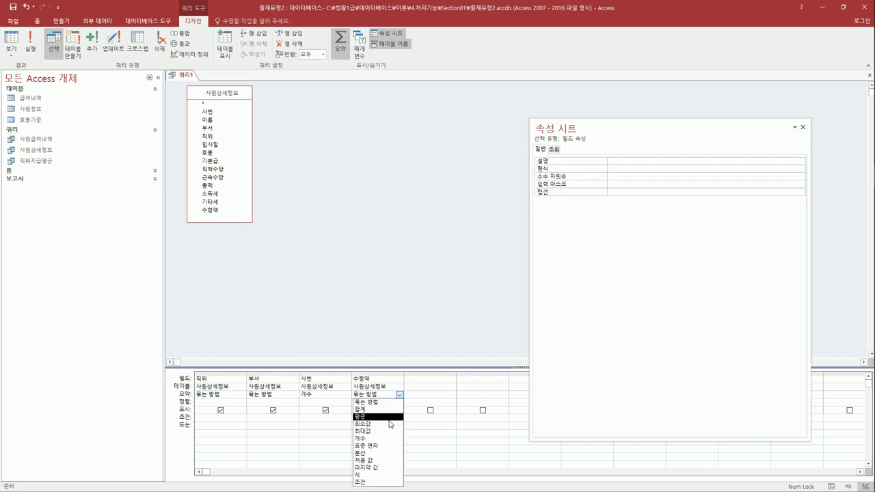
left_click(389, 418)
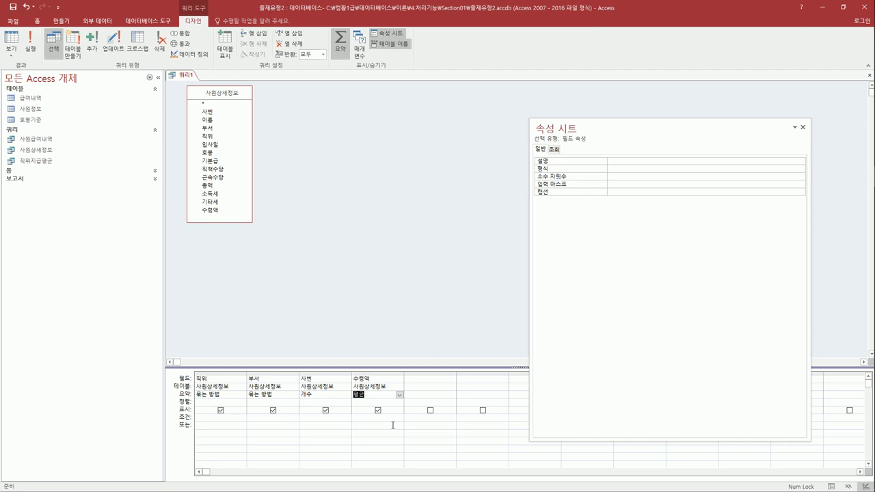
Give the 사번 count the alias 인원수 and the 수령액 average the alias 평균수령액.
key("Up")
key("Up")
key("Left")
type("인원수:")
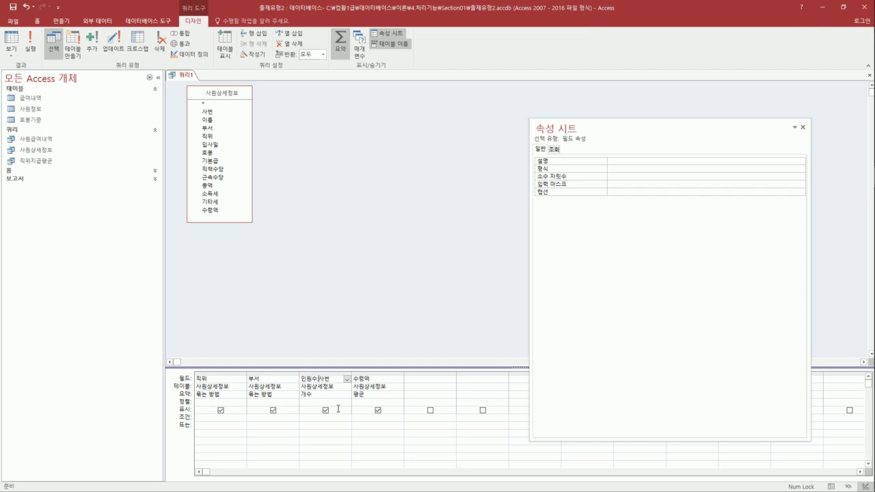
key("Tab")
type("평균")
type("수령액:")
key("Tab")
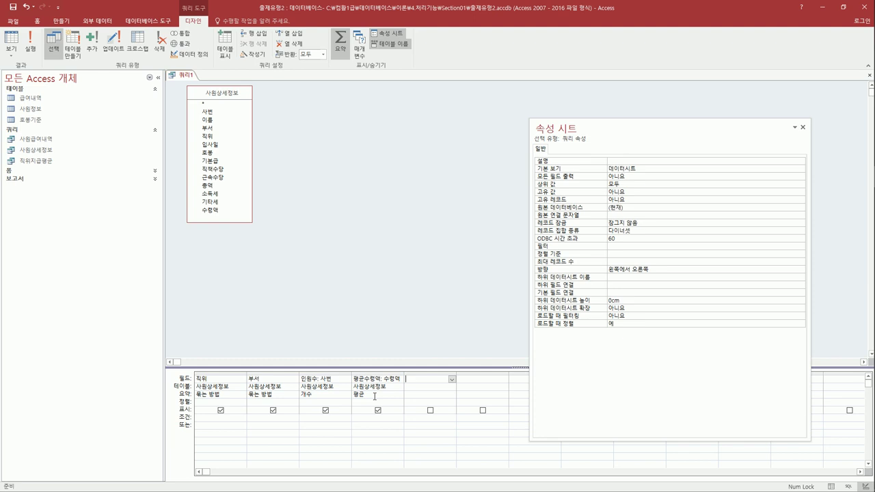
Set the 직위 criterion to the parameter [조회할 직위를 입력하시오] and adjust the column width to fit it.
left_click(215, 418)
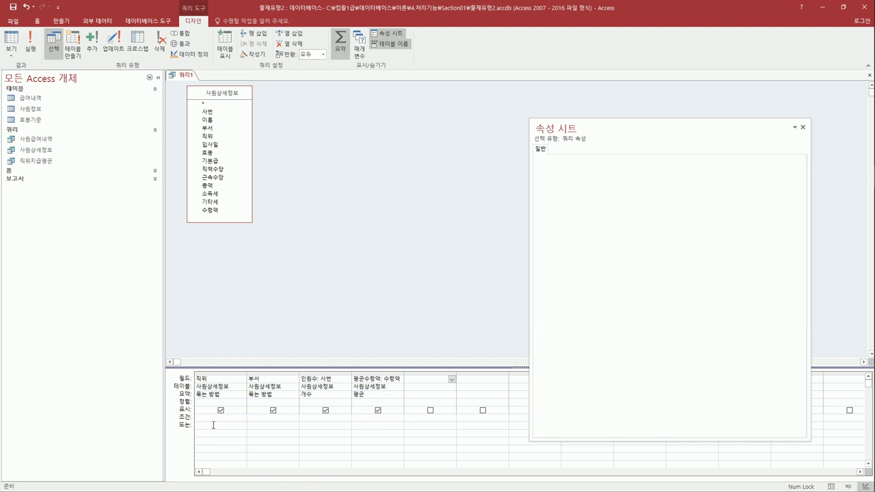
left_click_drag(247, 376, 317, 376)
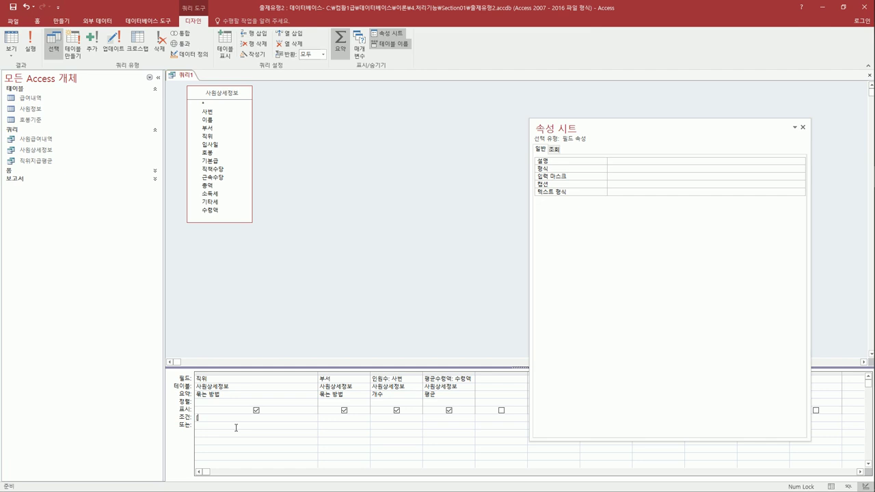
type("[조회하")
type("ㄹ 직위를 ")
type("입력하시오]")
left_click_drag(318, 378, 273, 378)
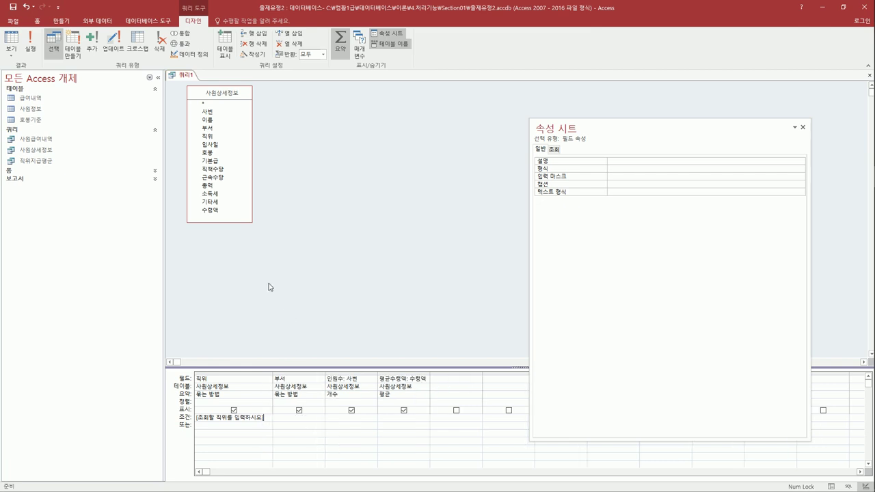
View the query's datasheet using 과장 as the 직위 parameter value.
left_click(11, 40)
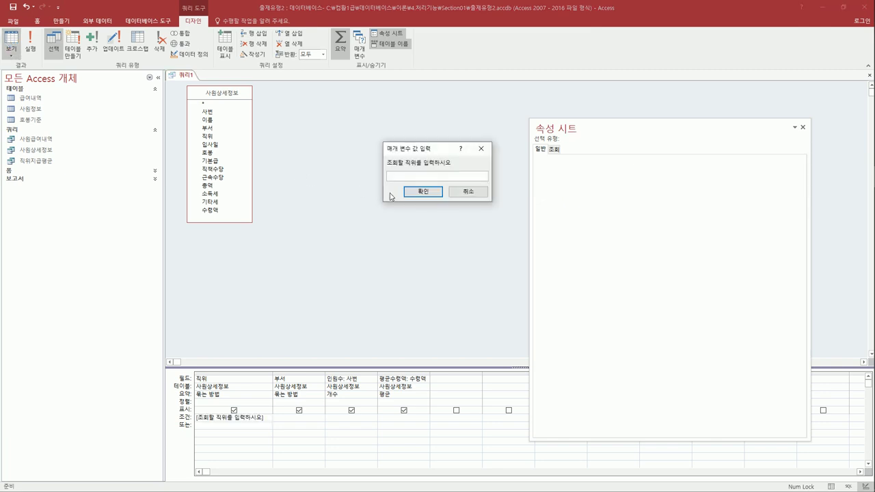
type("과장")
key("Return")
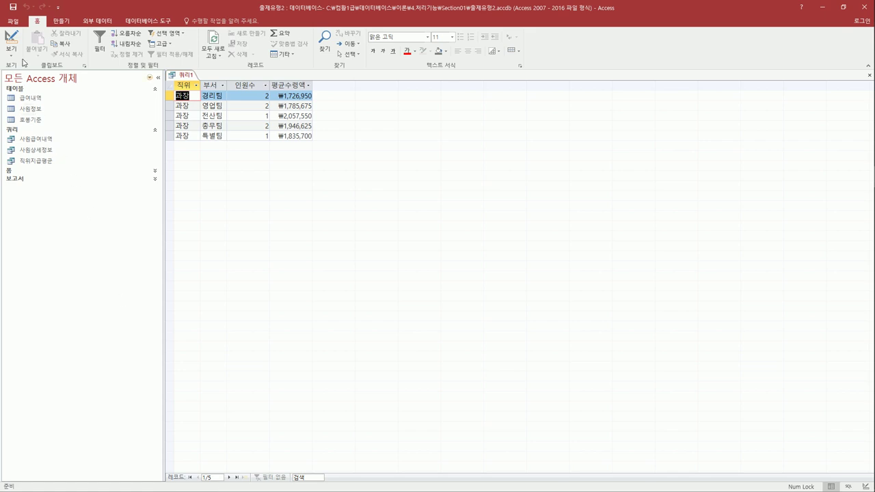
Save the query as 직위별조회 and close it.
left_click(13, 8)
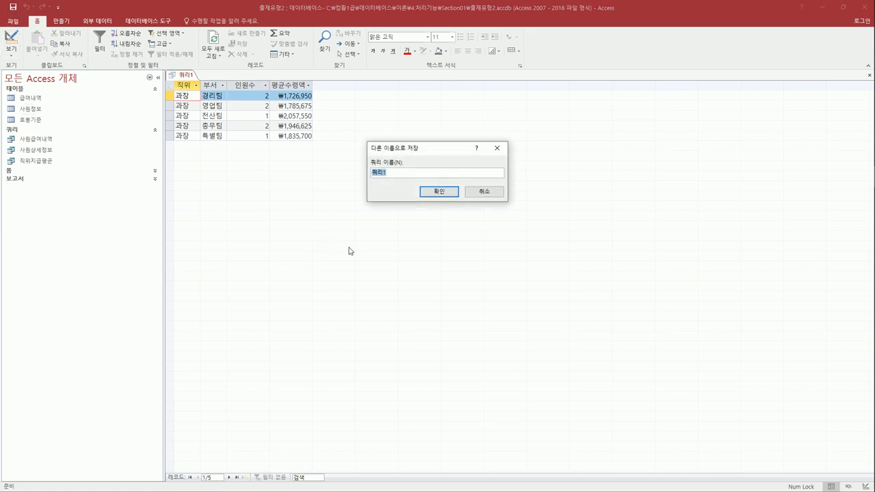
type("ㅈ")
type("위별조회")
left_click(442, 191)
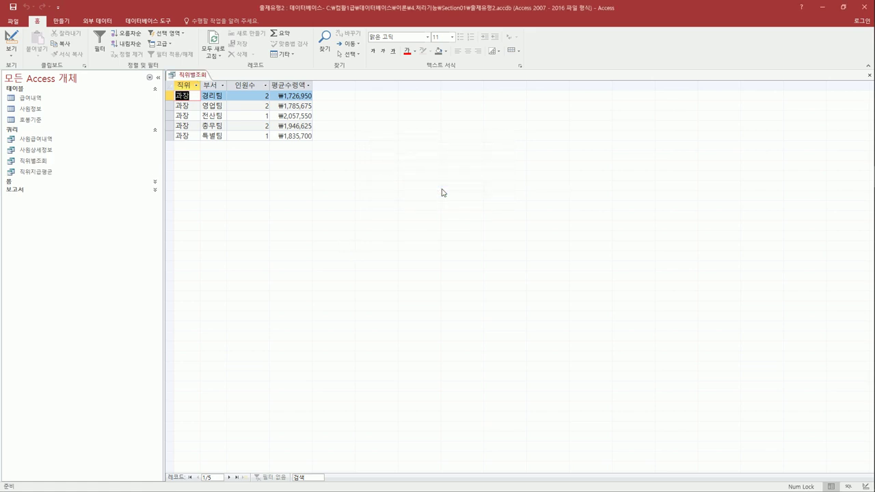
left_click(869, 75)
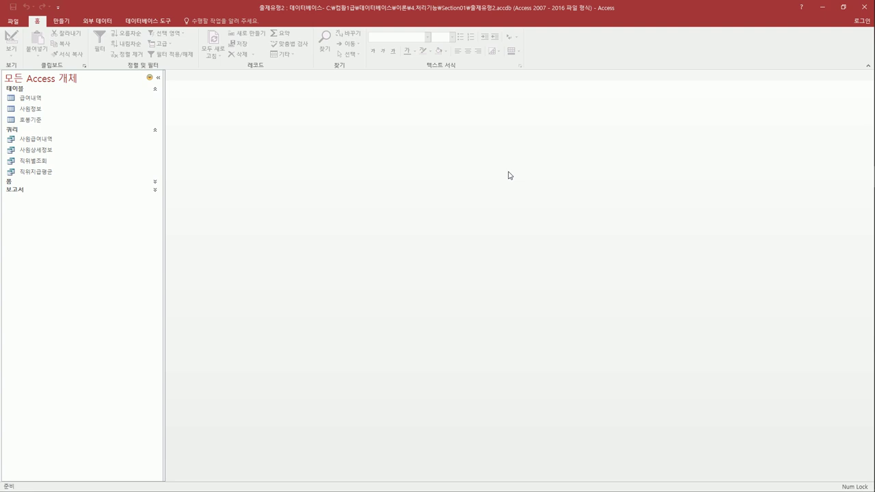
Start a new crosstab query with the wizard, using the 사원상세정보 query as its source.
left_click(61, 26)
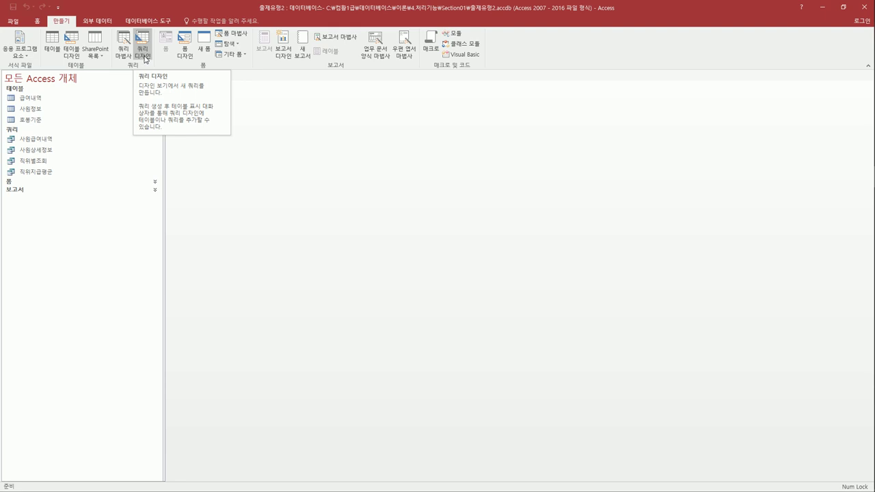
left_click(123, 46)
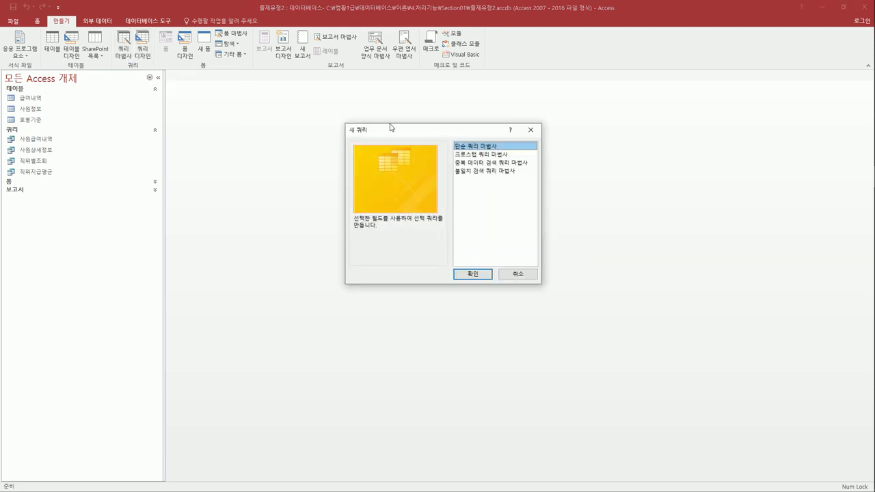
left_click_drag(390, 127, 326, 109)
left_click(428, 136)
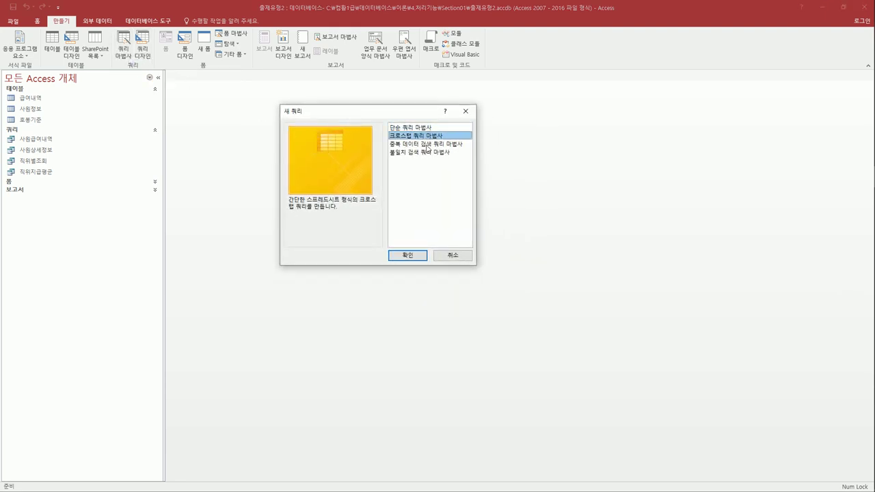
left_click(414, 255)
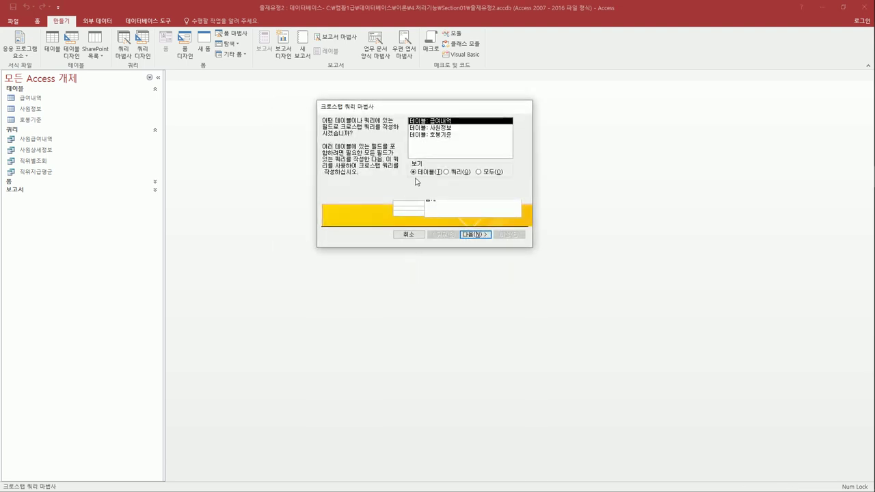
left_click(454, 174)
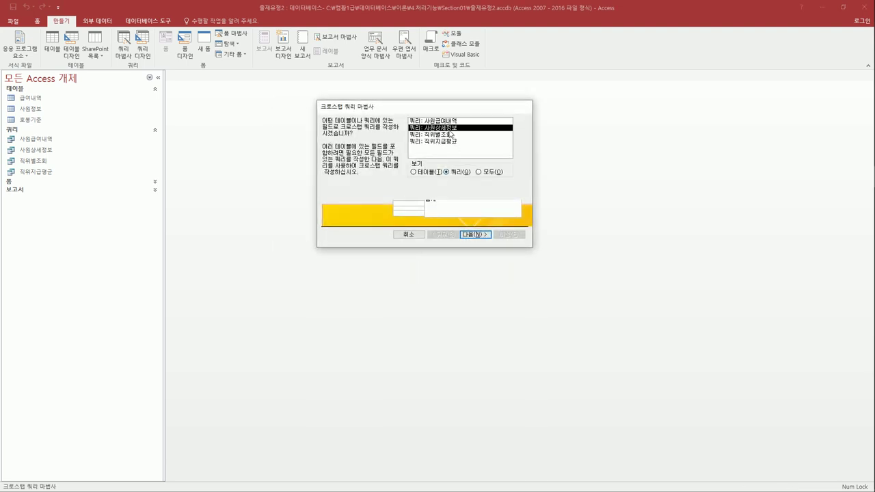
left_click(450, 128)
left_click(474, 236)
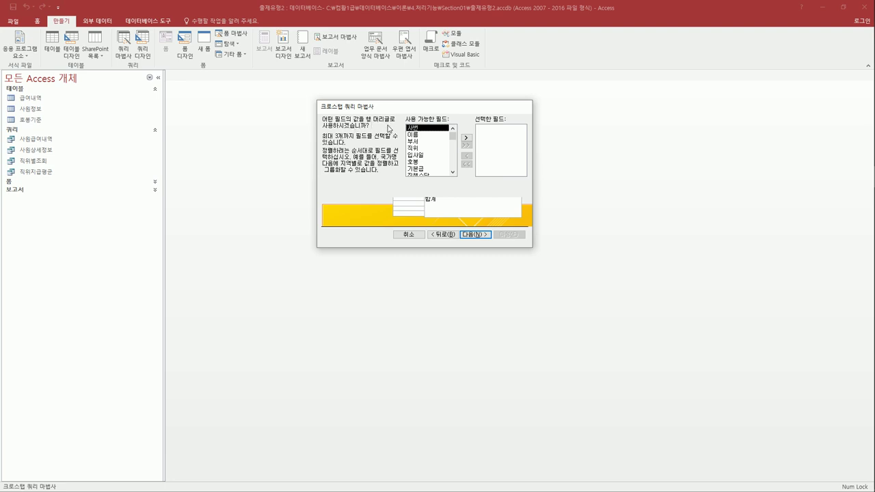
Choose 부서 and 입사일 as the crosstab's row headings and continue to the column heading choice.
left_click(426, 144)
double_click(427, 144)
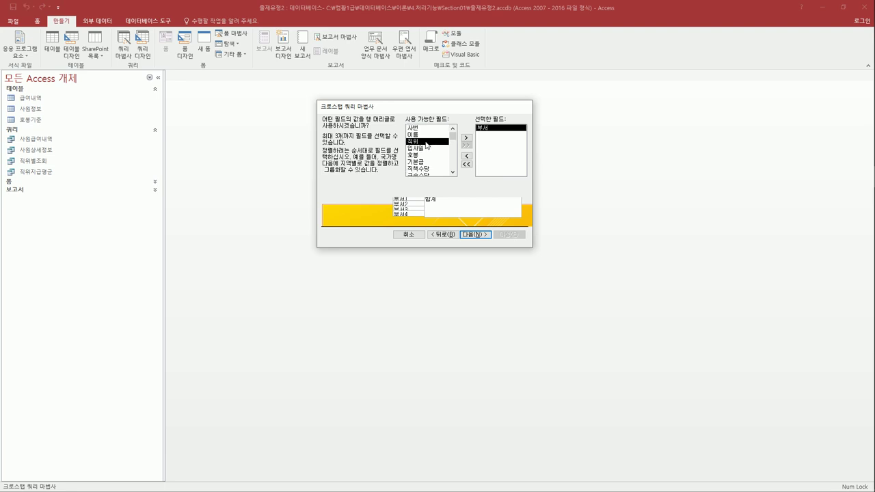
left_click(425, 149)
double_click(424, 148)
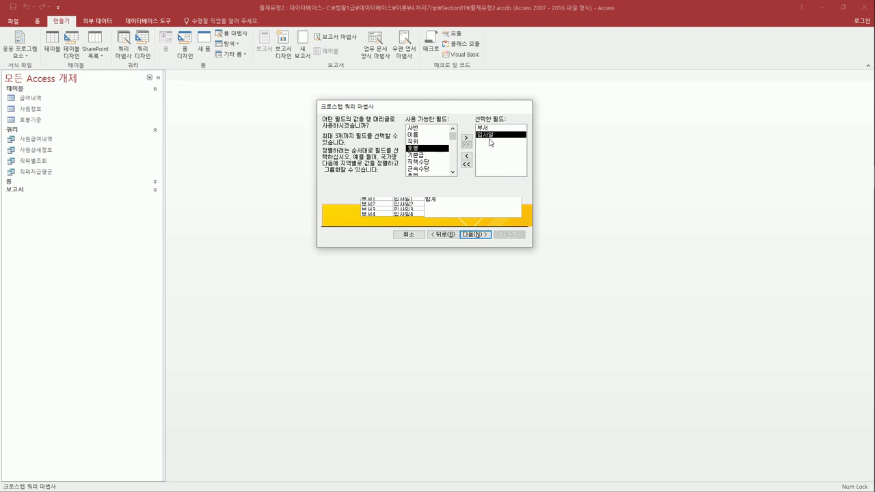
left_click(472, 236)
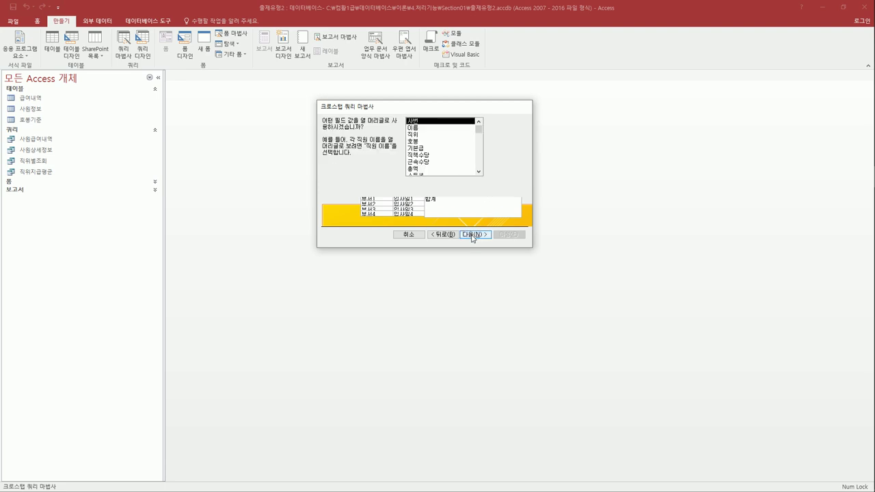
Use 직위 as the crosstab's column heading and calculate the 개수 of 사번 as its value.
left_click(429, 135)
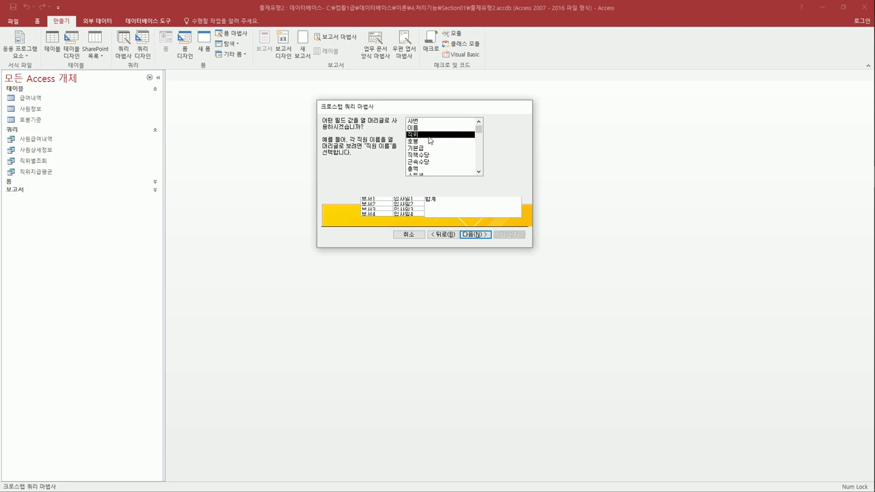
left_click(470, 237)
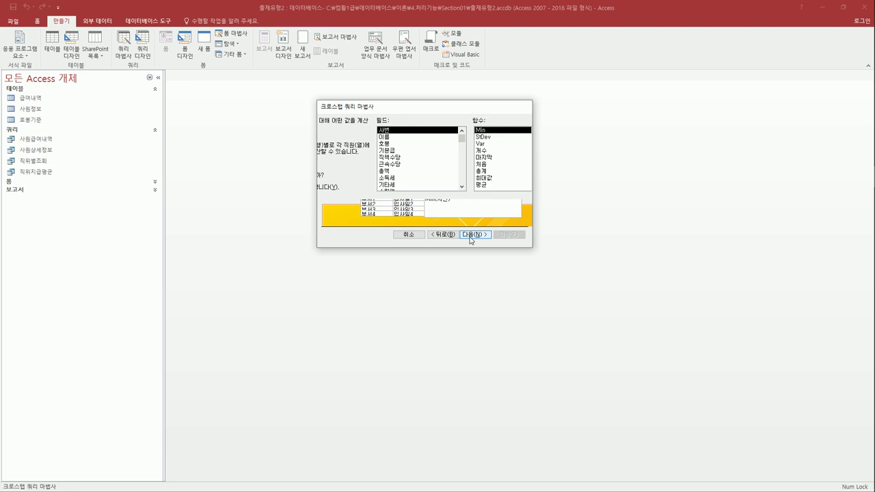
left_click(493, 149)
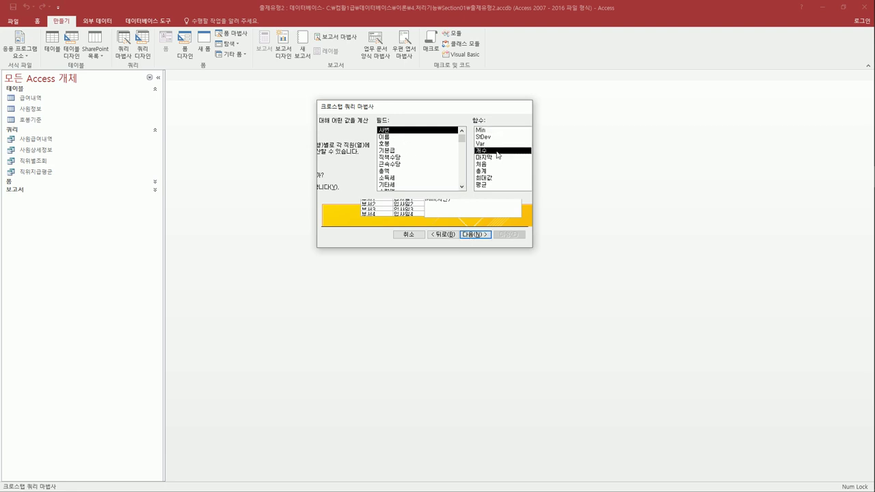
left_click(476, 235)
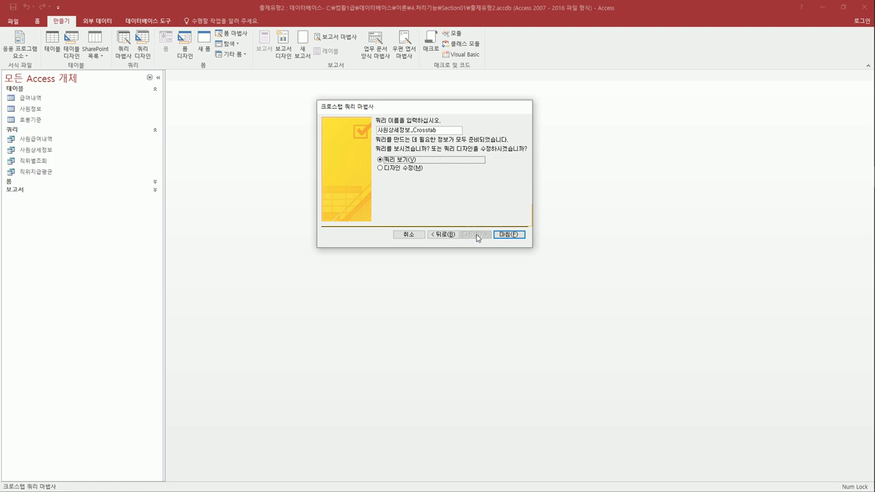
Name the crosstab query 2005년이후입사자수 and finish the wizard with the option to modify the design.
left_click(412, 170)
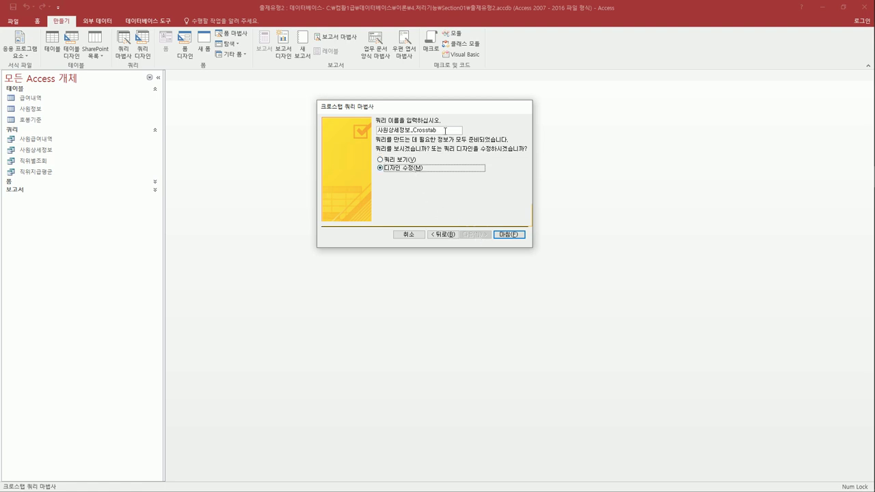
left_click_drag(446, 130, 374, 130)
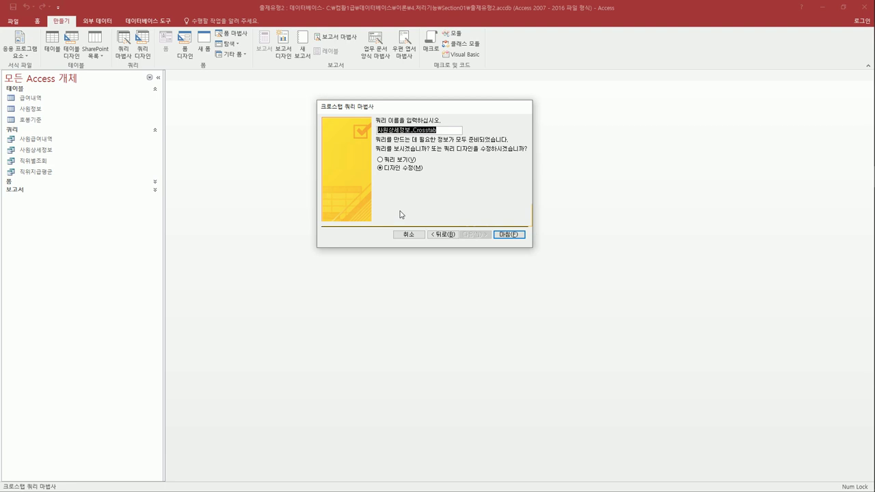
key("BackSpace")
type("2005")
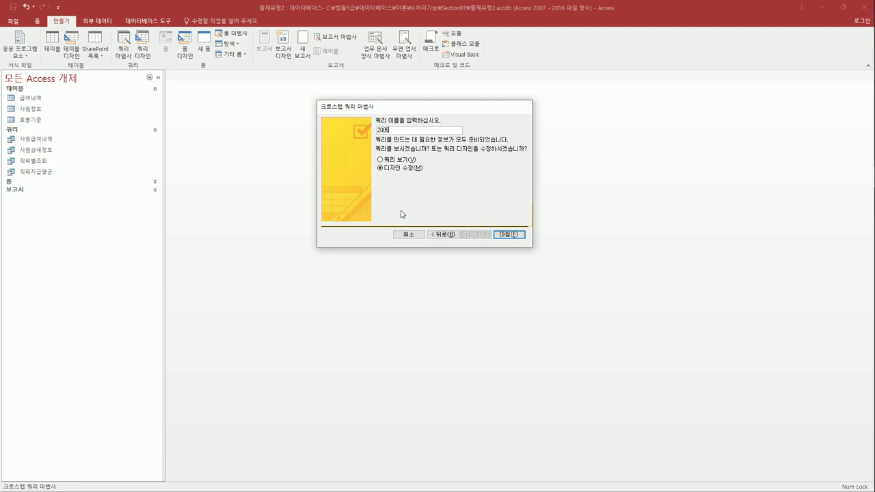
type("년이후입사자수")
left_click(509, 234)
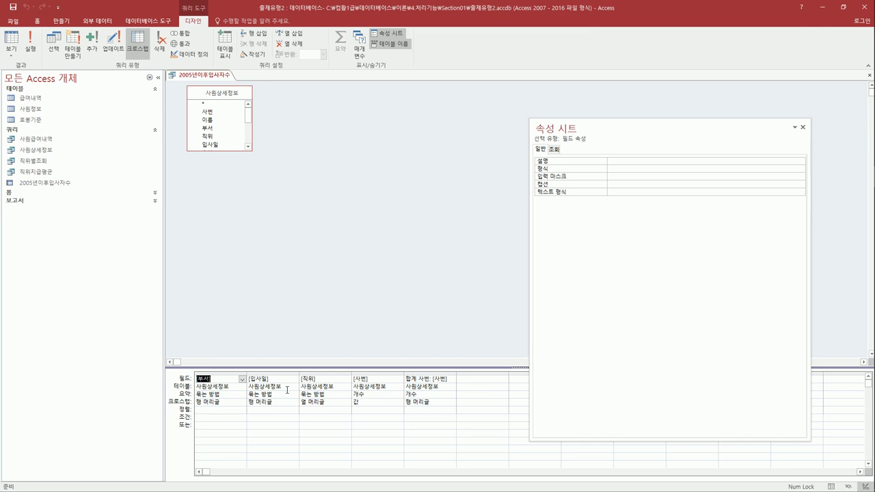
Change the 입사일 row heading to the expression 입사년도: Year([입사일]) and widen its column to show it fully.
left_click(252, 385)
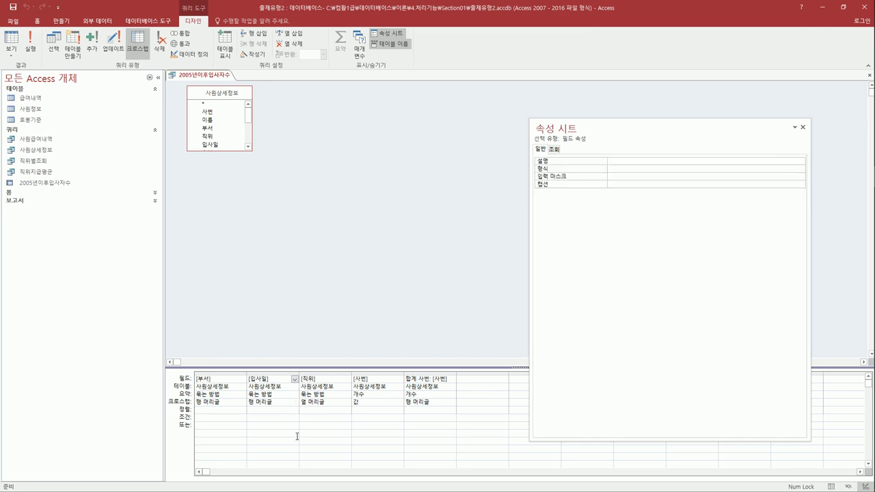
type("입사년도: year([입")
key("End")
left_click(290, 410)
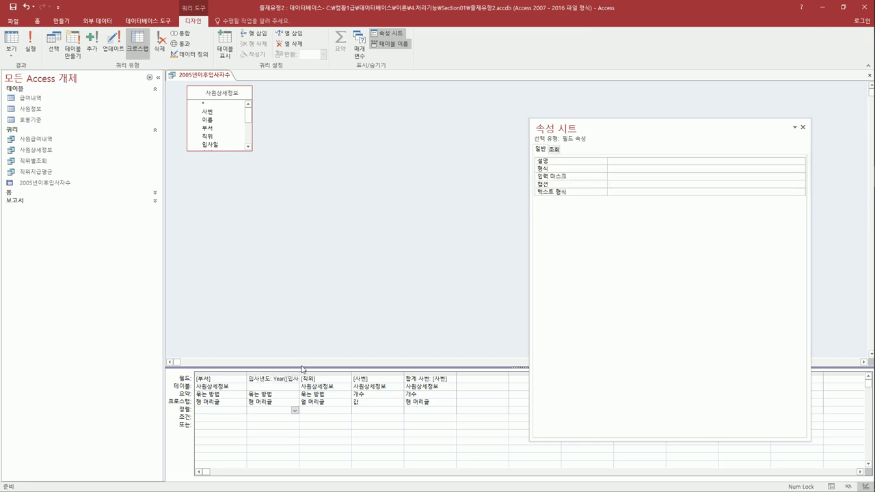
left_click_drag(304, 378, 343, 378)
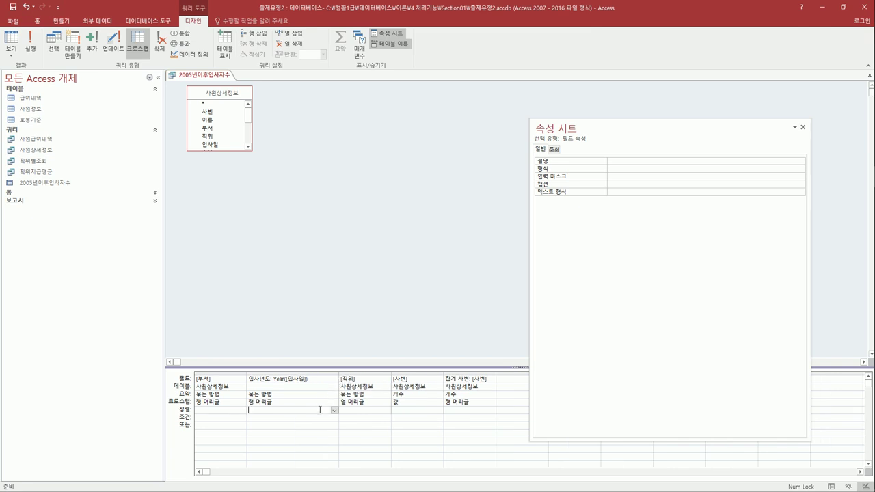
Set the criterion of the 입사년도 row heading to >=2005, run the query to check it and return to the design.
left_click(279, 418)
type(">=2")
key("Tab")
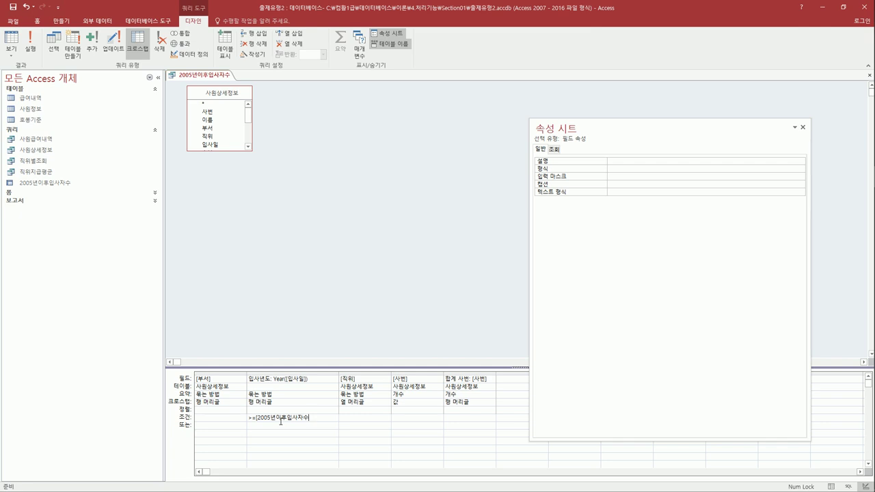
key("BackSpace")
key("BackSpace")
key("BackSpace")
key("BackSpace")
key("BackSpace")
key("BackSpace")
key("BackSpace")
key("BackSpace")
key("BackSpace")
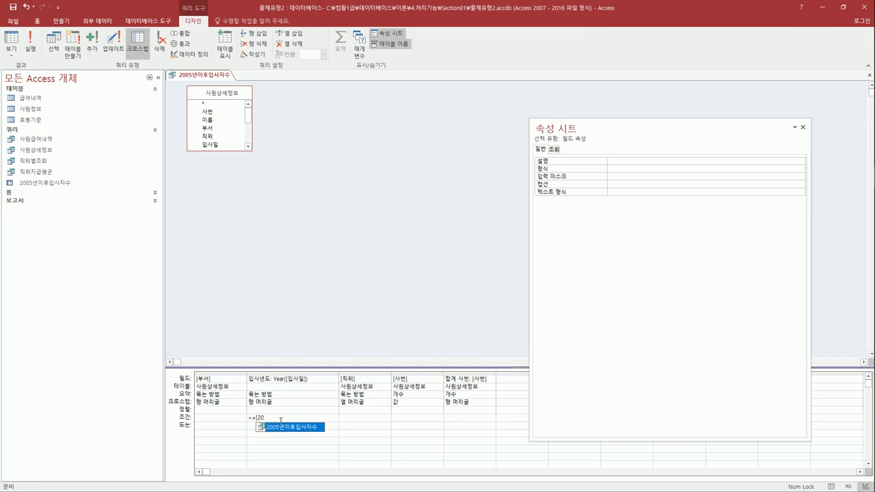
key("BackSpace")
key("BackSpace")
key("BackSpace")
type("200")
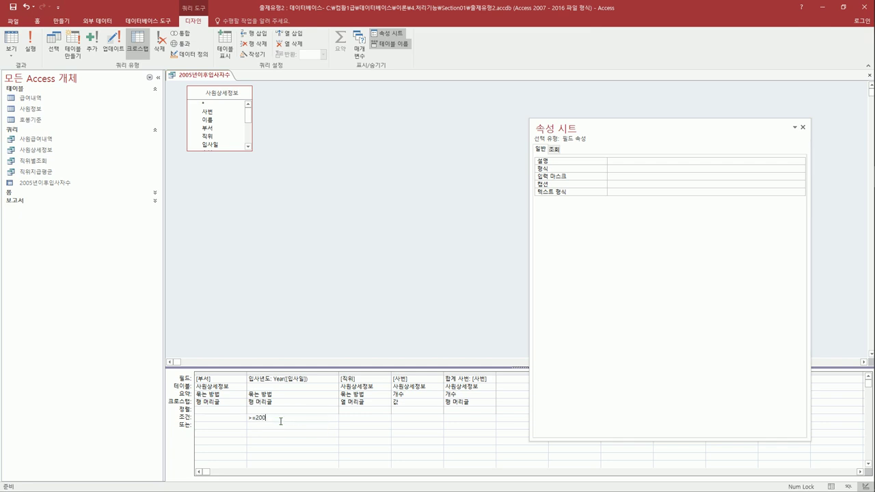
type("5")
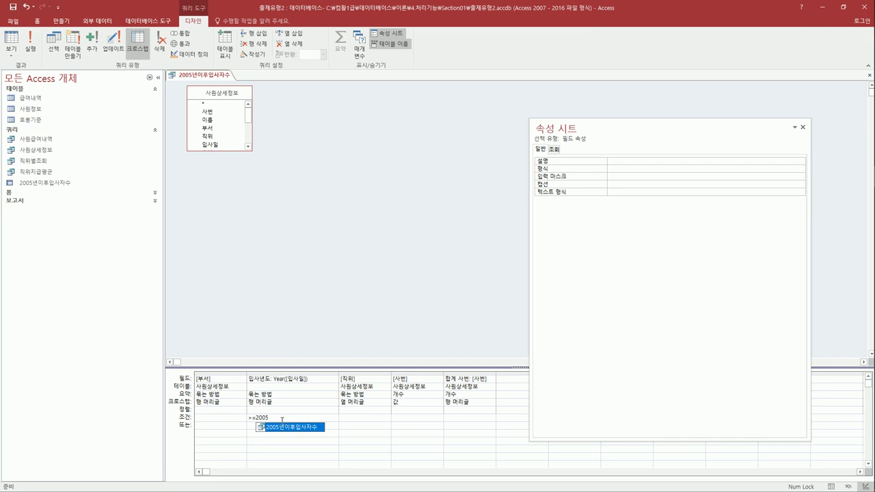
key("Up")
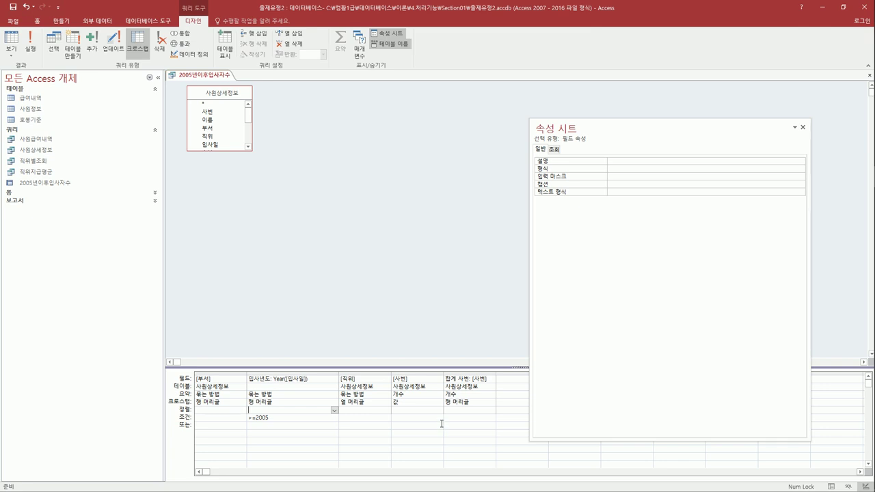
left_click(30, 43)
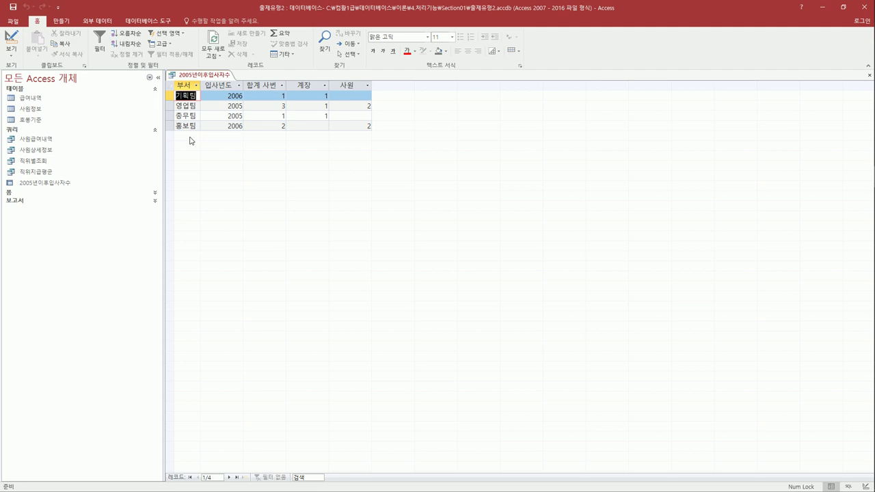
left_click(11, 38)
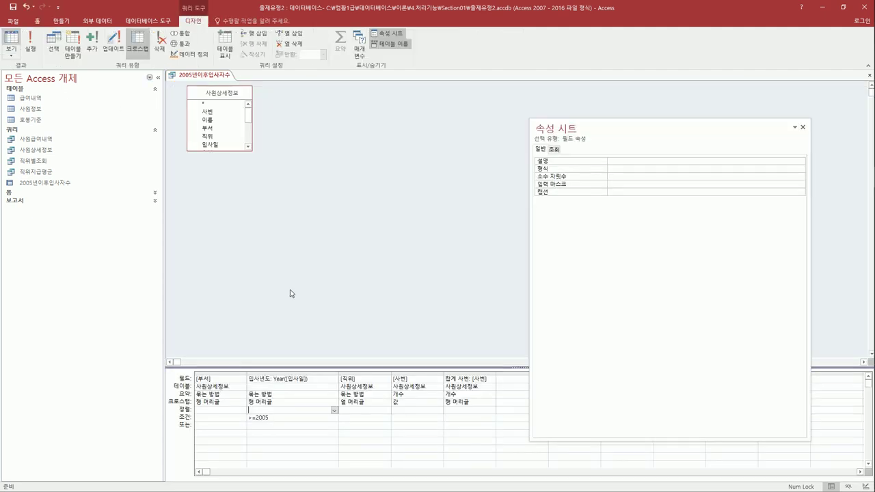
Sort both the 부서 and 입사년도 row headings in ascending order (오름차순).
left_click(222, 411)
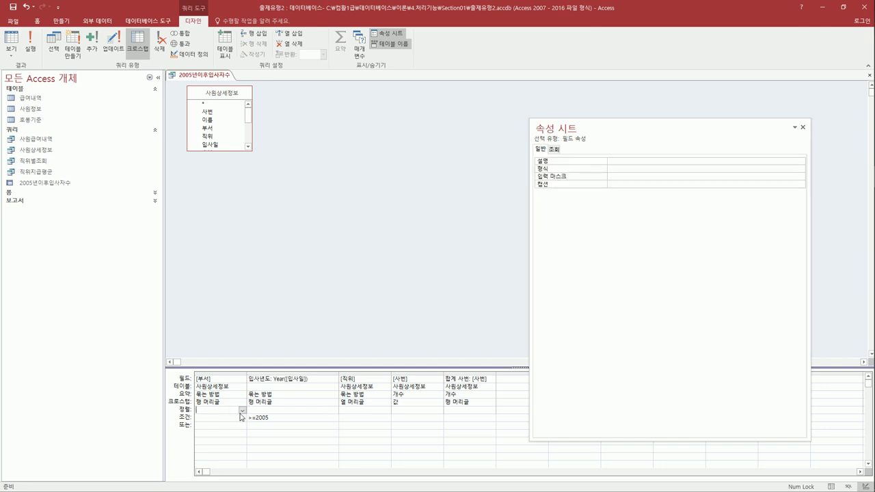
left_click(242, 410)
left_click(239, 416)
left_click(274, 412)
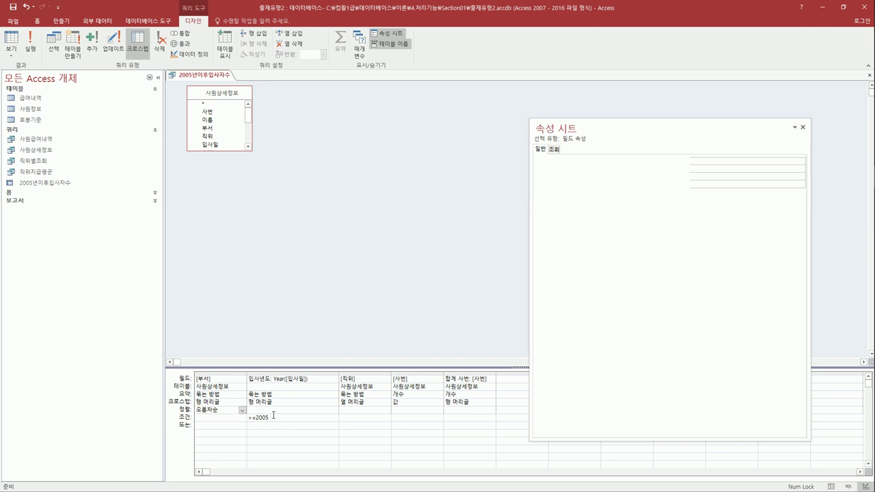
left_click(333, 410)
left_click(325, 418)
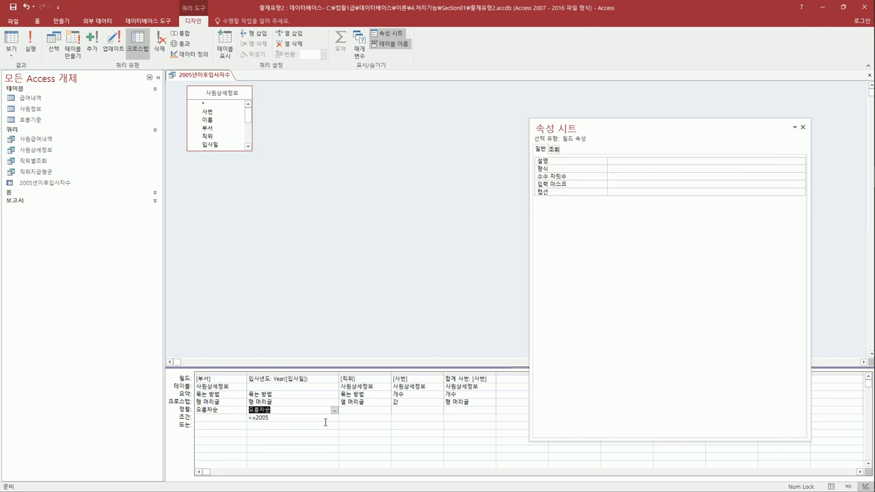
left_click(277, 415)
Rename the row total of 사번 to 전체, view the query's datasheet and close the query.
double_click(451, 379)
left_click_drag(467, 379, 471, 384)
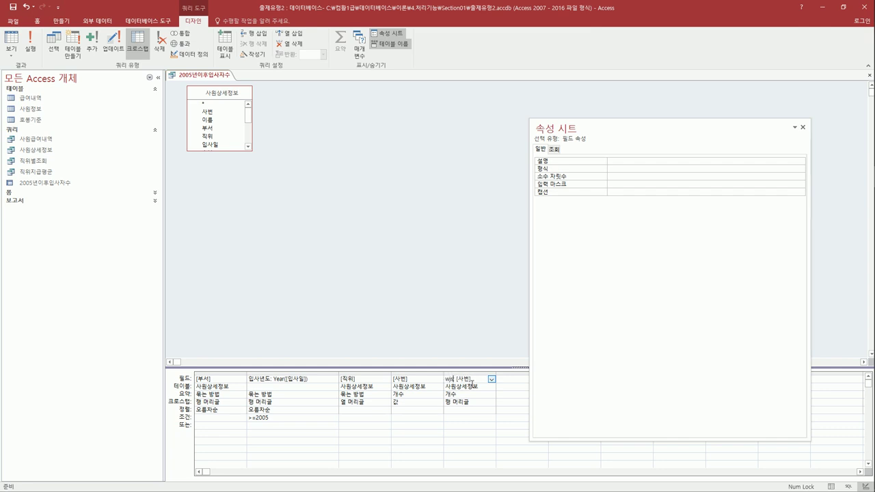
key("Delete")
type("전체")
key("Tab")
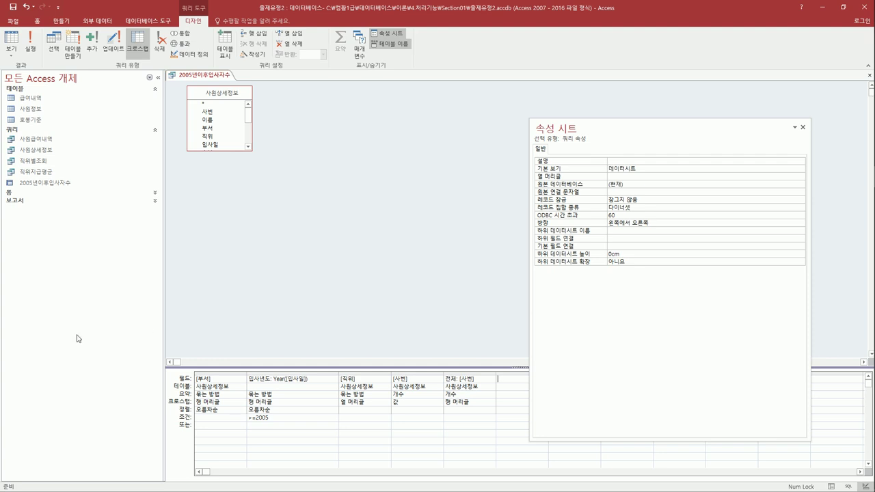
left_click(11, 39)
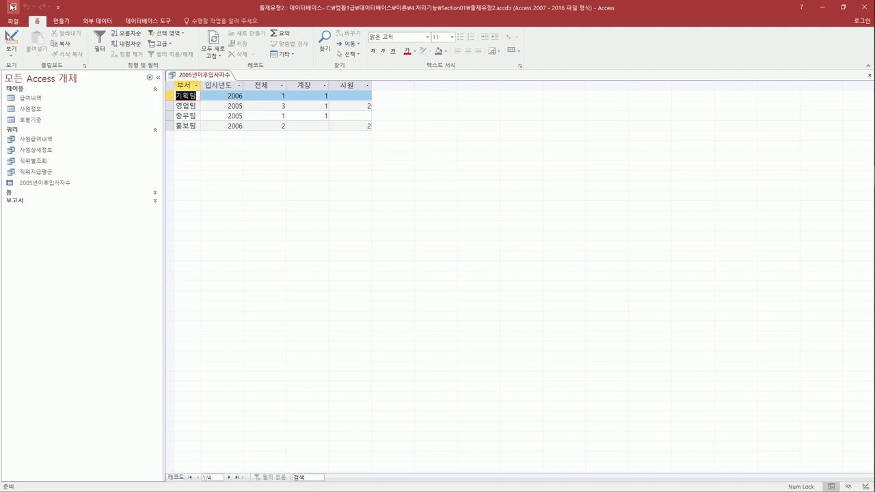
left_click(869, 75)
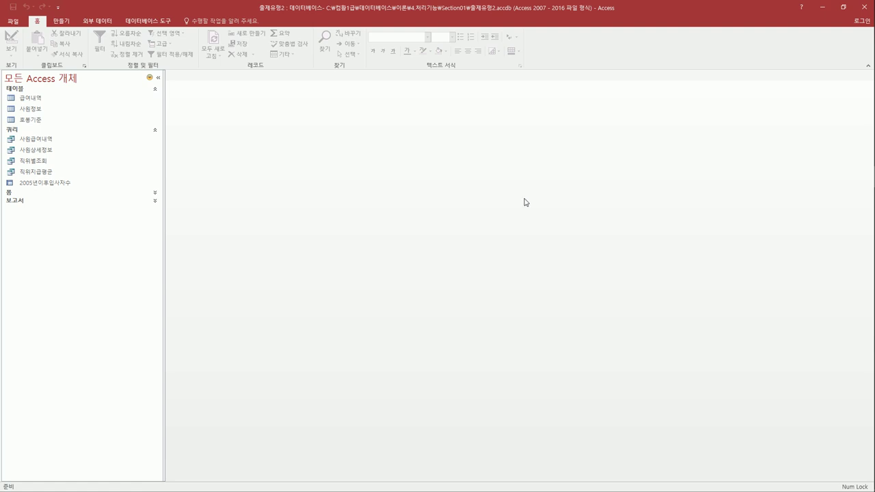
Create a new query in design view from the 사원정보 table and enlarge its field list to show all fields.
left_click(61, 21)
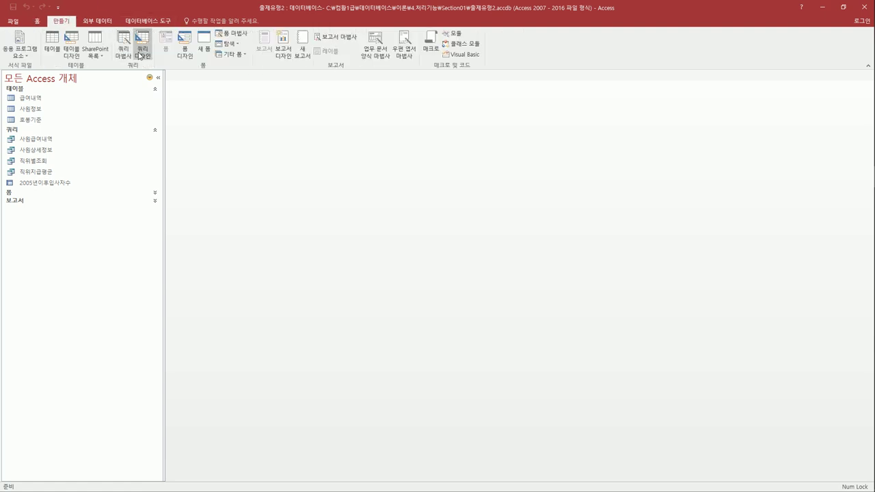
left_click(142, 47)
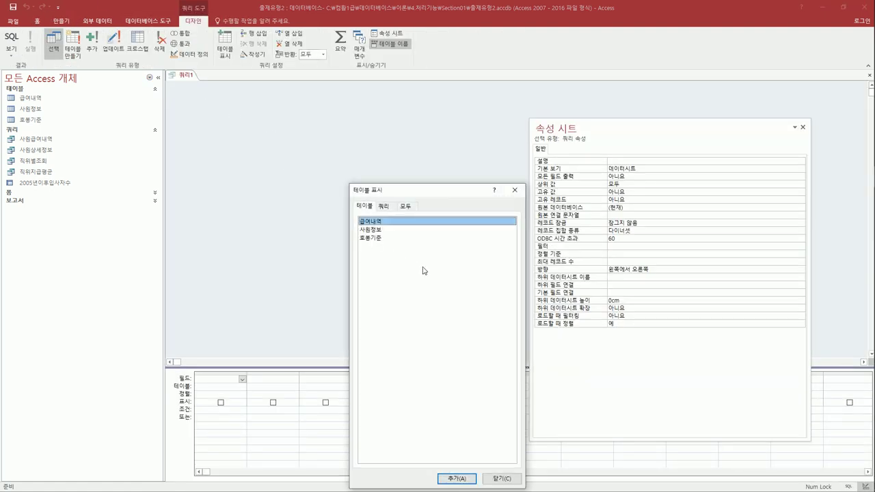
double_click(397, 230)
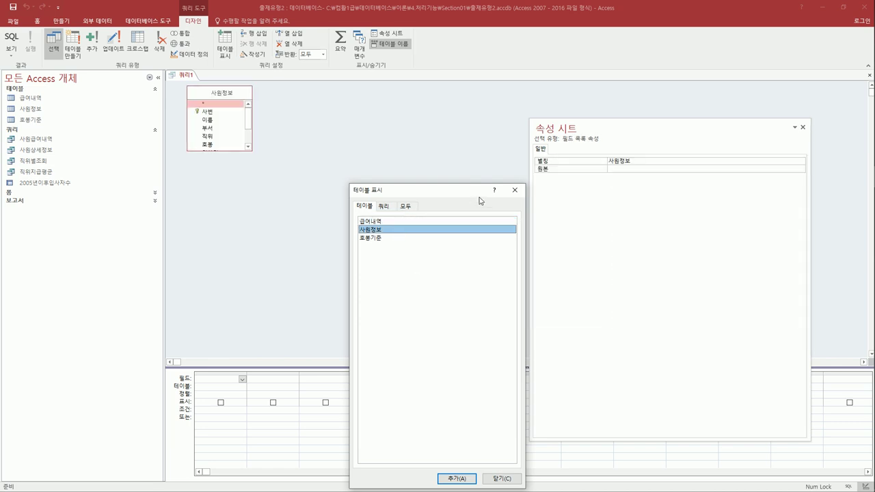
left_click(514, 190)
left_click_drag(227, 151, 228, 207)
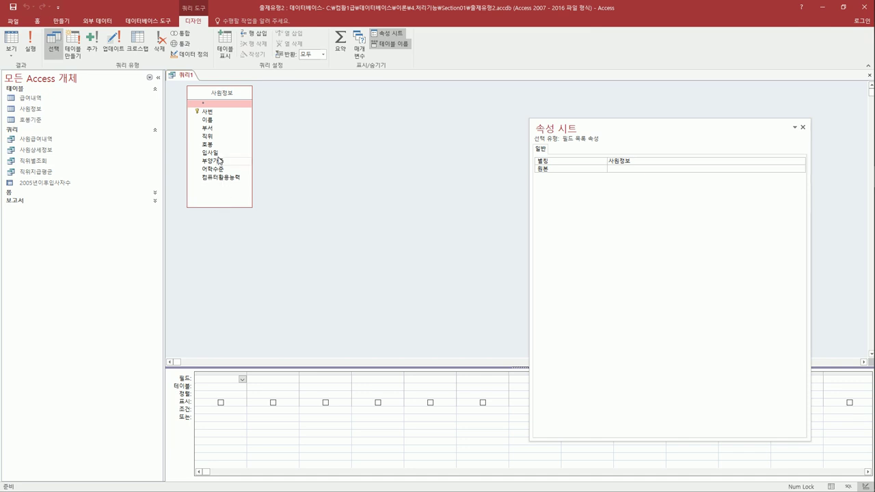
Add 입사일 twice and 부양가족 once to the query grid, and change the query type to crosstab.
double_click(217, 153)
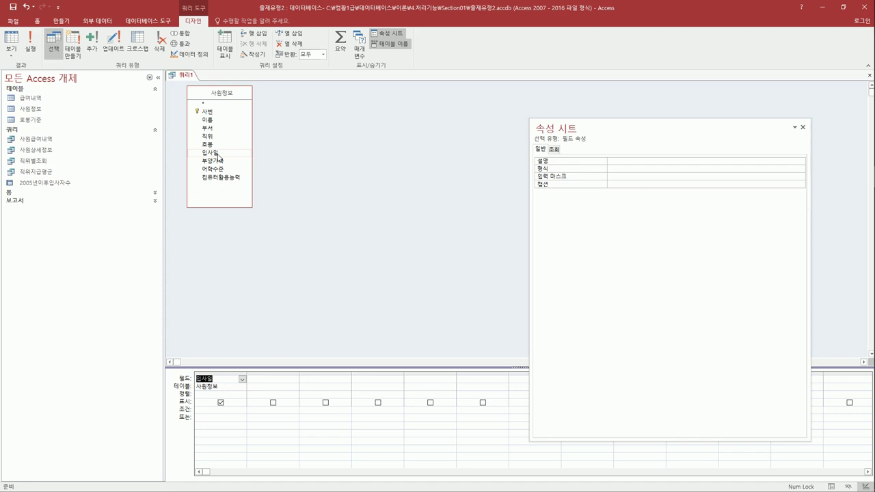
double_click(216, 153)
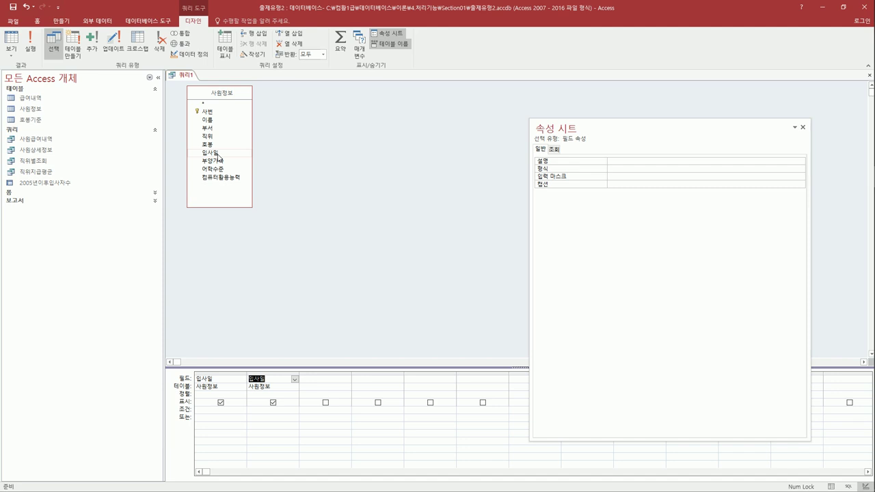
double_click(215, 161)
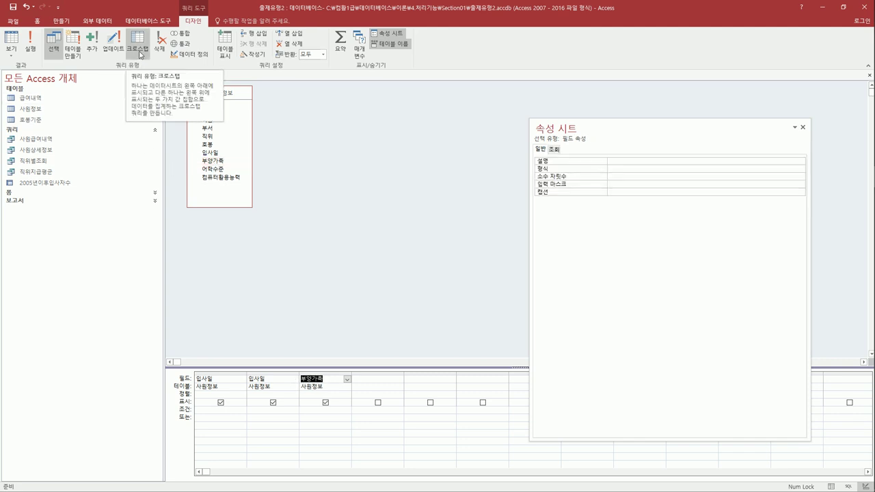
left_click(139, 49)
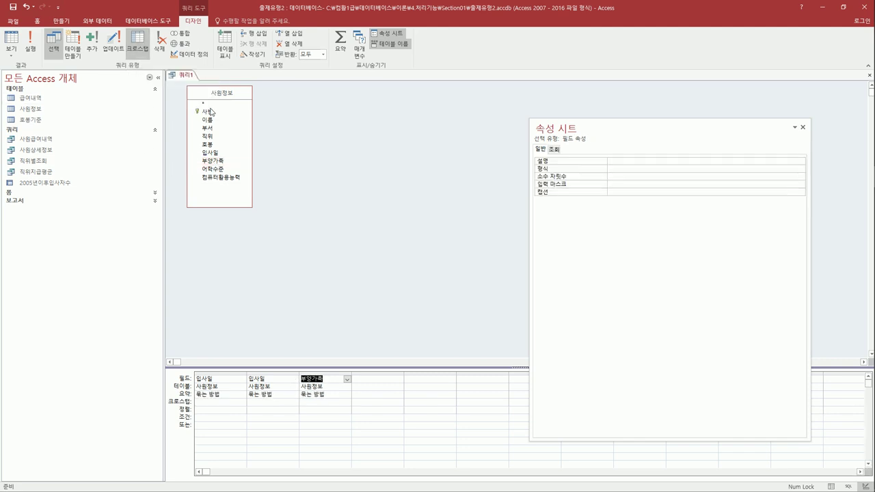
Use the first 입사일 field as the row heading (행 머리글) and the second as the column heading (열 머리글).
left_click(232, 401)
left_click(242, 403)
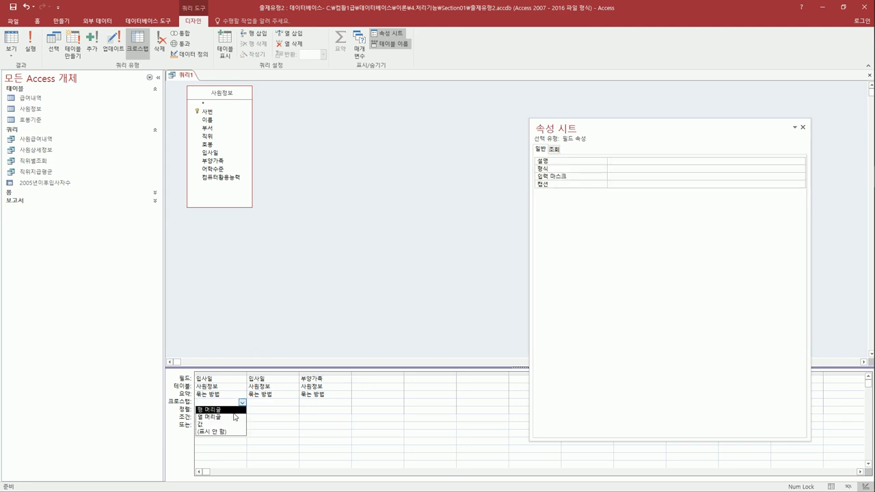
left_click(234, 410)
left_click(293, 403)
left_click(294, 402)
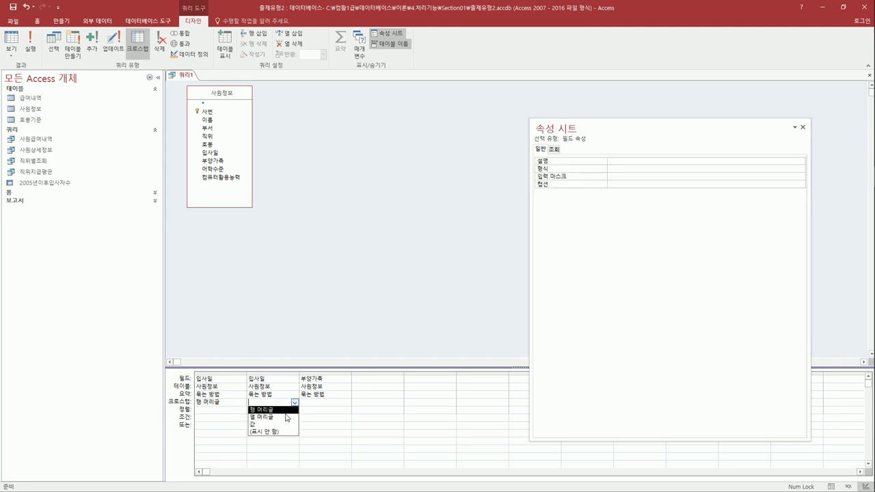
left_click(287, 417)
Use 부양가족 as the crosstab's value (값) and summarize it with 합계.
left_click(326, 403)
left_click(347, 403)
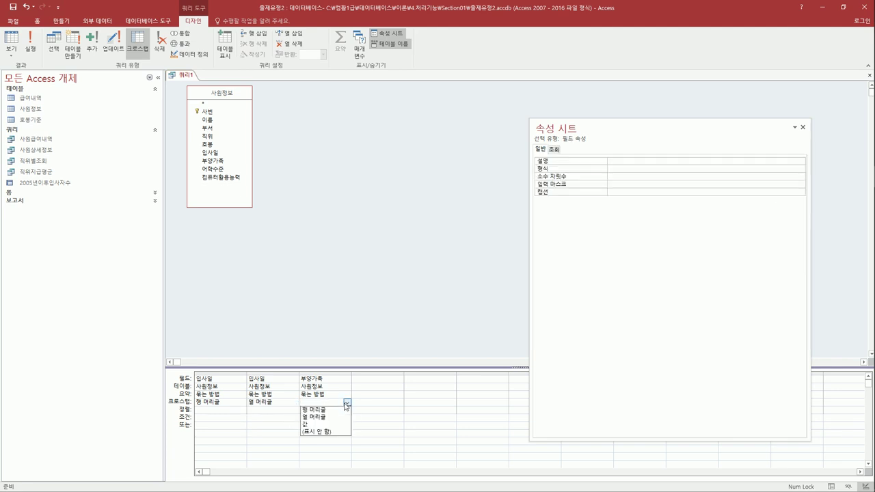
left_click(338, 424)
left_click(342, 395)
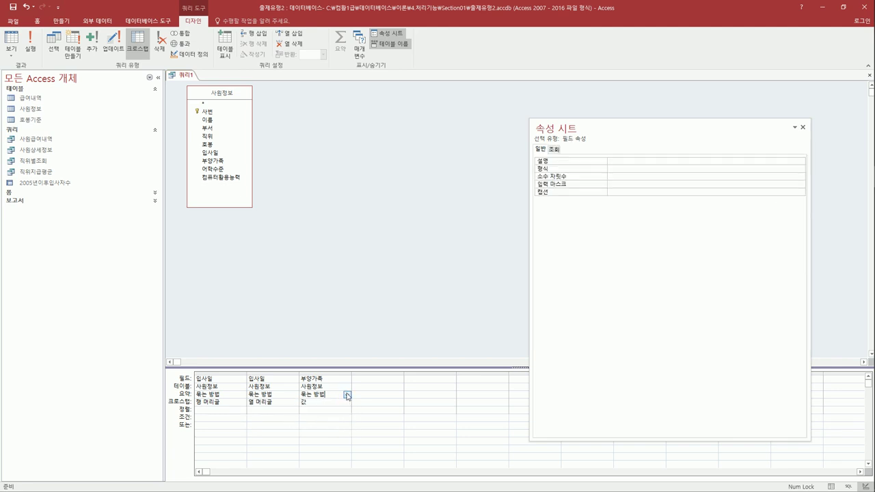
left_click(347, 395)
left_click(335, 402)
Change the 입사일 row heading to the expression 년: Year([입사일]).
left_click(199, 381)
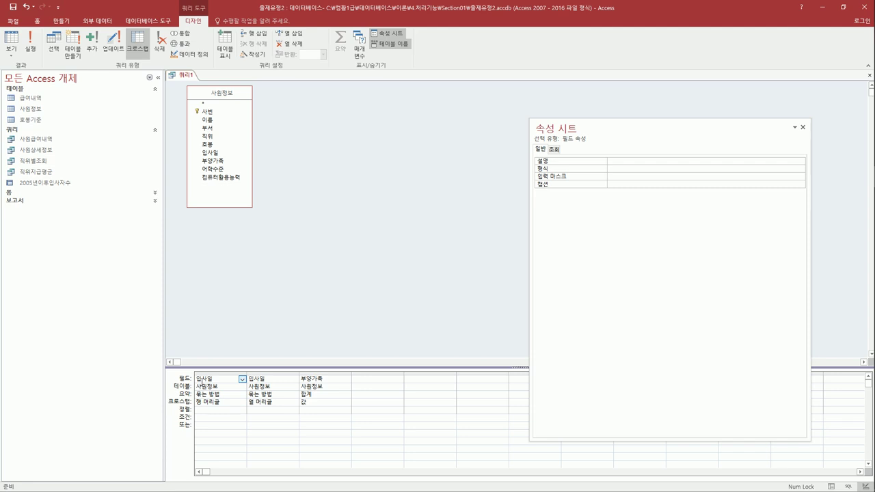
type("입")
type("년")
type("year(")
key("End")
type(")")
key("Tab")
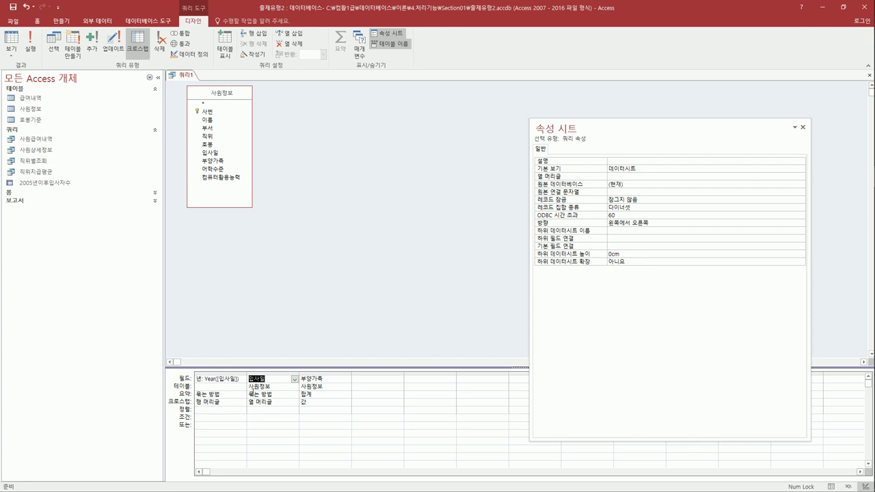
Change the 입사일 column heading to the expression Month([입사일]) and widen its column to fit.
left_click(251, 380)
type("month([")
type("])")
key("Tab")
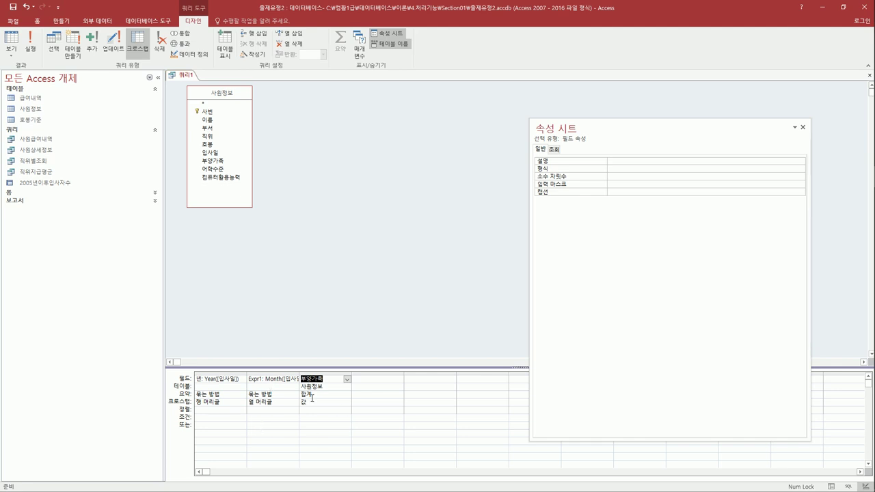
double_click(299, 373)
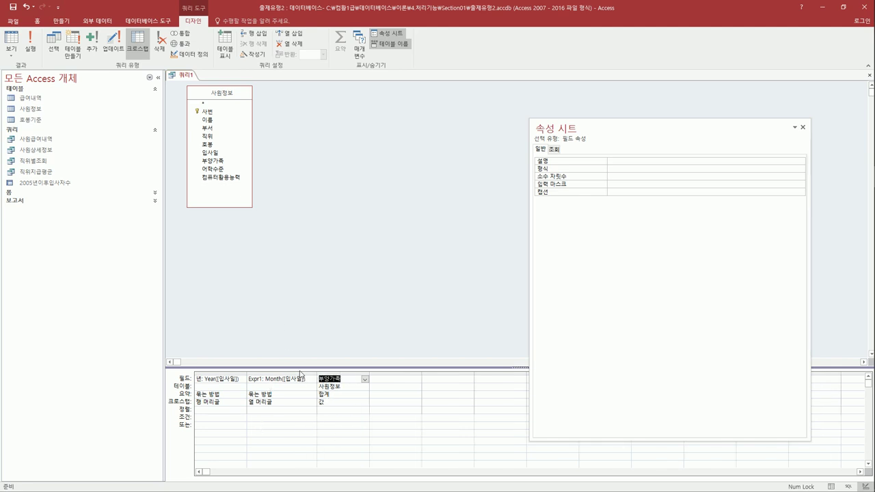
Examine the crosstab's yearly and monthly 부양가족 sums in the datasheet and return to the design.
left_click(313, 314)
left_click(11, 42)
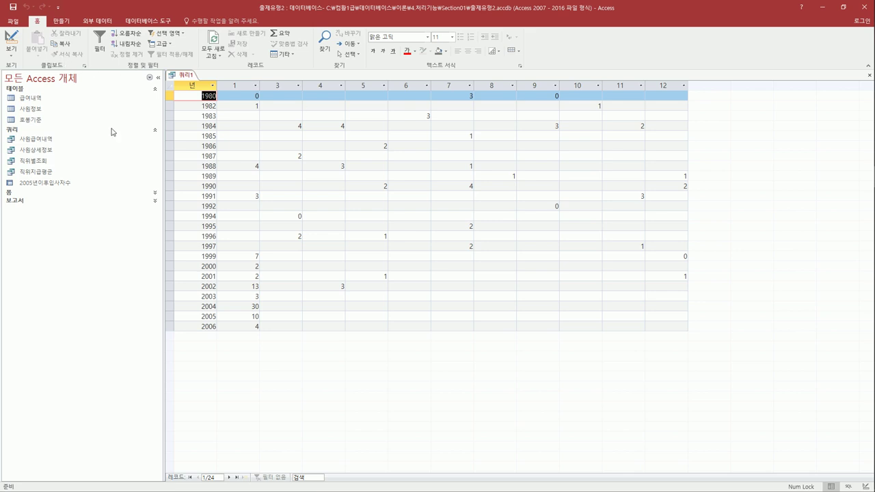
left_click(9, 35)
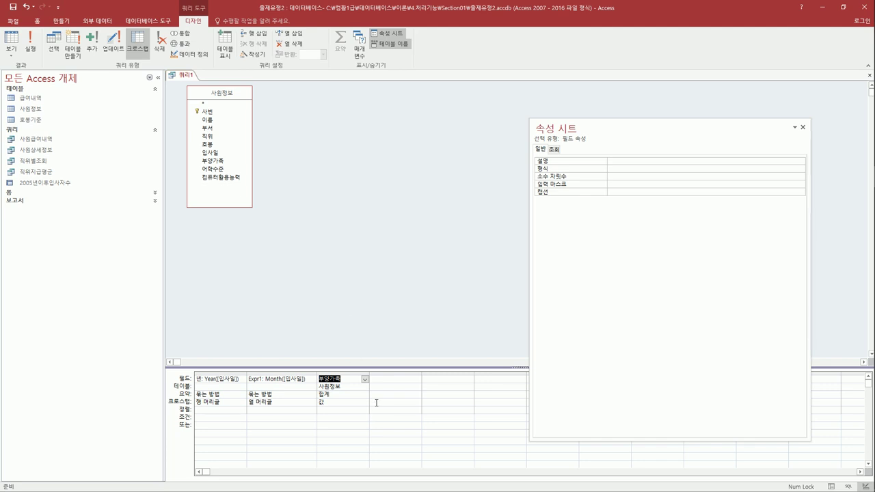
Add the expression Left([호봉],3) as a new field after 부양가족 and set its criterion to "사원갑".
left_click(387, 384)
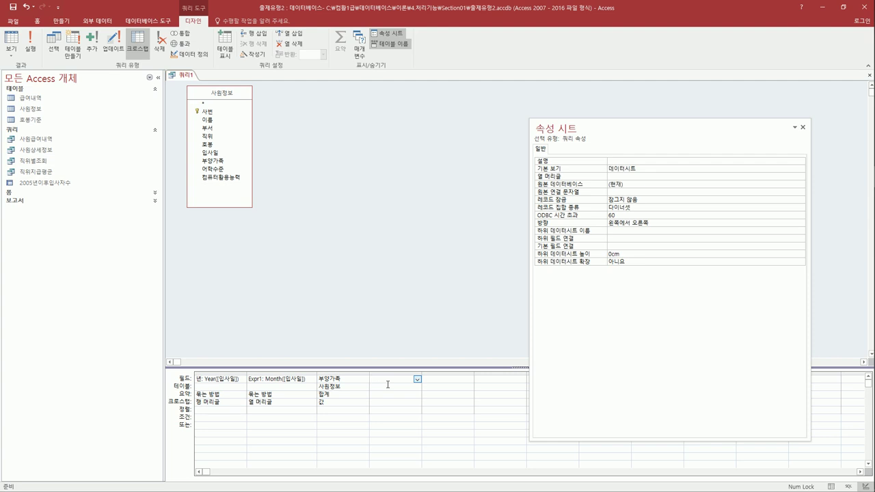
type("left([호봉],3)")
key("Tab")
left_click(379, 410)
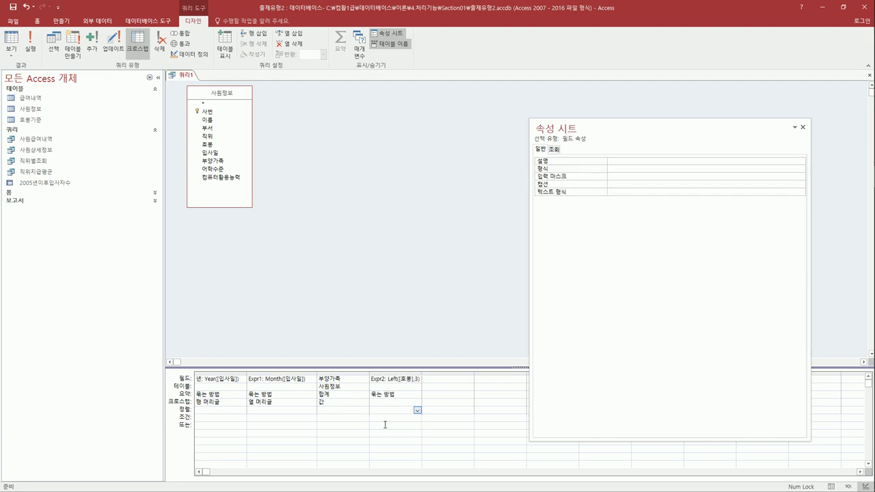
left_click(385, 425)
type("\"사원급\"")
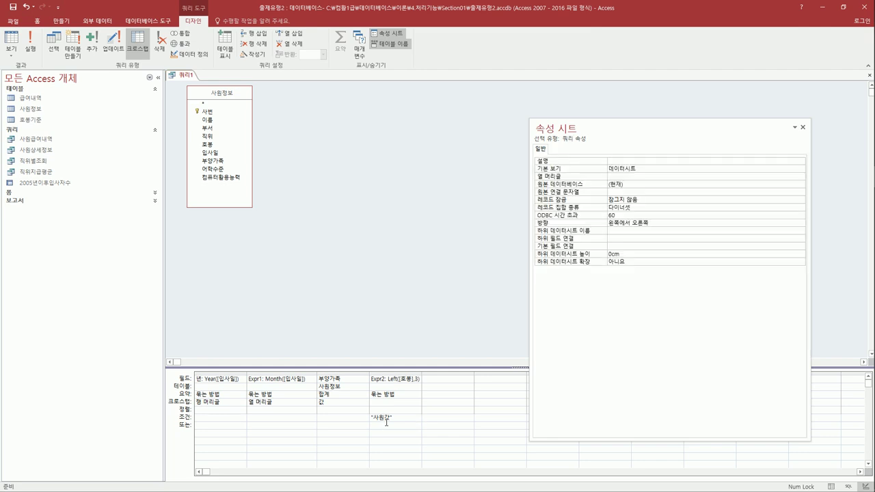
Set the total setting of the Left([호봉],3) field to 조건 so it only filters the crosstab.
left_click(401, 422)
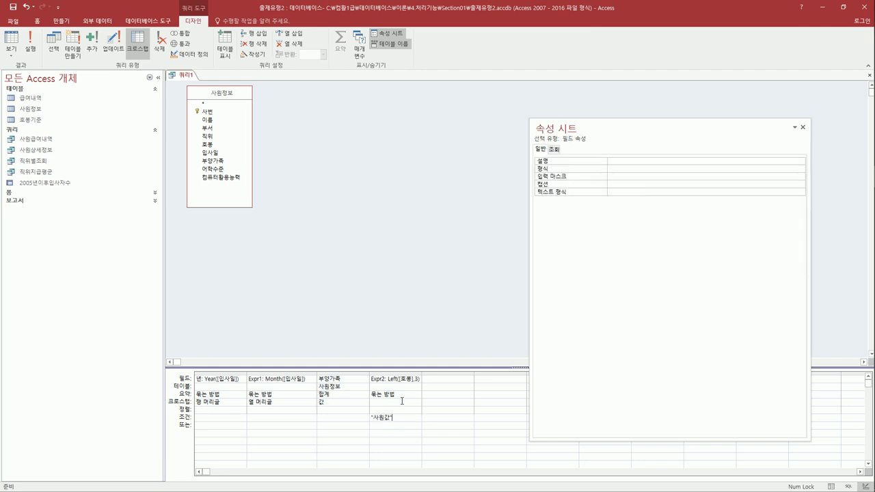
left_click(402, 401)
left_click(416, 405)
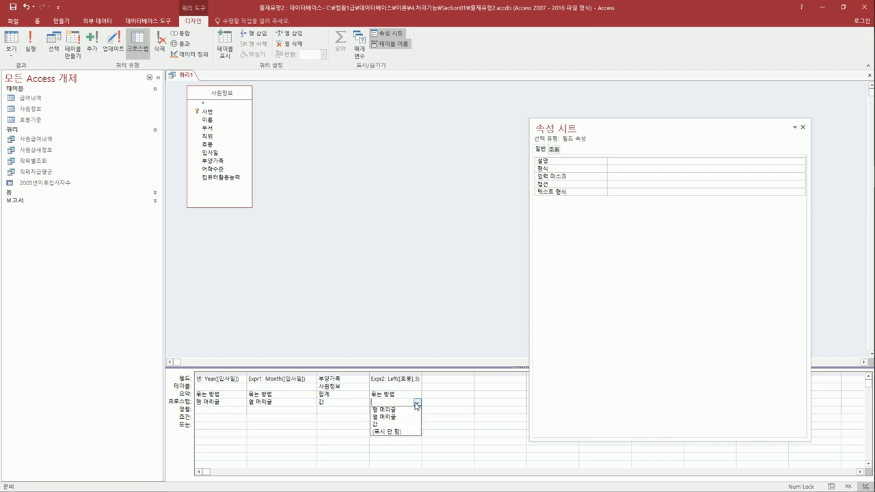
left_click(415, 395)
left_click(416, 395)
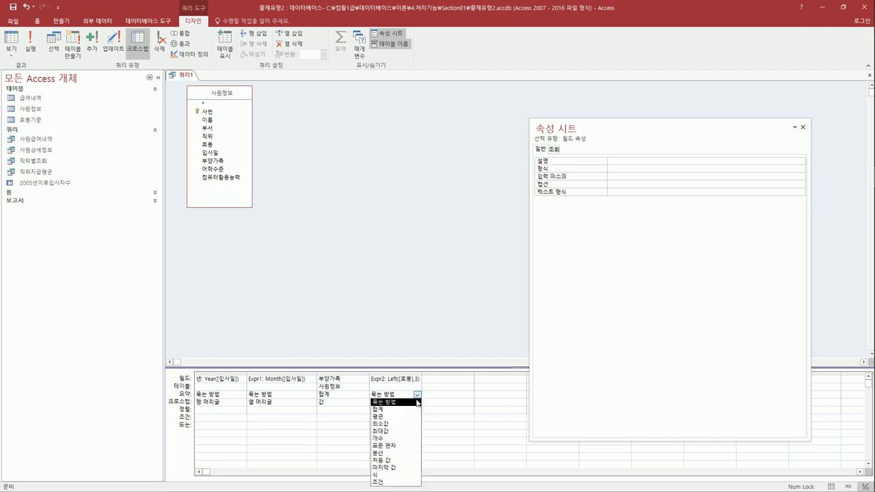
left_click(390, 481)
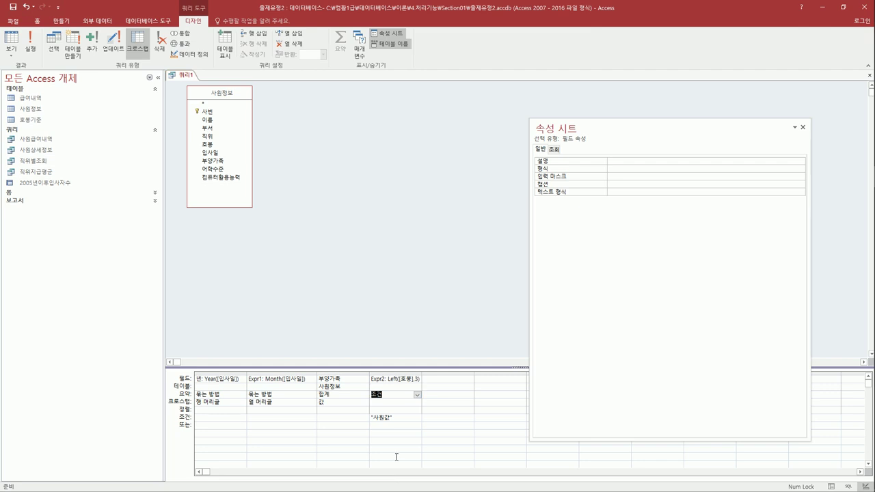
Add 호봉 as a new field after Left([호봉],3) and set its total to 조건.
left_click(434, 380)
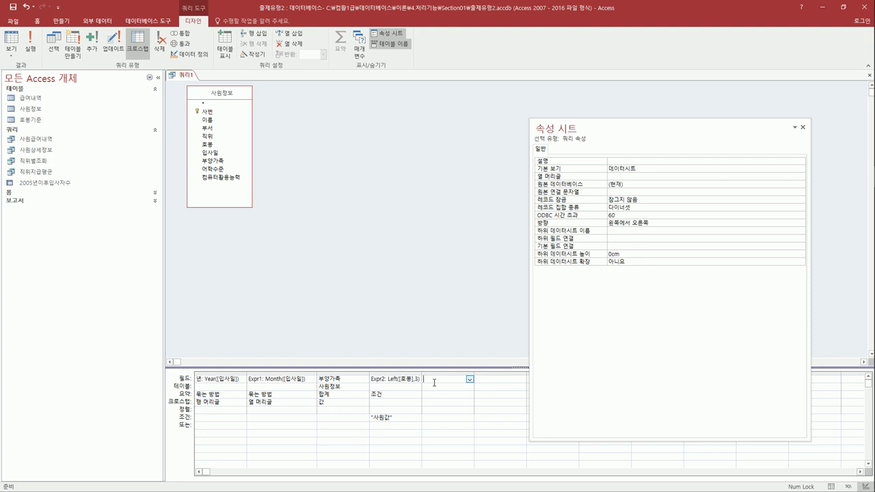
type("호봉")
key("Tab")
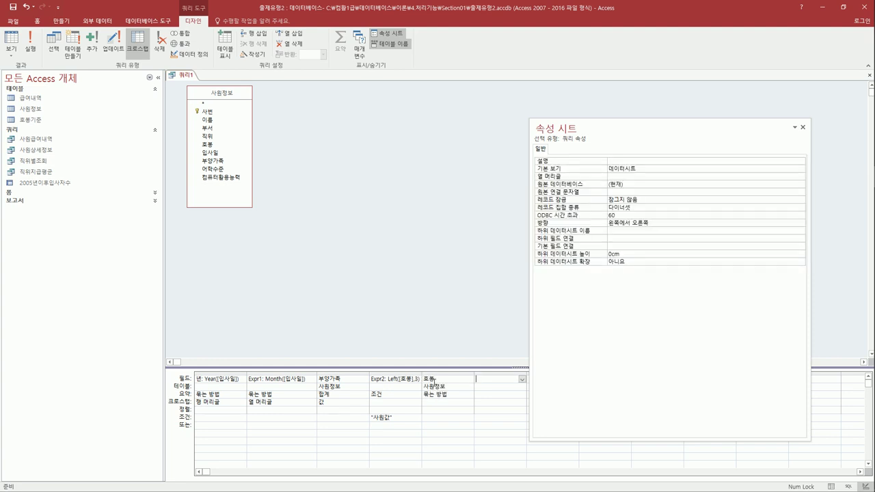
left_click(469, 396)
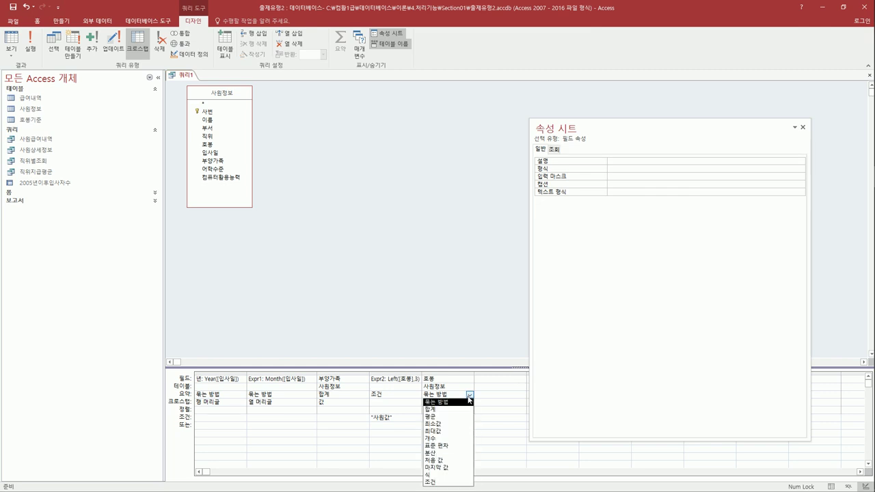
left_click(448, 482)
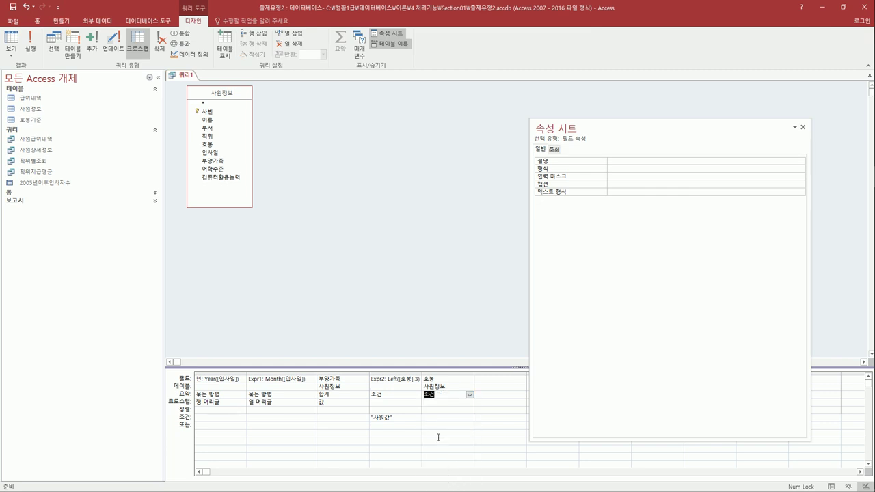
Enter Like "*특*" as an alternative (또는) criterion for the 호봉 field.
left_click(404, 423)
left_click(450, 424)
type("(")
type("ike")
type(" \"")
type("*")
type("\"")
type("특*")
key("Return")
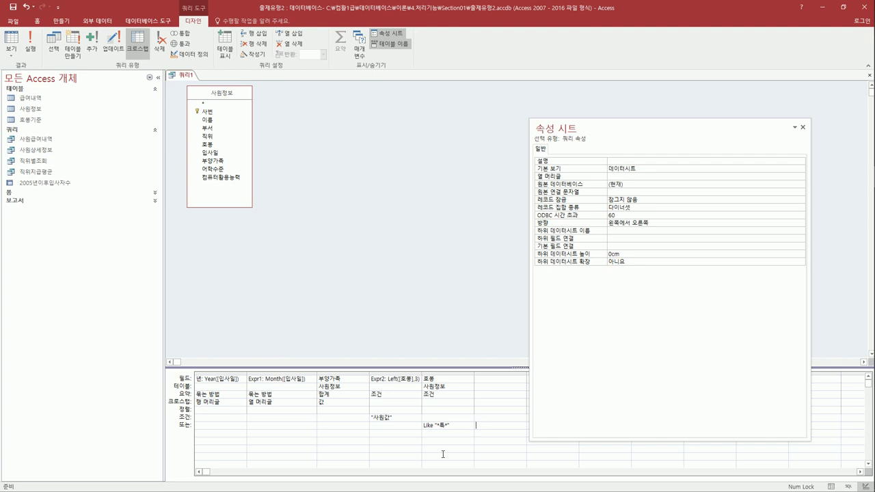
left_click(444, 433)
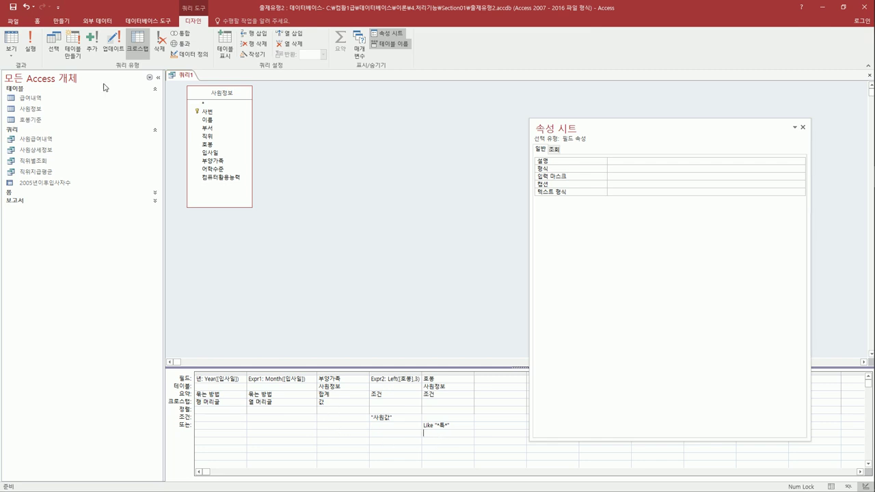
Correct the last syllable of the Left([호봉],3) criterion to read "사원갑" and check the crosstab in datasheet view.
left_click(19, 42)
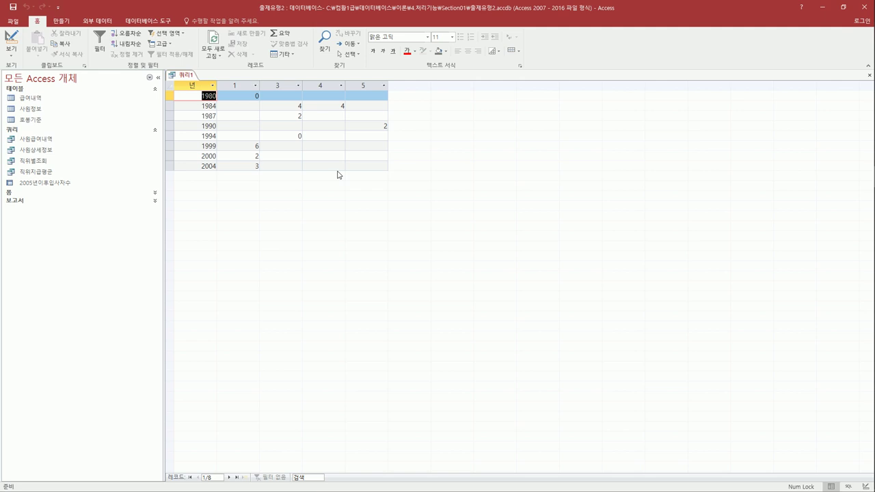
left_click(21, 41)
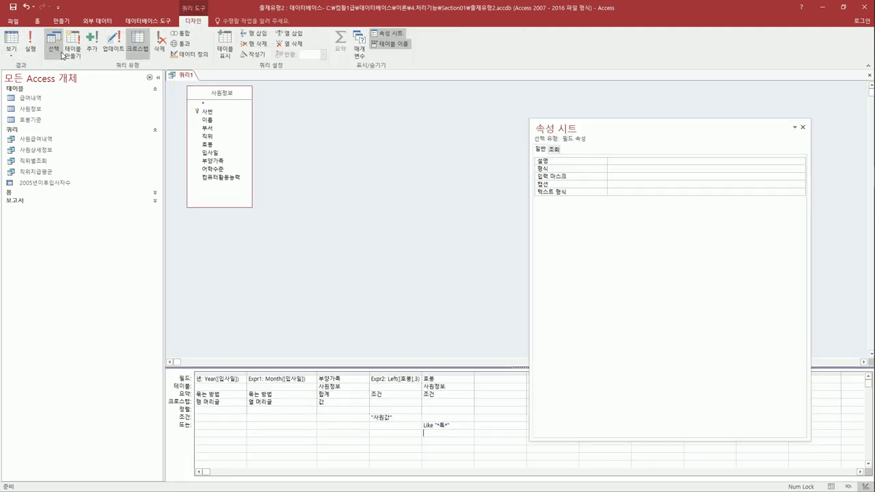
left_click(388, 421)
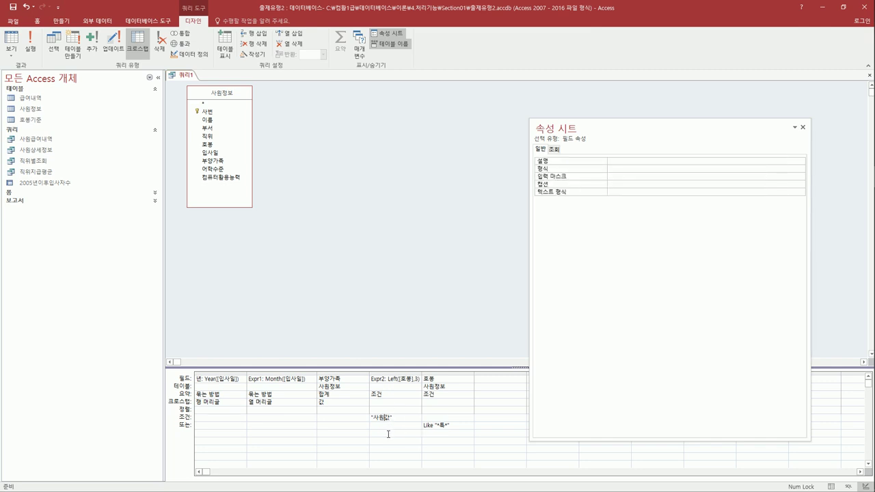
type("ㅡ")
key("BackSpace")
key("shift+Left")
left_click(391, 432)
left_click(9, 41)
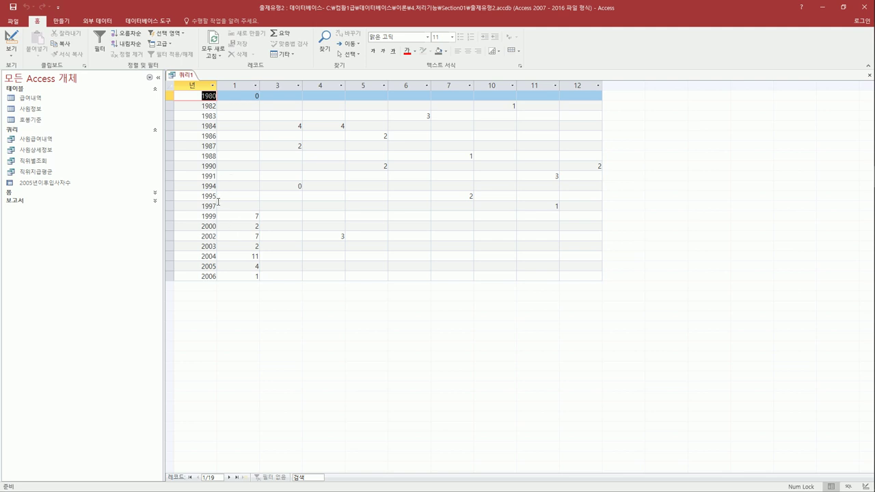
left_click(217, 198)
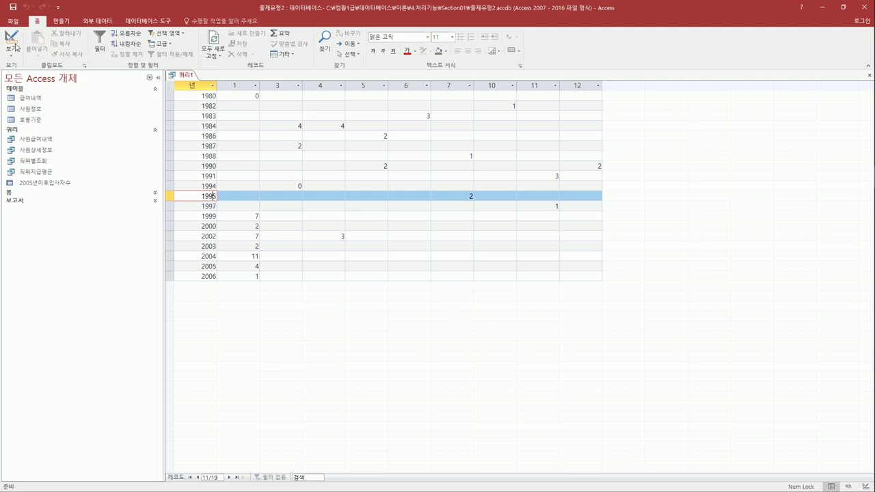
Save the crosstab query as 부양가족현황 and close it.
left_click(18, 15)
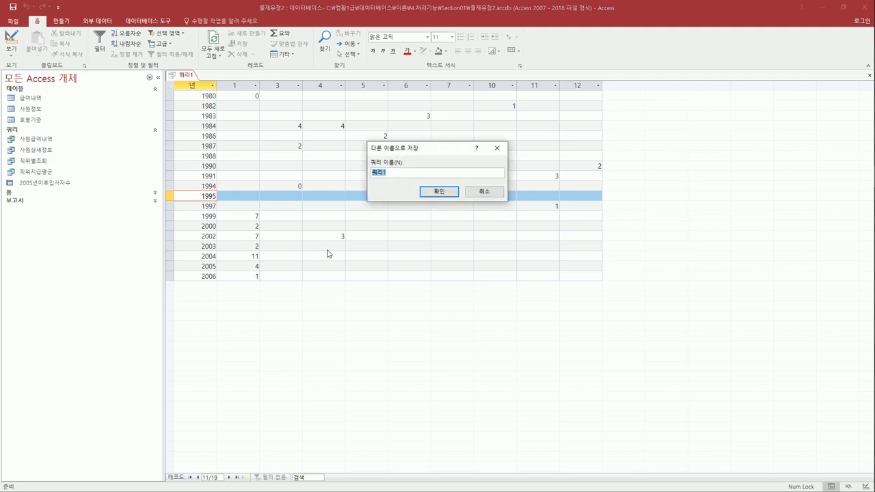
type("부양가")
type("족ㅎ")
type("황")
left_click(433, 193)
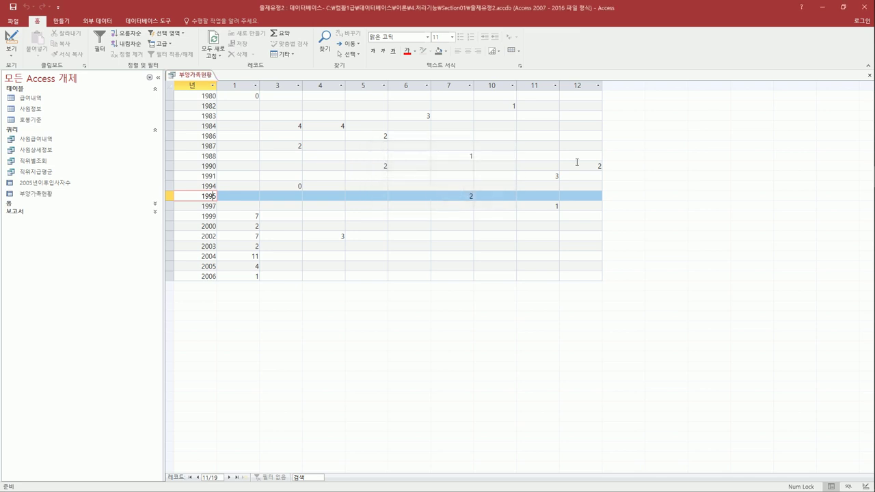
left_click(868, 75)
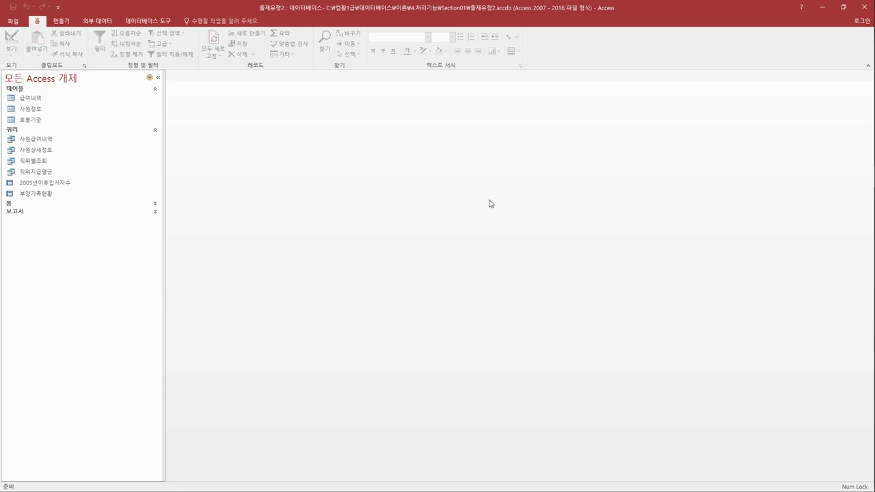
Create a new query design based on the 사원상세정보 query and enlarge its field list to show every field.
left_click(65, 23)
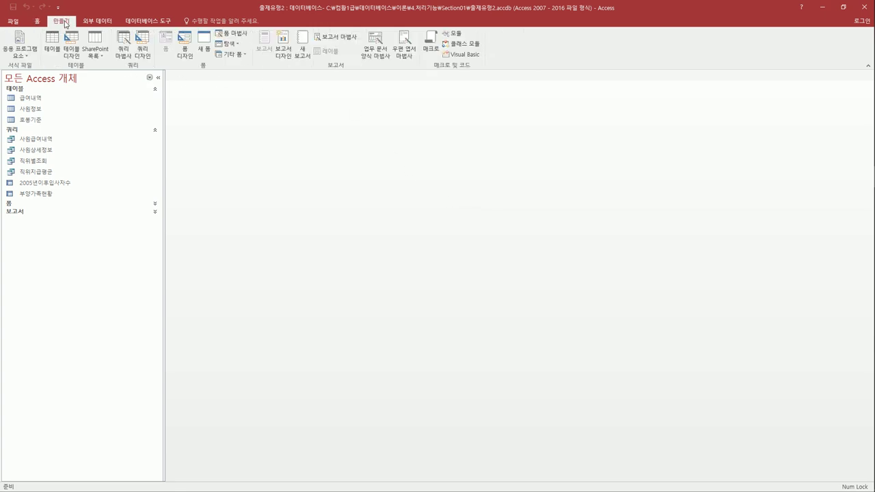
left_click(142, 47)
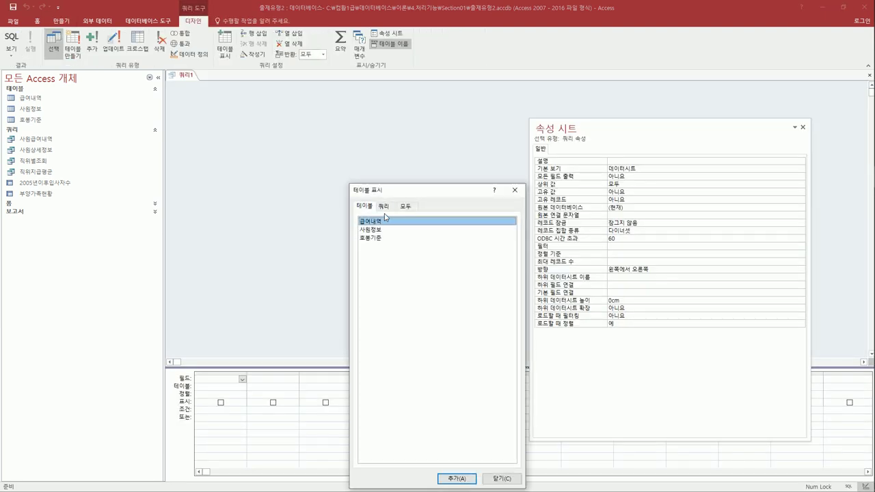
left_click(384, 206)
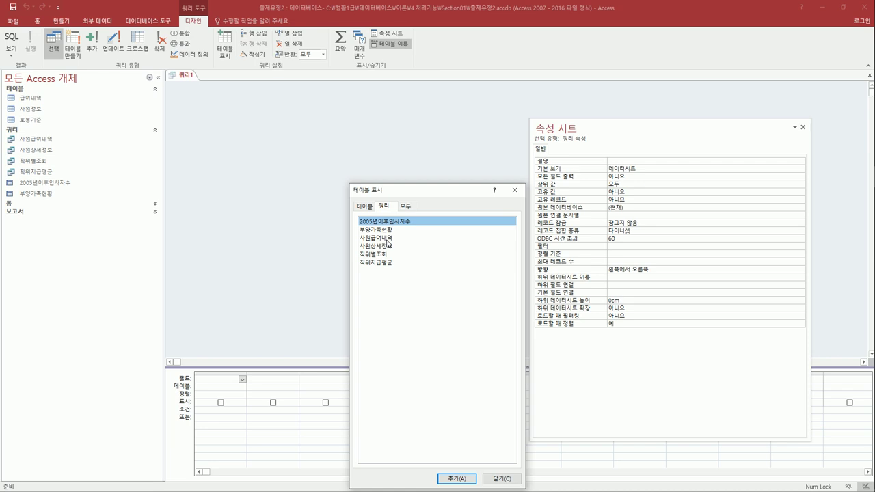
left_click(390, 247)
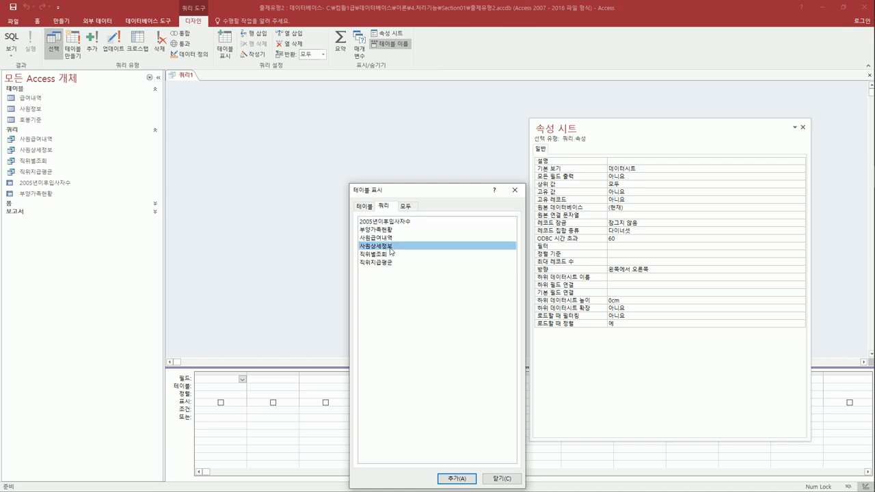
double_click(391, 248)
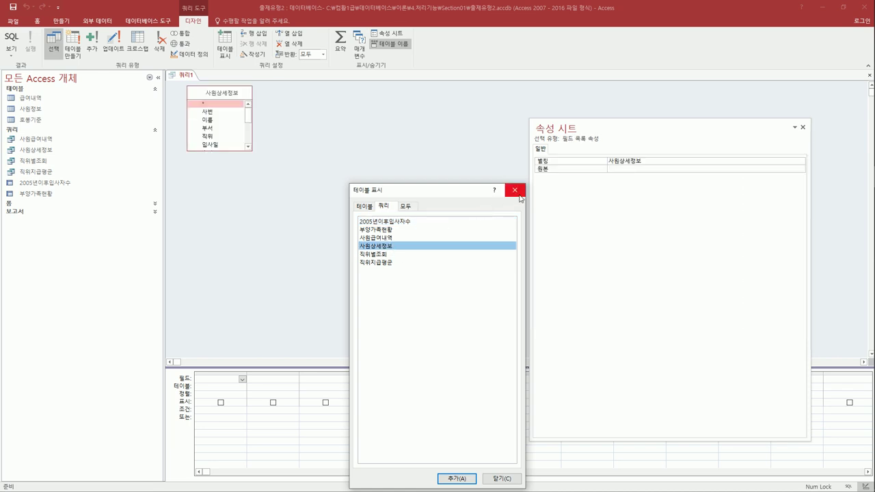
left_click(520, 196)
left_click_drag(235, 151, 237, 233)
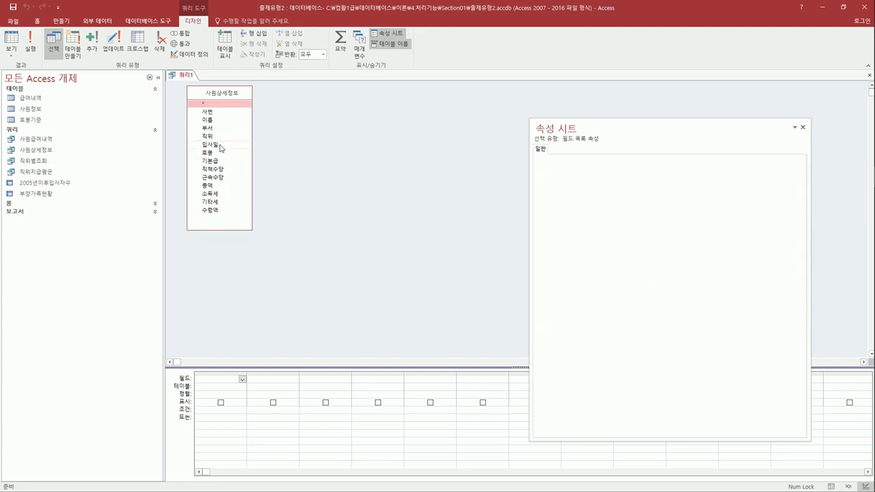
Add the fields 입사일, 이름, 부서 and 호봉, and set the 입사일 criterion to >=[입사일 입력].
double_click(221, 146)
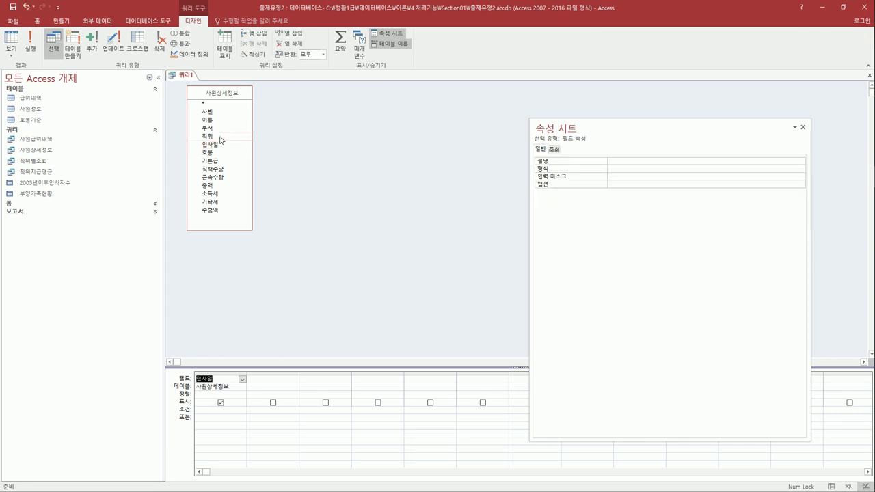
double_click(222, 123)
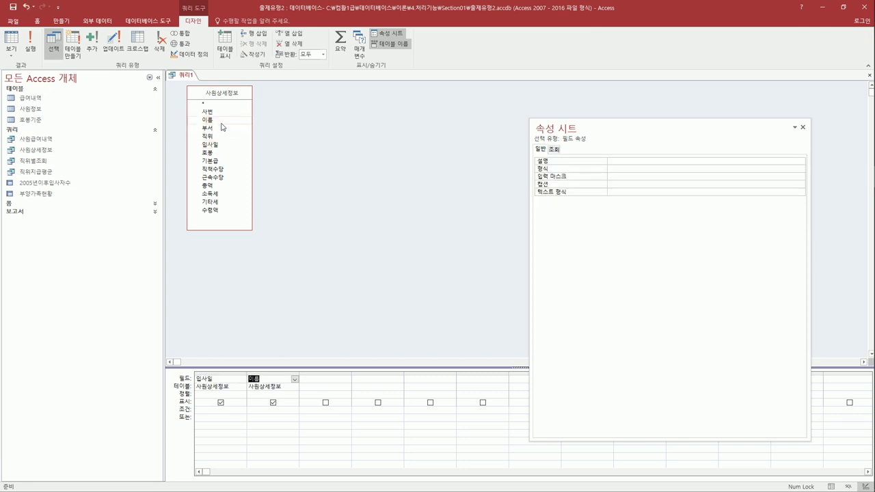
double_click(220, 130)
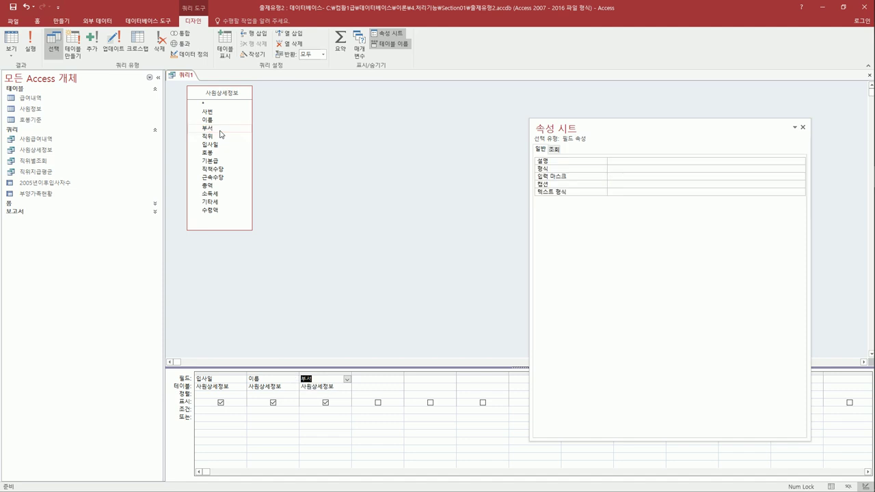
double_click(221, 153)
left_click(206, 411)
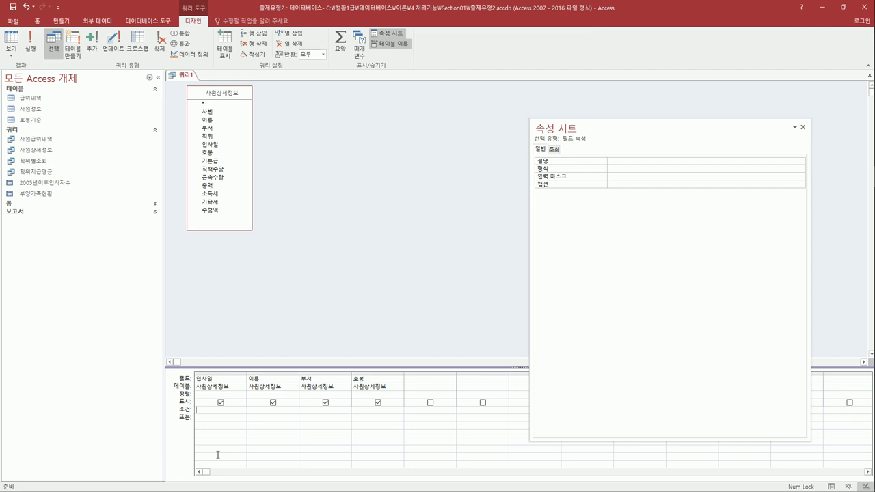
type(">=[입사일 입력]")
Turn the query into a make-table query that creates the table 밀레니엄 in the current database.
left_click(73, 44)
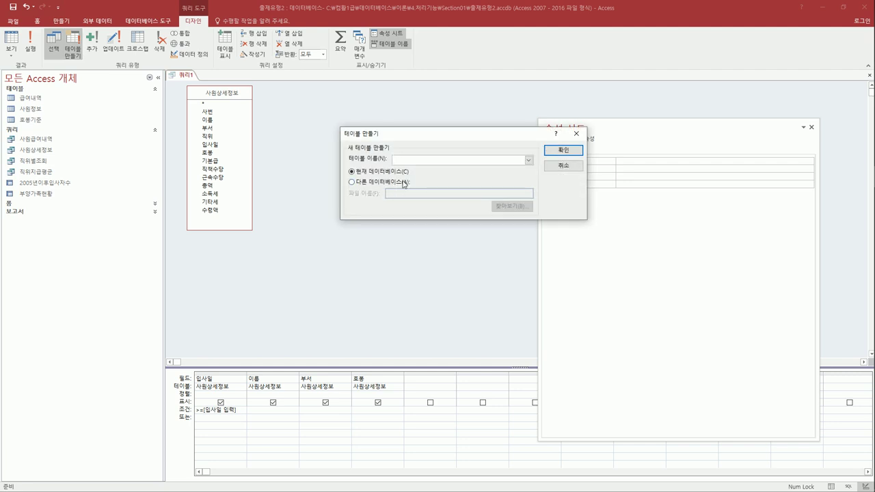
type("밀레니엄")
left_click(559, 150)
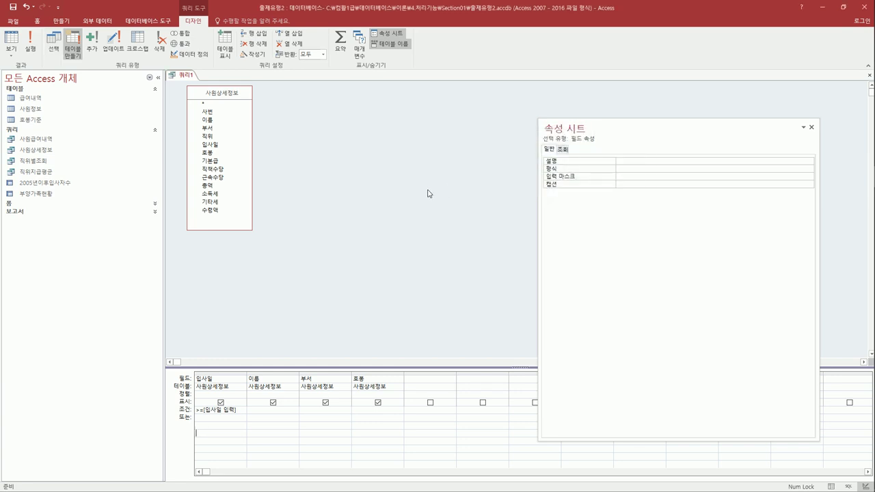
Save the make-table query as 재직기간.
left_click(12, 9)
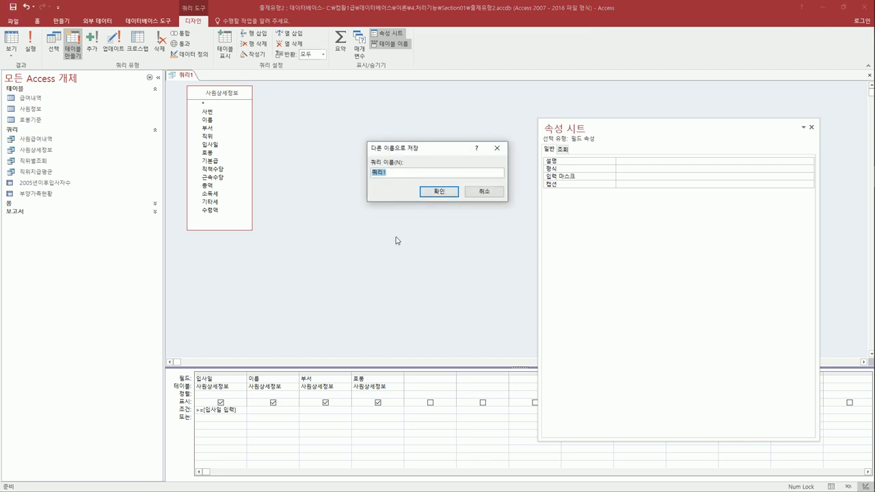
type("입")
type("직")
type("기")
type("간")
left_click(427, 192)
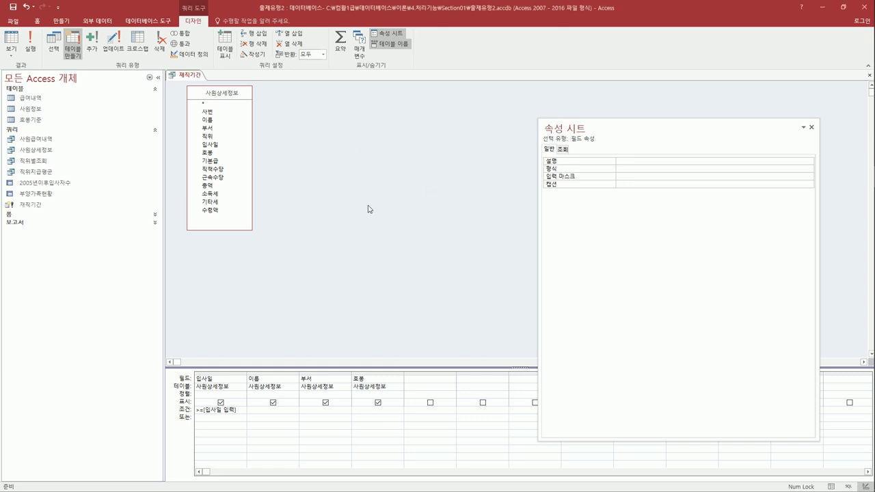
Run the 재직기간 query with 2000-01-01 as the 입사일 parameter and approve creating the new table.
left_click(30, 43)
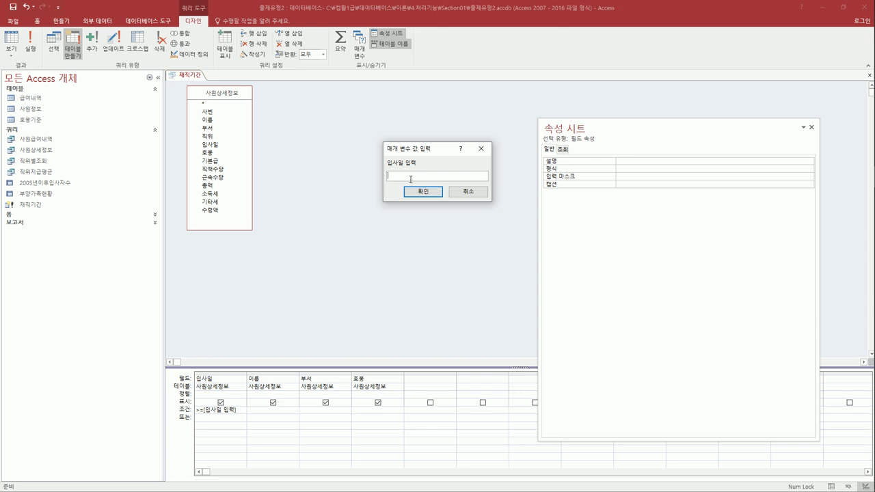
type("2000-01-01")
left_click(417, 194)
left_click_drag(412, 235, 382, 194)
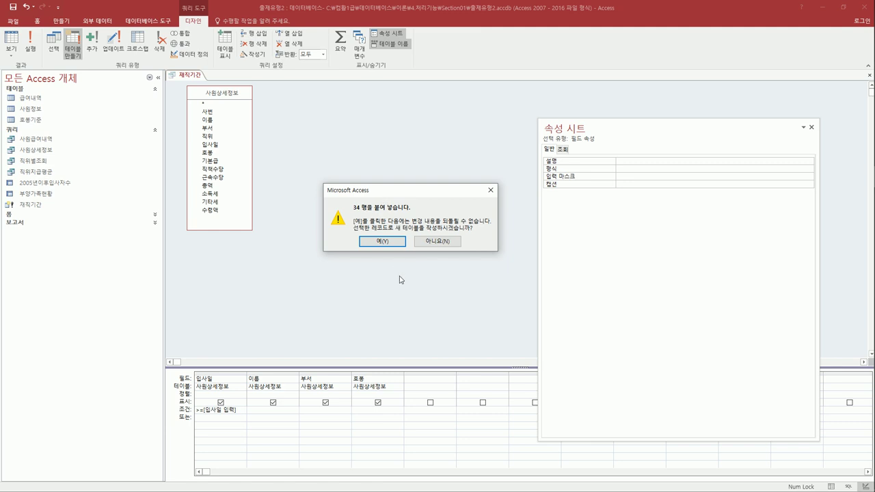
left_click(394, 243)
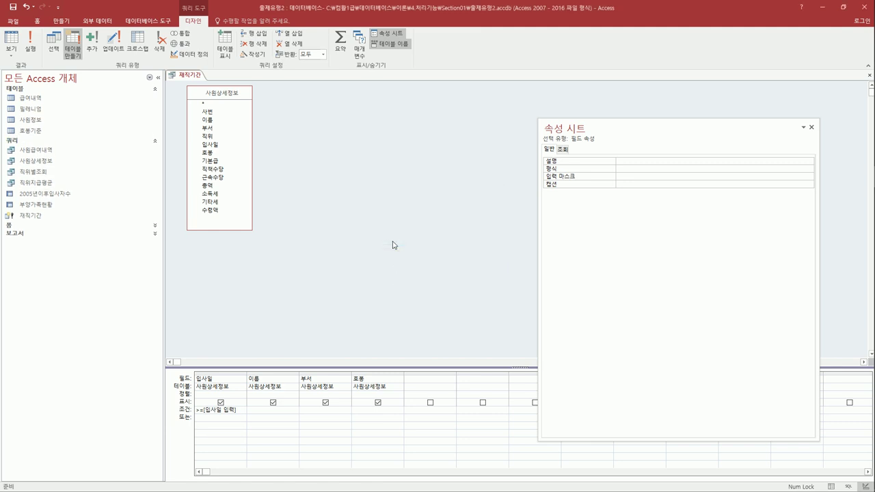
Open the 밀레니엄 table to review its records, and close both it and the 재직기간 query.
left_click(30, 109)
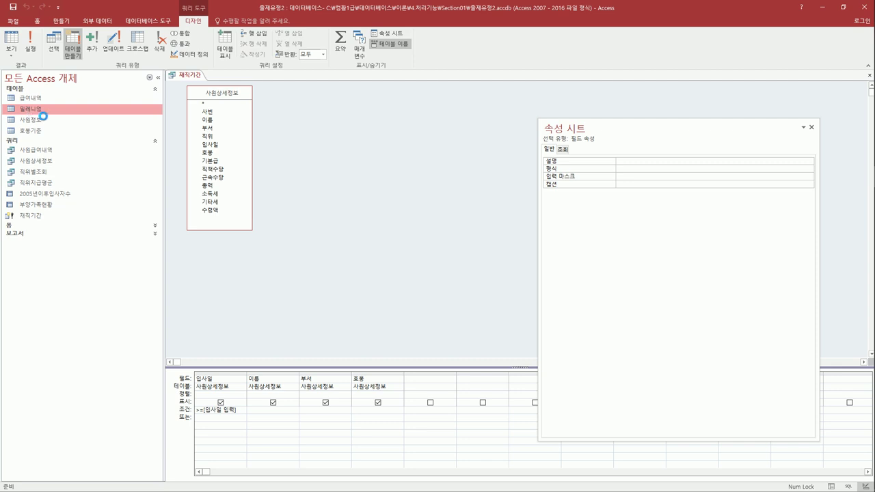
double_click(38, 110)
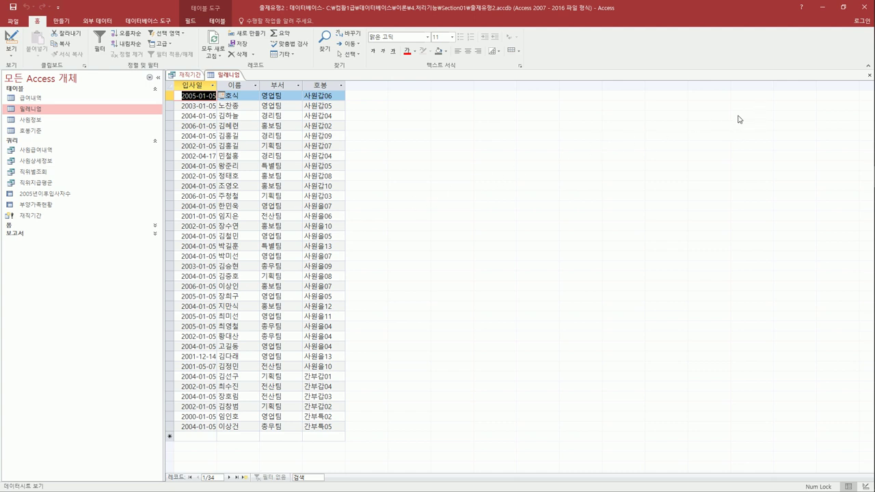
left_click(868, 75)
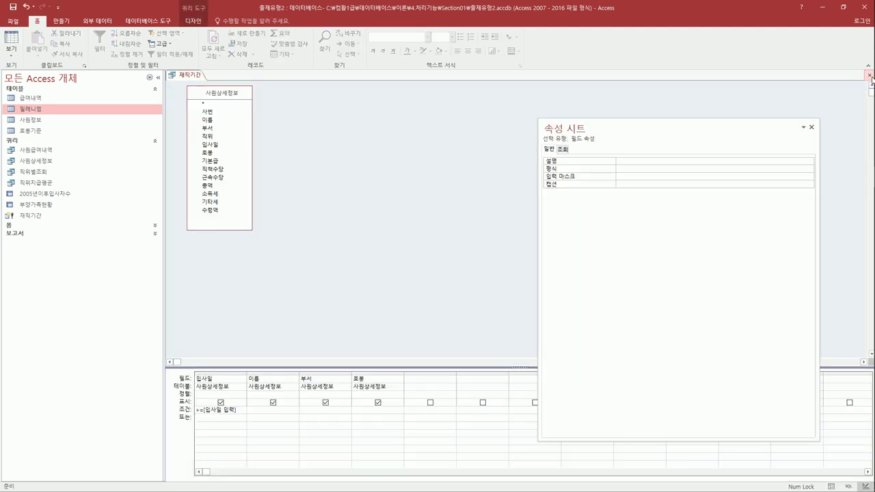
left_click(869, 75)
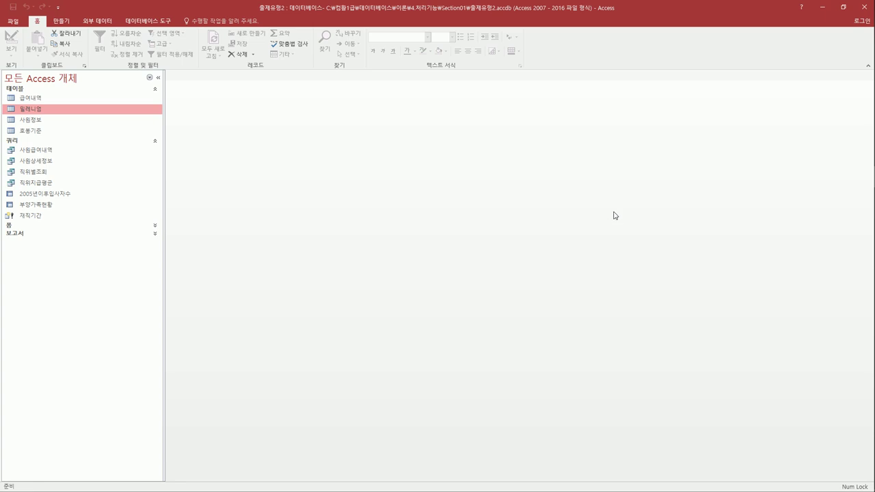
Open the database 출제유형3 from the Section01 folder and enable its blocked content.
left_click(10, 22)
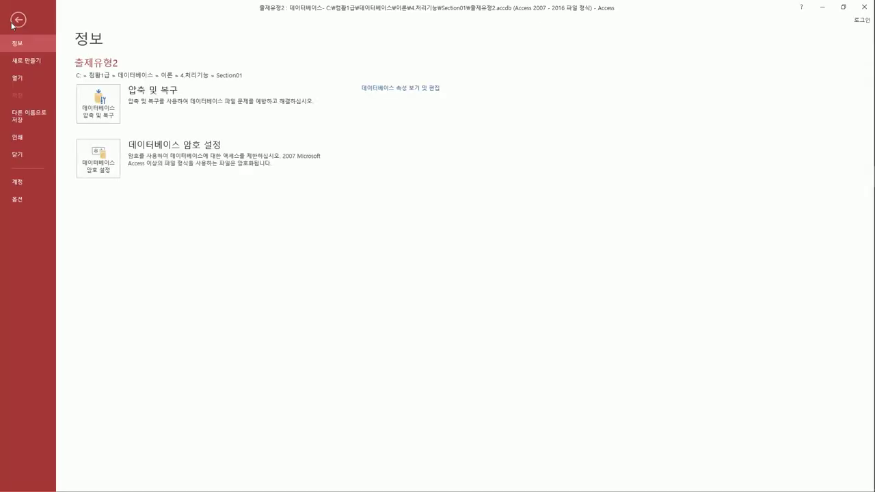
left_click(26, 78)
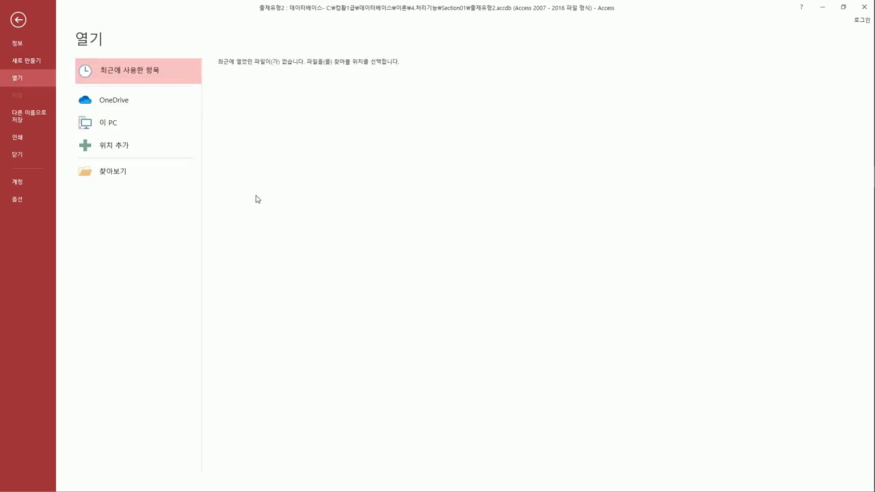
left_click(166, 177)
left_click(596, 112)
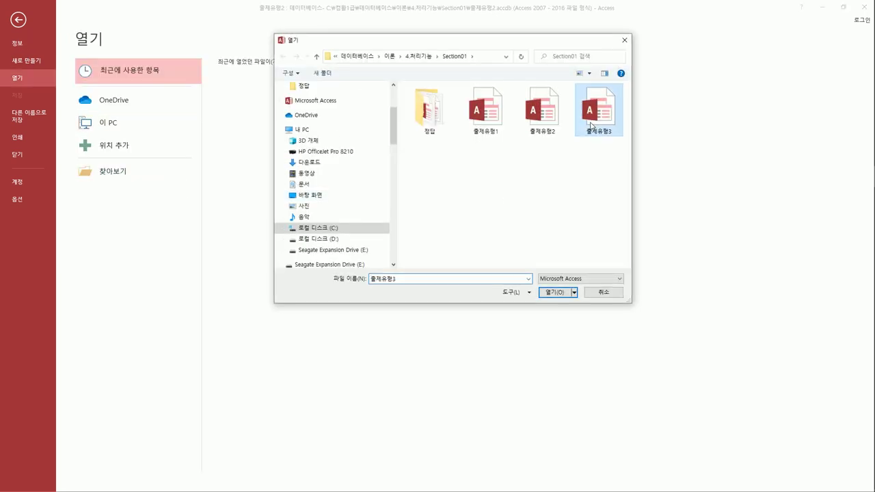
left_click(555, 292)
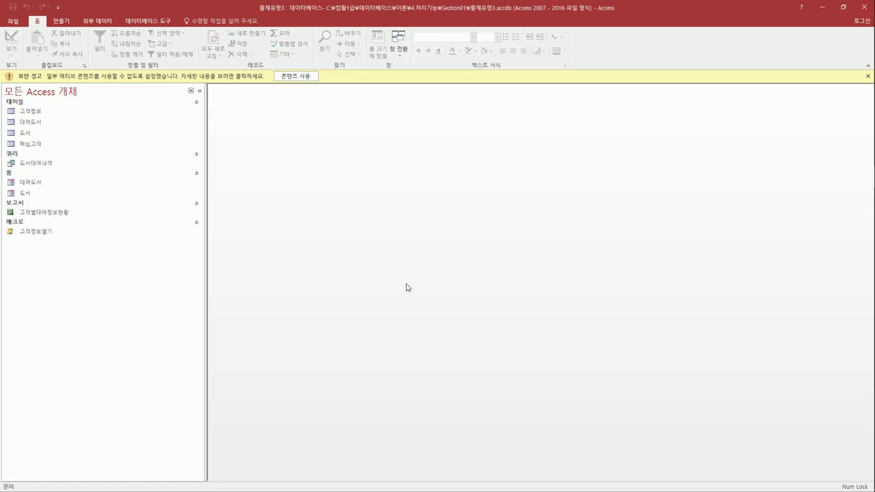
left_click(307, 77)
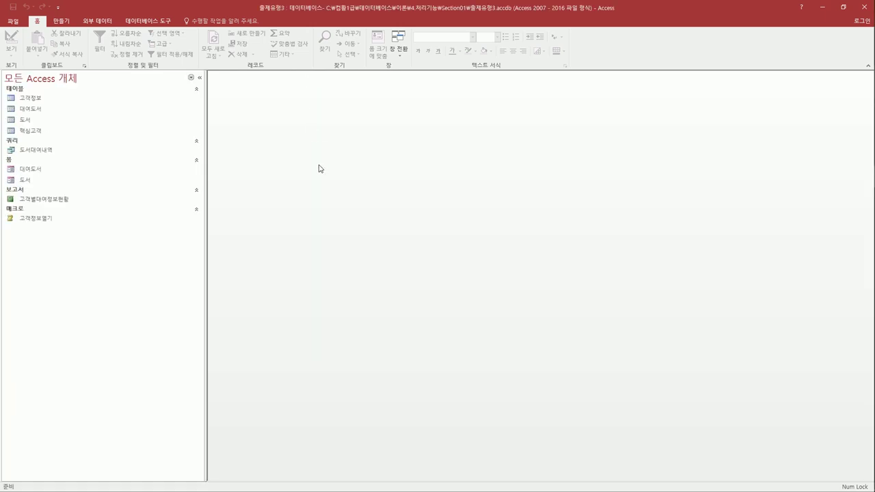
Start a new query design based on the 도서대여내역 query and enlarge its field list to show all fields.
left_click(60, 20)
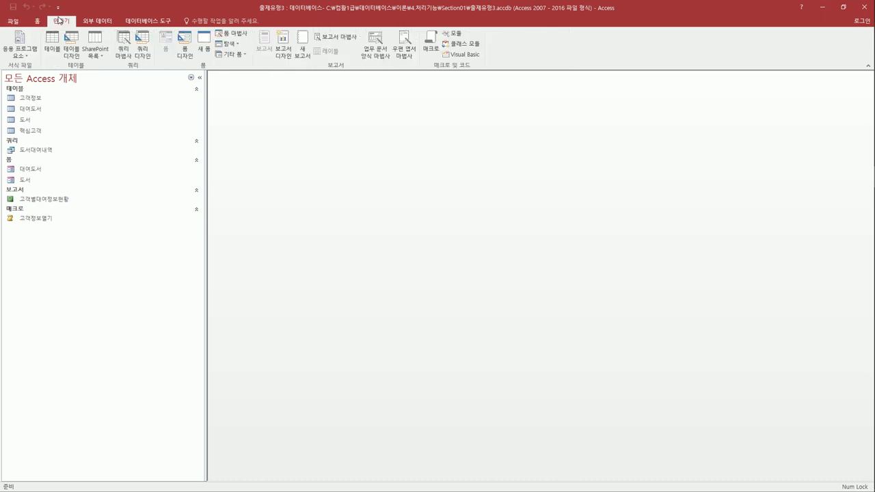
left_click(142, 49)
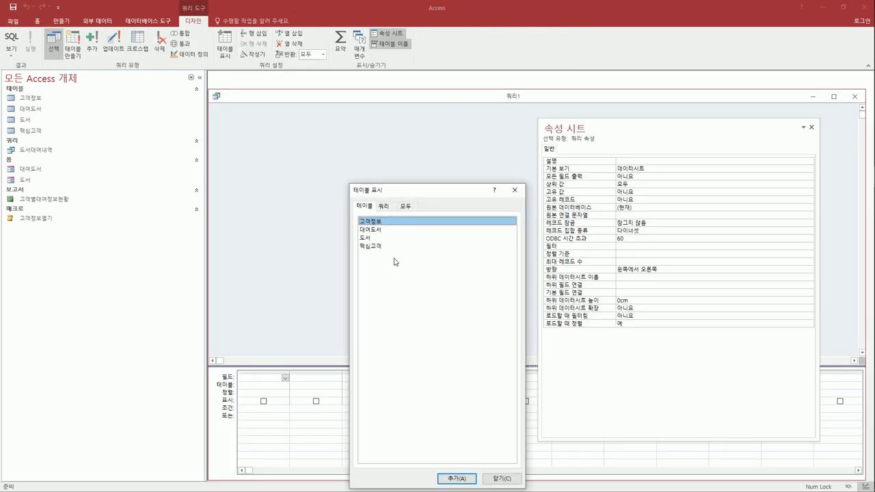
left_click(385, 211)
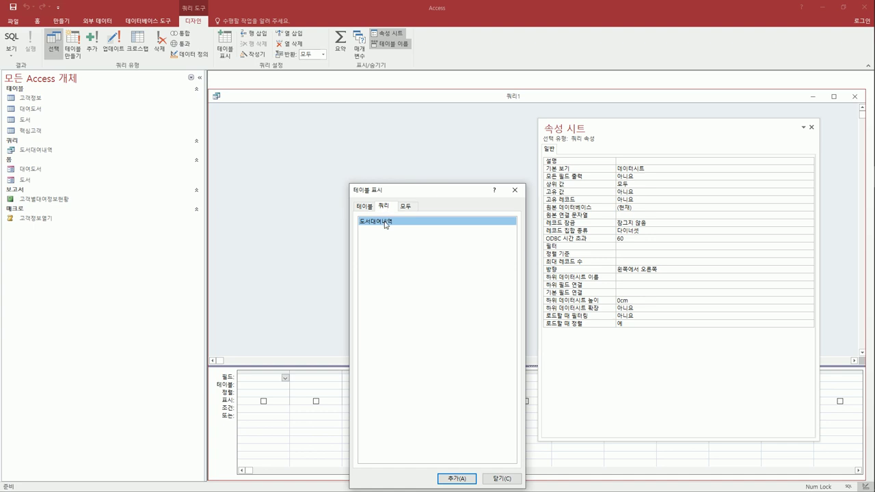
double_click(386, 221)
left_click(515, 190)
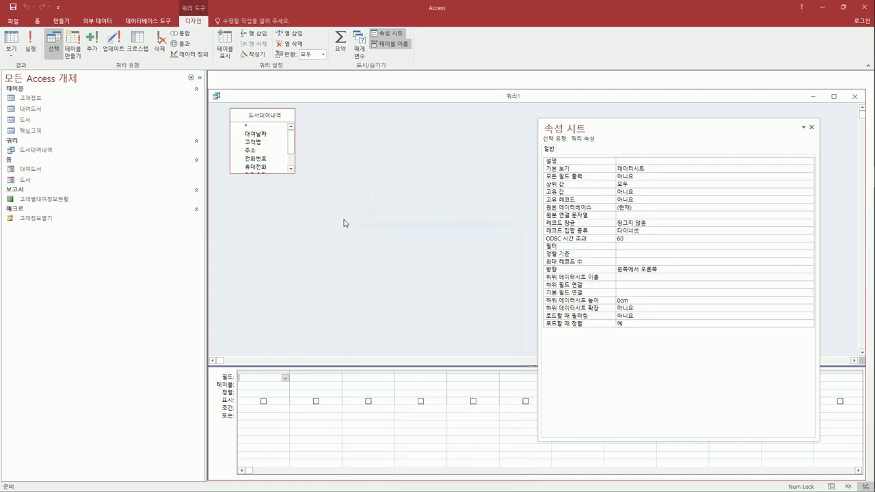
left_click_drag(279, 173, 278, 226)
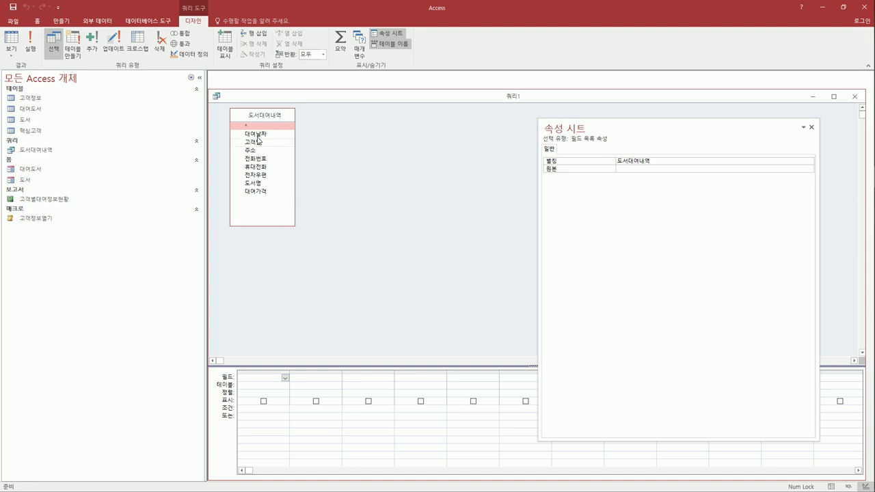
Add 대여날짜 and 고객명 to the query grid, turn on totals and summarize 고객명 by 개수.
double_click(257, 134)
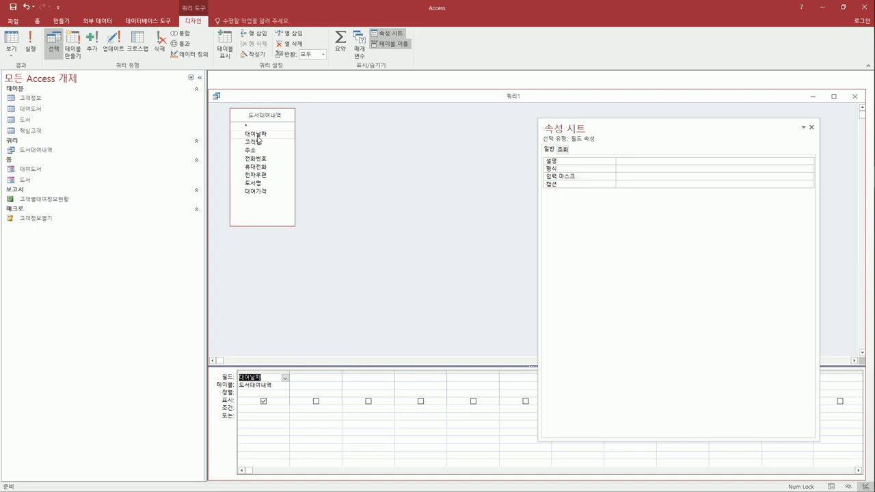
double_click(254, 142)
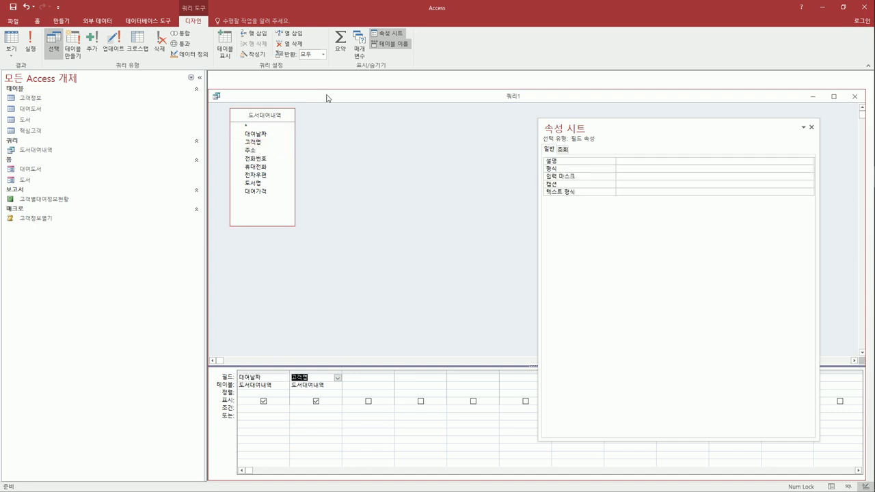
left_click(340, 42)
left_click(336, 394)
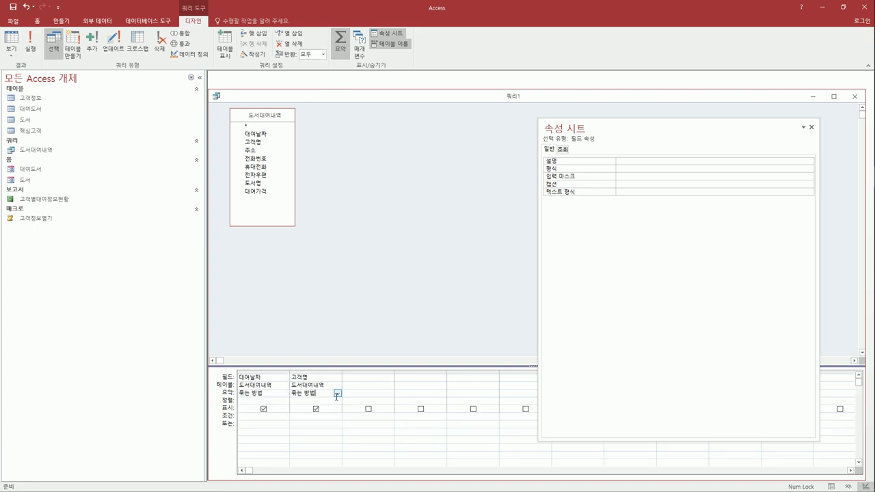
left_click(336, 395)
left_click(327, 440)
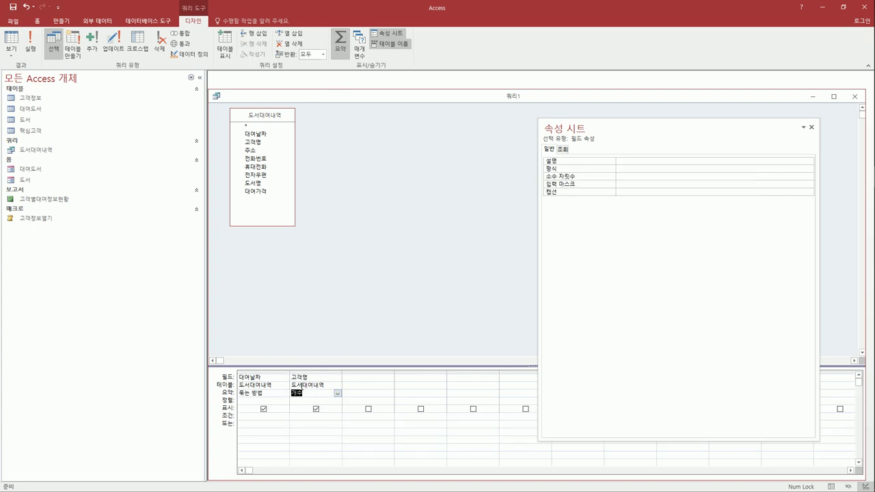
Give the counted 고객명 column the alias 대여횟수.
left_click(294, 381)
type("ㄱ")
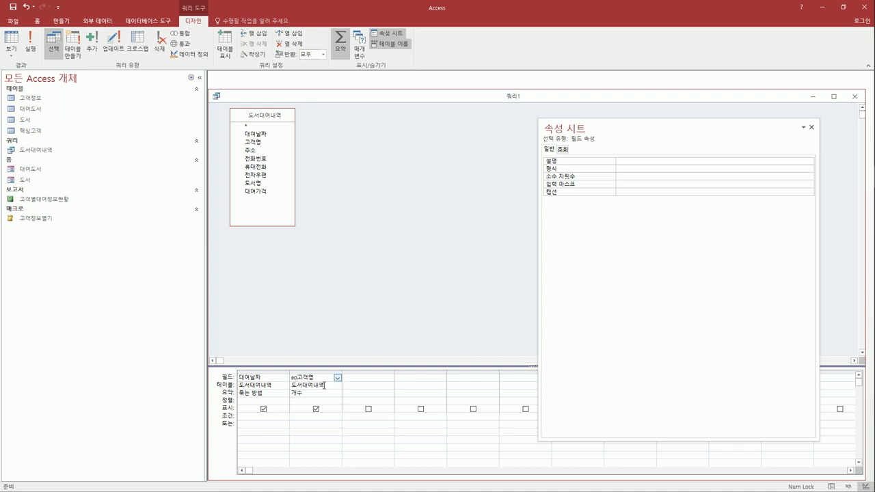
key("BackSpace")
type("대여횟수:")
key("Tab")
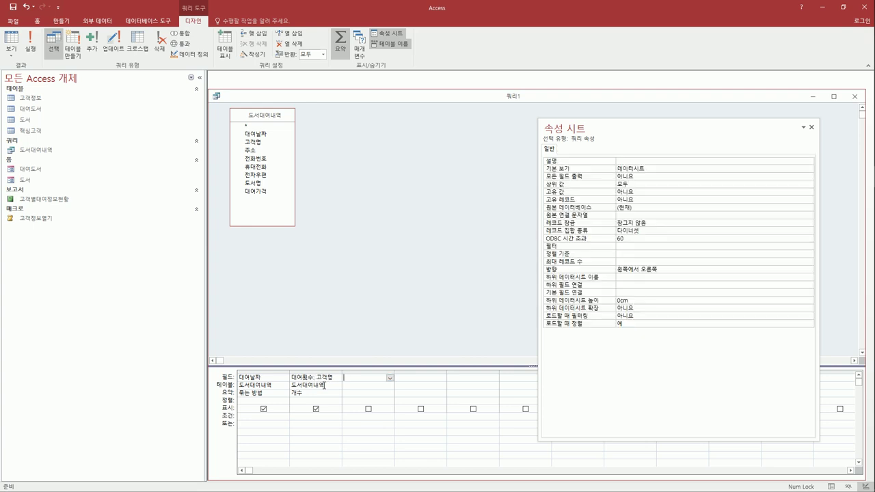
Add the 대여가격 field summarized by 합계 and give it the alias 대여금액.
double_click(268, 196)
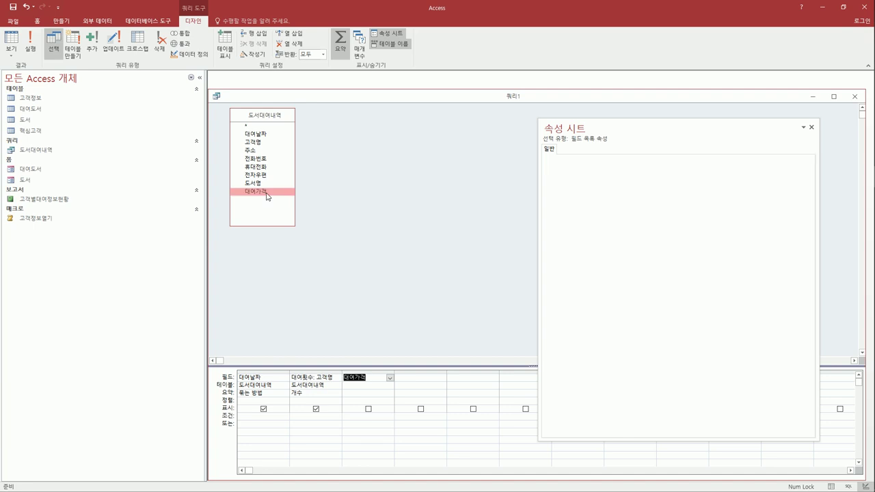
left_click(389, 393)
left_click(377, 410)
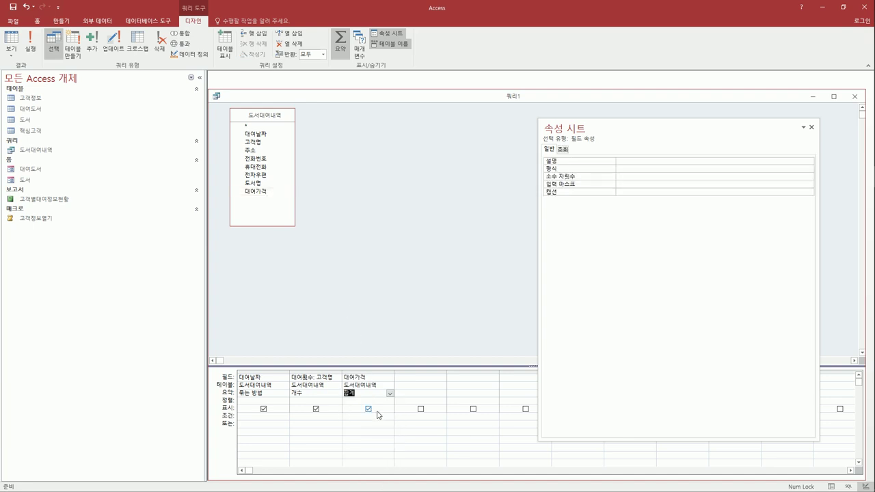
left_click(348, 380)
key("Home")
type("대여금액:")
key("Return")
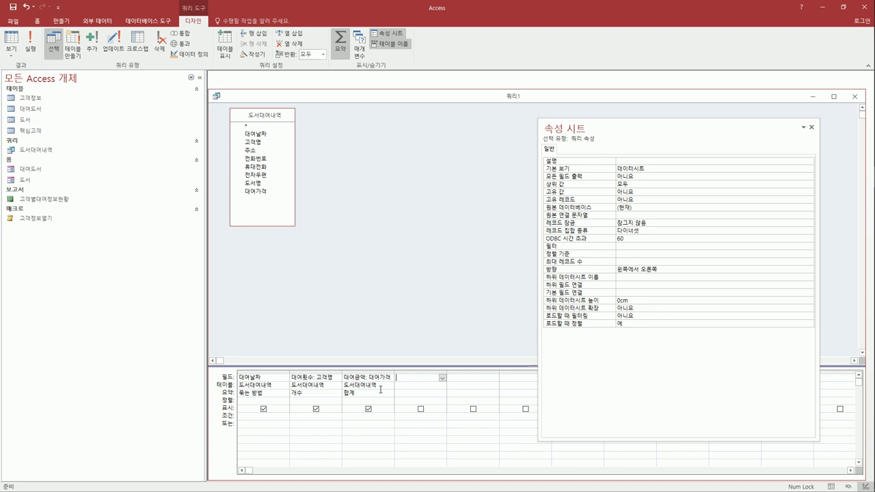
Sort the 대여날짜 field in ascending order (오름차순).
left_click(270, 423)
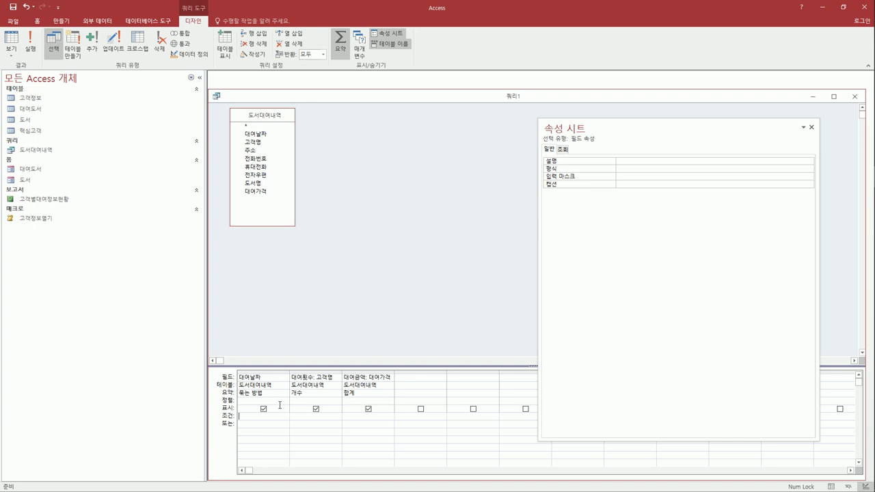
left_click(284, 402)
left_click(285, 402)
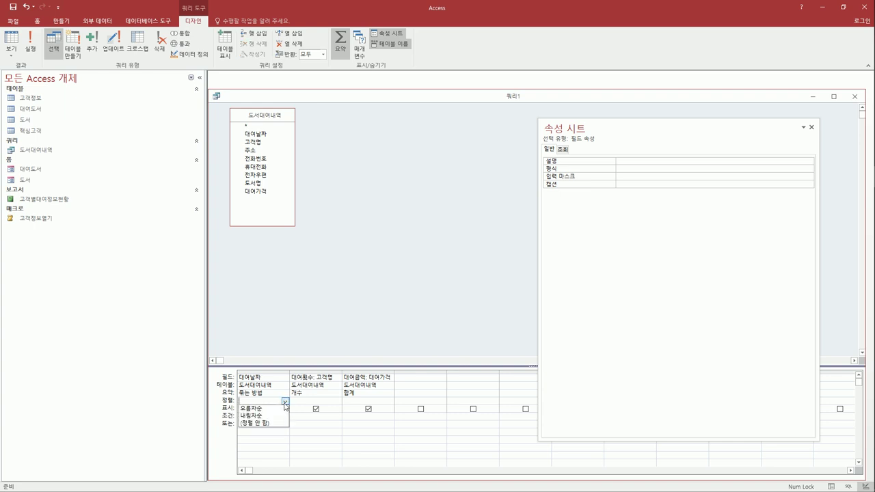
left_click(273, 409)
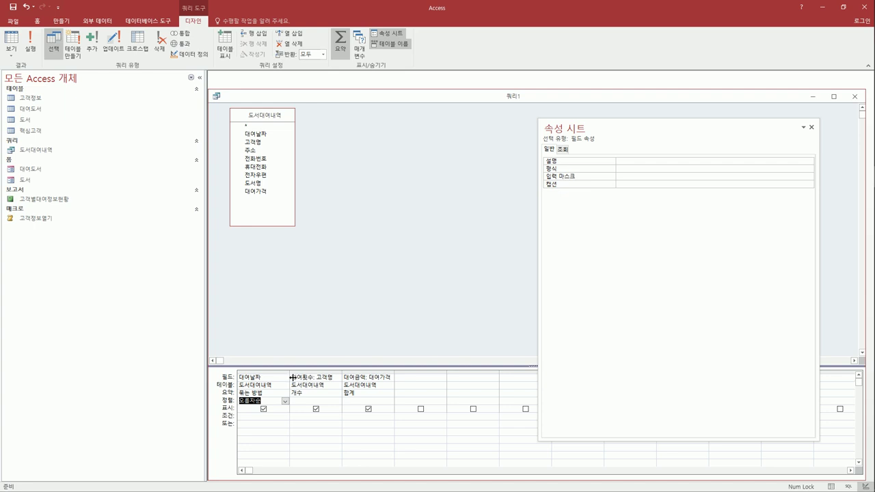
Set the 대여날짜 criterion to between #2006-07-01# and #2006-07-31#, and run the query with the date column fitted to its contents.
left_click_drag(290, 377, 342, 378)
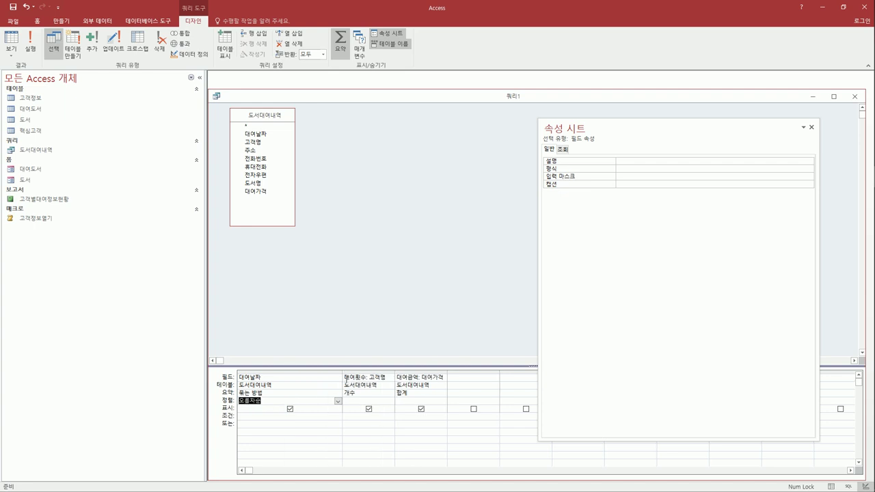
left_click_drag(395, 377, 412, 378)
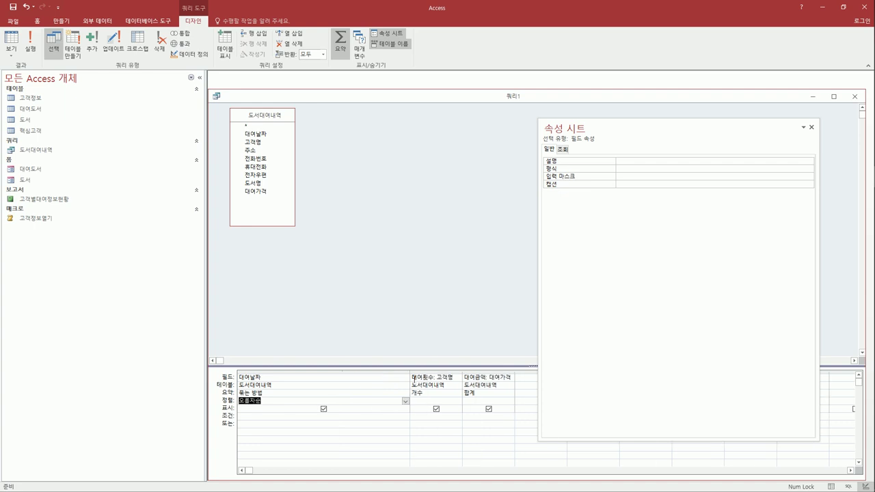
left_click(303, 423)
type("B")
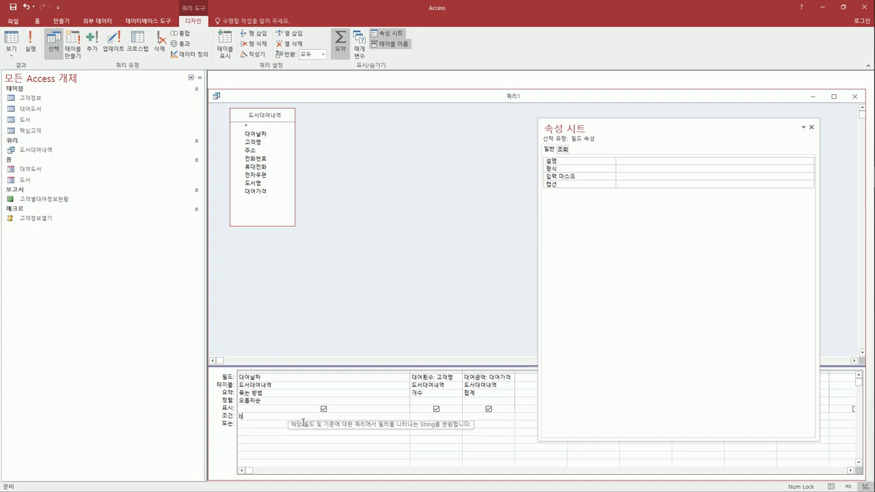
type("etween")
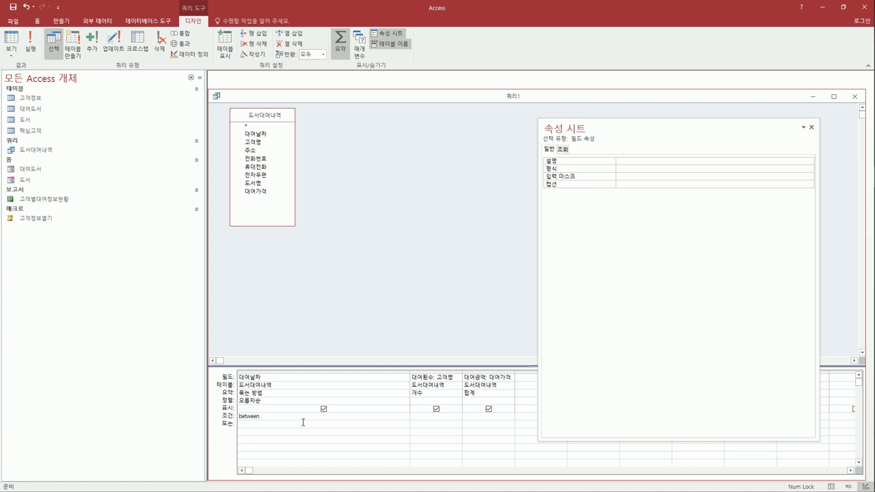
type("#2006-07-01# and #2006-07-31#")
left_click(302, 432)
left_click(30, 41)
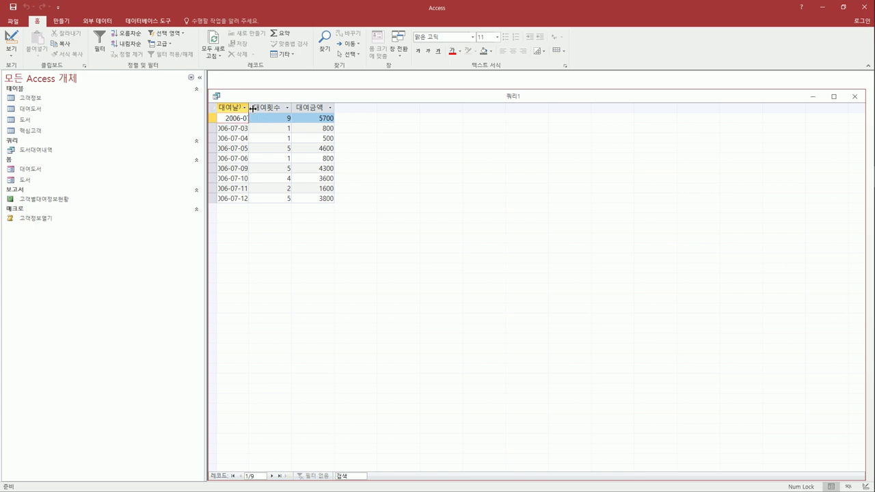
double_click(249, 108)
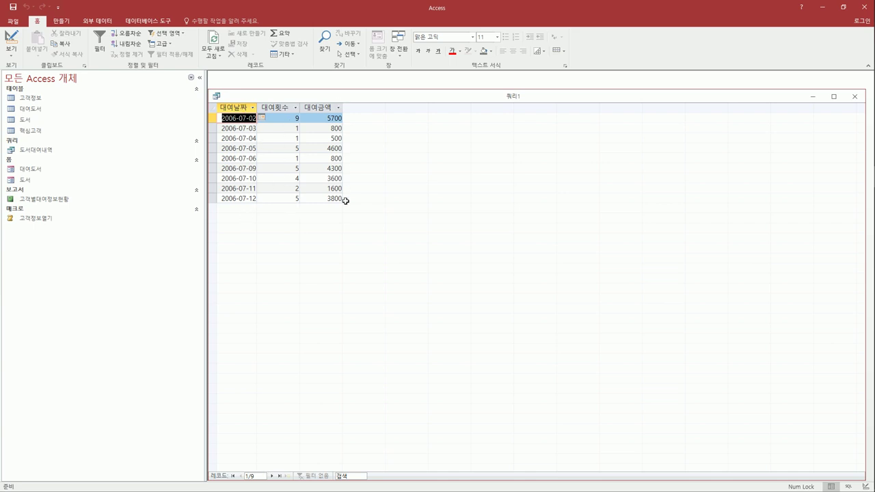
Save the query as 대여날짜별현황 and close it.
left_click(13, 7)
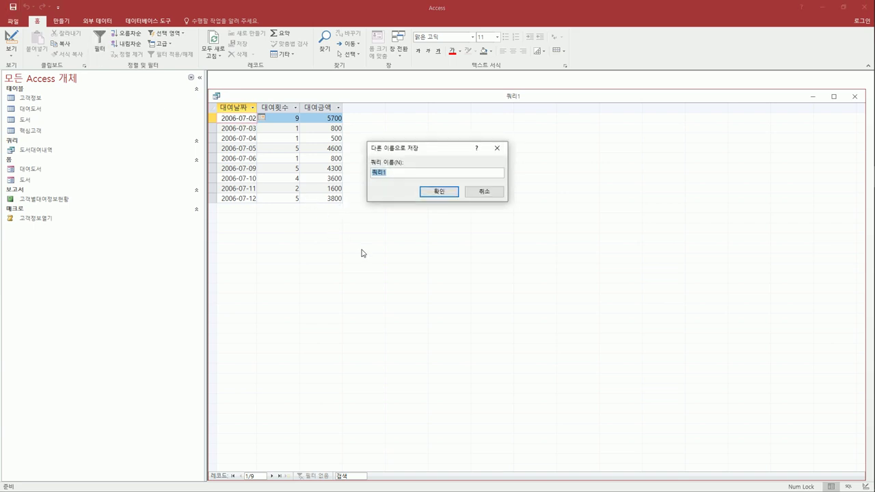
key("BackSpace")
type("대여날짜별현황")
left_click(440, 192)
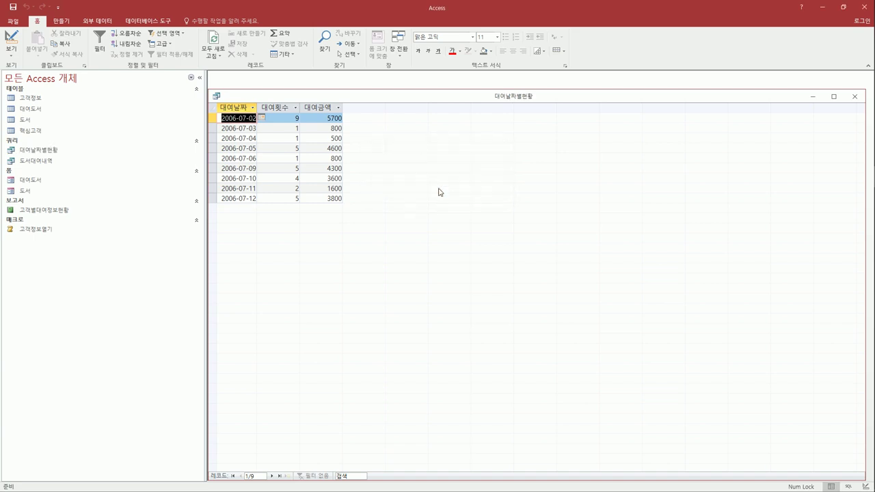
left_click(854, 96)
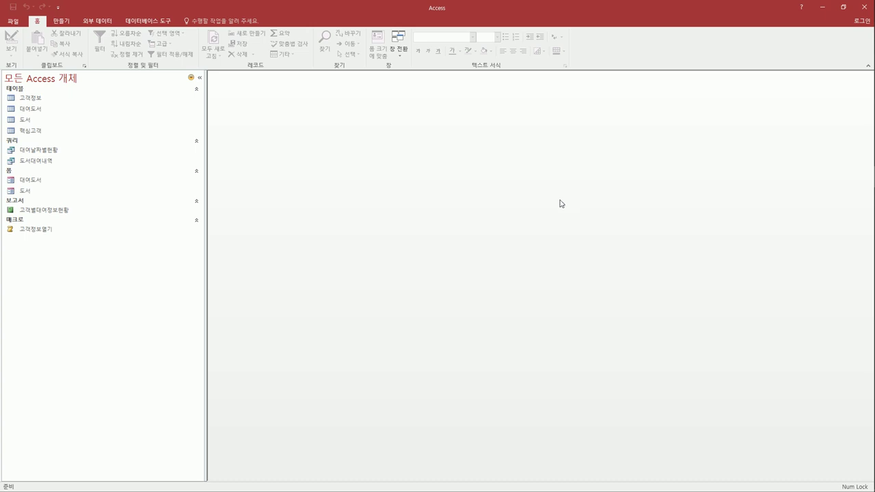
Start a find-duplicates query (중복 데이터 검색 쿼리 마법사) based on the 고객정보 table.
left_click(60, 21)
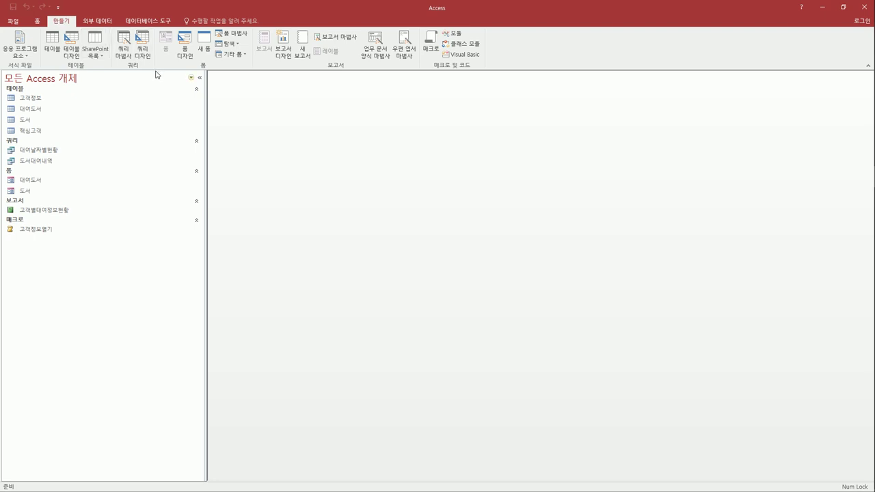
left_click(128, 58)
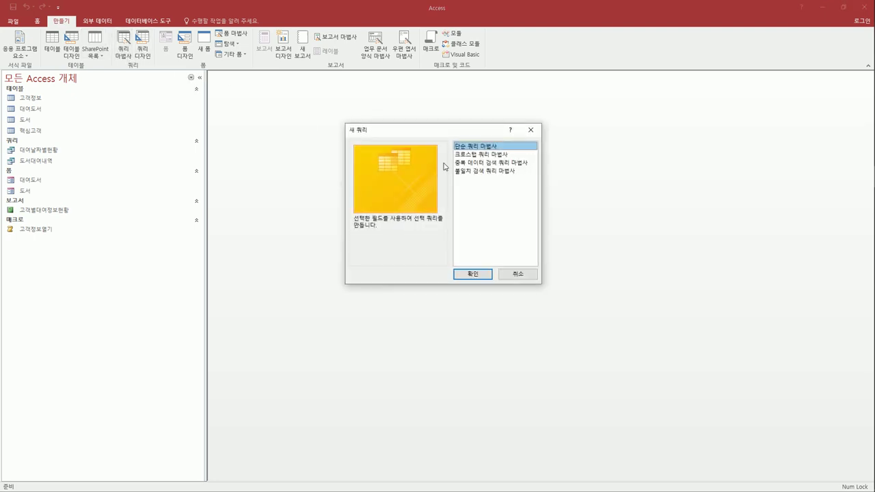
left_click(475, 162)
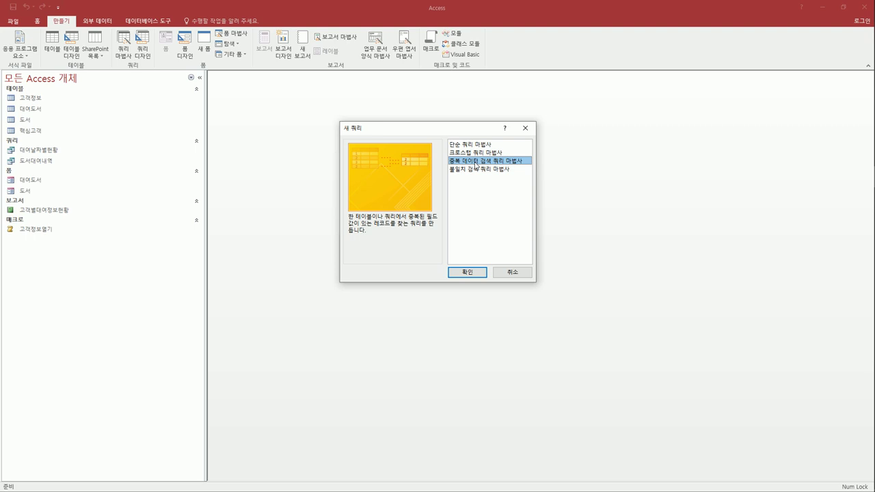
left_click(476, 274)
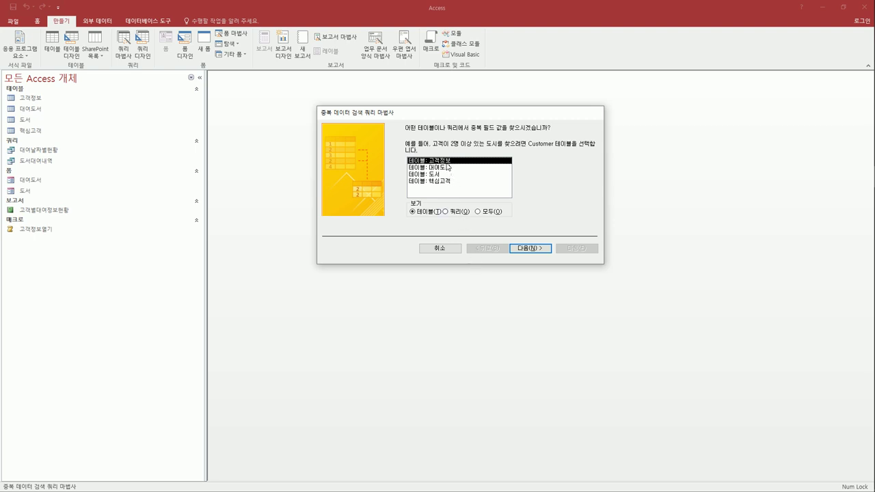
left_click(527, 251)
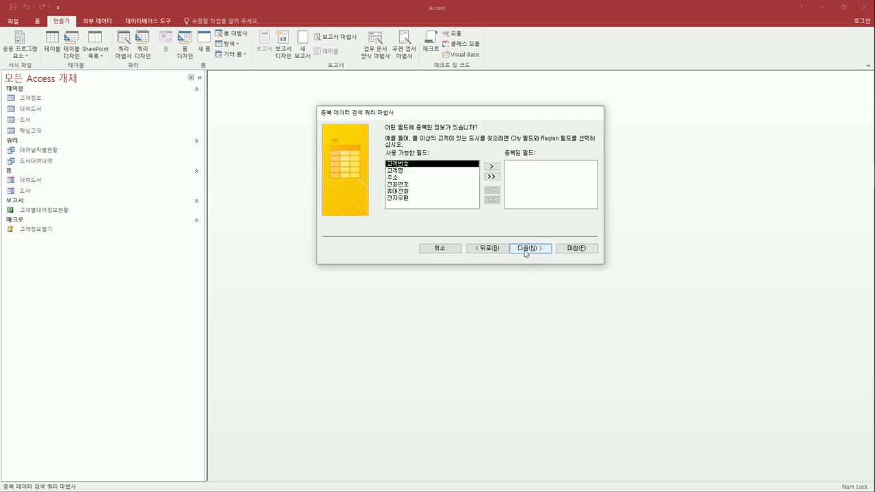
Choose 전화번호 as the field to check for duplicate values and proceed to the additional fields.
left_click(420, 187)
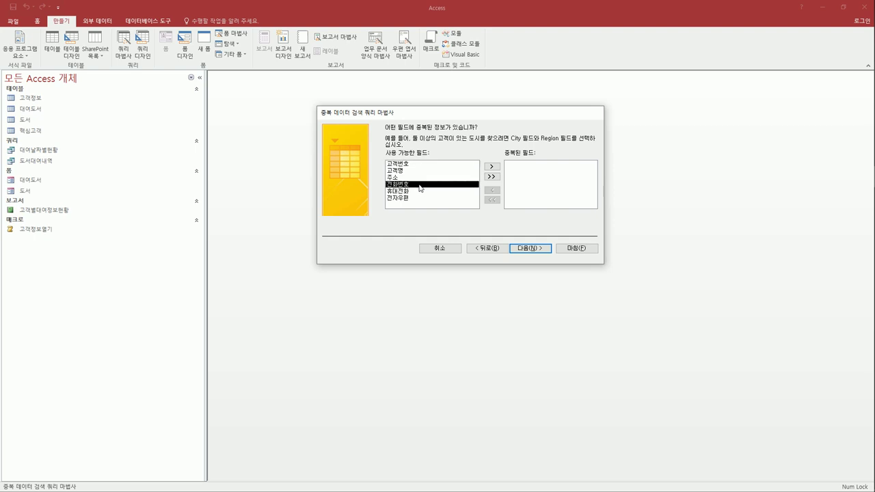
left_click(492, 168)
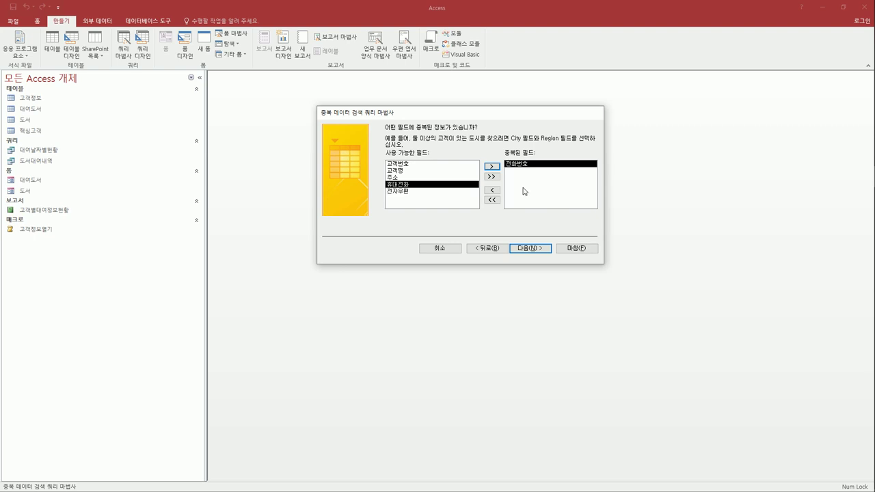
left_click(527, 249)
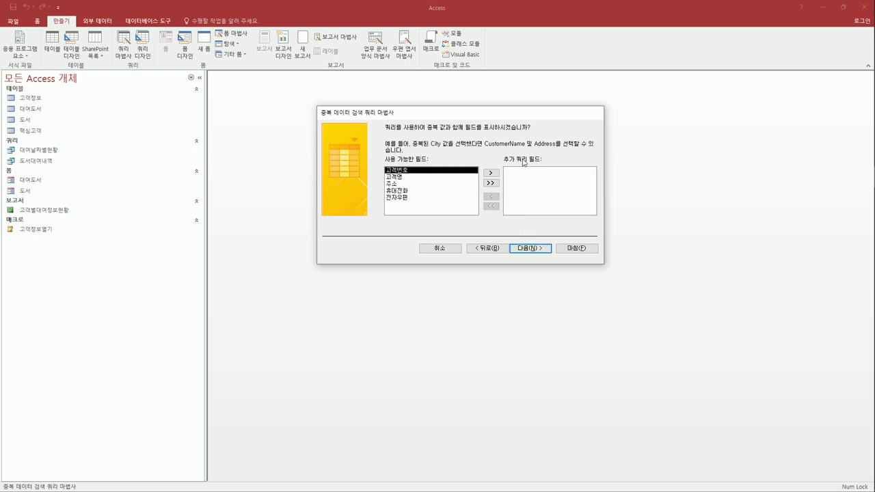
Include 고객번호, 고객명 and 전자우편 as the additional query fields and proceed to naming the query.
double_click(425, 171)
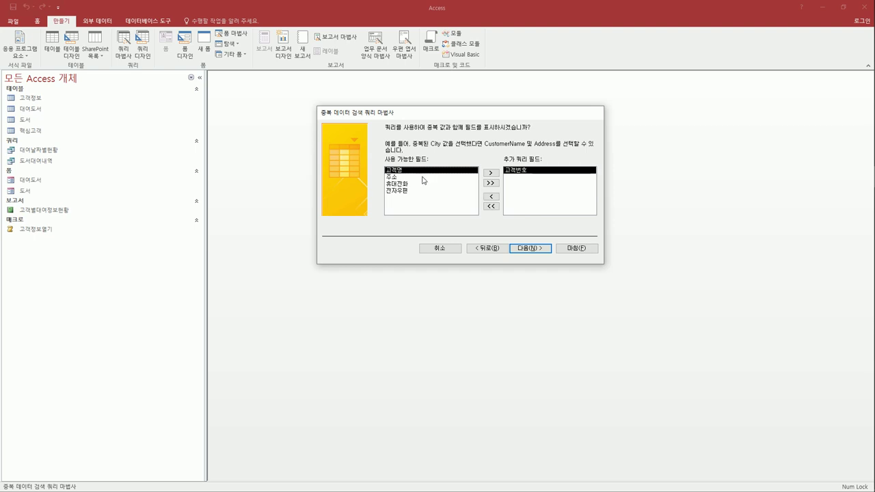
double_click(421, 176)
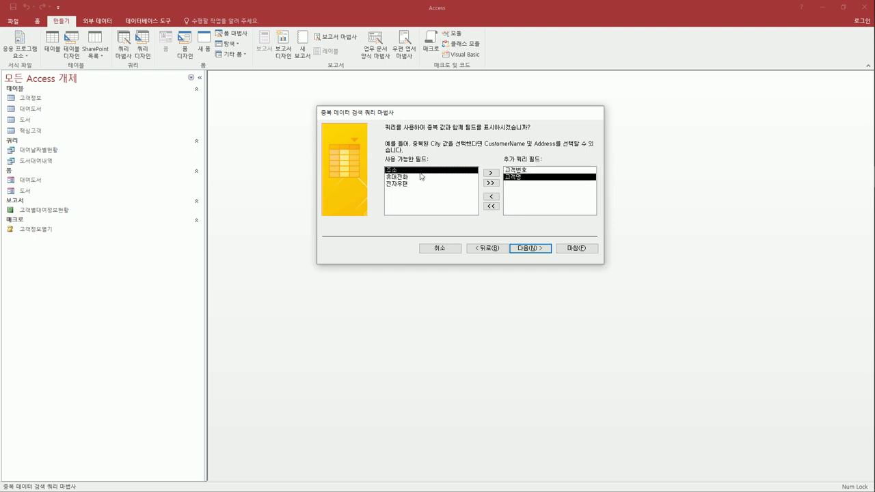
double_click(422, 185)
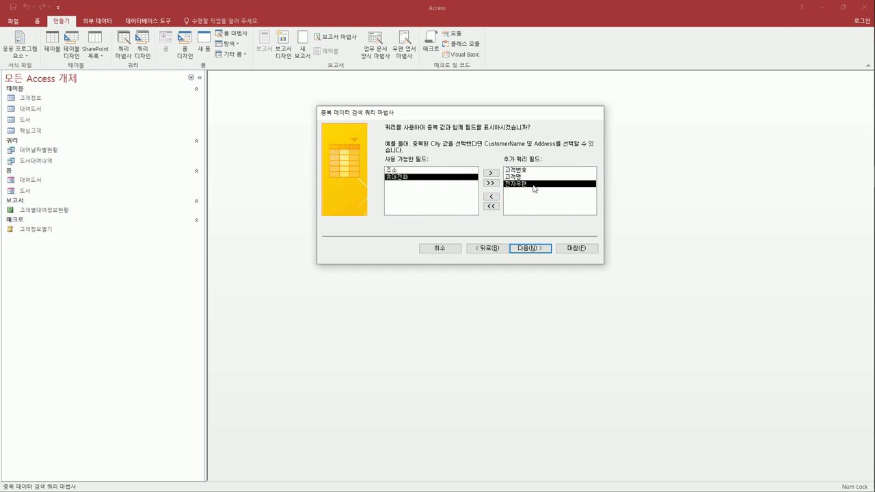
left_click(527, 249)
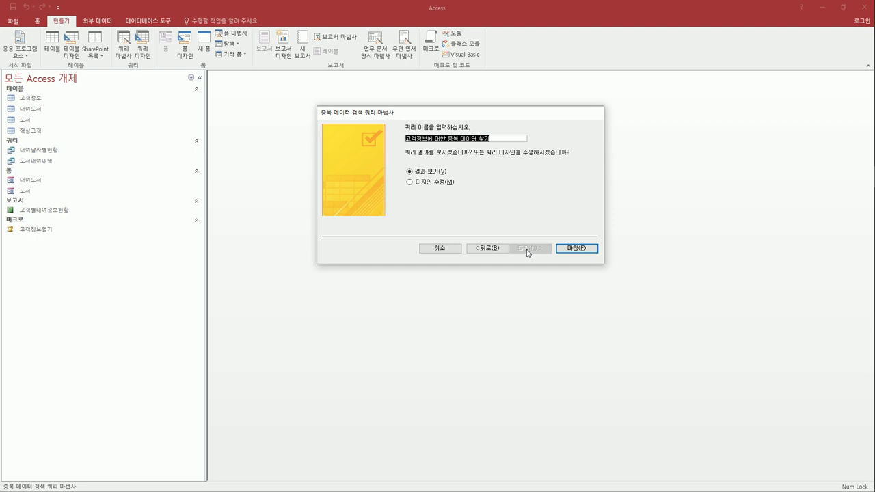
Name the duplicates query 전화번호중복고객 and finish the wizard with its results shown.
type("ㅈ화번호")
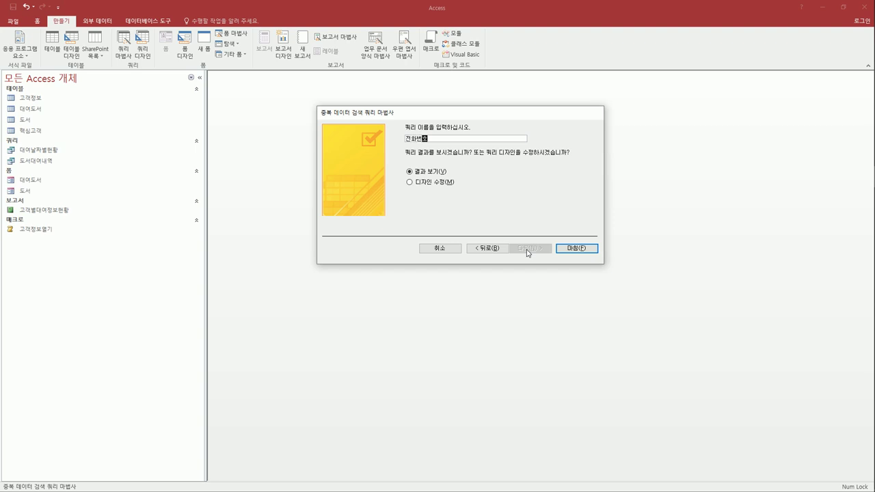
type("중ㅂ복고객")
left_click(564, 249)
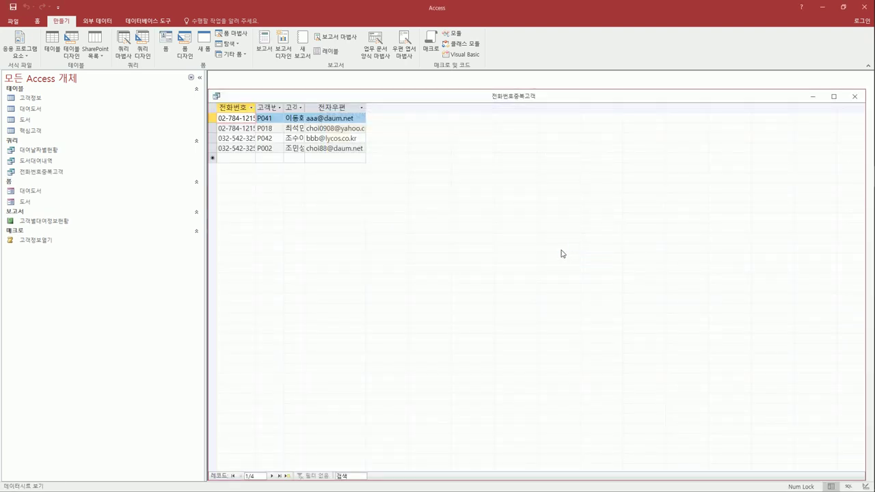
Fit the 전화번호, 고객번호 and 고객명 columns to their contents, and close the query with its layout saved.
double_click(283, 107)
double_click(316, 109)
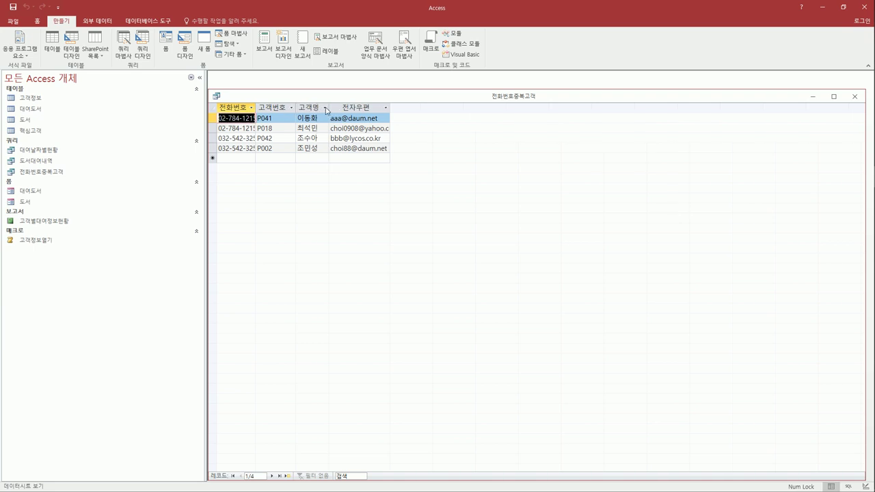
double_click(255, 107)
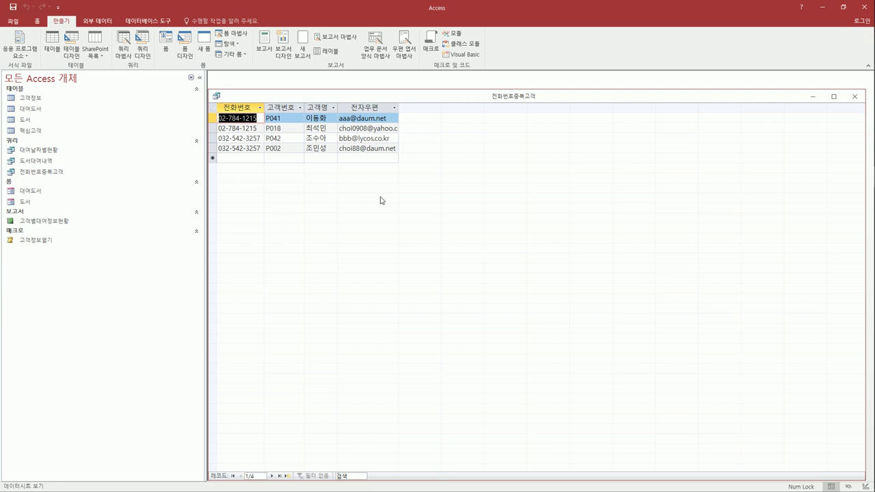
left_click(854, 97)
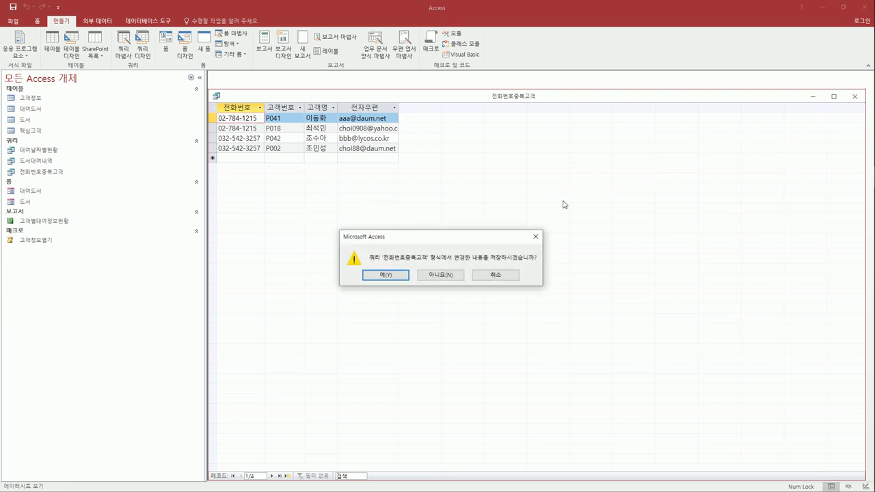
left_click(383, 277)
left_click(383, 277)
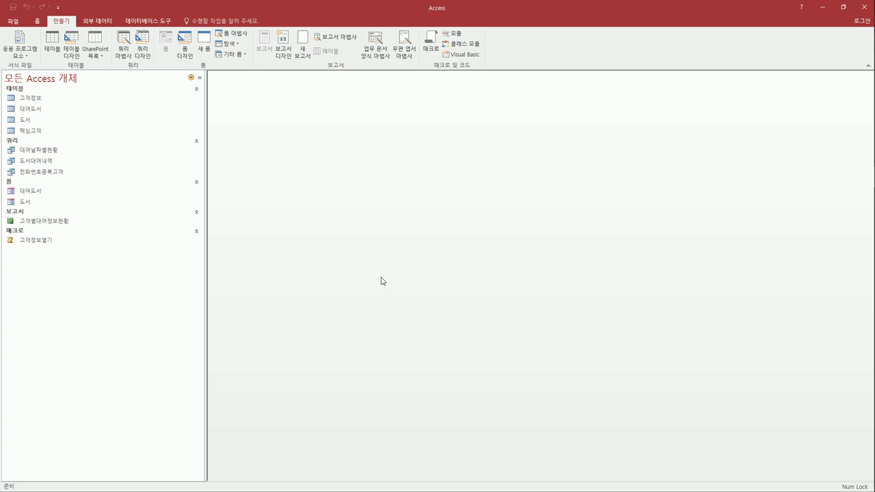
Create a new design-view query on the 핵심고객 table and change it to a delete query (삭제).
left_click(148, 58)
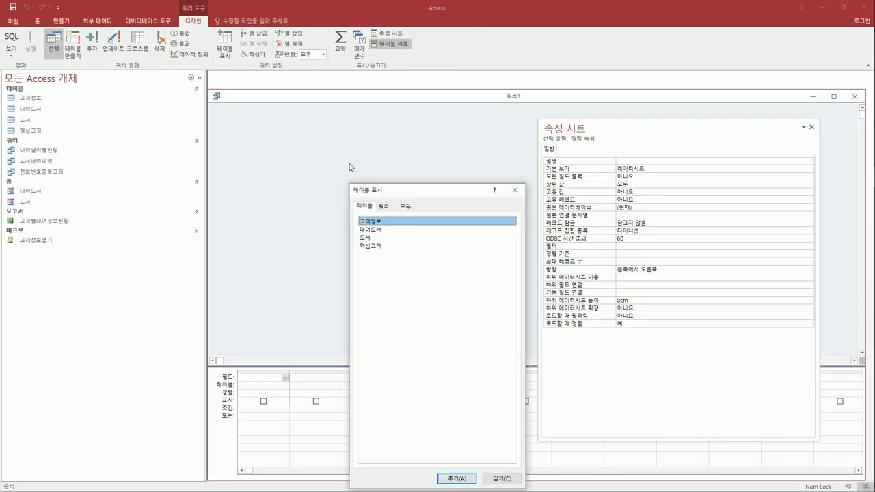
left_click_drag(401, 196, 391, 184)
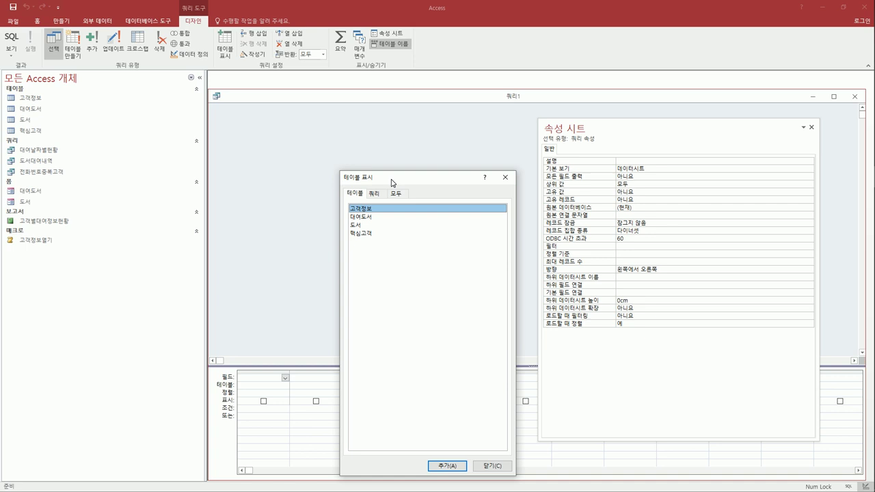
left_click(395, 234)
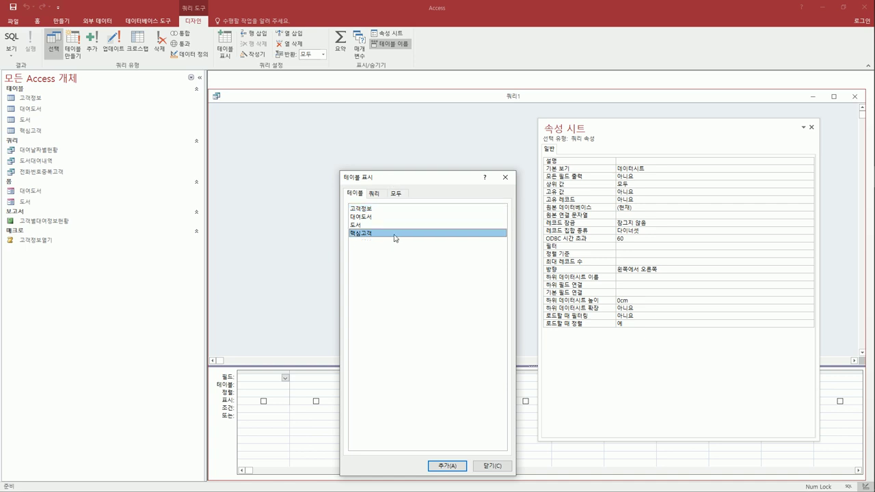
double_click(394, 234)
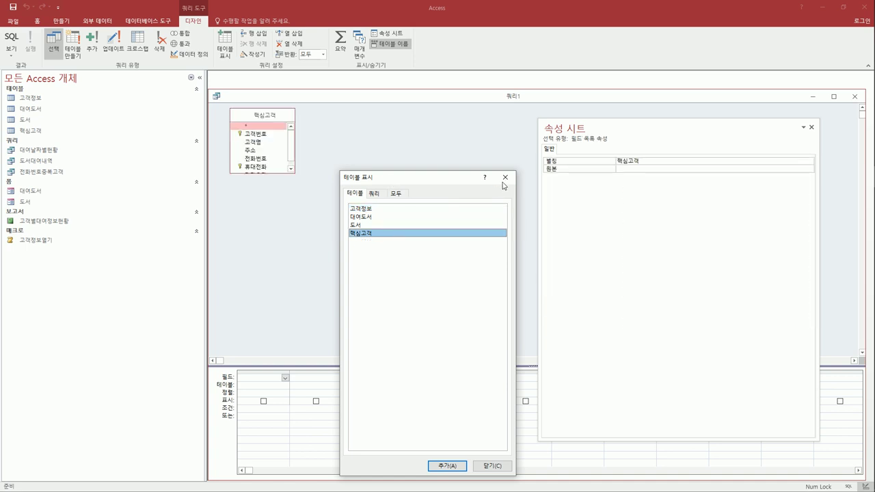
left_click(504, 178)
left_click_drag(283, 174, 279, 232)
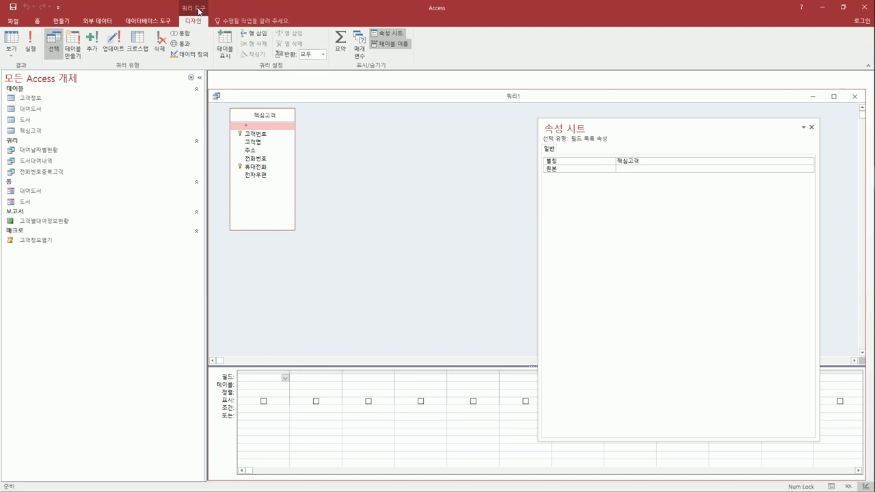
left_click(158, 49)
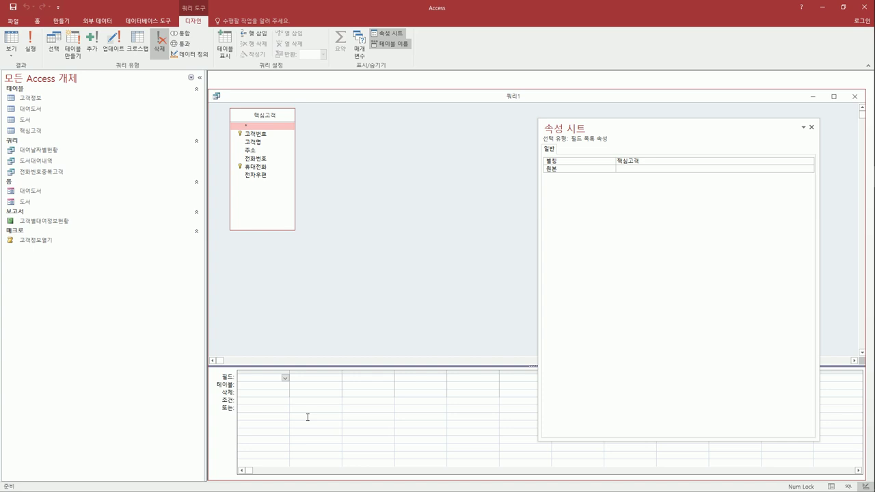
left_click(350, 247)
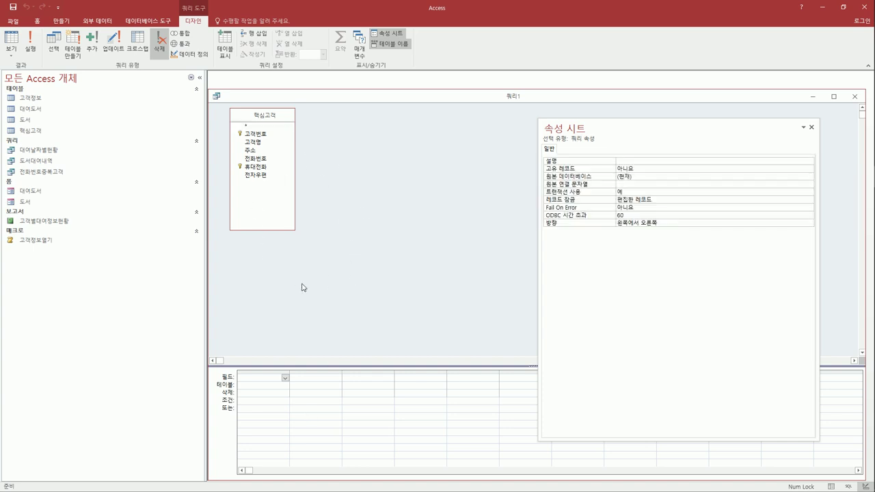
Open the 핵심고객 and 대여도서 tables and arrange both windows for comparison, with the query window minimized.
double_click(49, 131)
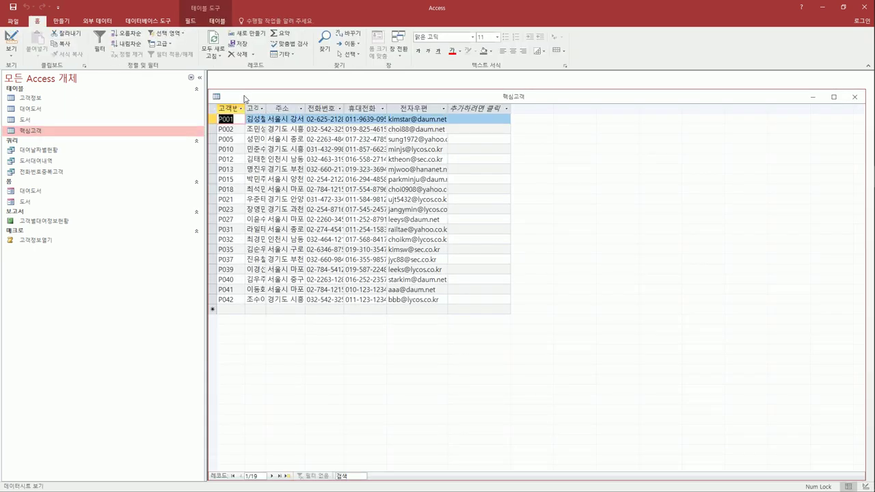
left_click_drag(246, 97, 296, 158)
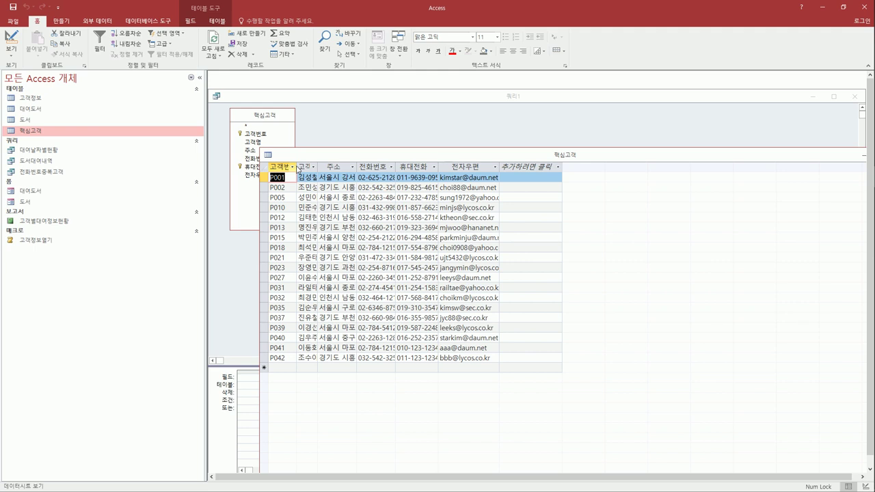
double_click(115, 108)
left_click_drag(281, 125, 324, 225)
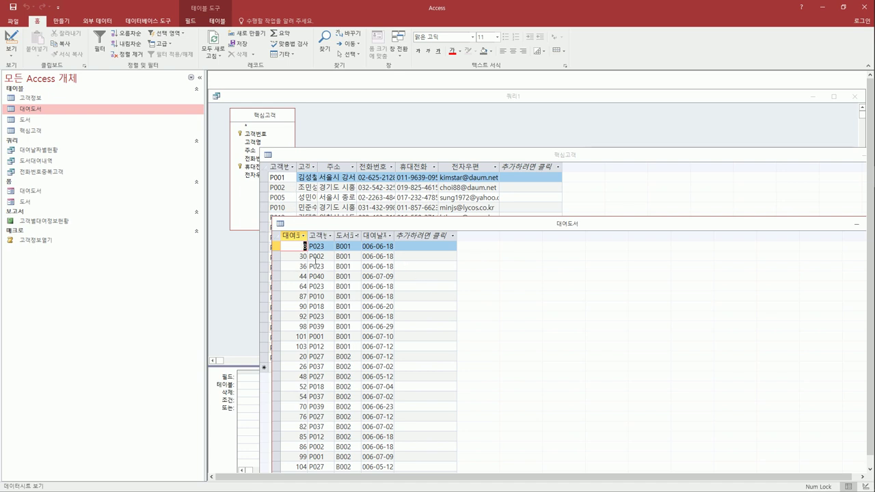
left_click(304, 176)
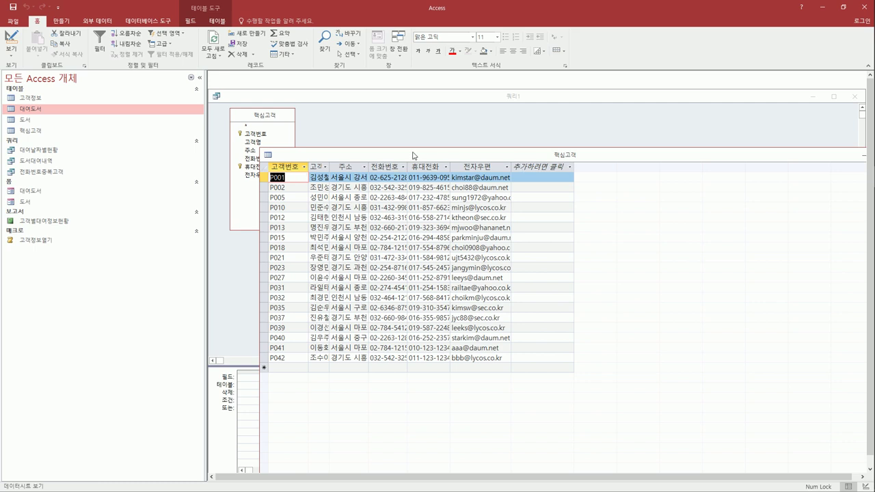
left_click_drag(414, 157, 392, 155)
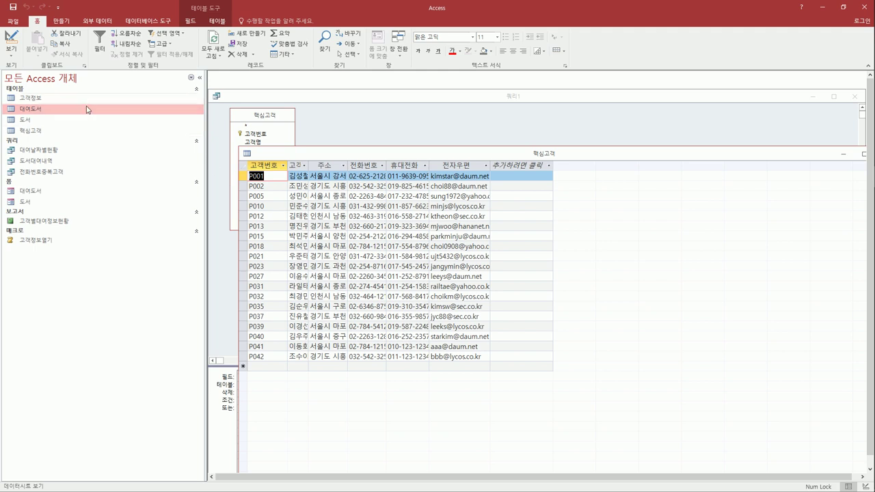
left_click_drag(708, 156, 670, 272)
left_click(813, 97)
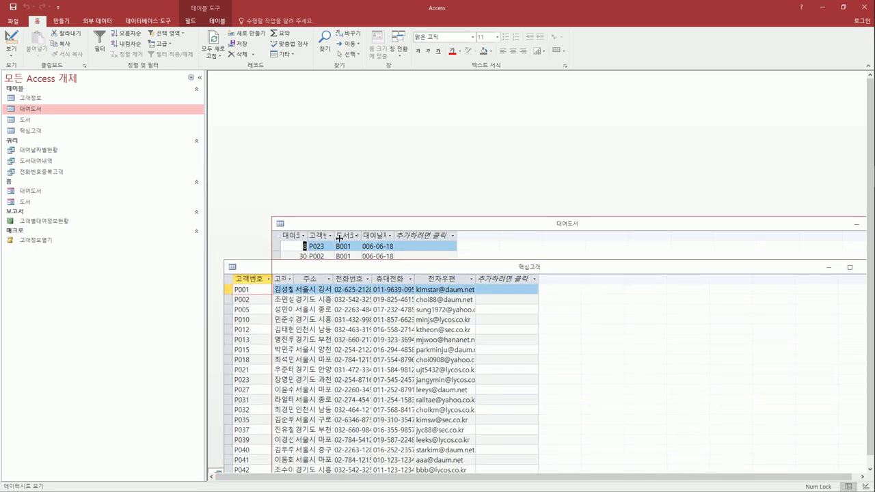
Widen 고객번호 and 대여코드 in 대여도서 and 고객명 in 핵심고객 to compare the customer numbers in both tables.
double_click(339, 237)
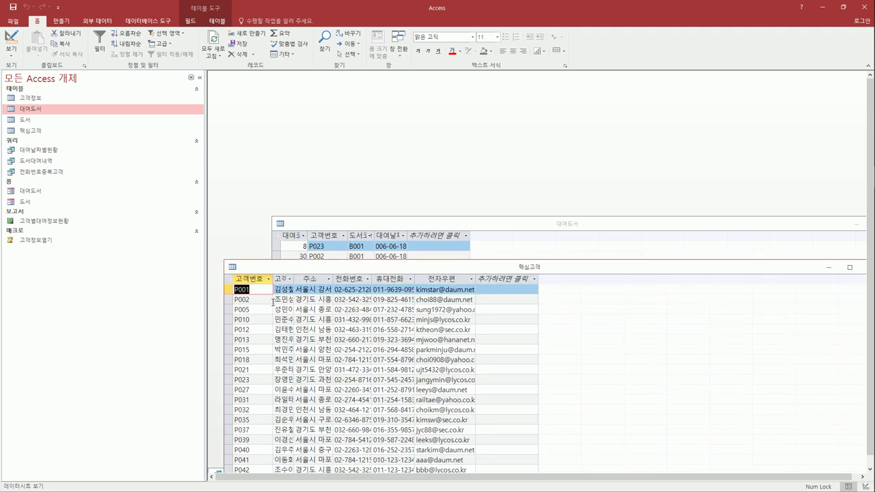
left_click(312, 245)
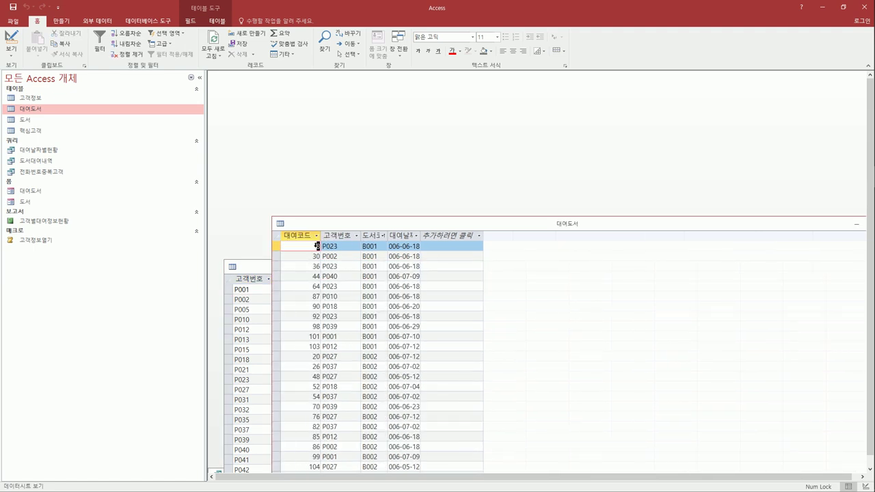
left_click(262, 266)
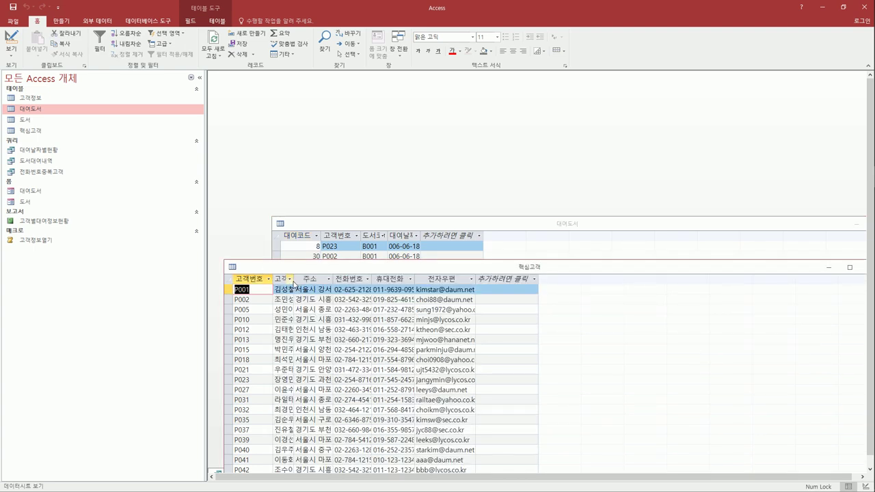
left_click_drag(294, 280, 306, 280)
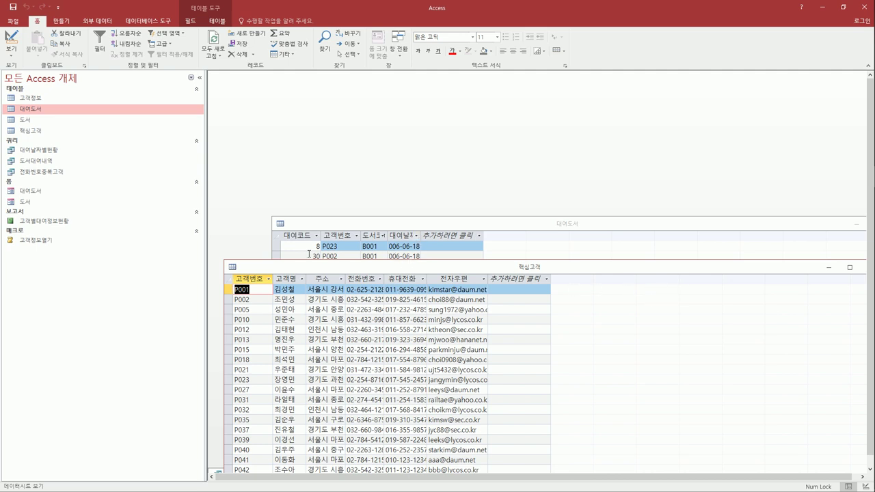
Close the 핵심고객 and 대여도서 tables, saving the layout changes of both.
left_click_drag(616, 267, 517, 181)
left_click(771, 179)
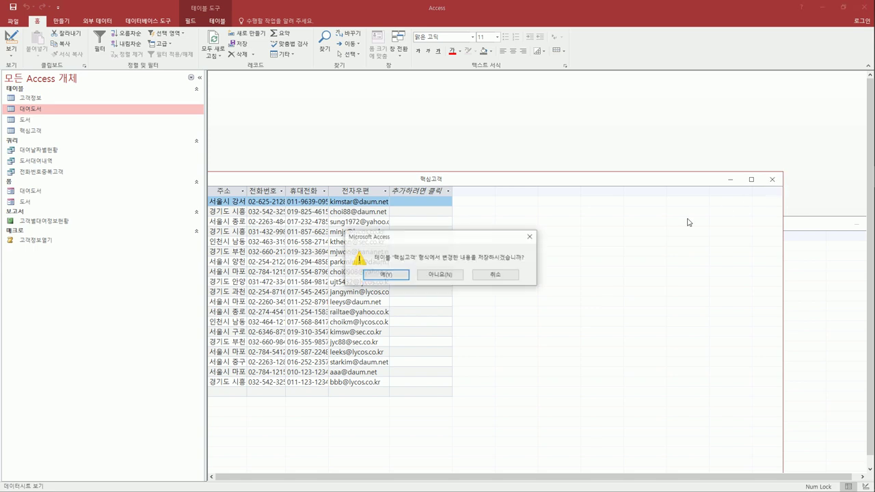
left_click(399, 276)
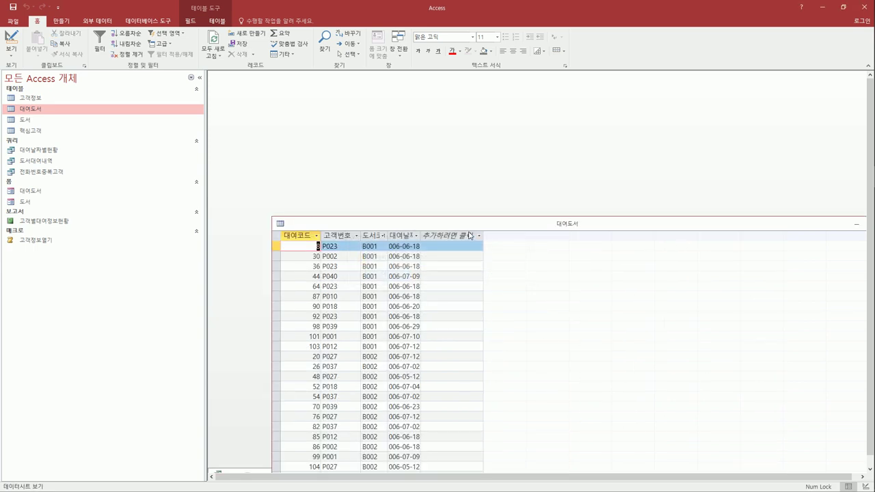
left_click_drag(449, 225, 385, 187)
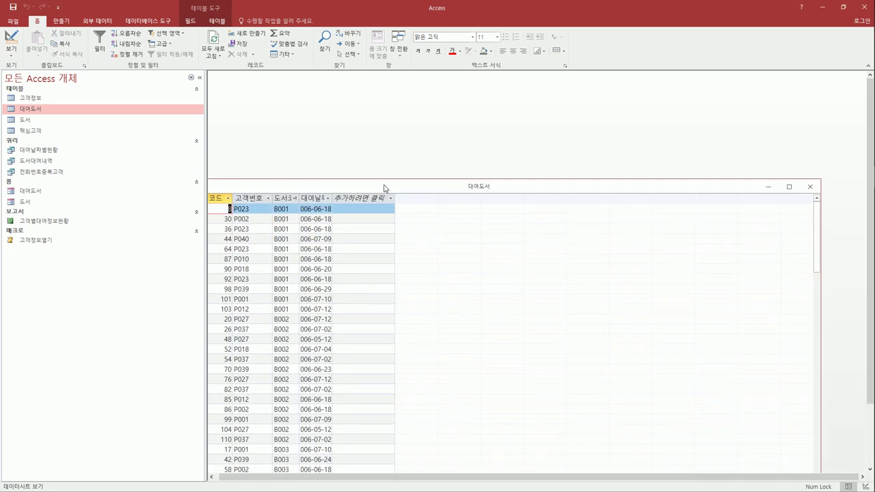
left_click(809, 187)
left_click(386, 275)
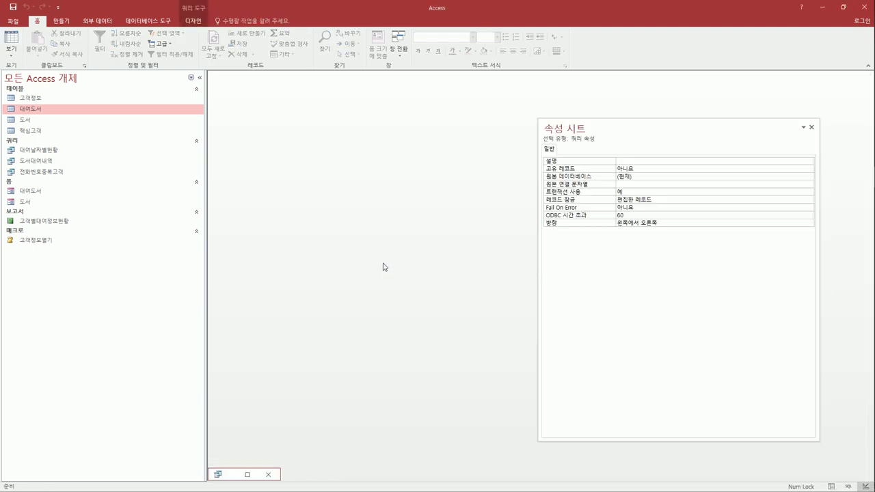
Restore the minimized delete query as a movable window and add the 고객번호 field of 핵심고객 to its design grid.
left_click(247, 474)
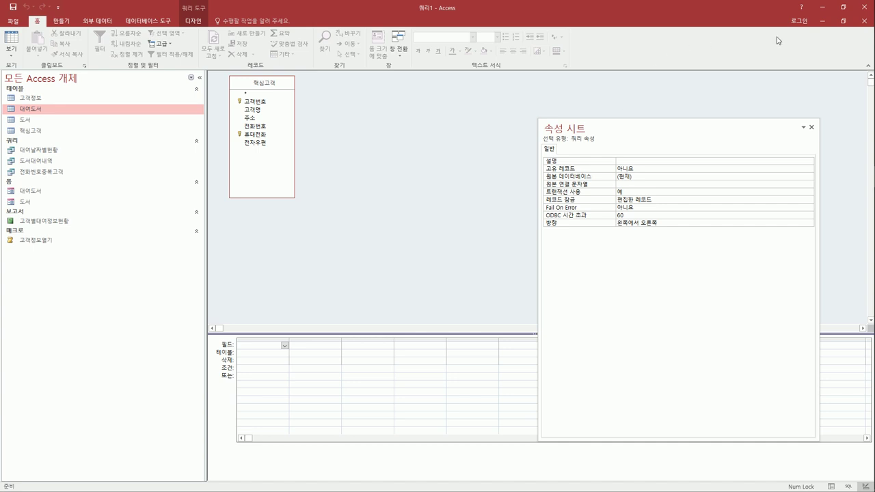
left_click(842, 22)
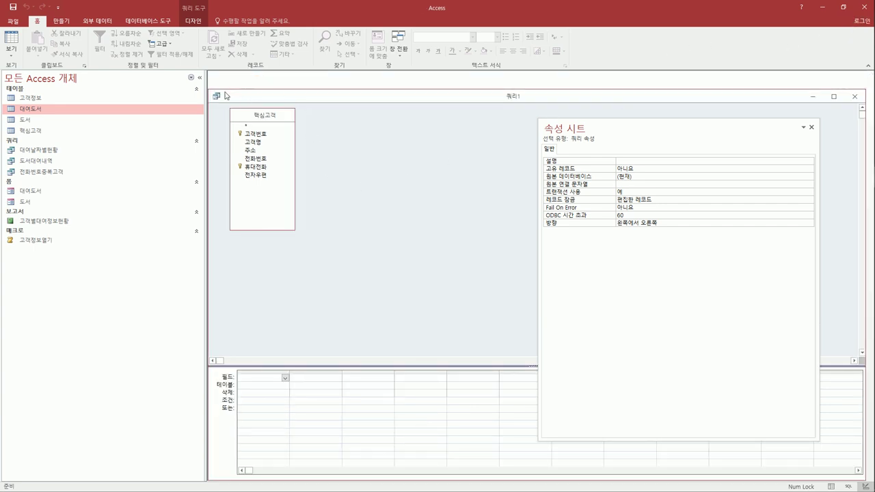
left_click_drag(225, 95, 308, 111)
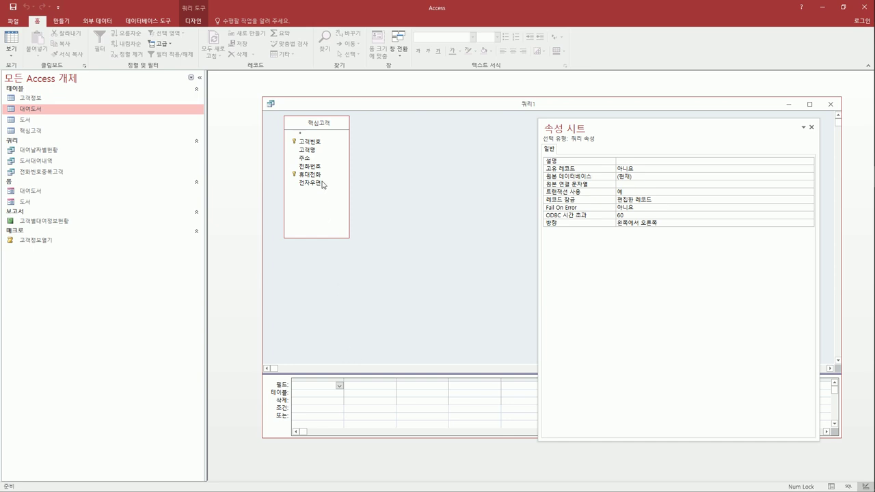
left_click(315, 143)
double_click(315, 144)
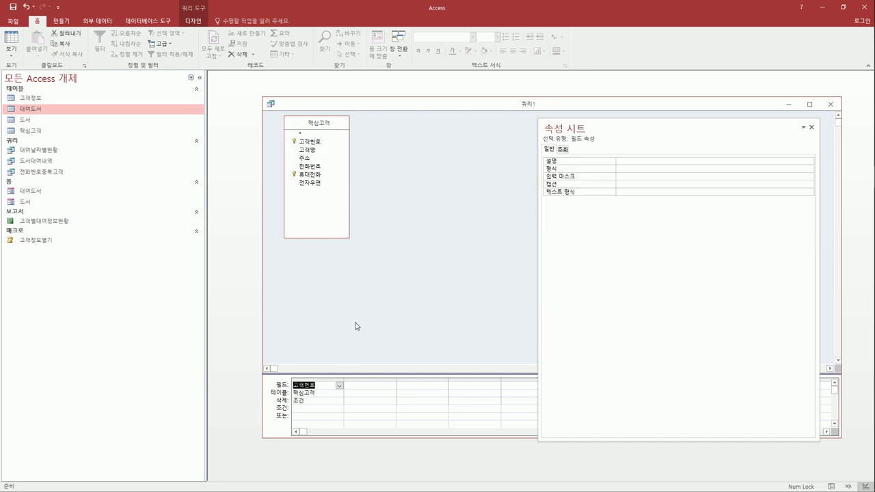
Widen the 고객번호 column and set its criterion to Not In (select 고객번호 from 대여도서).
left_click(321, 409)
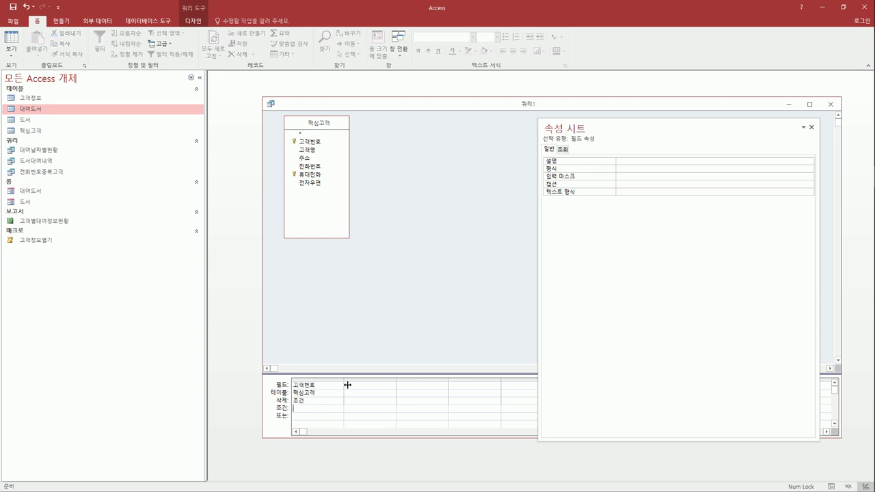
left_click_drag(347, 385, 446, 387)
type("ele")
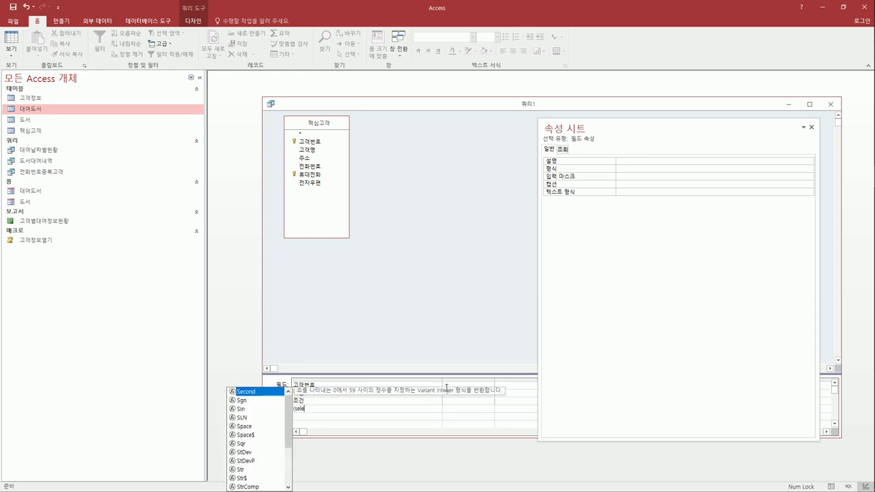
type("ct ")
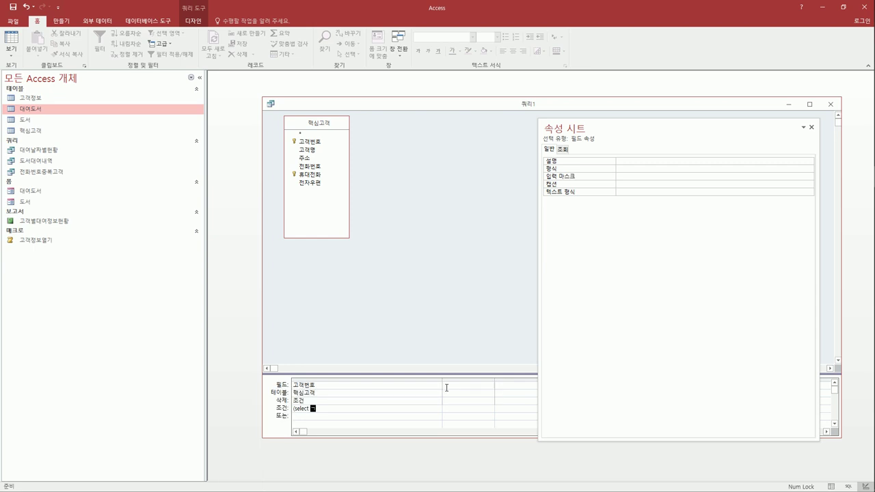
type("고객번호 from ")
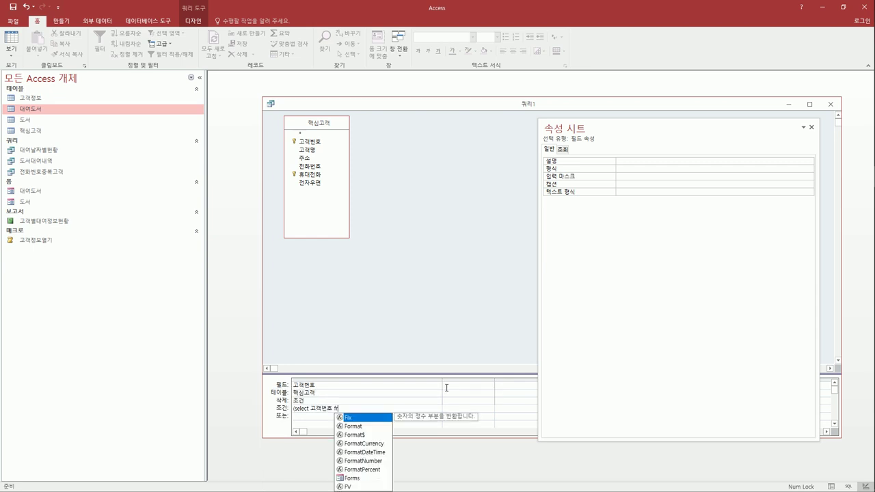
type("대여도서)")
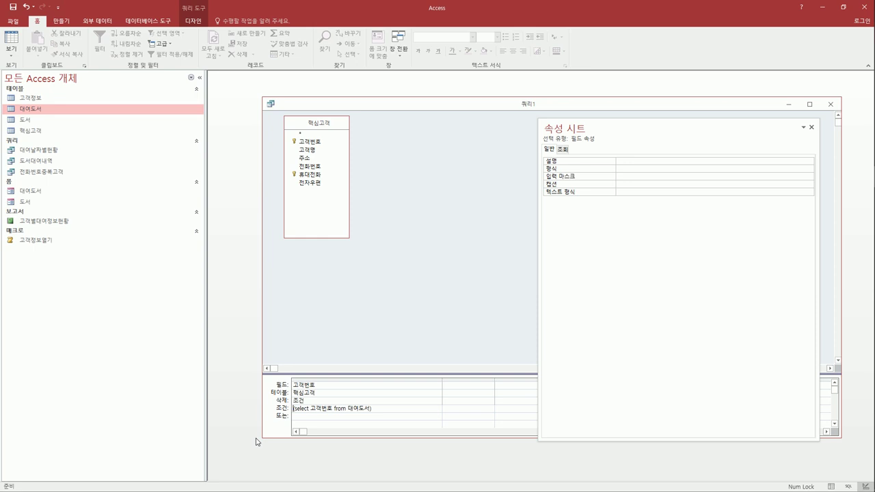
type("no ")
type(" in")
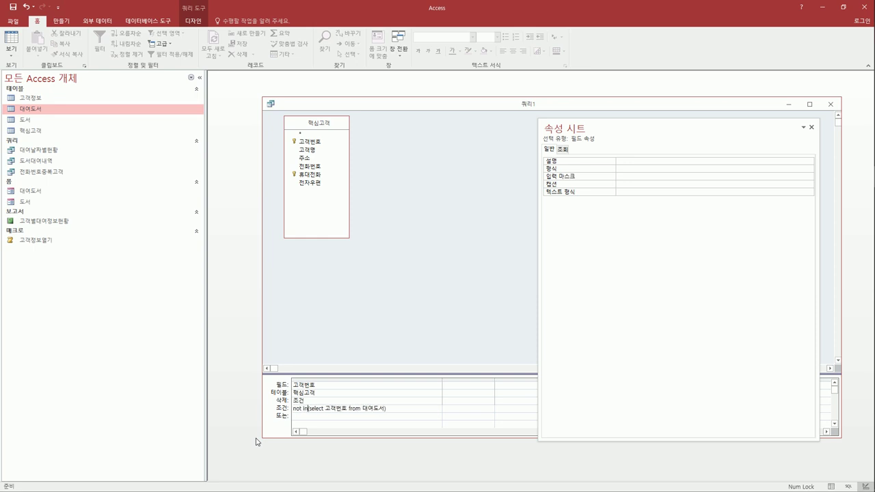
key("Return")
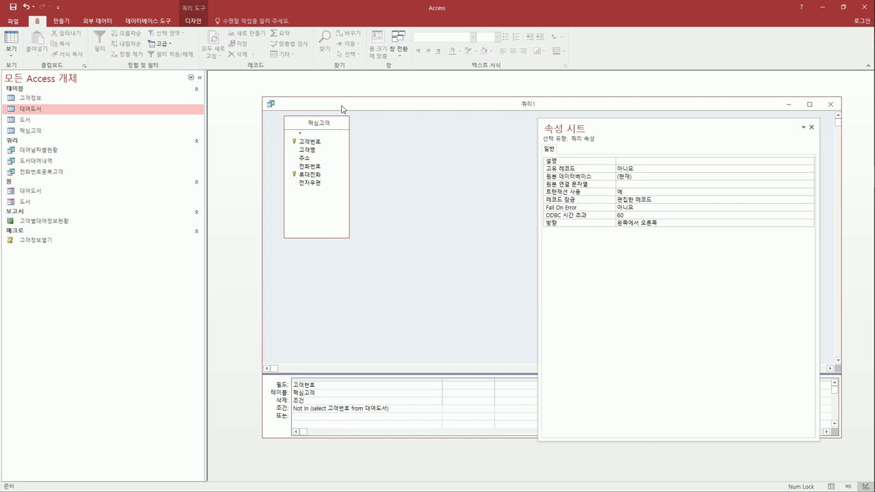
Save the delete query under the name 미대여고객삭제.
left_click_drag(340, 109, 326, 108)
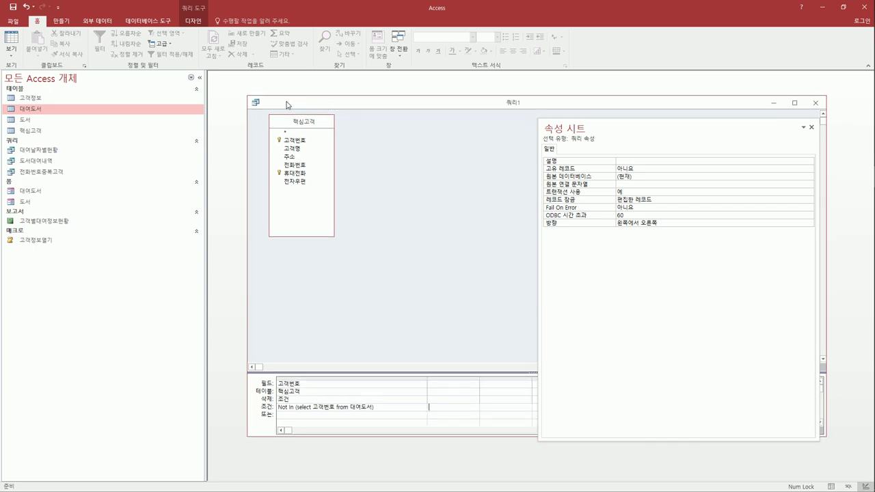
left_click(13, 7)
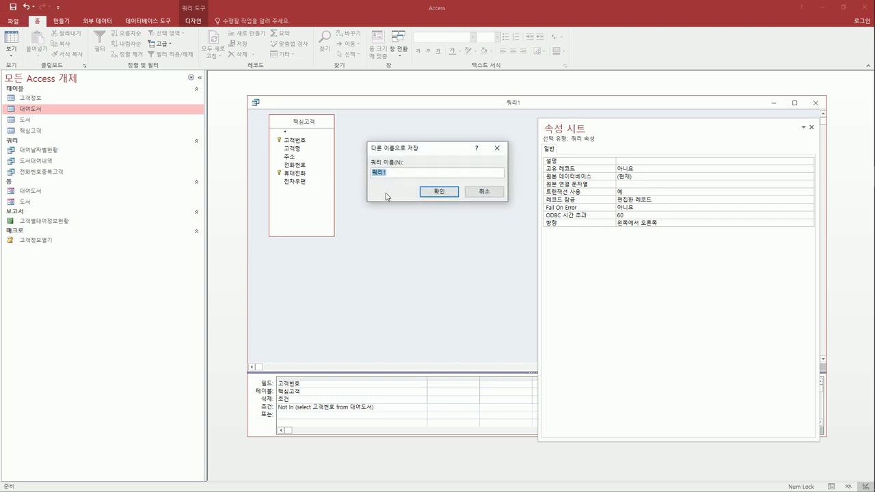
type("ㅎ")
type("미대여고객")
type("색")
type("제")
left_click(453, 191)
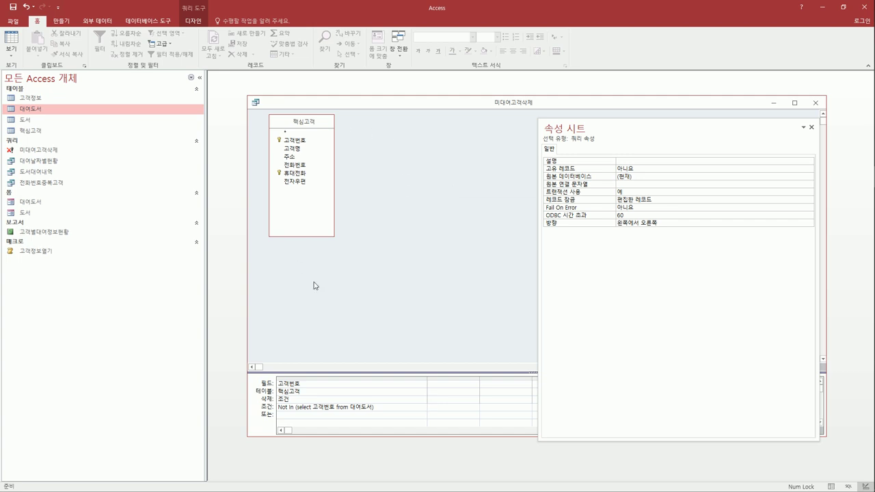
Run the 미대여고객삭제 query, accept the deletion of the matching rows, and close the query.
left_click(194, 22)
left_click(30, 42)
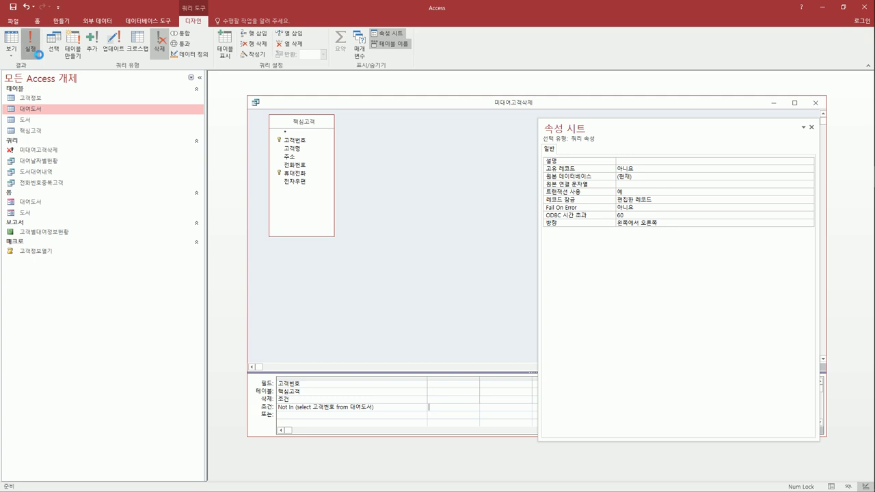
left_click_drag(425, 226, 429, 188)
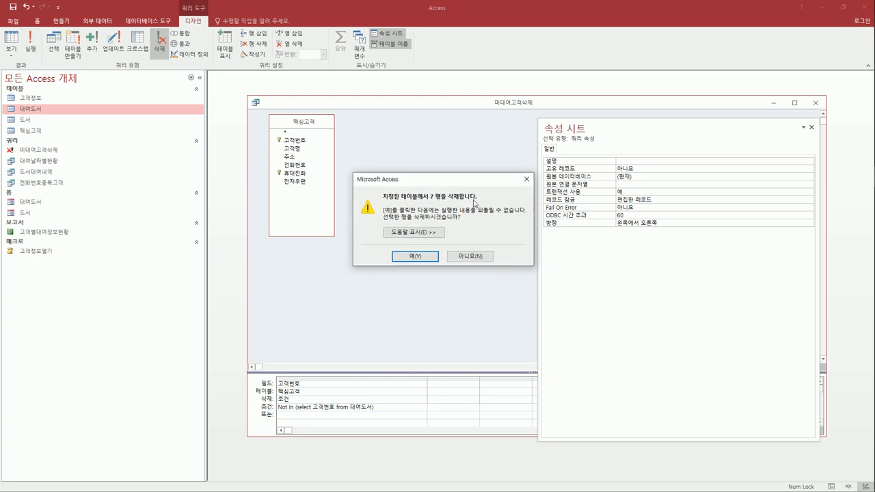
left_click(433, 262)
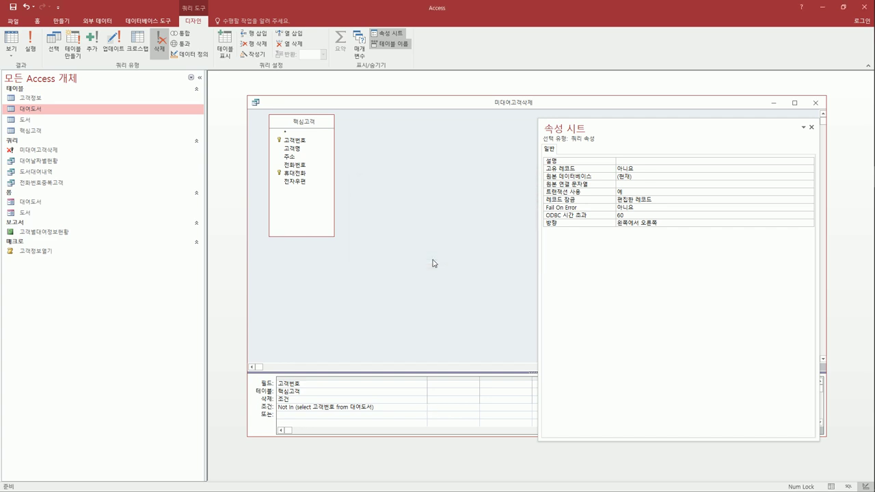
left_click(816, 102)
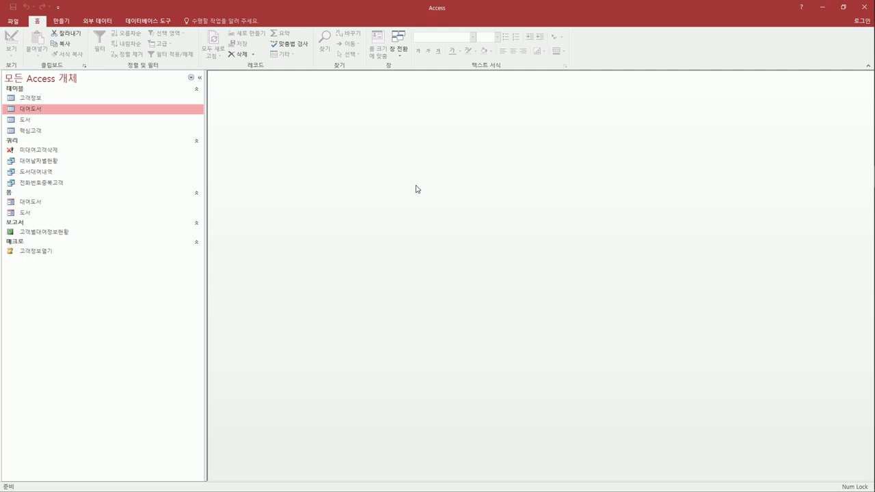
Create a new design-view query on the 고객정보 table and enlarge its field list to show all fields.
left_click(62, 22)
left_click(142, 51)
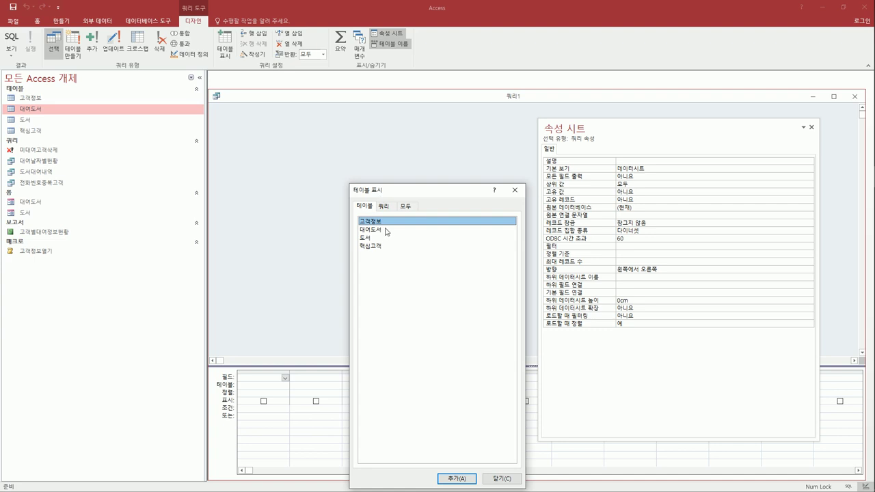
double_click(384, 222)
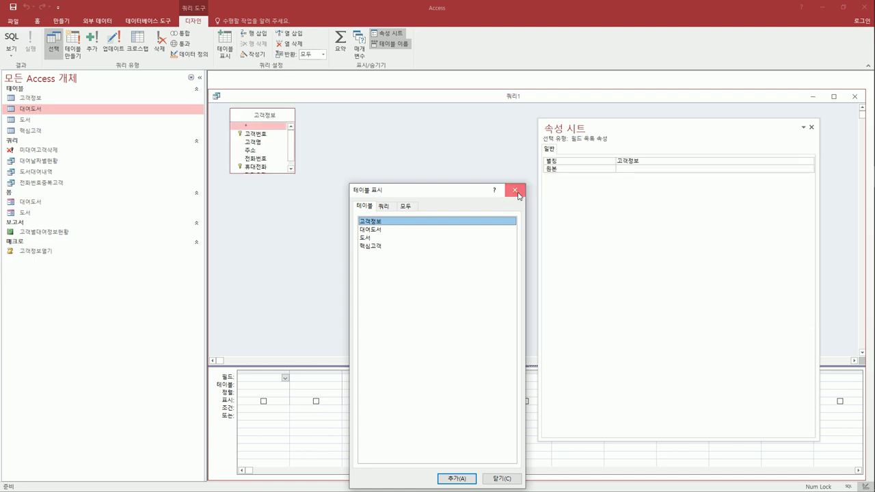
left_click(515, 190)
left_click_drag(271, 173, 278, 238)
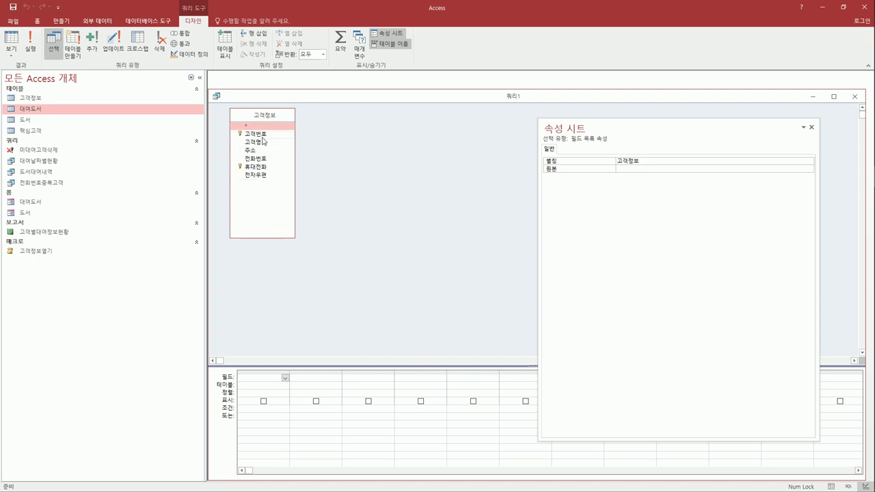
Add the 고객번호, 고객명 and 주소 fields to the query grid.
double_click(263, 138)
double_click(263, 142)
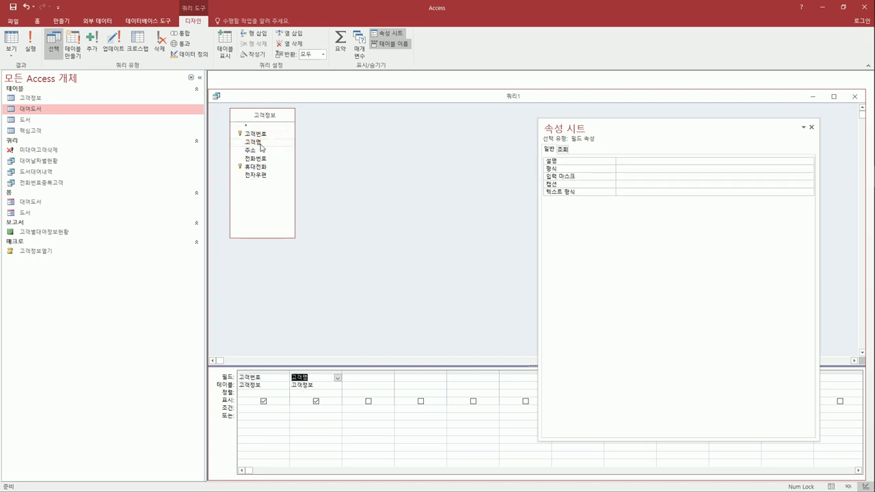
double_click(262, 151)
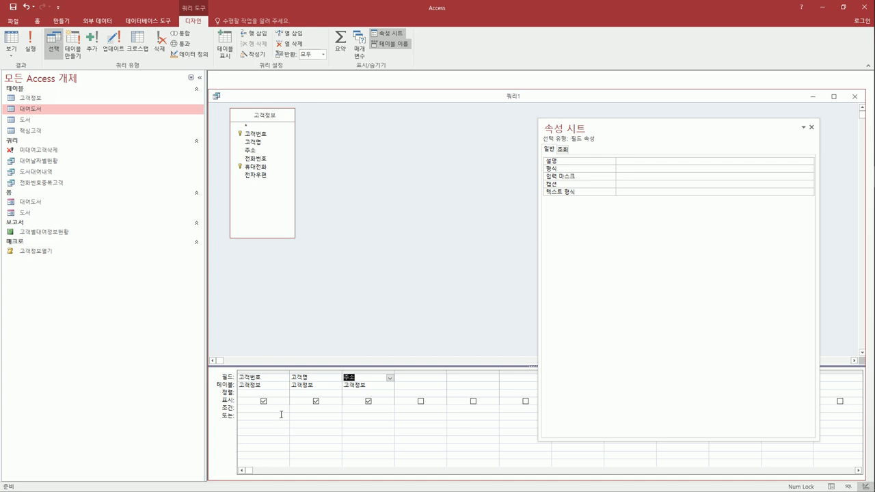
Add a calculated column Right([고객번호],3) Mod 2 after 주소 and widen it to show the whole expression.
left_click(433, 380)
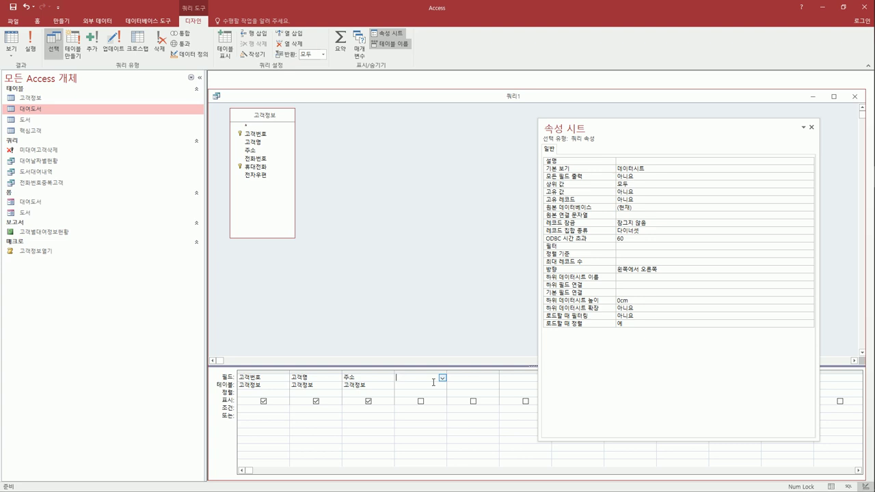
type("ㅁ")
type("ight(")
type("[고객")
type("번호],3")
type(") mo")
type(" 2")
left_click(425, 386)
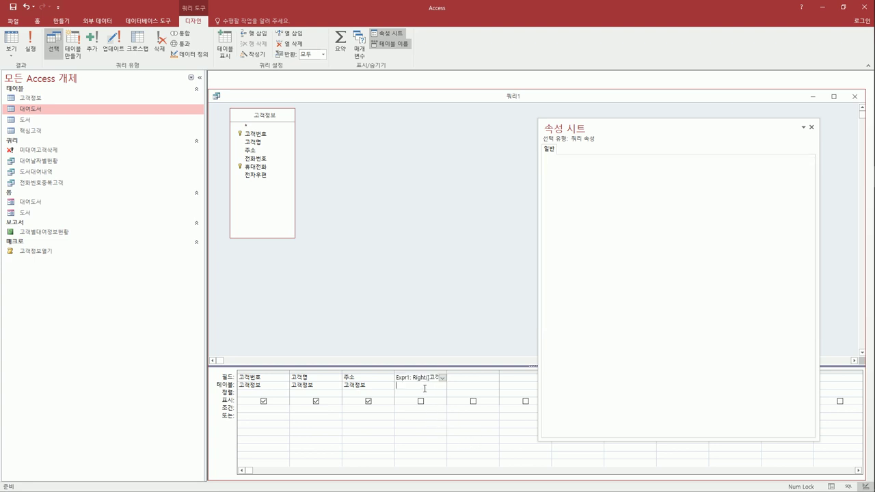
left_click_drag(447, 376, 487, 381)
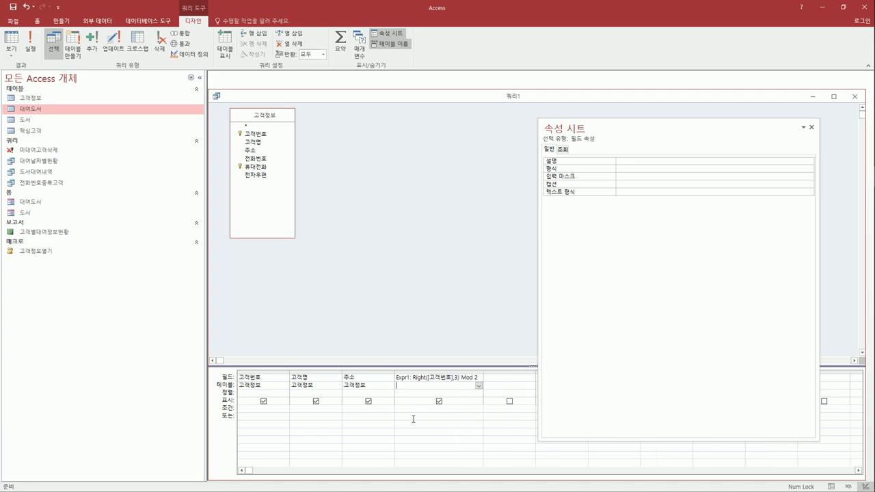
Set the criterion of the calculated column to 0 and exclude the column from the query output.
left_click(414, 412)
type("0")
left_click(439, 401)
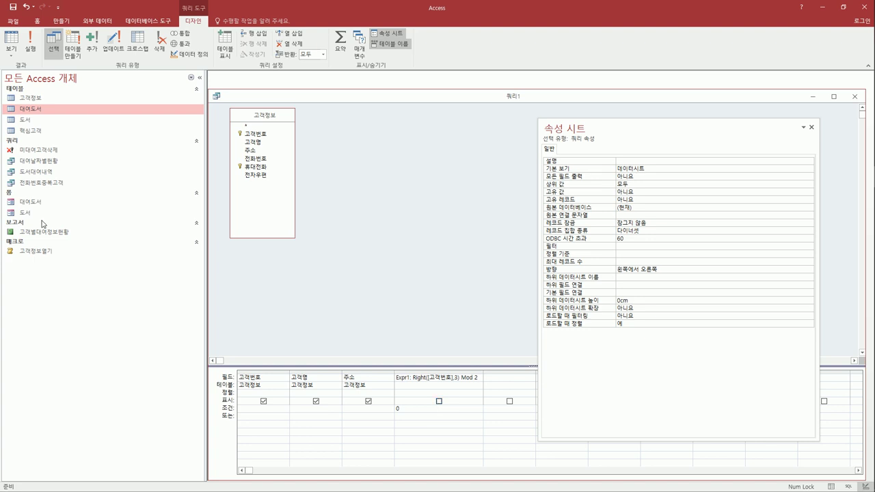
Display the query's datasheet and fit the 고객번호, 고객명 and 주소 columns to their contents.
left_click(22, 53)
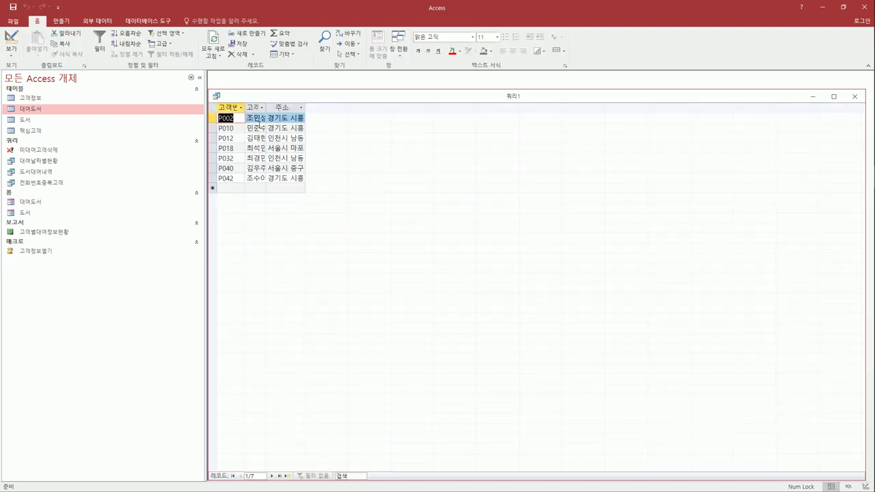
left_click(241, 108)
left_click(242, 109)
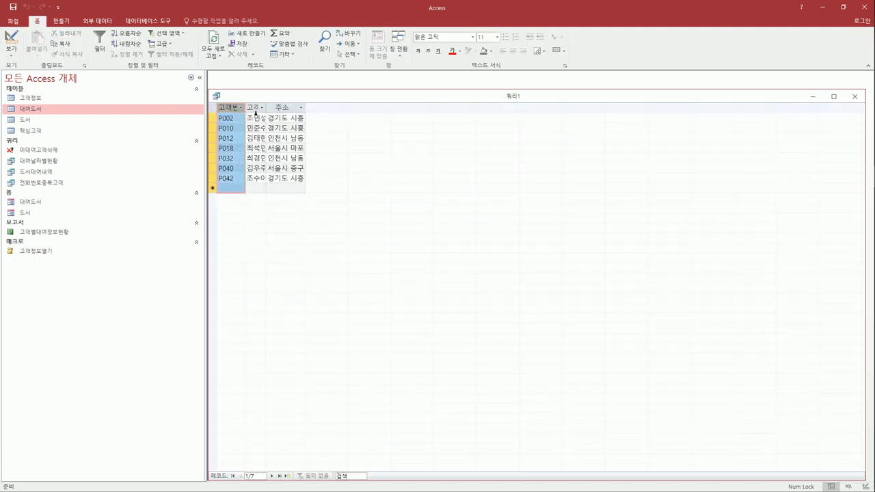
double_click(245, 109)
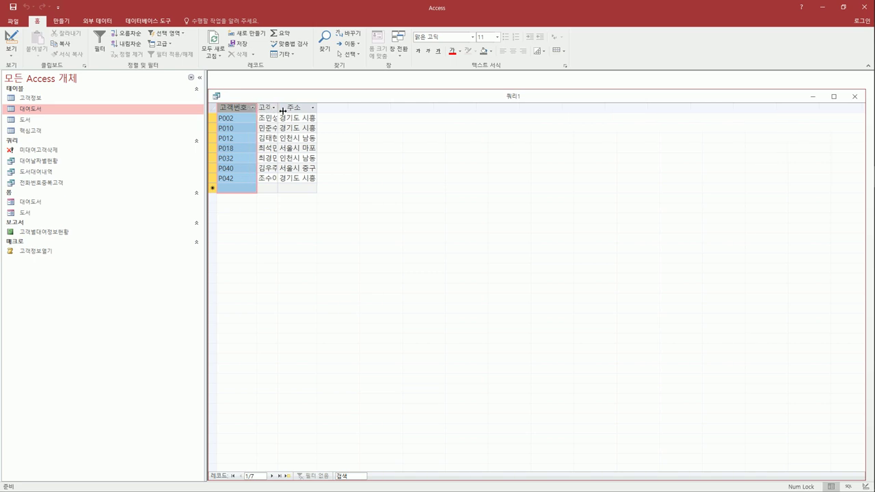
double_click(279, 109)
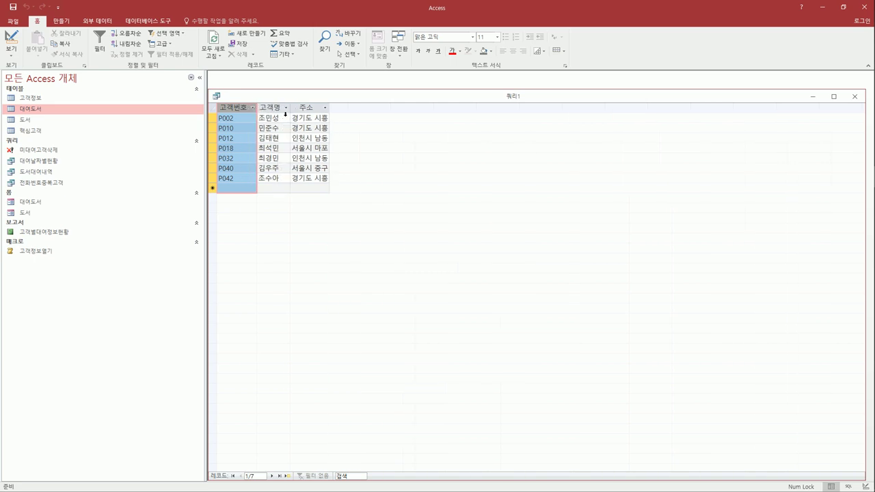
double_click(329, 108)
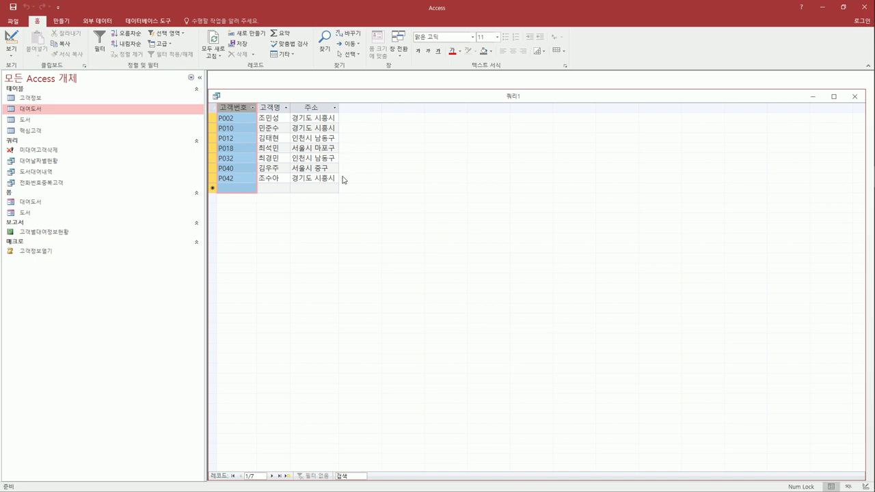
left_click(288, 117)
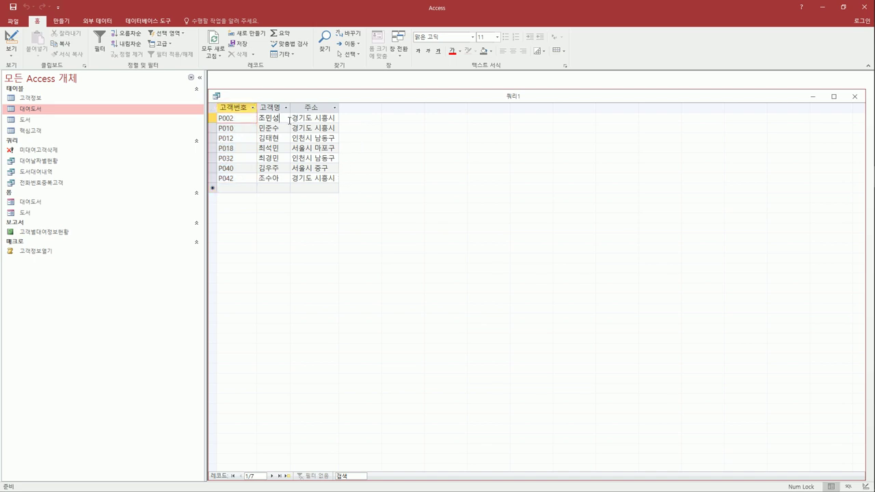
key("shift+space")
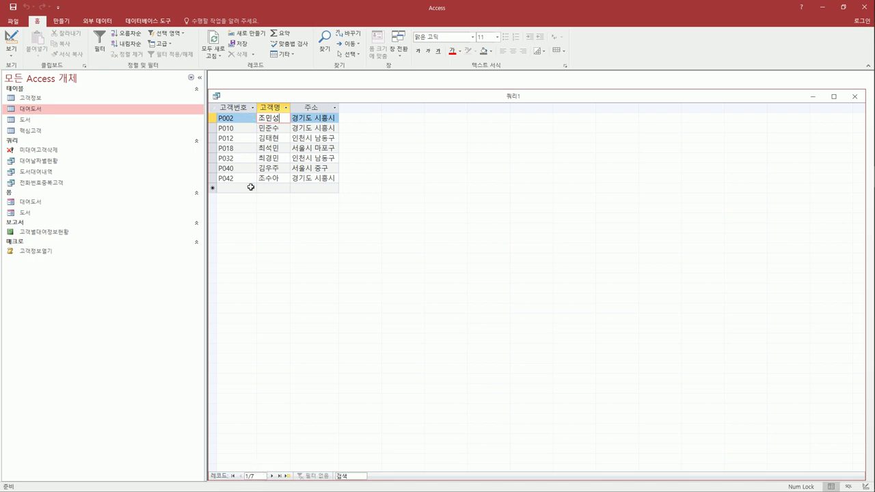
Save the query under the name 짝수고객.
left_click(13, 7)
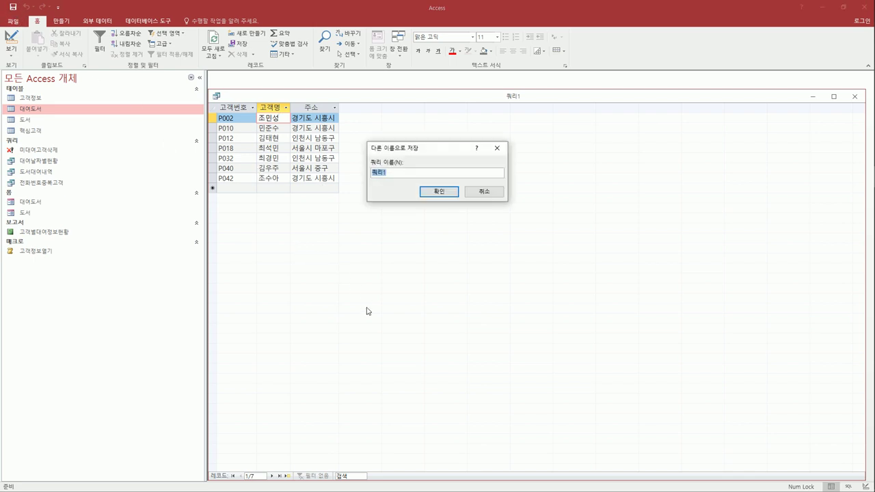
type("Wk")
key("BackSpace")
key("BackSpace")
type("ㅈ수고객")
left_click(441, 194)
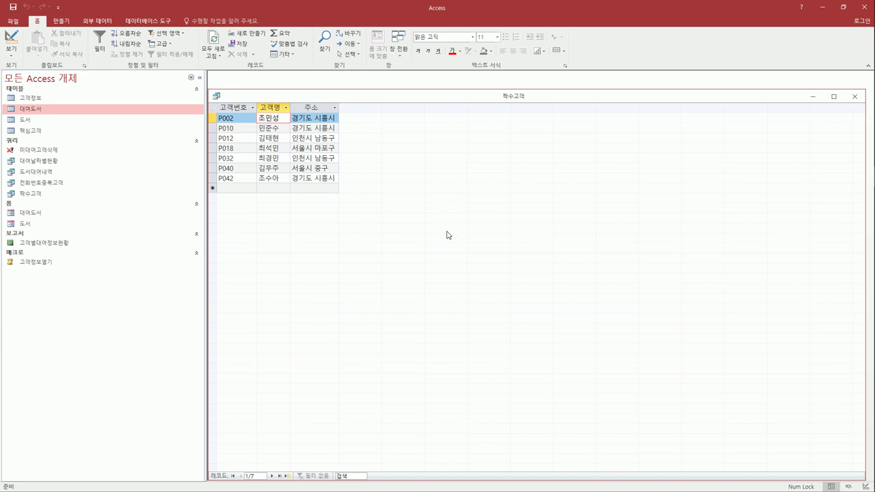